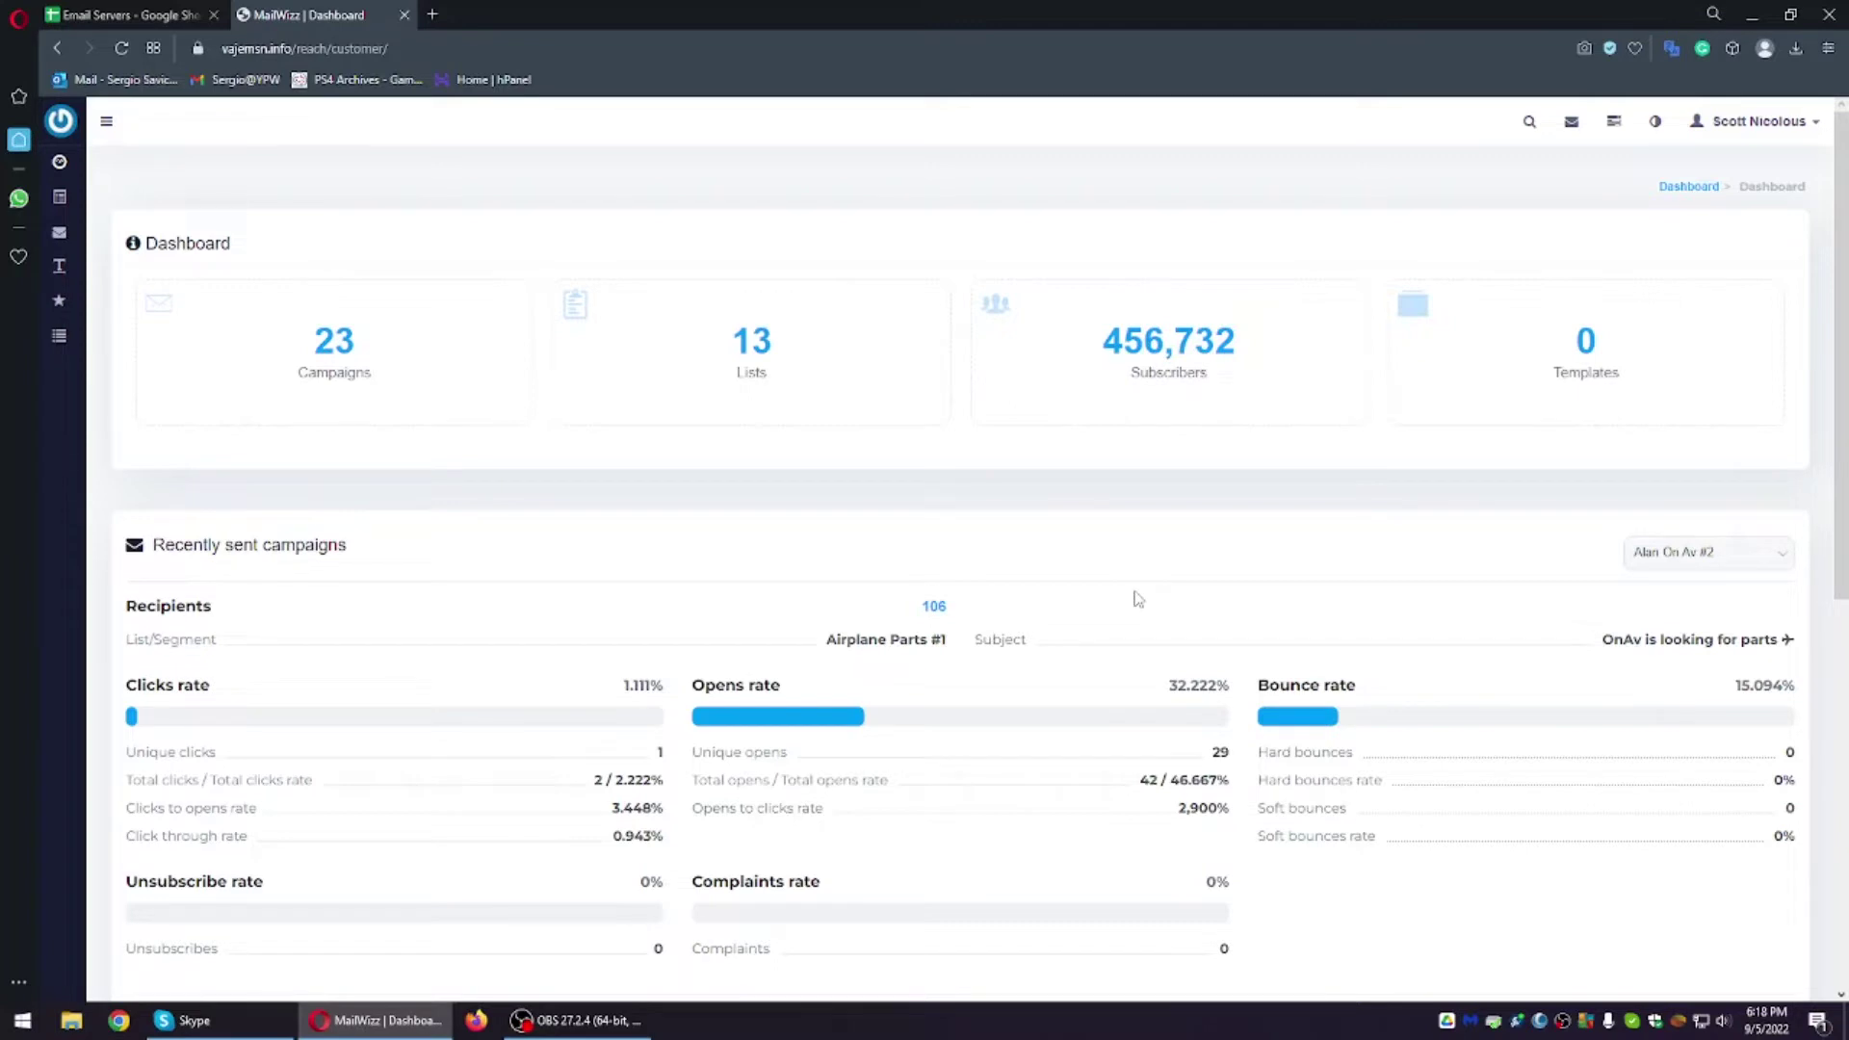
Step: Examine the recipients, clicks, opens and bounce statistics of the recently sent campaign on the dashboard
{"action": "left_click_drag", "start_coordinate": [1288, 652], "coordinate": [1628, 799]}
{"action": "left_click", "coordinate": [1631, 801]}
{"action": "left_click_drag", "start_coordinate": [853, 720], "coordinate": [1055, 805]}
{"action": "left_click", "coordinate": [1055, 805]}
{"action": "scroll", "coordinate": [950, 788], "scroll_direction": "down", "scroll_amount": 1}
{"action": "scroll", "coordinate": [954, 786], "scroll_direction": "down", "scroll_amount": 3}
{"action": "scroll", "coordinate": [954, 785], "scroll_direction": "up", "scroll_amount": 4}
Step: Open the list of all campaigns in a new browser tab and switch to it
{"action": "mouse_move", "coordinate": [59, 232]}
{"action": "middle_click", "coordinate": [168, 270]}
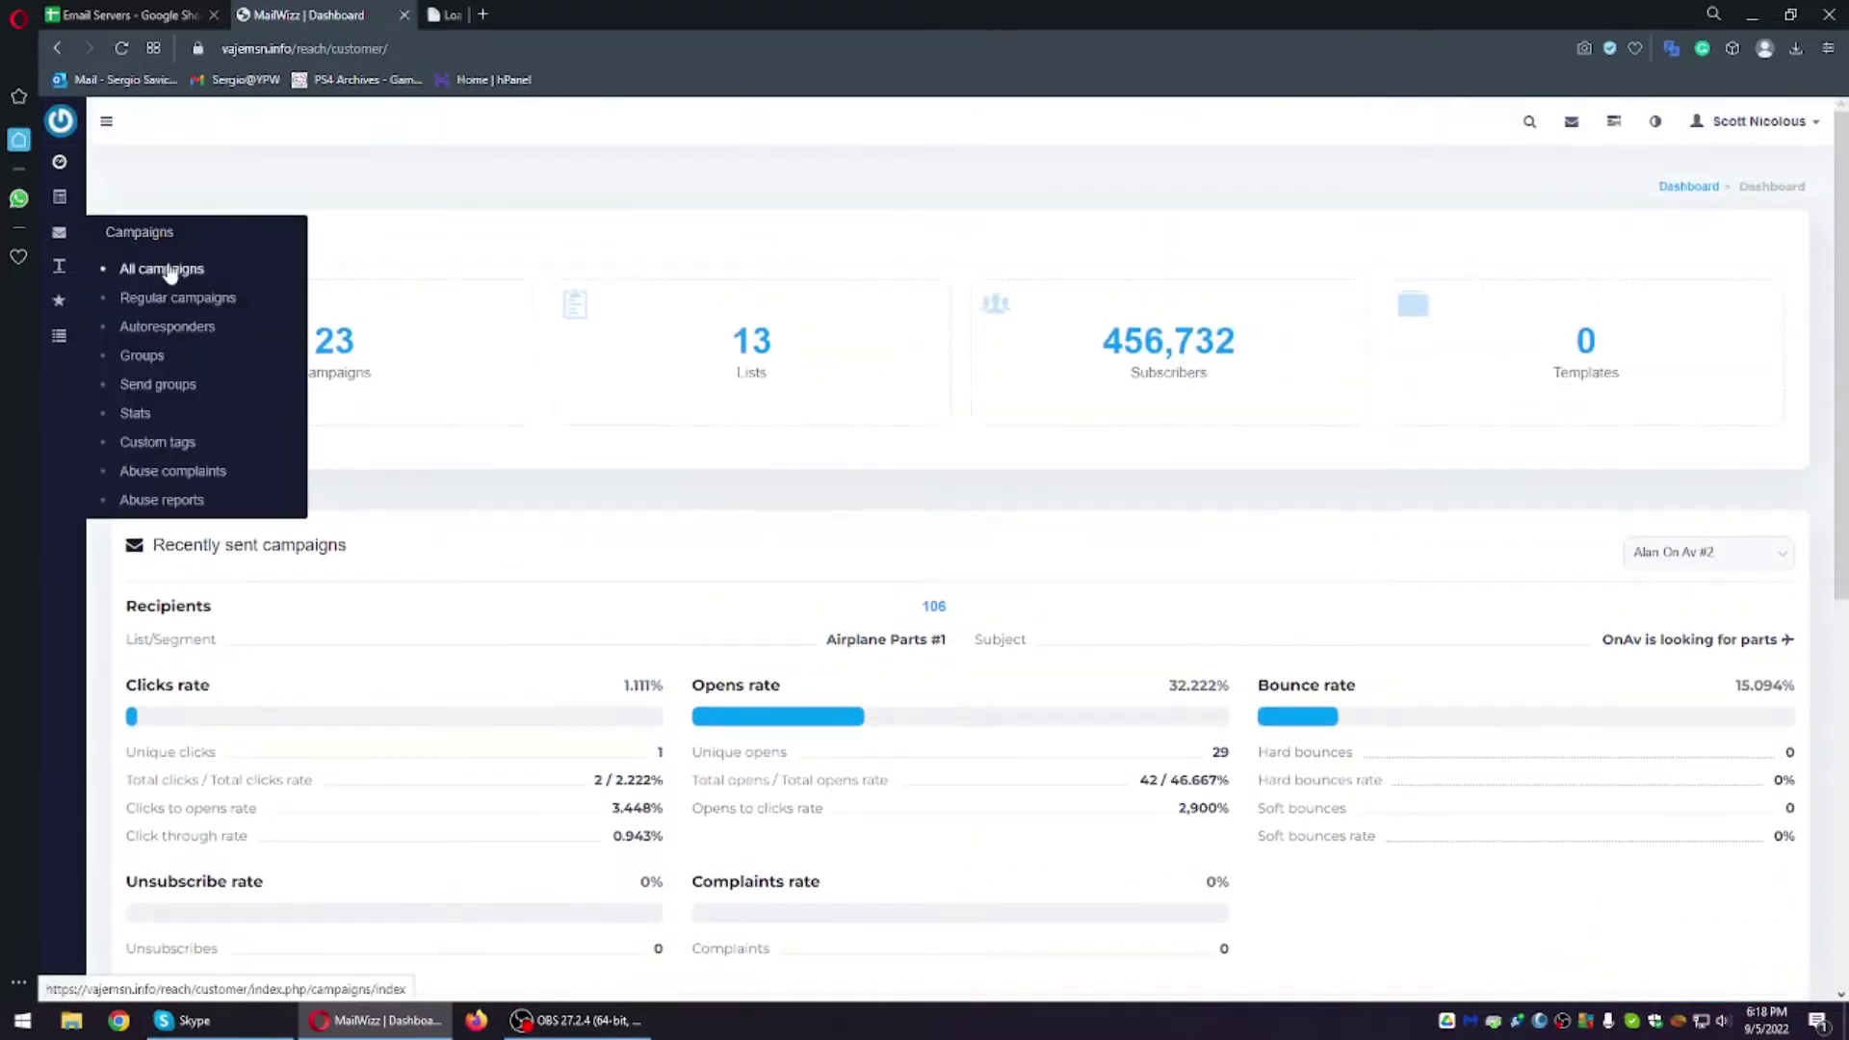
{"action": "left_click", "coordinate": [453, 15]}
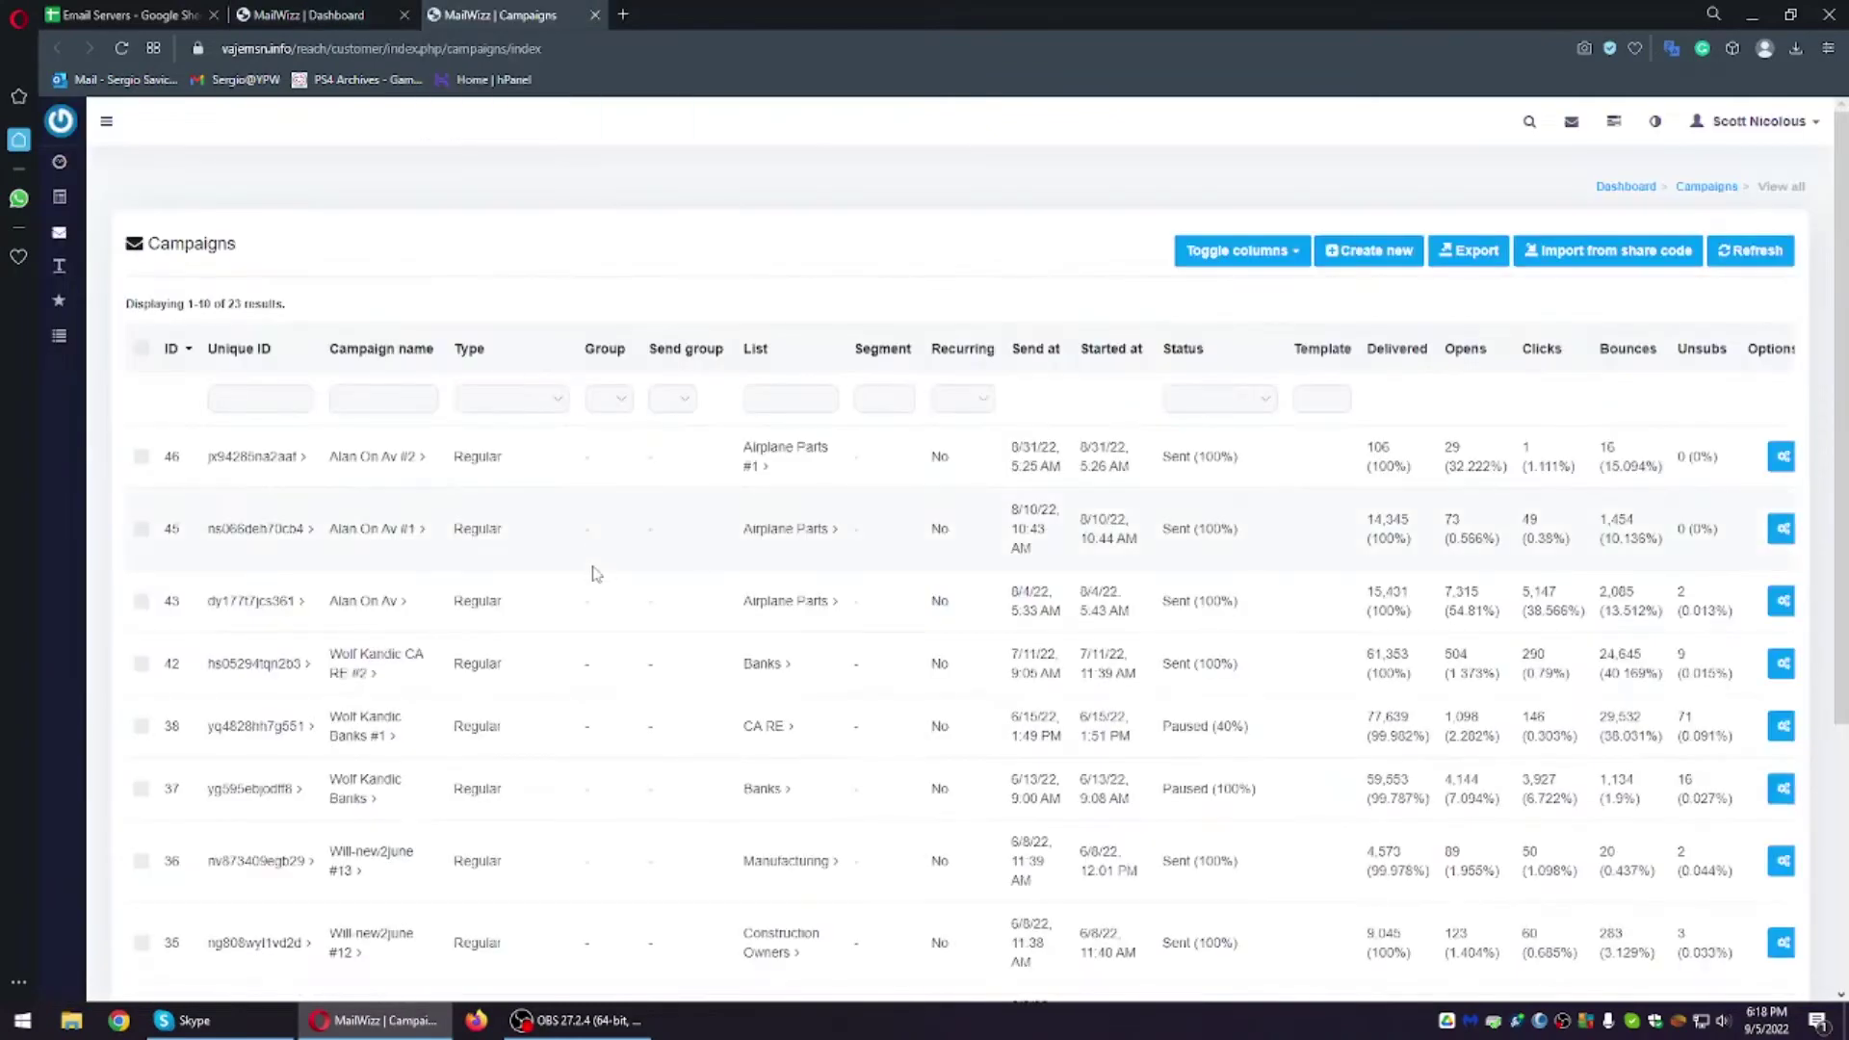
Step: Examine the delivered and opens figures of the past campaigns in the campaigns table
{"action": "scroll", "coordinate": [591, 575], "scroll_direction": "down", "scroll_amount": 1}
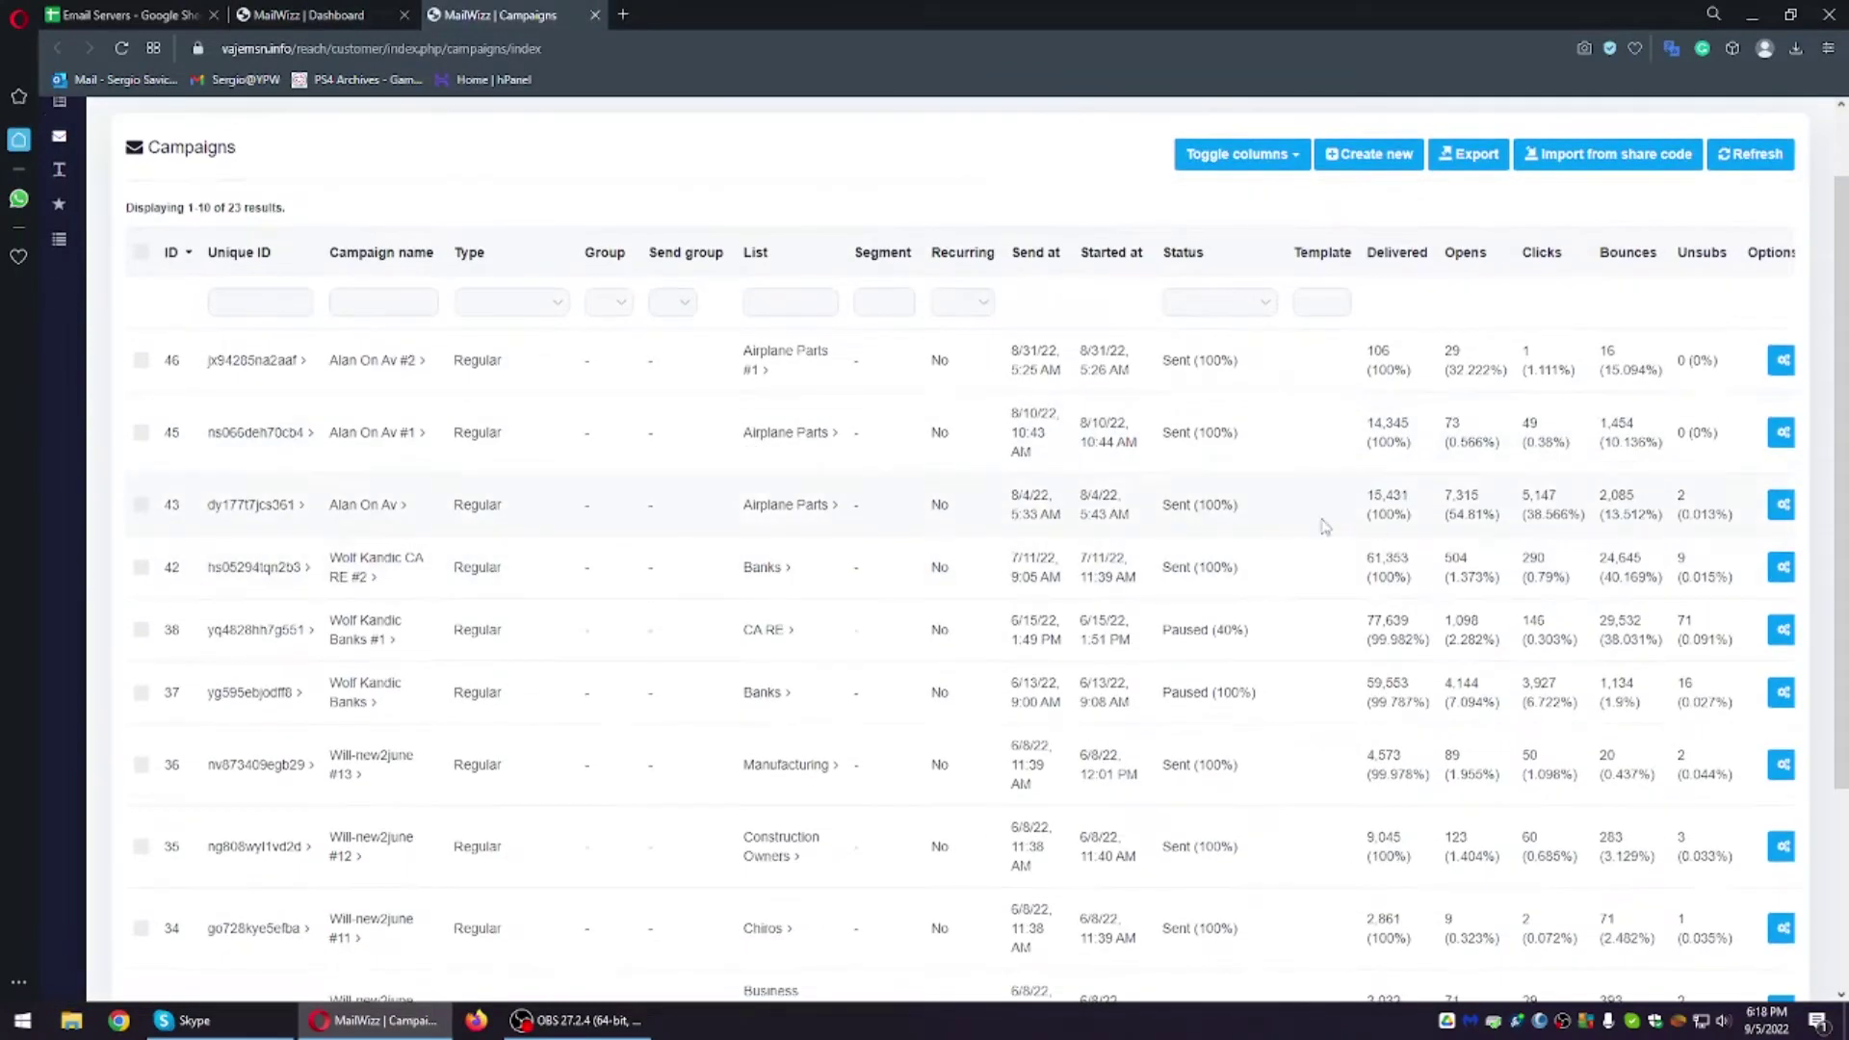
{"action": "left_click_drag", "start_coordinate": [1507, 528], "coordinate": [1438, 525]}
{"action": "left_click", "coordinate": [1438, 525]}
{"action": "left_click_drag", "start_coordinate": [708, 515], "coordinate": [936, 518]}
{"action": "left_click", "coordinate": [1351, 537]}
{"action": "scroll", "coordinate": [1351, 537], "scroll_direction": "down", "scroll_amount": 1}
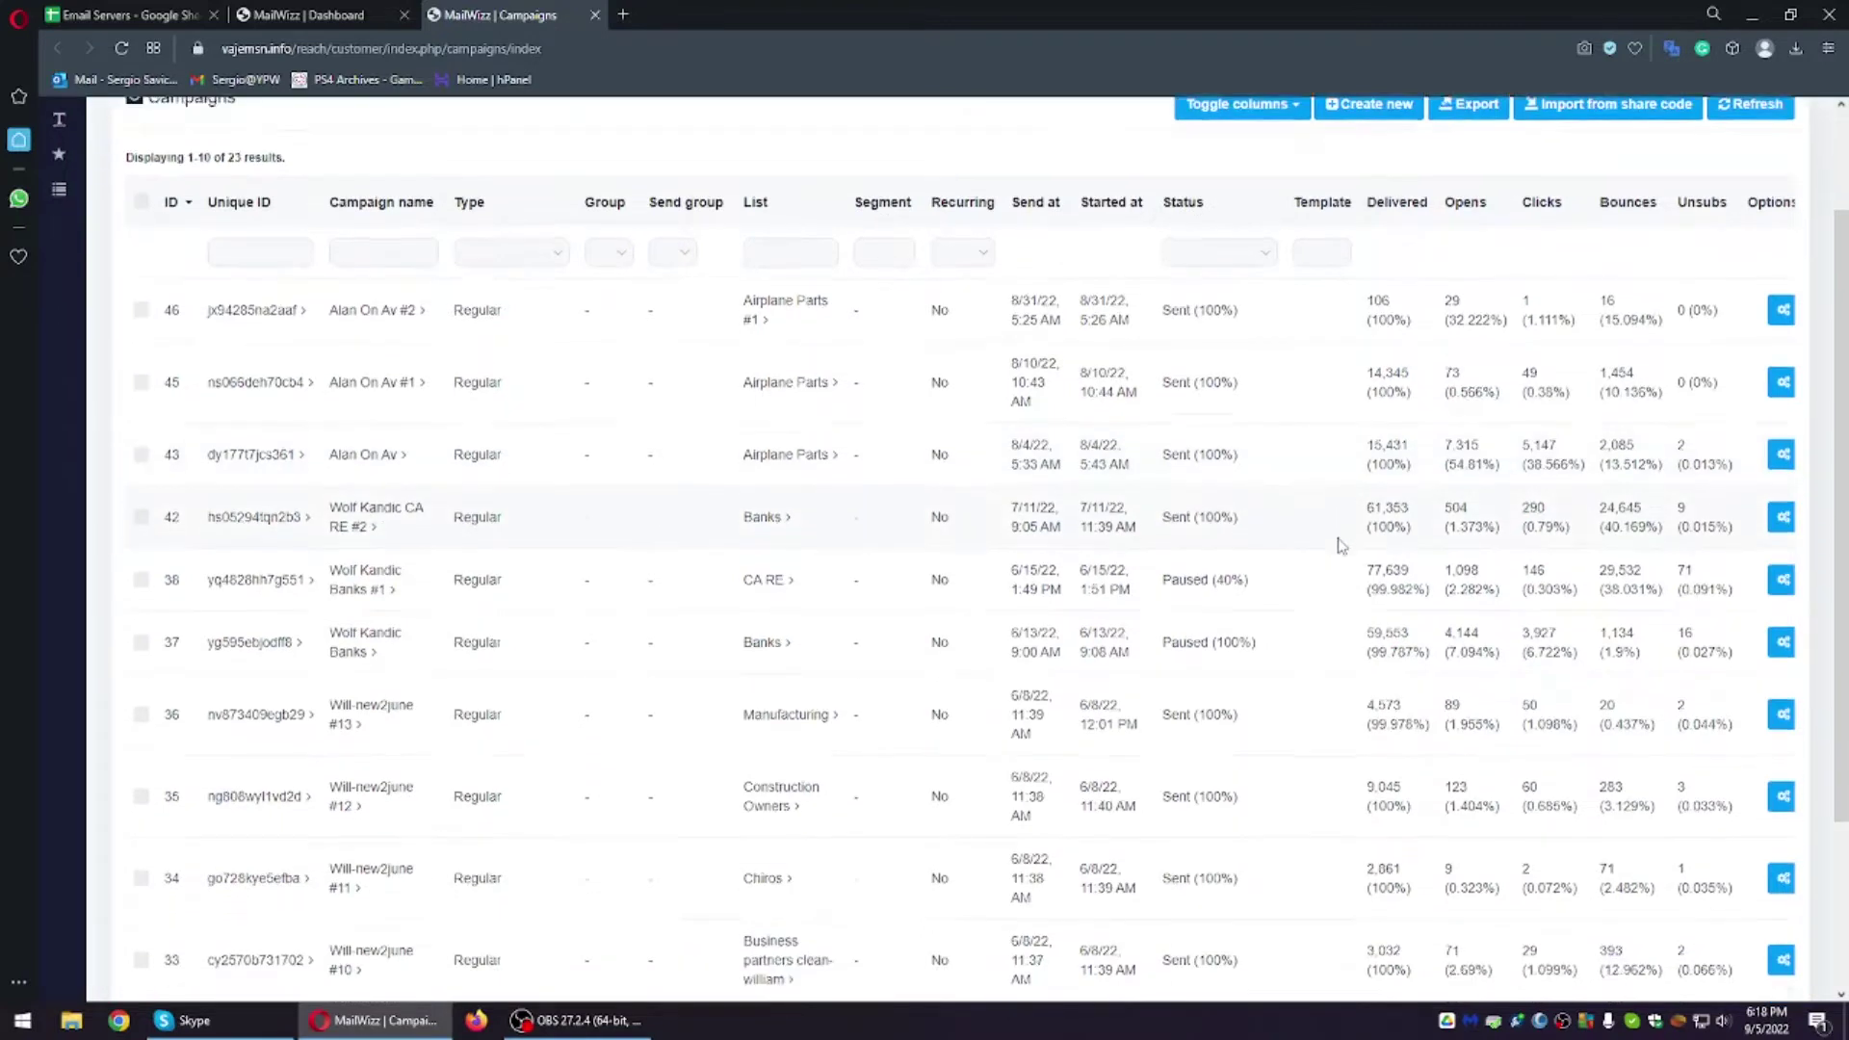
{"action": "left_click_drag", "start_coordinate": [1527, 536], "coordinate": [1440, 546]}
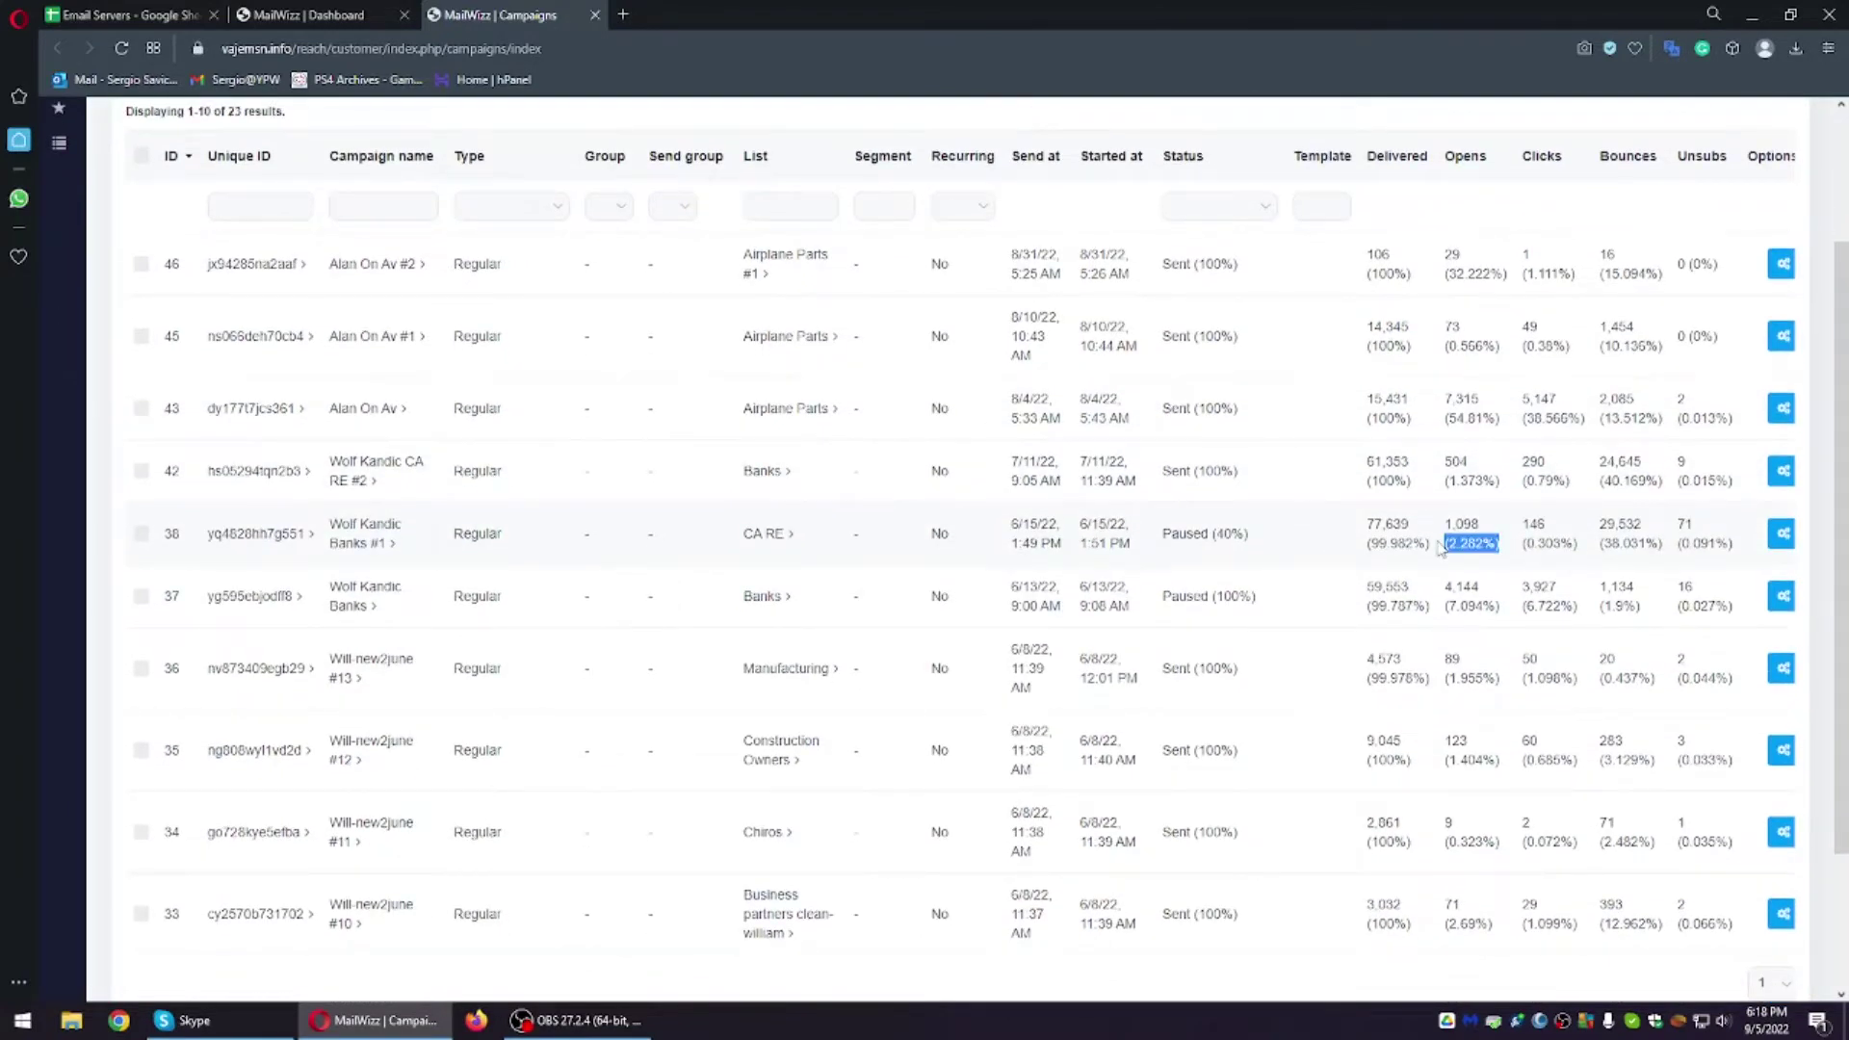
{"action": "left_click", "coordinate": [1439, 546]}
{"action": "left_click_drag", "start_coordinate": [1368, 532], "coordinate": [1453, 532]}
{"action": "left_click", "coordinate": [1459, 530]}
{"action": "left_click_drag", "start_coordinate": [1444, 533], "coordinate": [1497, 548]}
{"action": "left_click", "coordinate": [1464, 545]}
{"action": "left_click_drag", "start_coordinate": [1439, 595], "coordinate": [1541, 589]}
{"action": "left_click", "coordinate": [1444, 597]}
{"action": "left_click", "coordinate": [1445, 597]}
{"action": "scroll", "coordinate": [539, 799], "scroll_direction": "up", "scroll_amount": 2}
Step: Start a new campaign named Test with the type Regular
{"action": "mouse_move", "coordinate": [63, 241]}
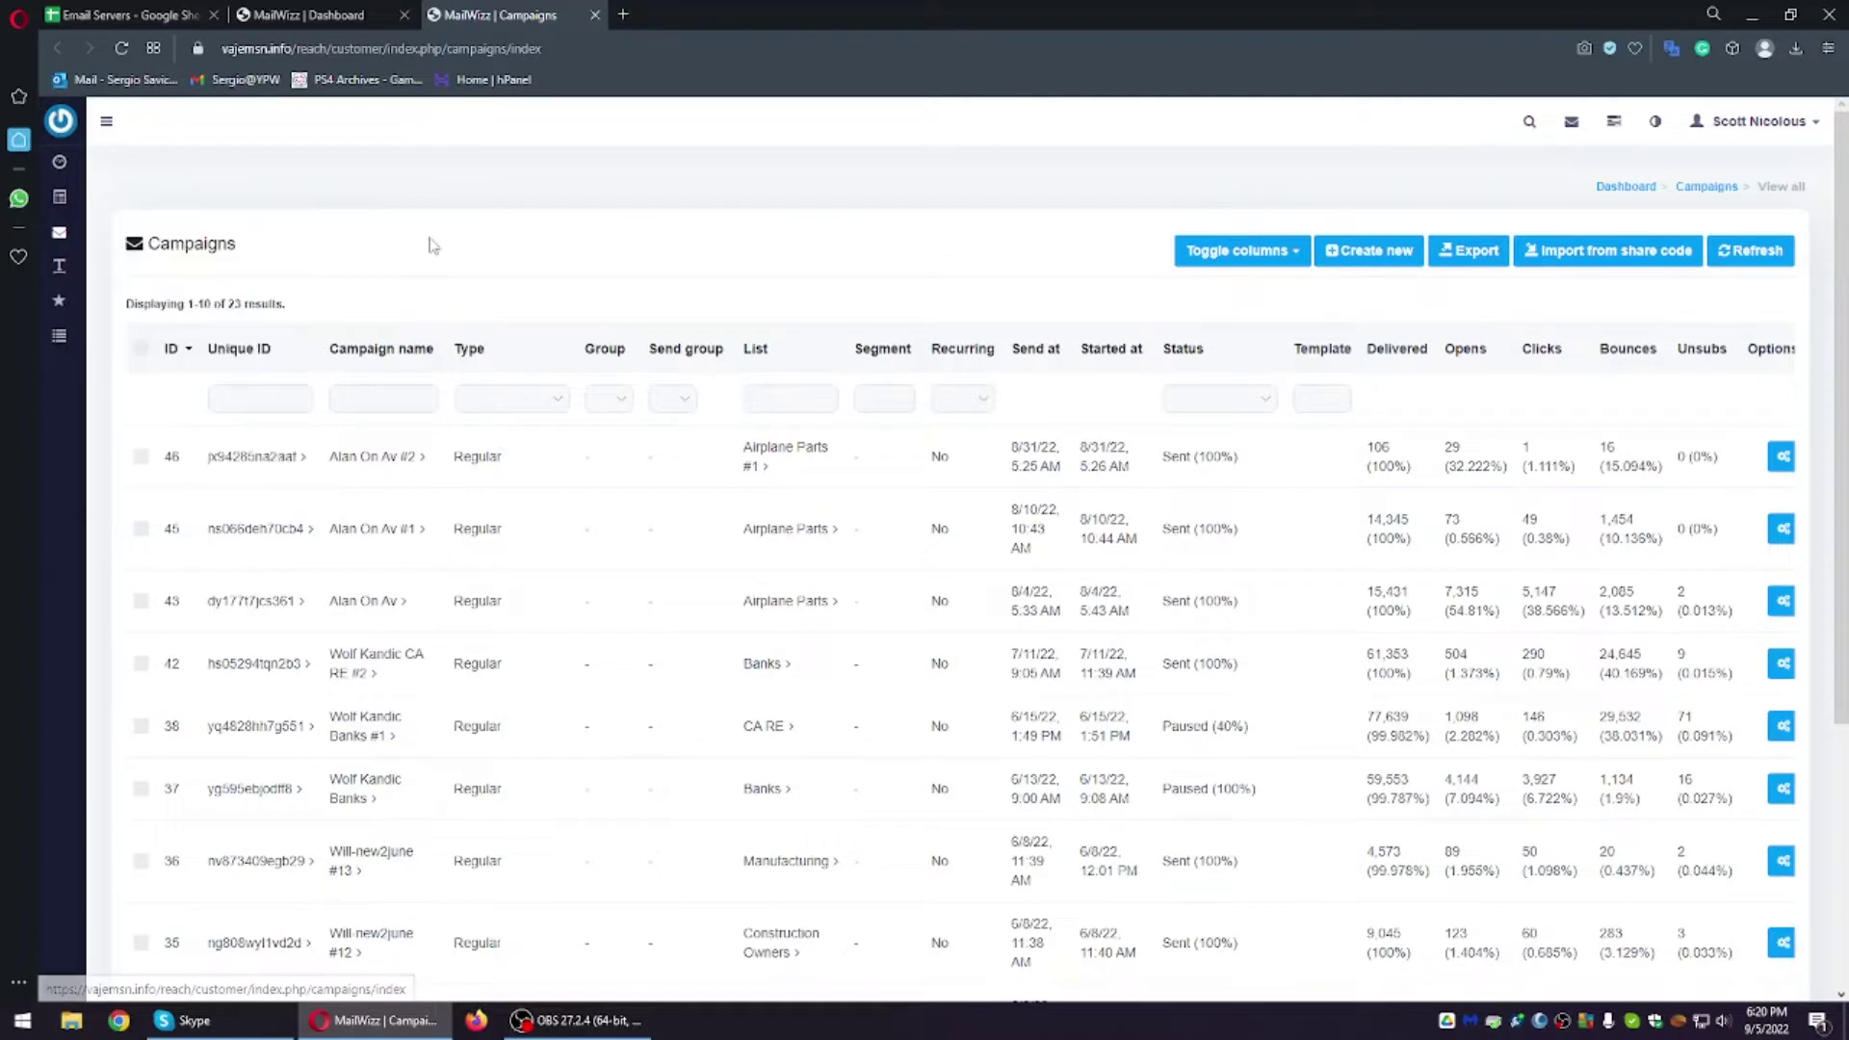
{"action": "left_click", "coordinate": [1353, 252]}
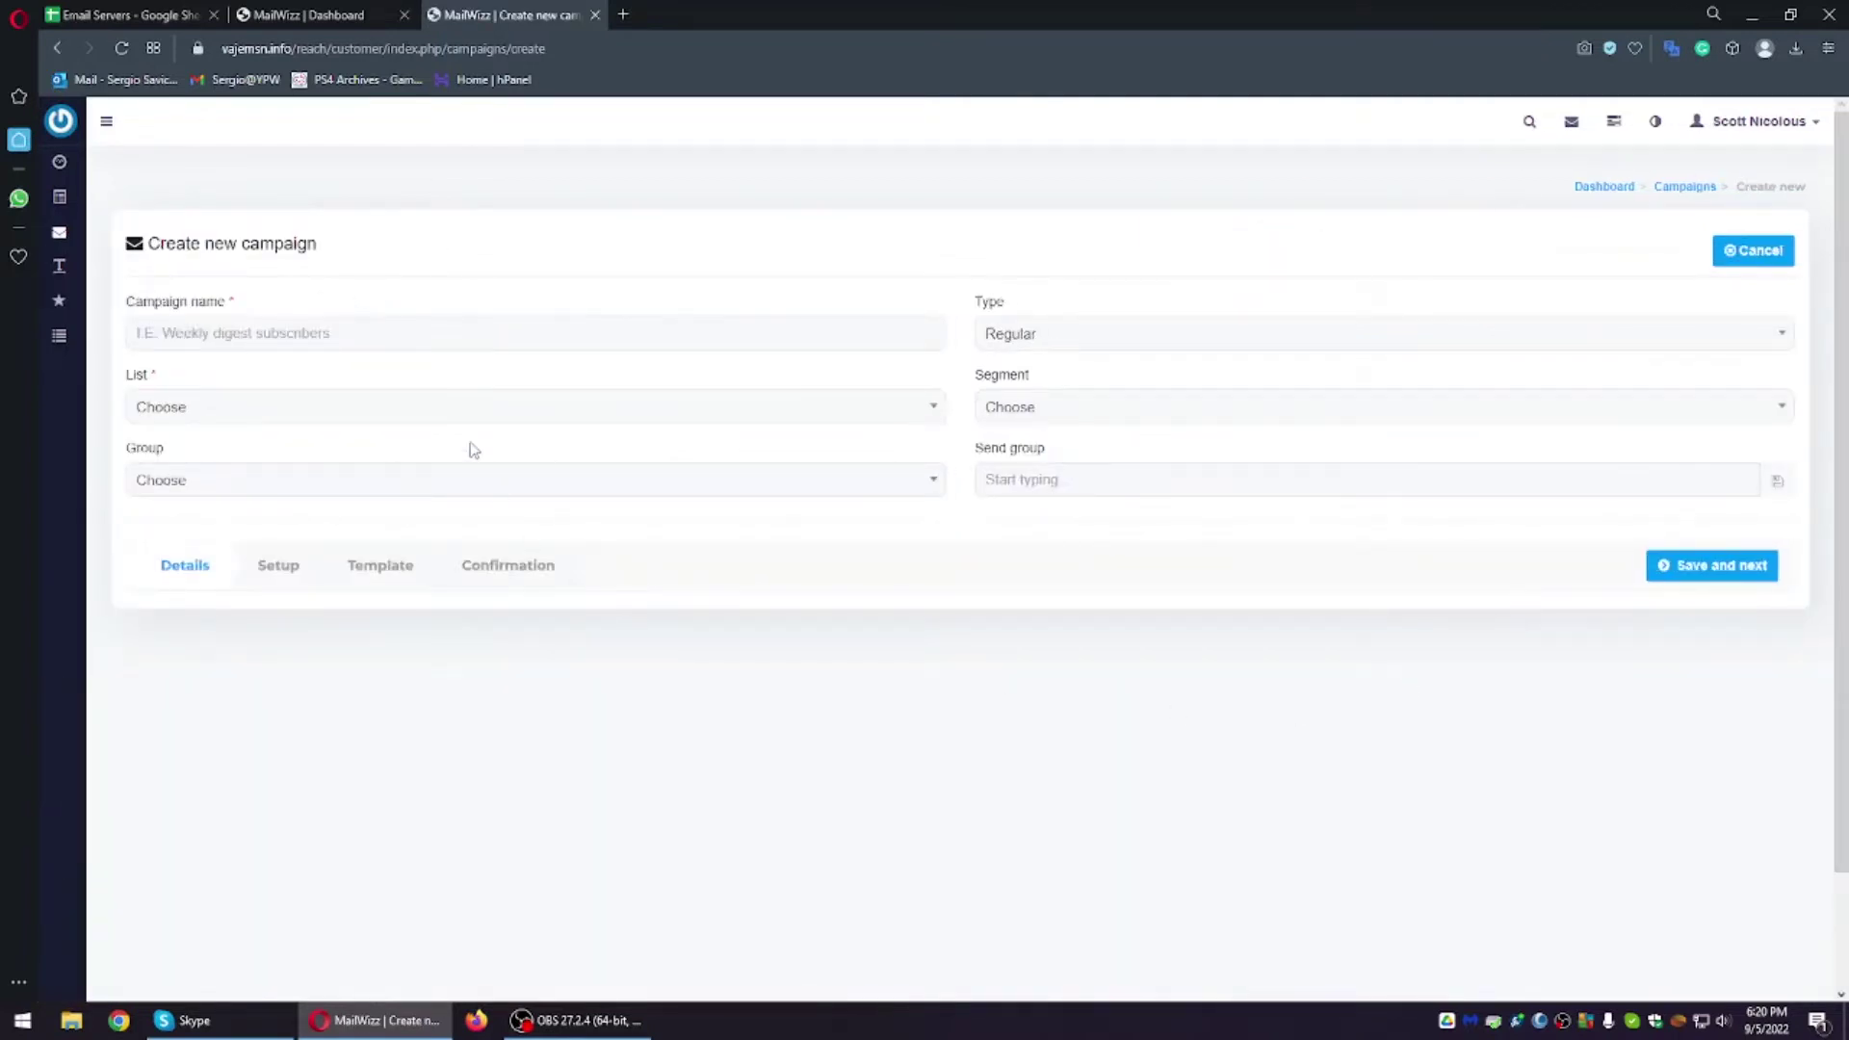
{"action": "left_click", "coordinate": [395, 338]}
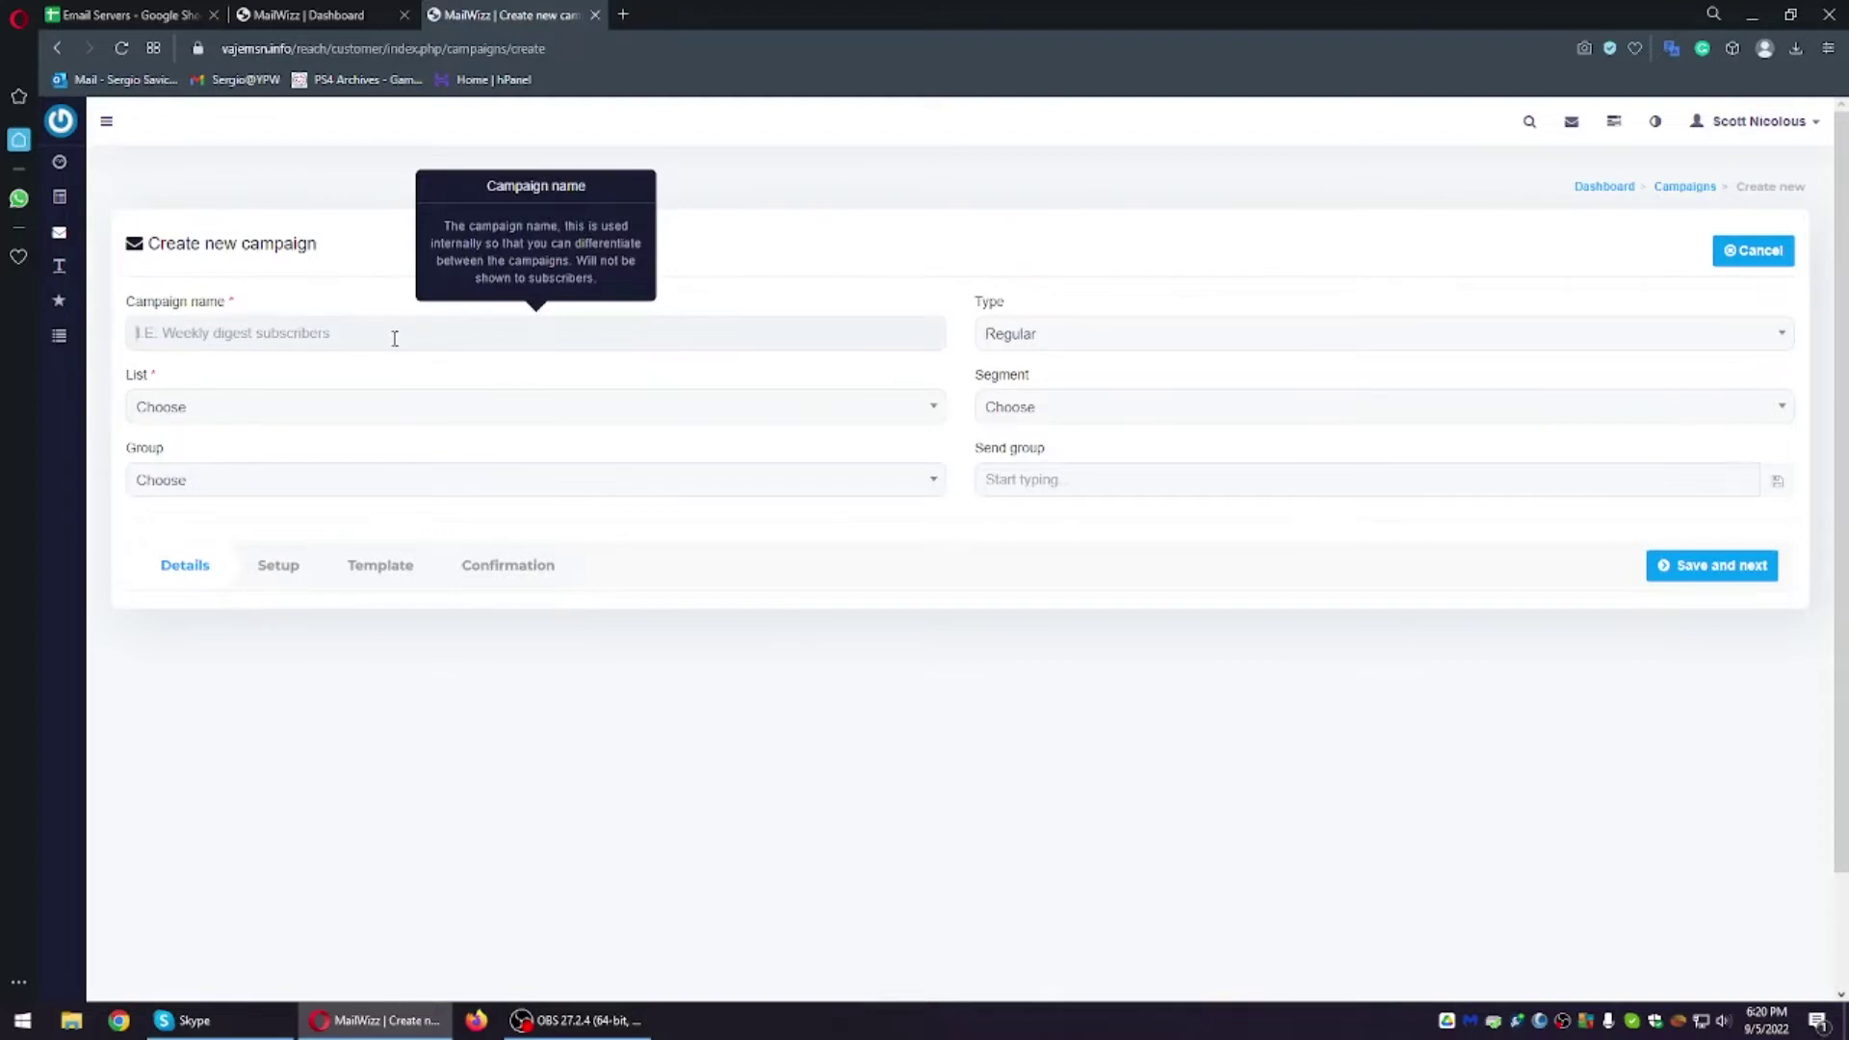
{"action": "type", "text": "Test"}
{"action": "left_click", "coordinate": [1024, 332]}
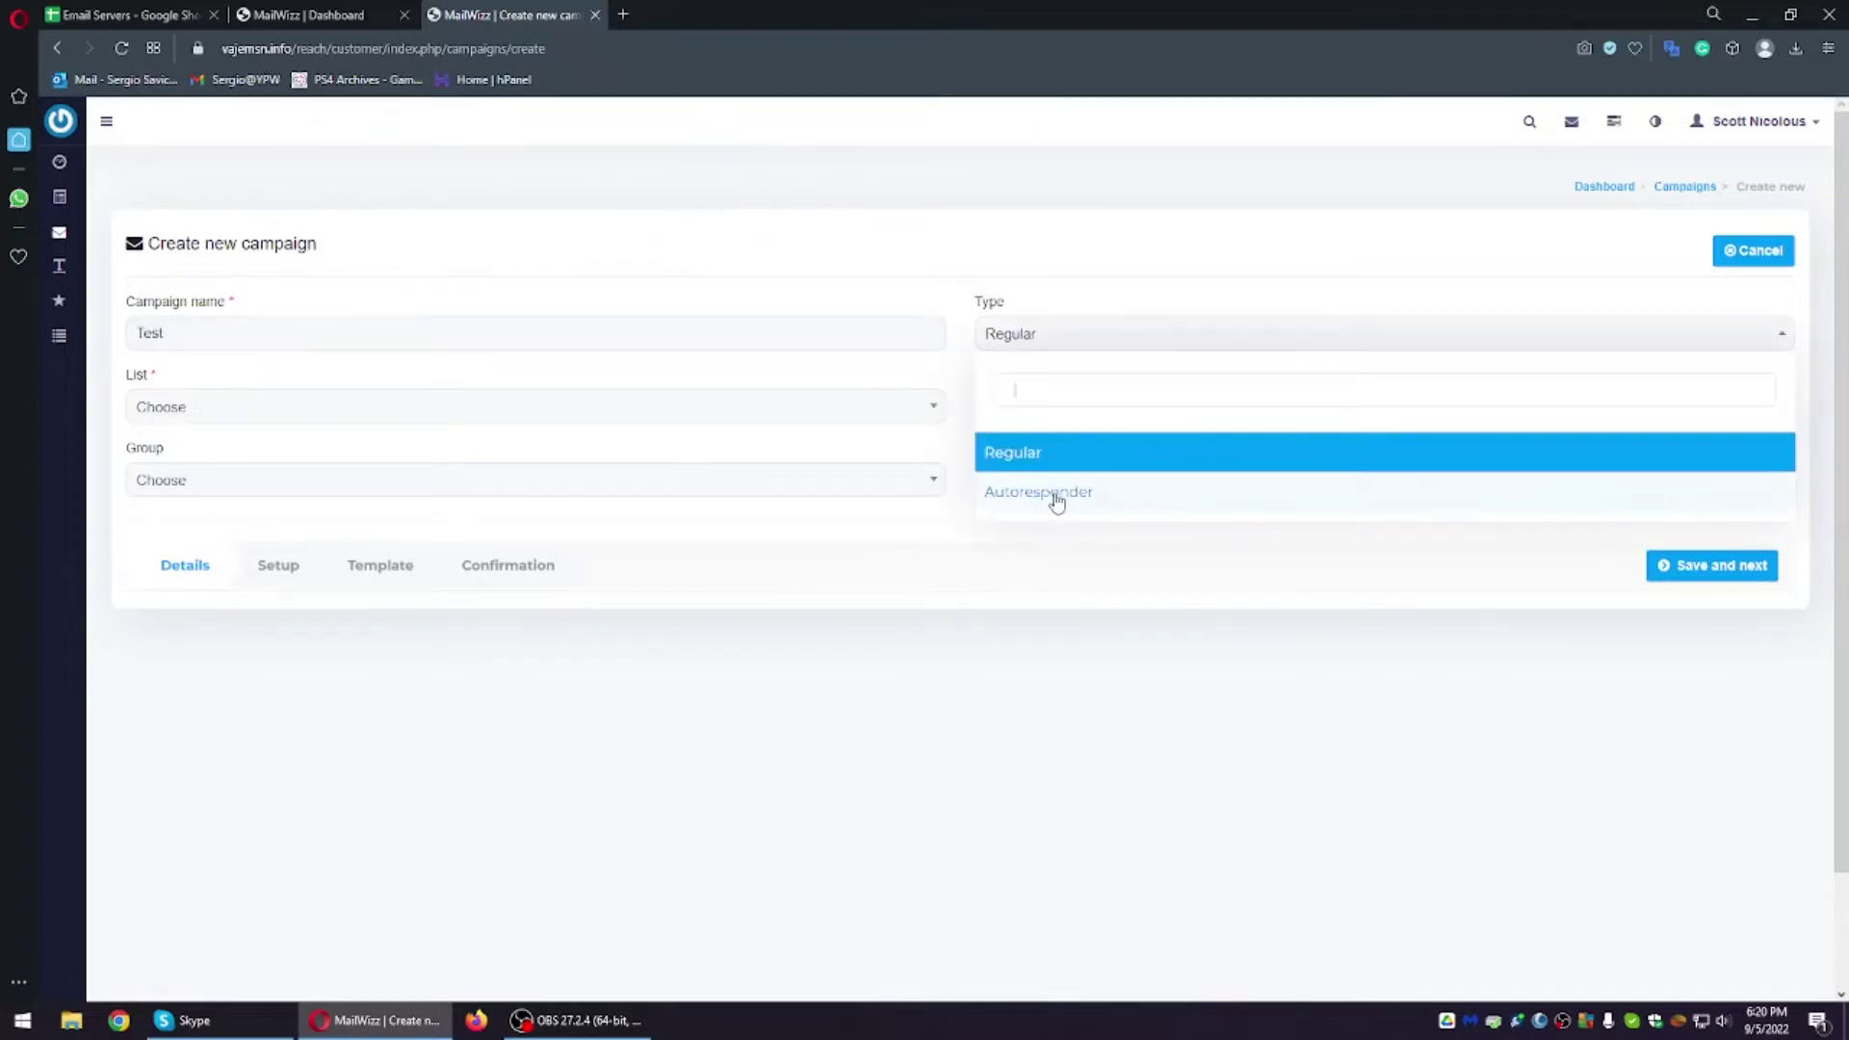
{"action": "left_click", "coordinate": [1107, 458]}
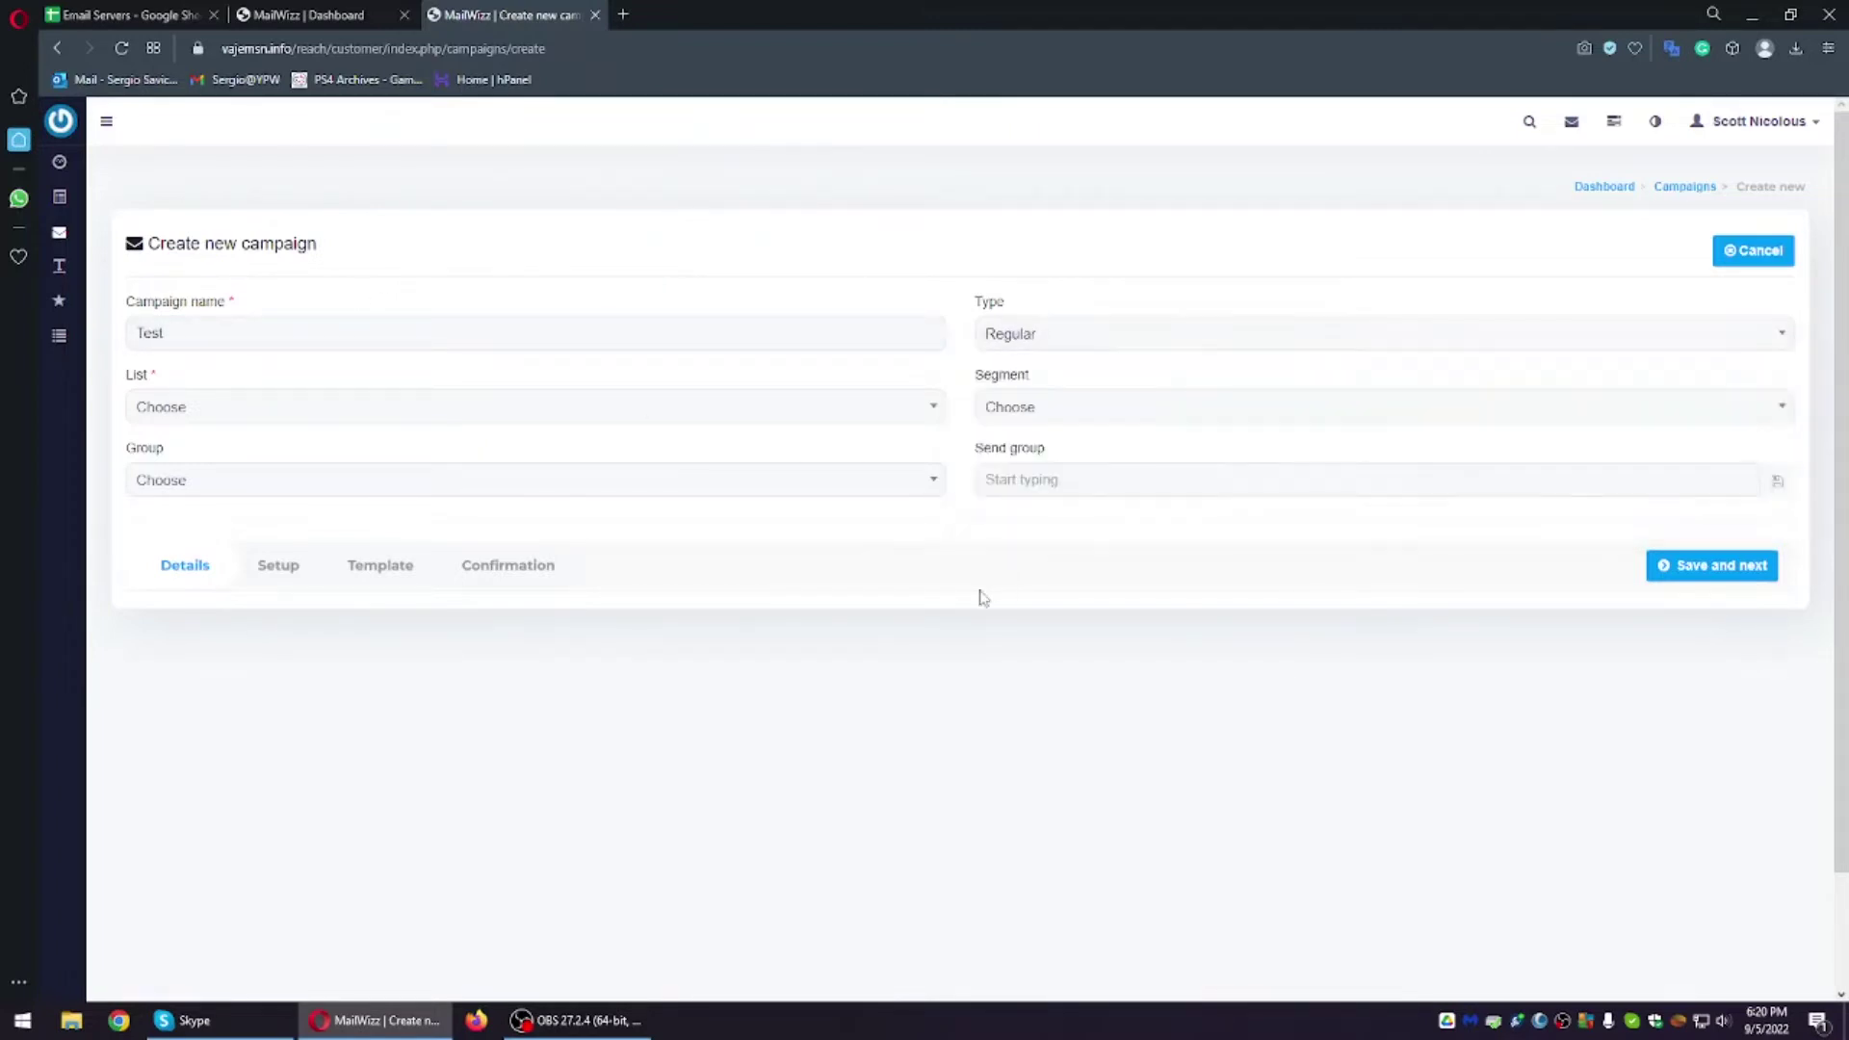
Step: Choose Airplane Parts as the campaign's list
{"action": "left_click", "coordinate": [359, 414]}
{"action": "scroll", "coordinate": [241, 650], "scroll_direction": "down", "scroll_amount": 3}
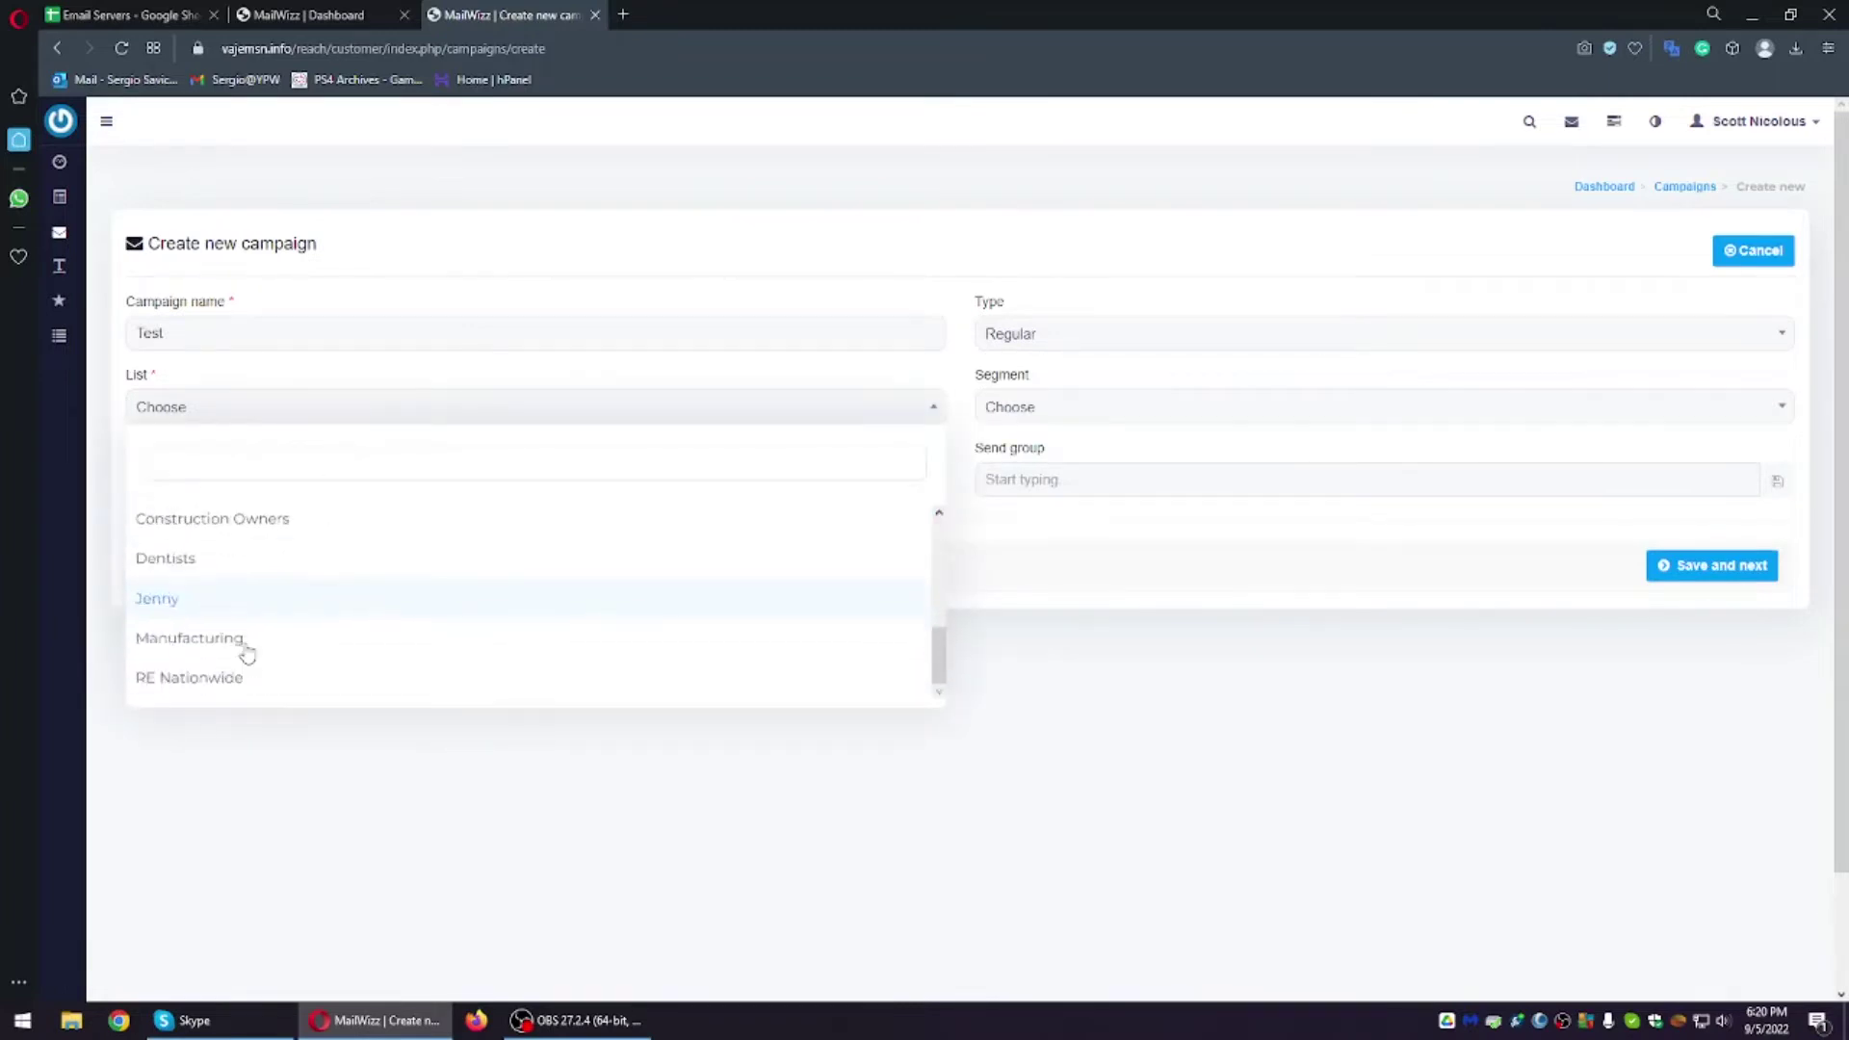
{"action": "scroll", "coordinate": [244, 648], "scroll_direction": "up", "scroll_amount": 3}
{"action": "left_click", "coordinate": [241, 569]}
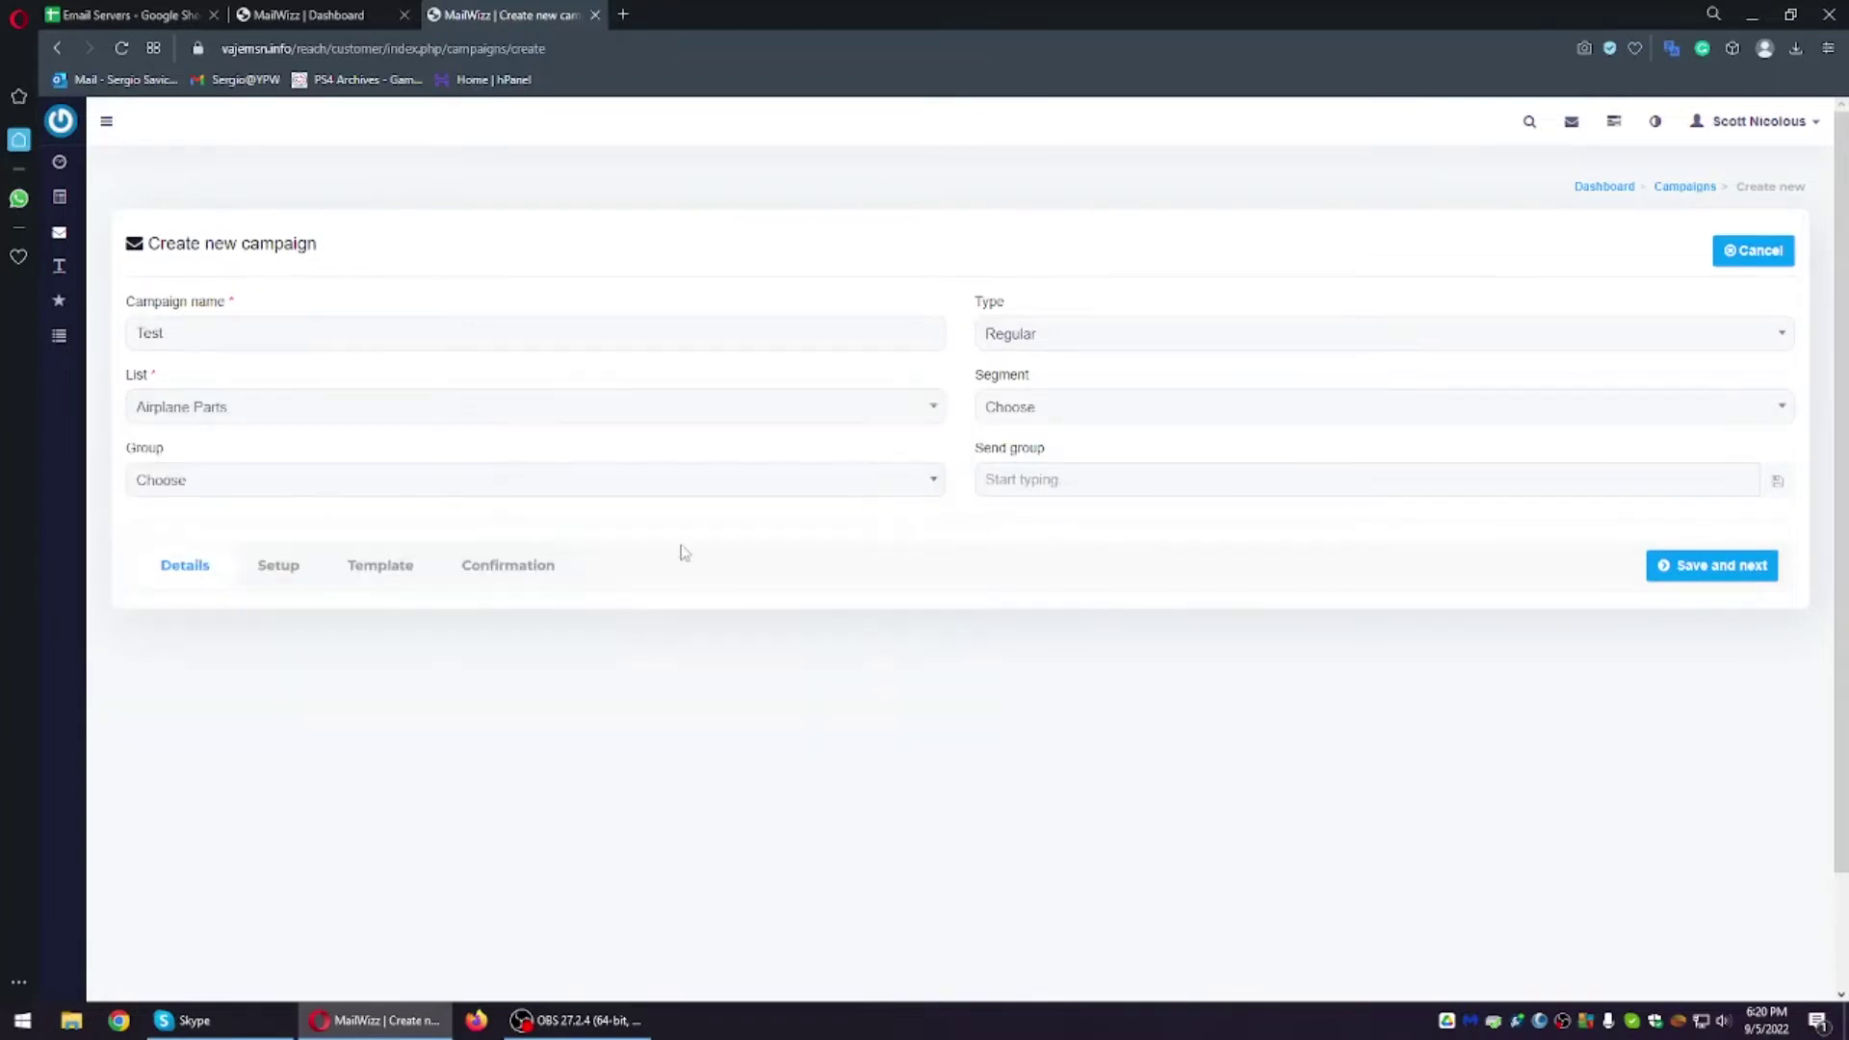
Step: Check the segment, group and send group options, leave them unset, and save the details to continue to the campaign setup
{"action": "left_click", "coordinate": [1153, 419]}
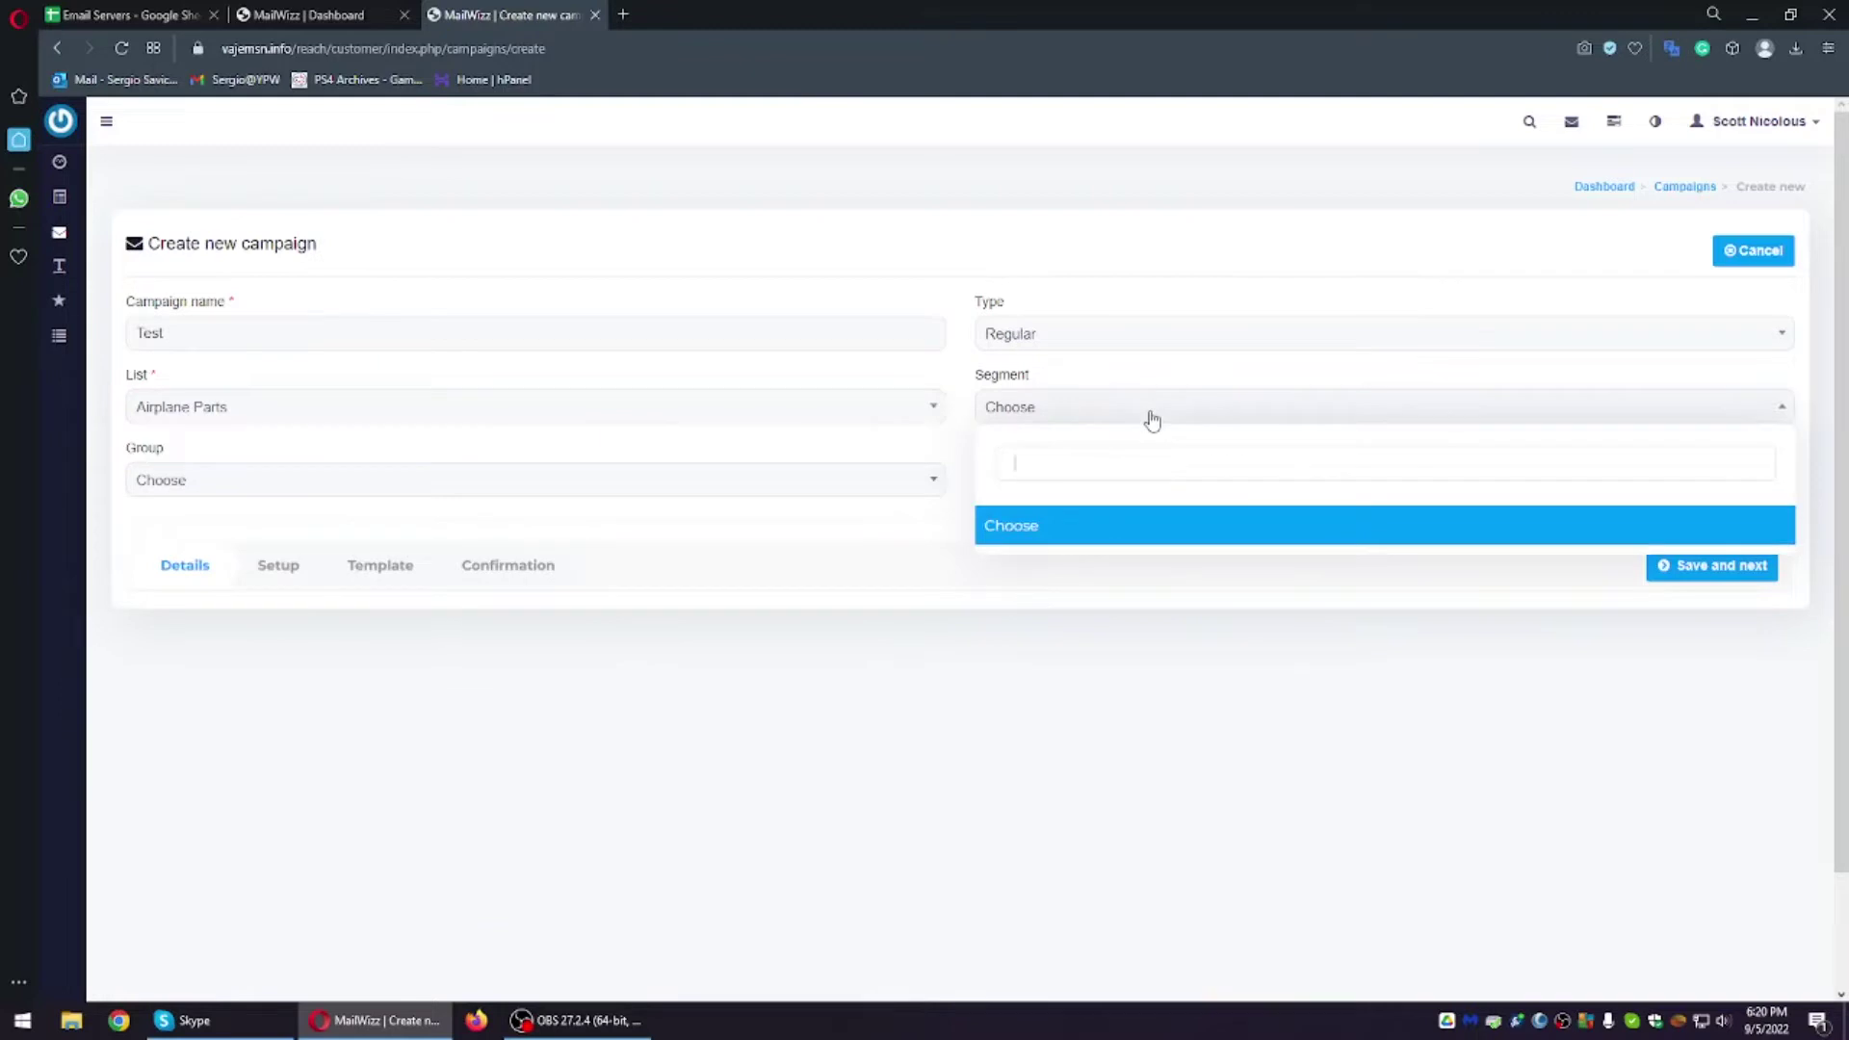
{"action": "left_click", "coordinate": [1054, 674]}
{"action": "left_click", "coordinate": [396, 490]}
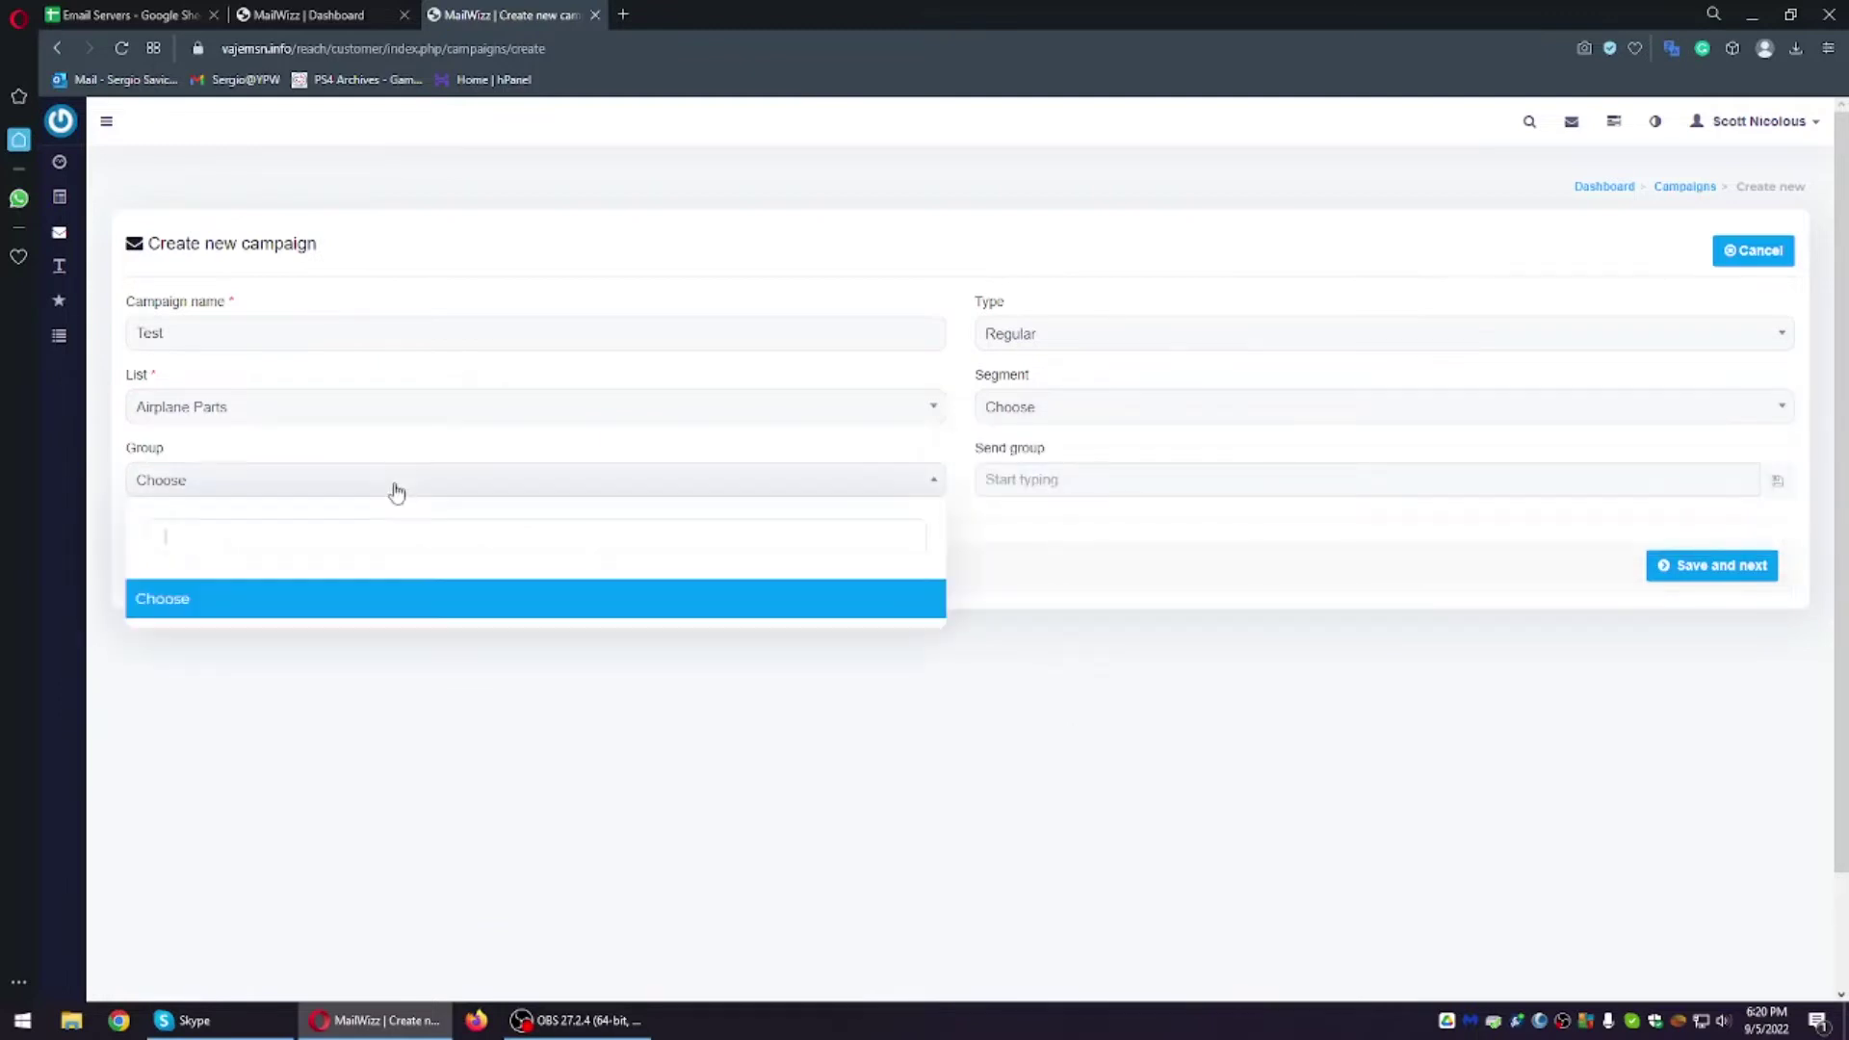
{"action": "left_click", "coordinate": [1023, 608]}
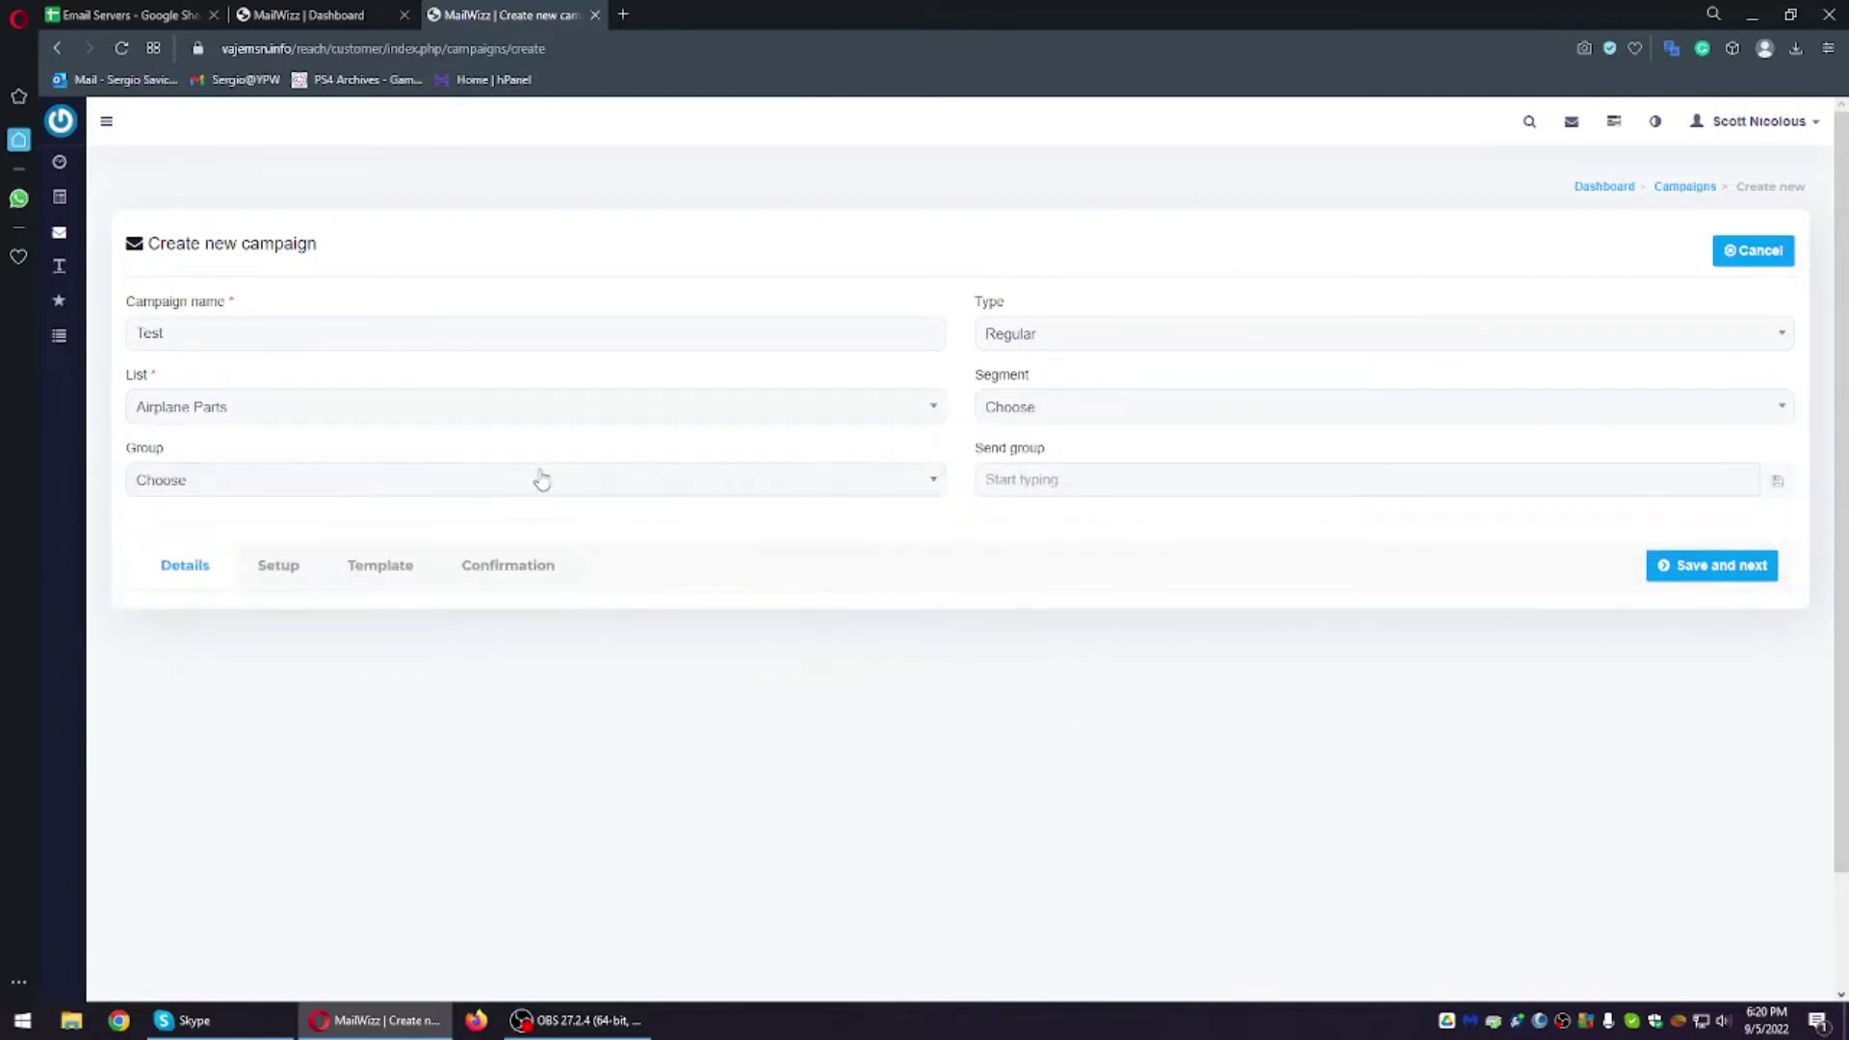
{"action": "left_click", "coordinate": [1176, 479]}
{"action": "left_click", "coordinate": [1744, 571]}
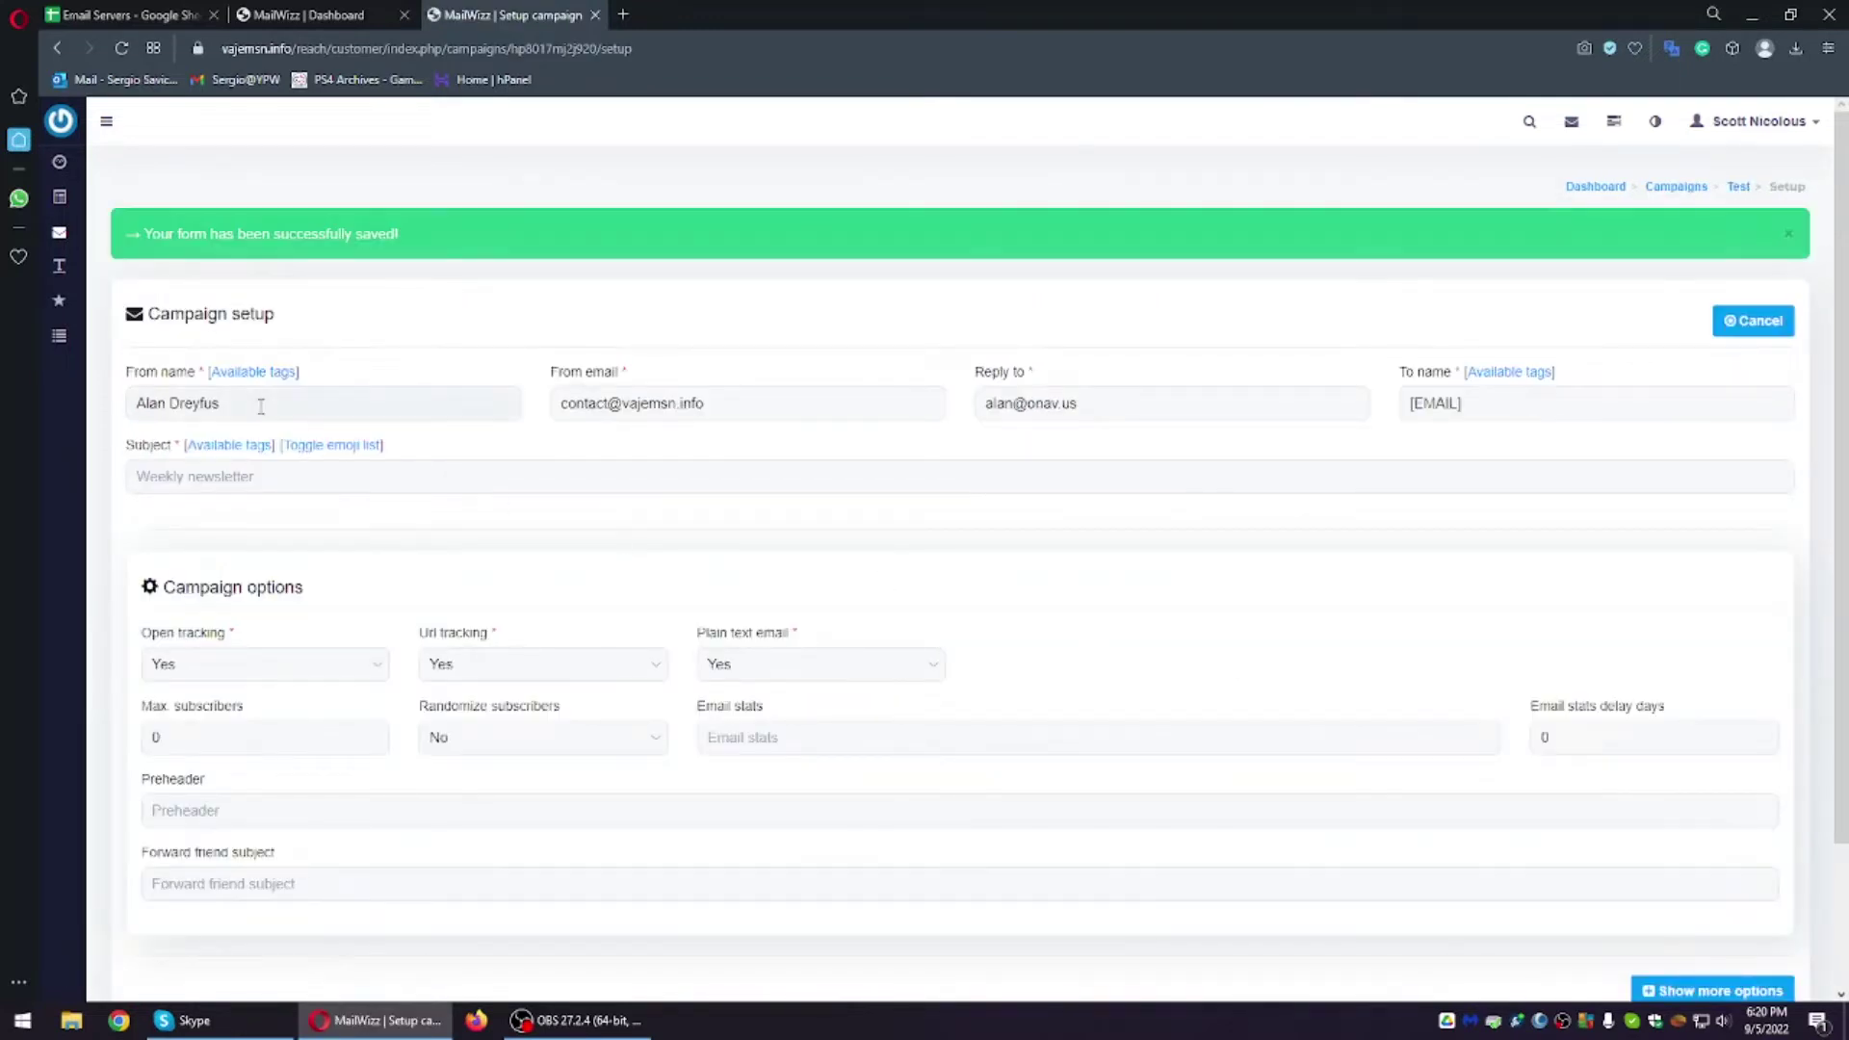
Step: Clear the prefilled From name and Reply to fields in the campaign setup
{"action": "triple_click", "coordinate": [261, 405]}
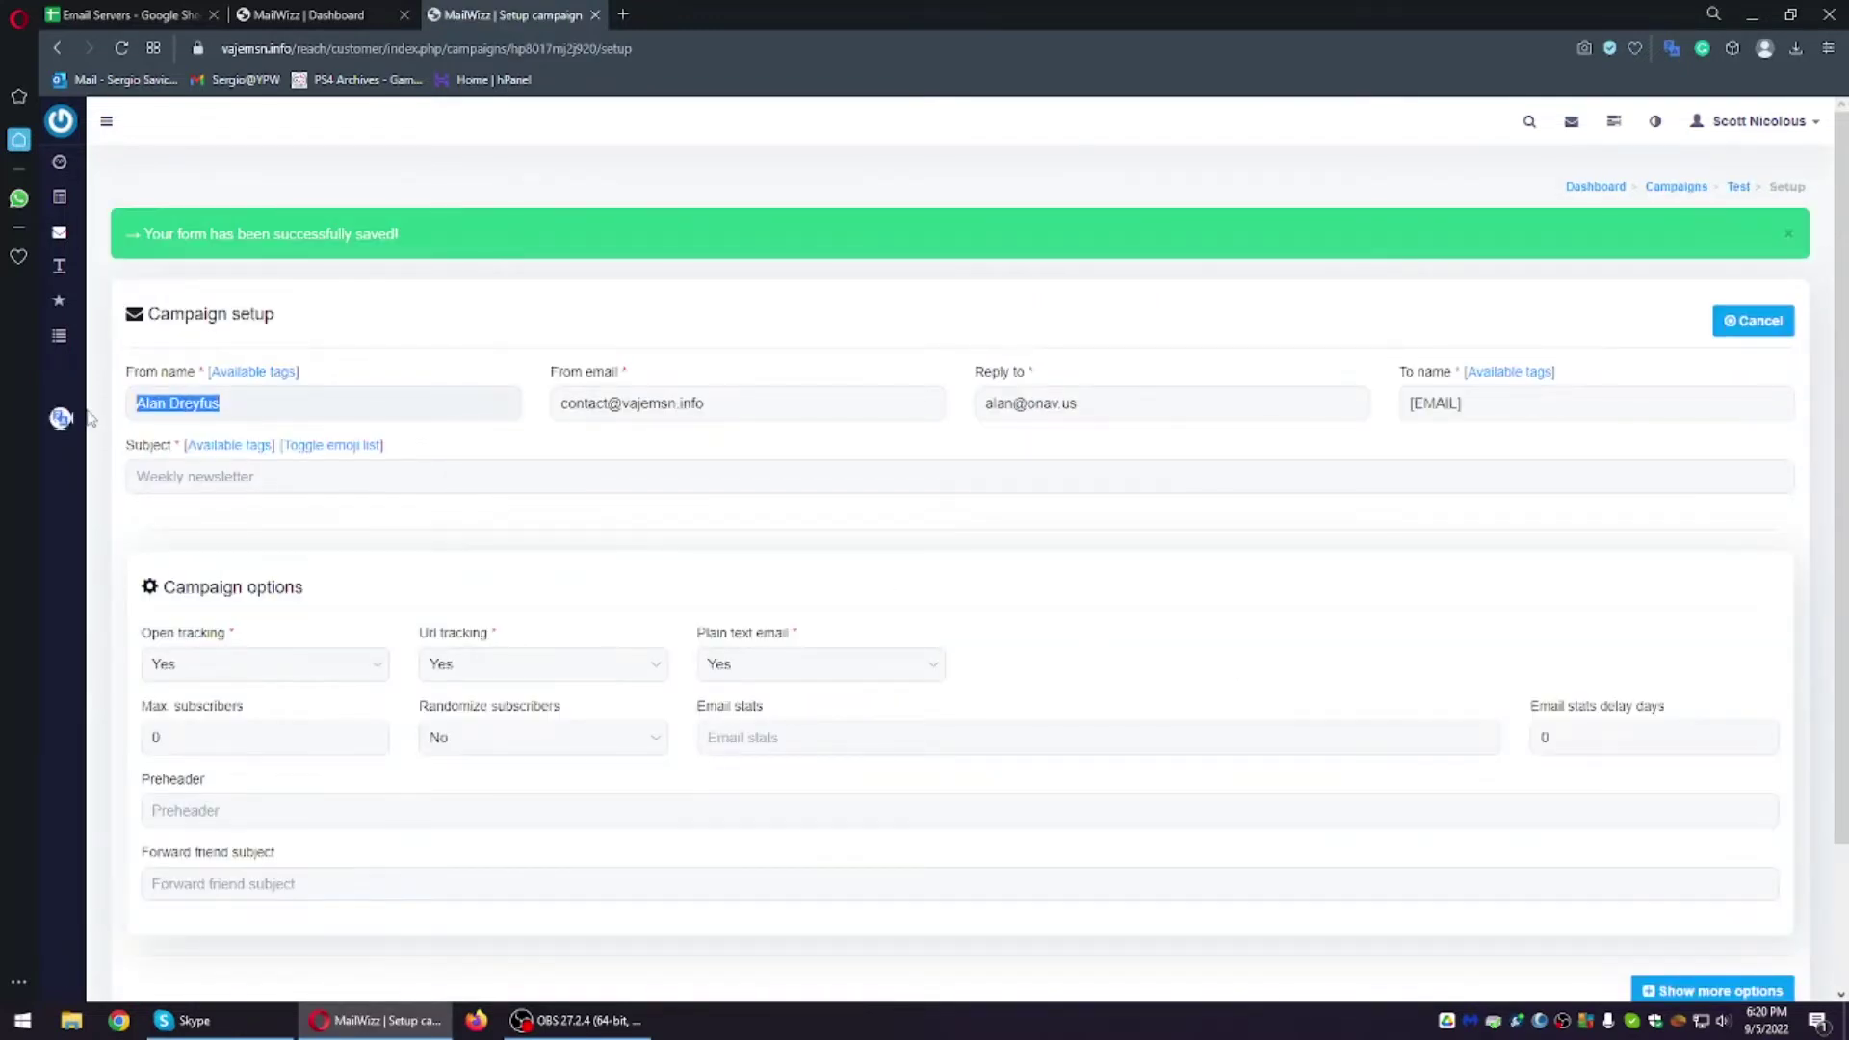
{"action": "key", "text": "BackSpace"}
{"action": "double_click", "coordinate": [691, 403]}
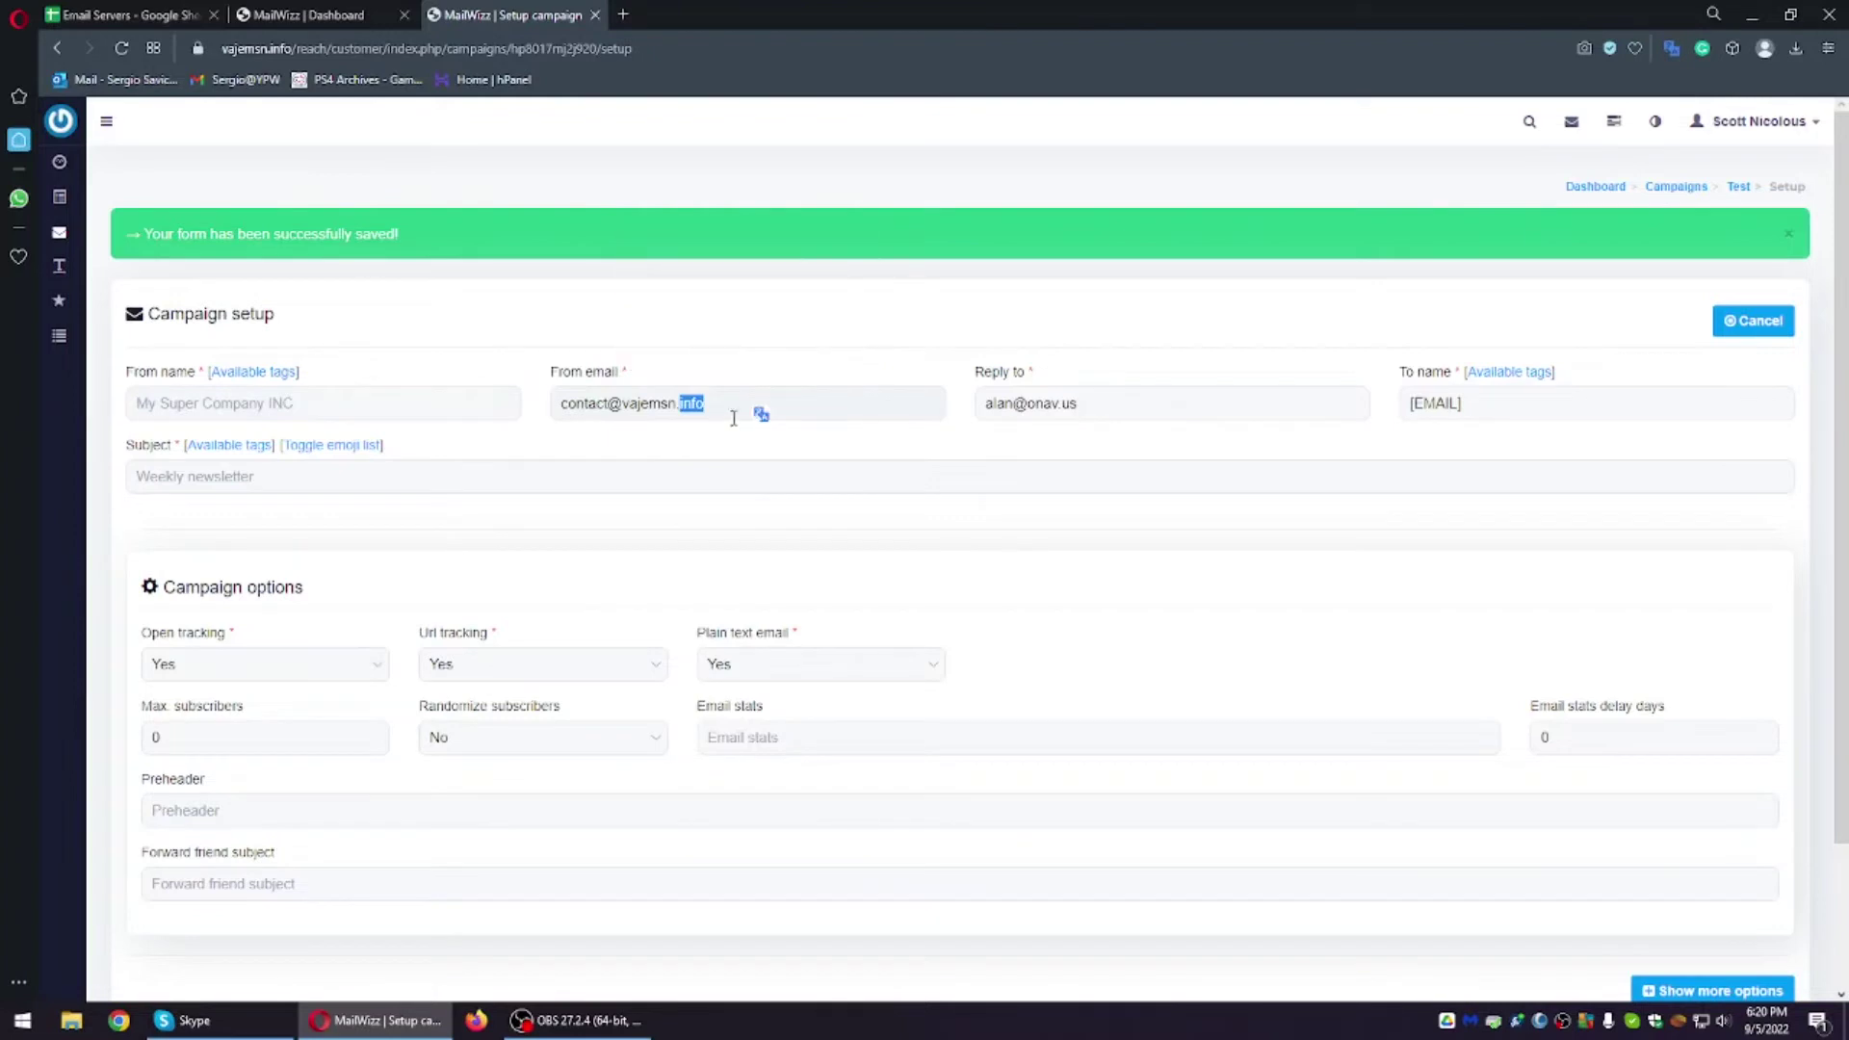
{"action": "triple_click", "coordinate": [1044, 405]}
{"action": "key", "text": "BackSpace"}
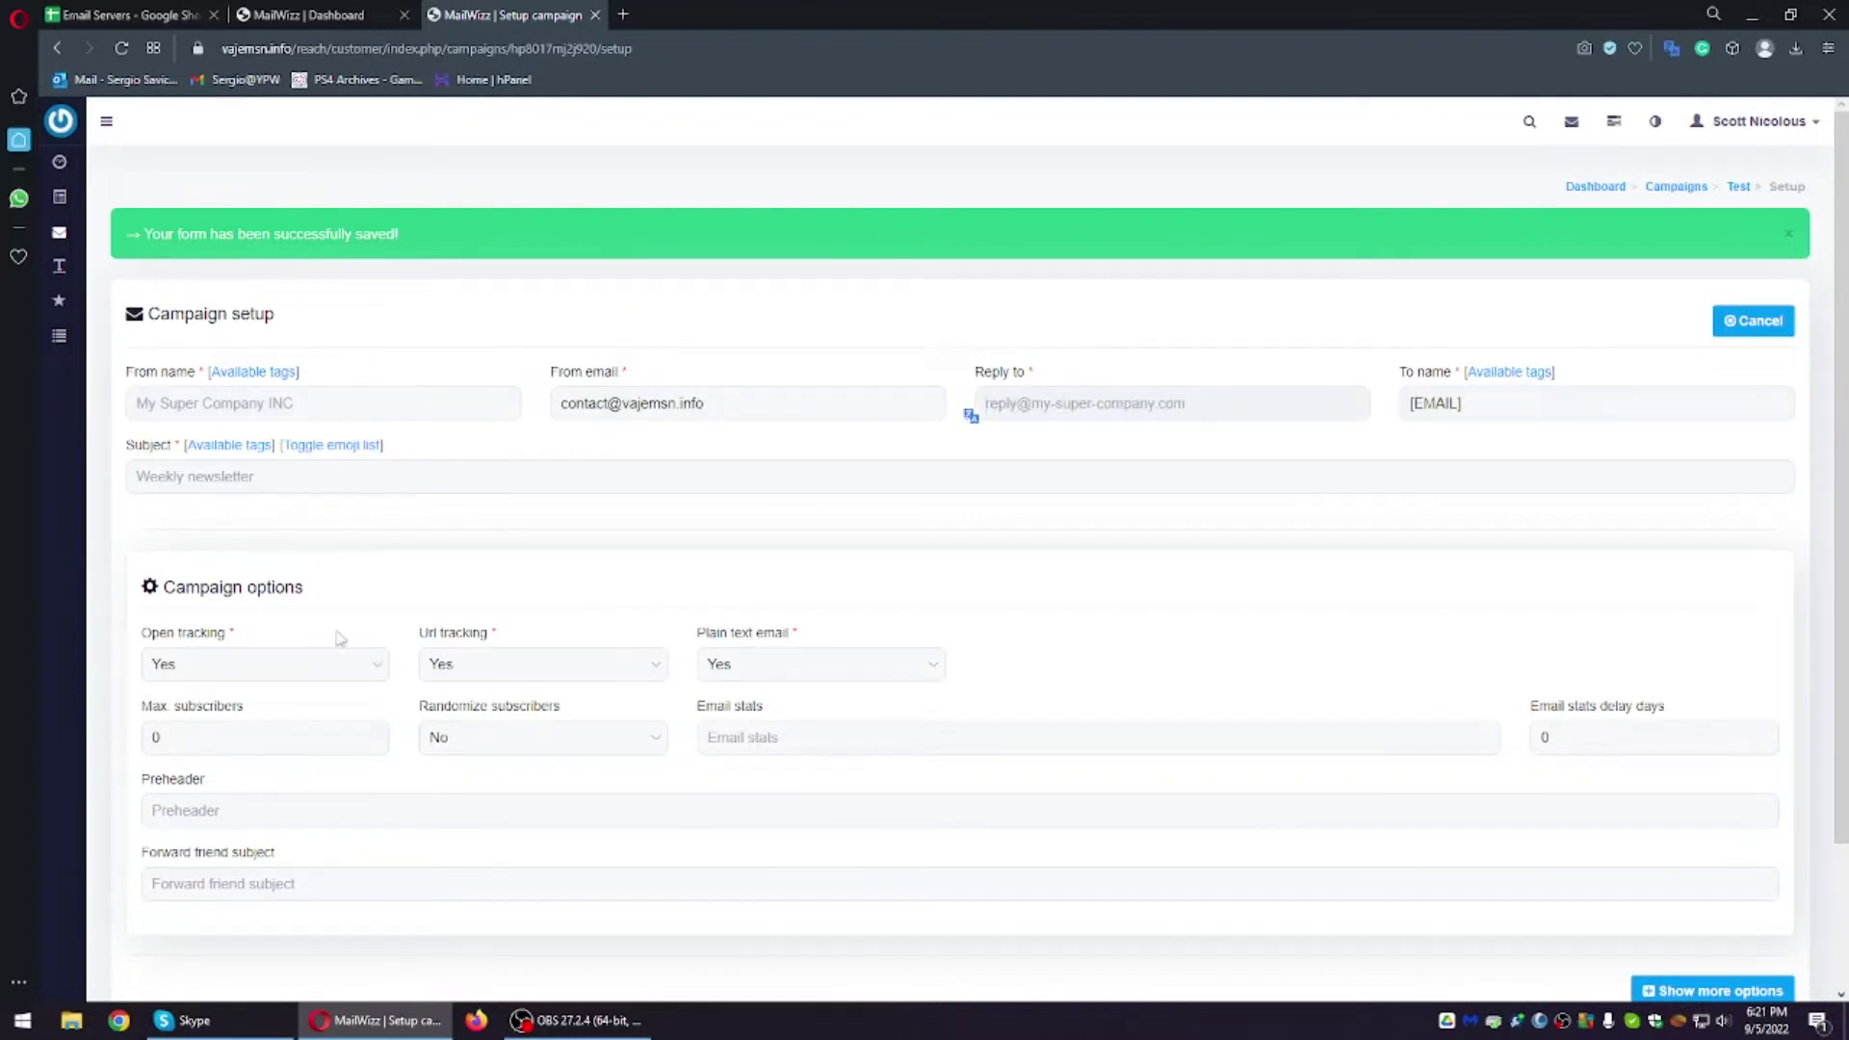
Step: Check the From name and From email fields, comparing the email's domain with the site's web address
{"action": "left_click", "coordinate": [362, 399]}
{"action": "left_click", "coordinate": [419, 400]}
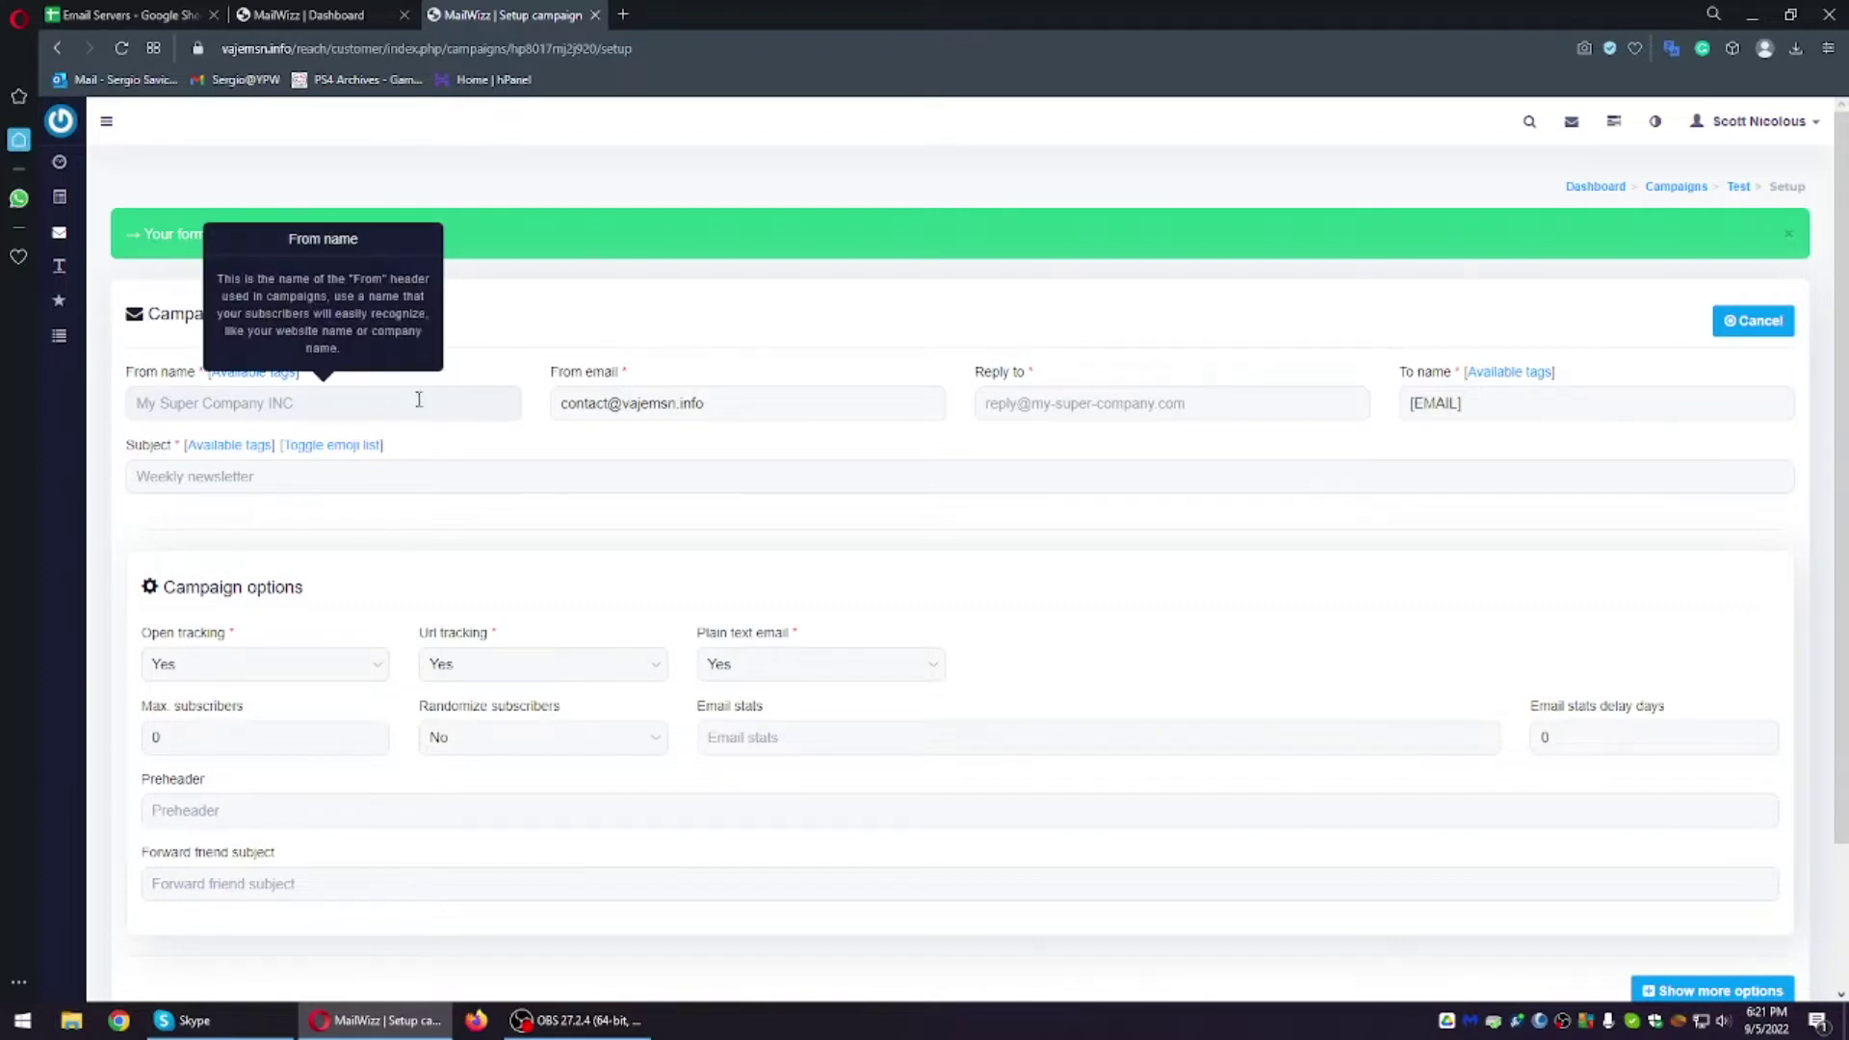
{"action": "left_click", "coordinate": [819, 401]}
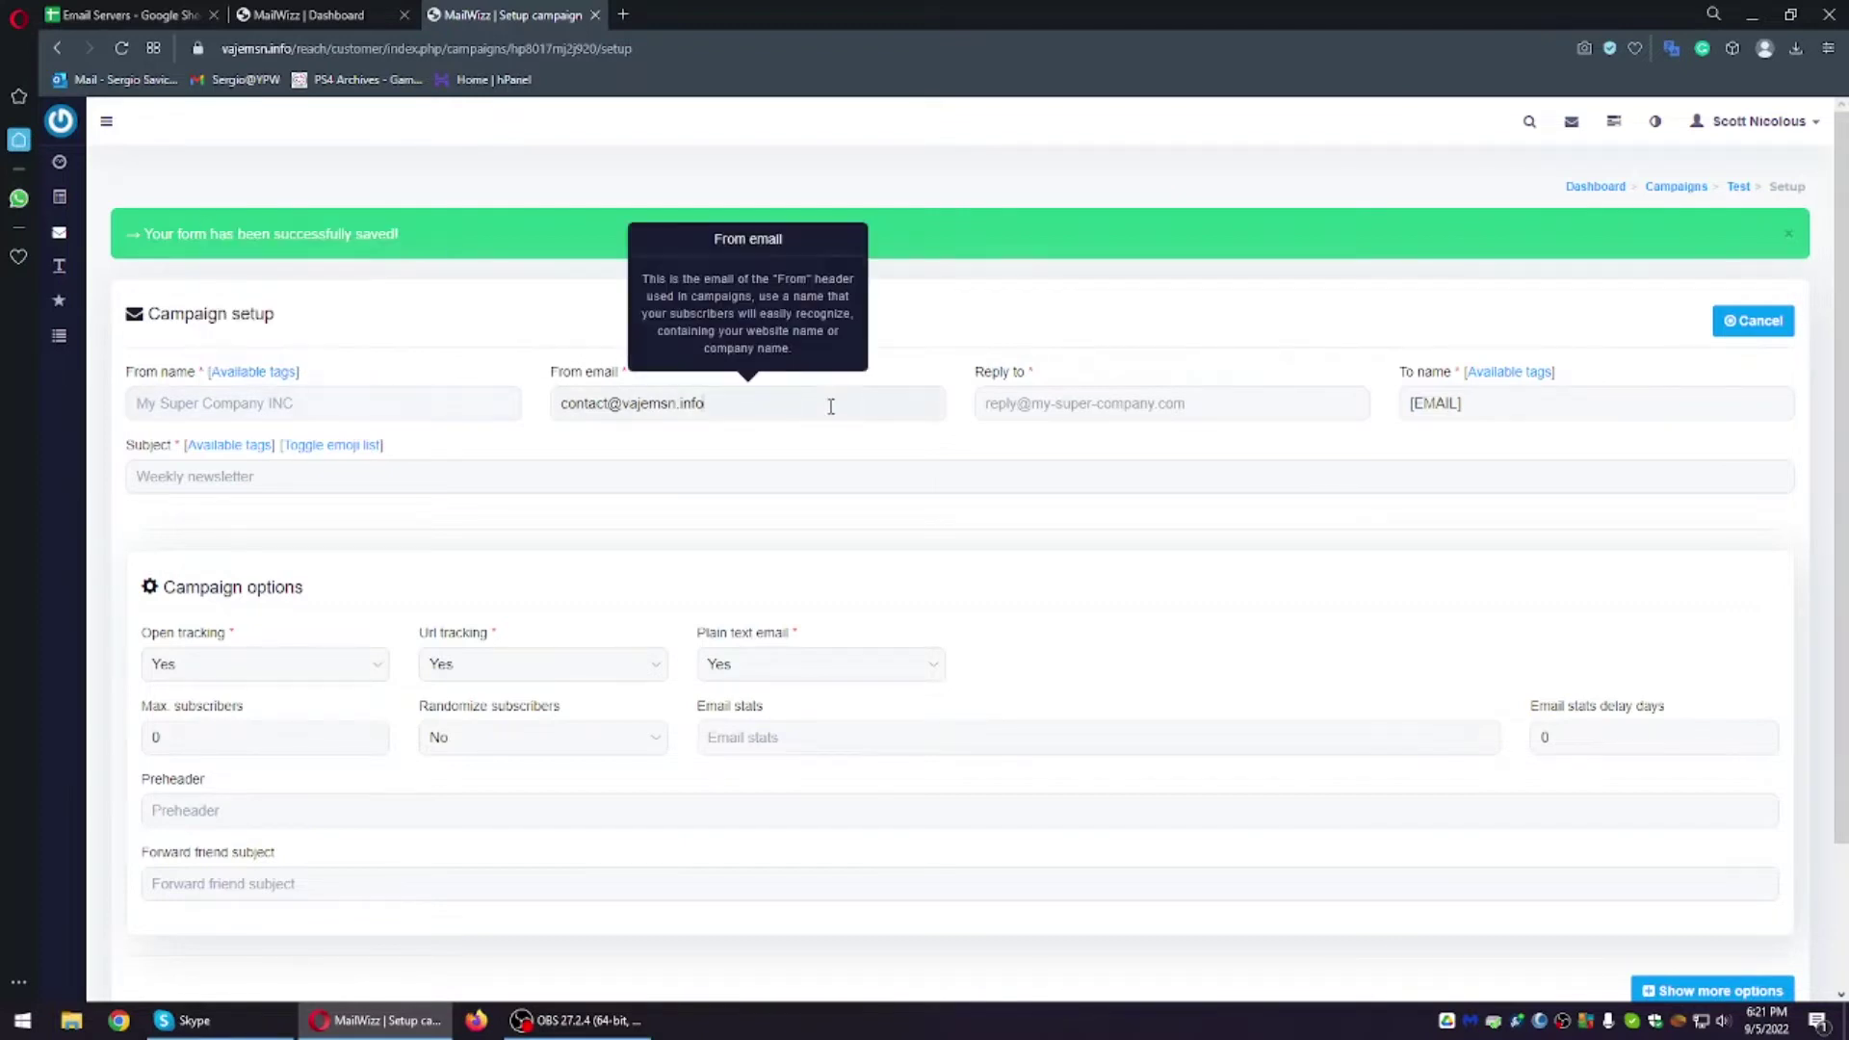
{"action": "left_click", "coordinate": [923, 333]}
{"action": "left_click", "coordinate": [269, 48]}
{"action": "left_click", "coordinate": [268, 48]}
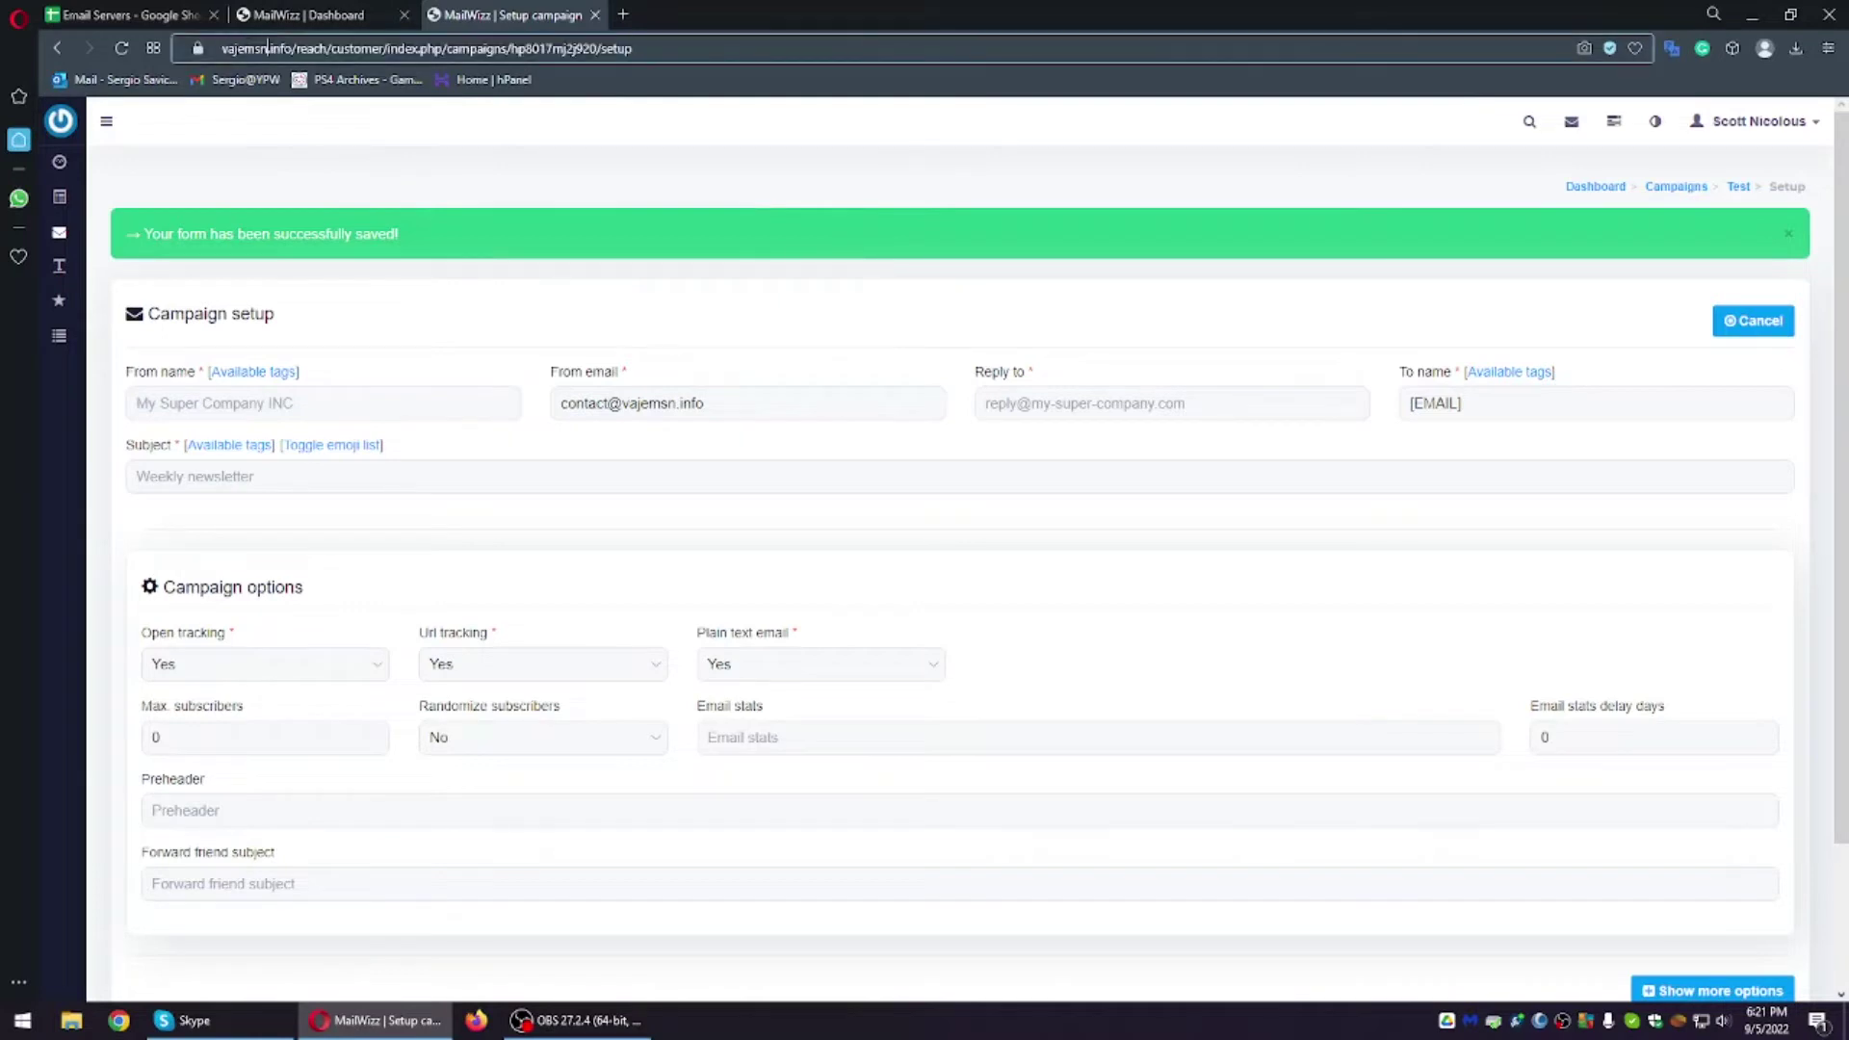
{"action": "left_click", "coordinate": [922, 356]}
Step: Copy the From email address into the Reply to field
{"action": "left_click_drag", "start_coordinate": [764, 404], "coordinate": [529, 408]}
{"action": "key", "text": "ctrl+c"}
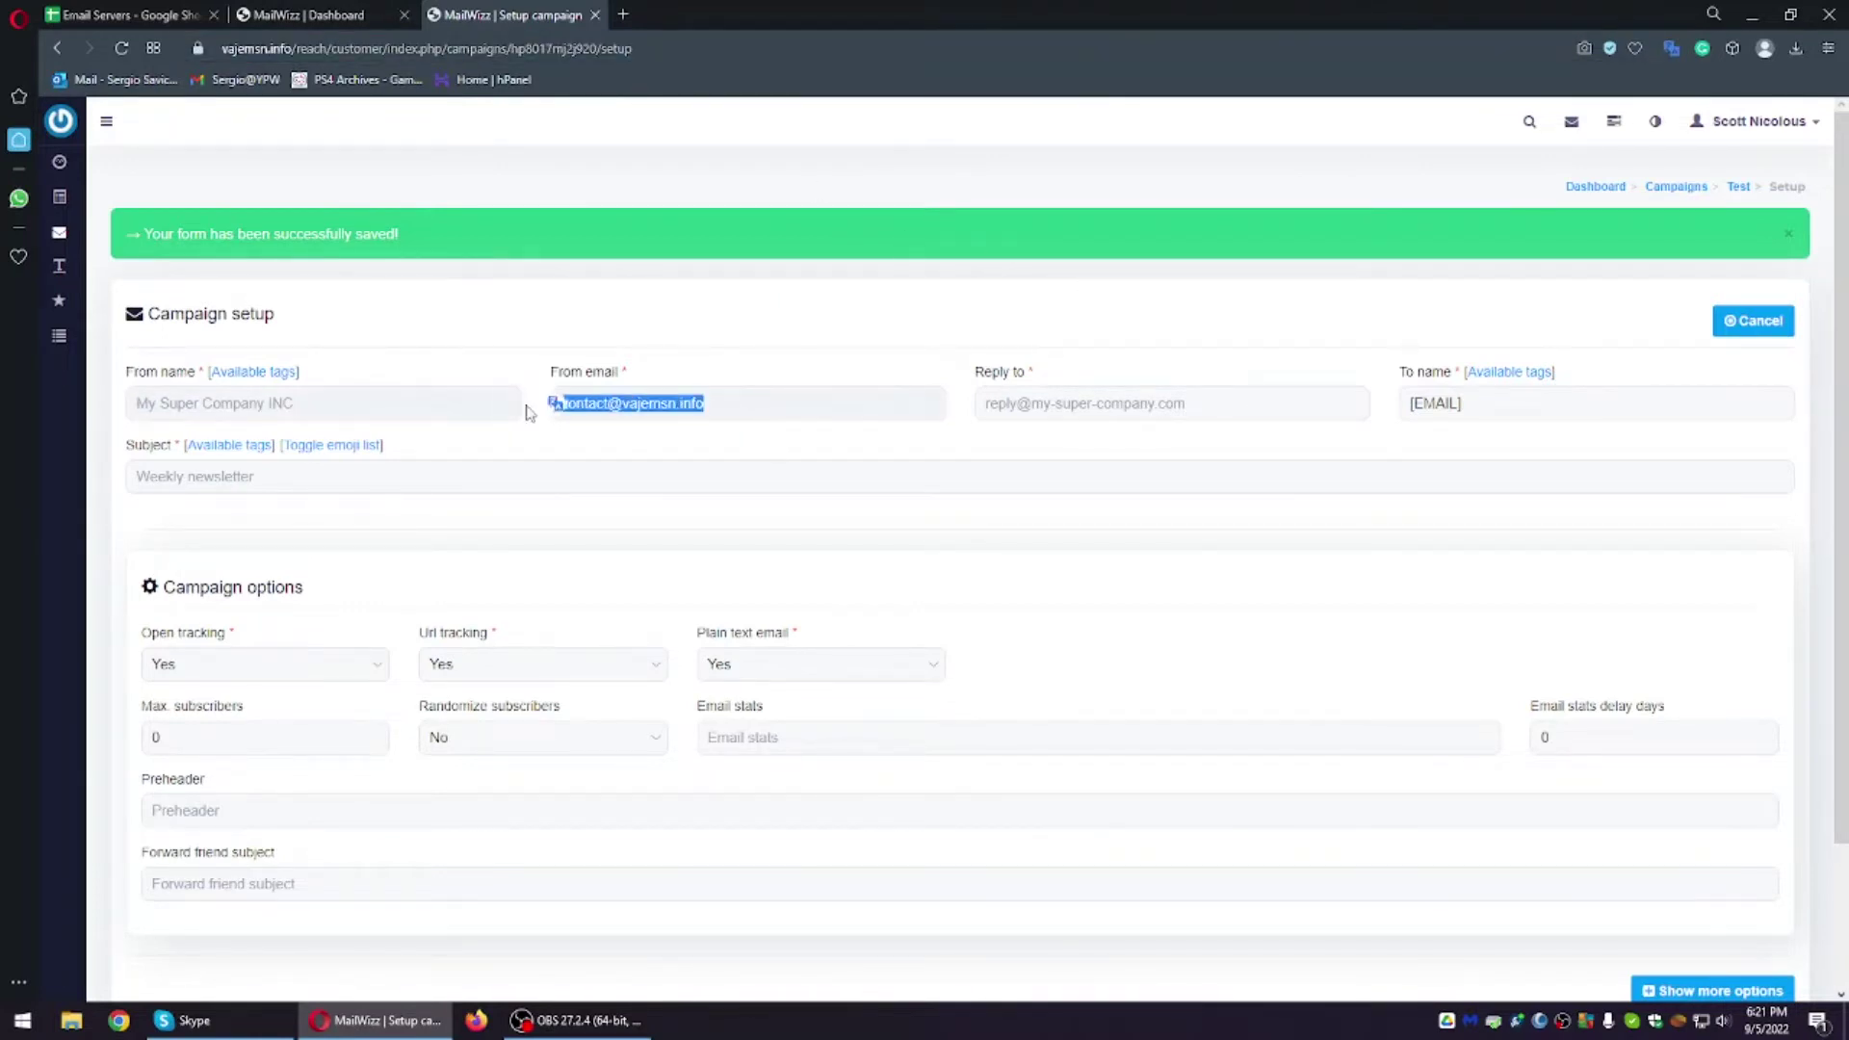
{"action": "left_click", "coordinate": [642, 416]}
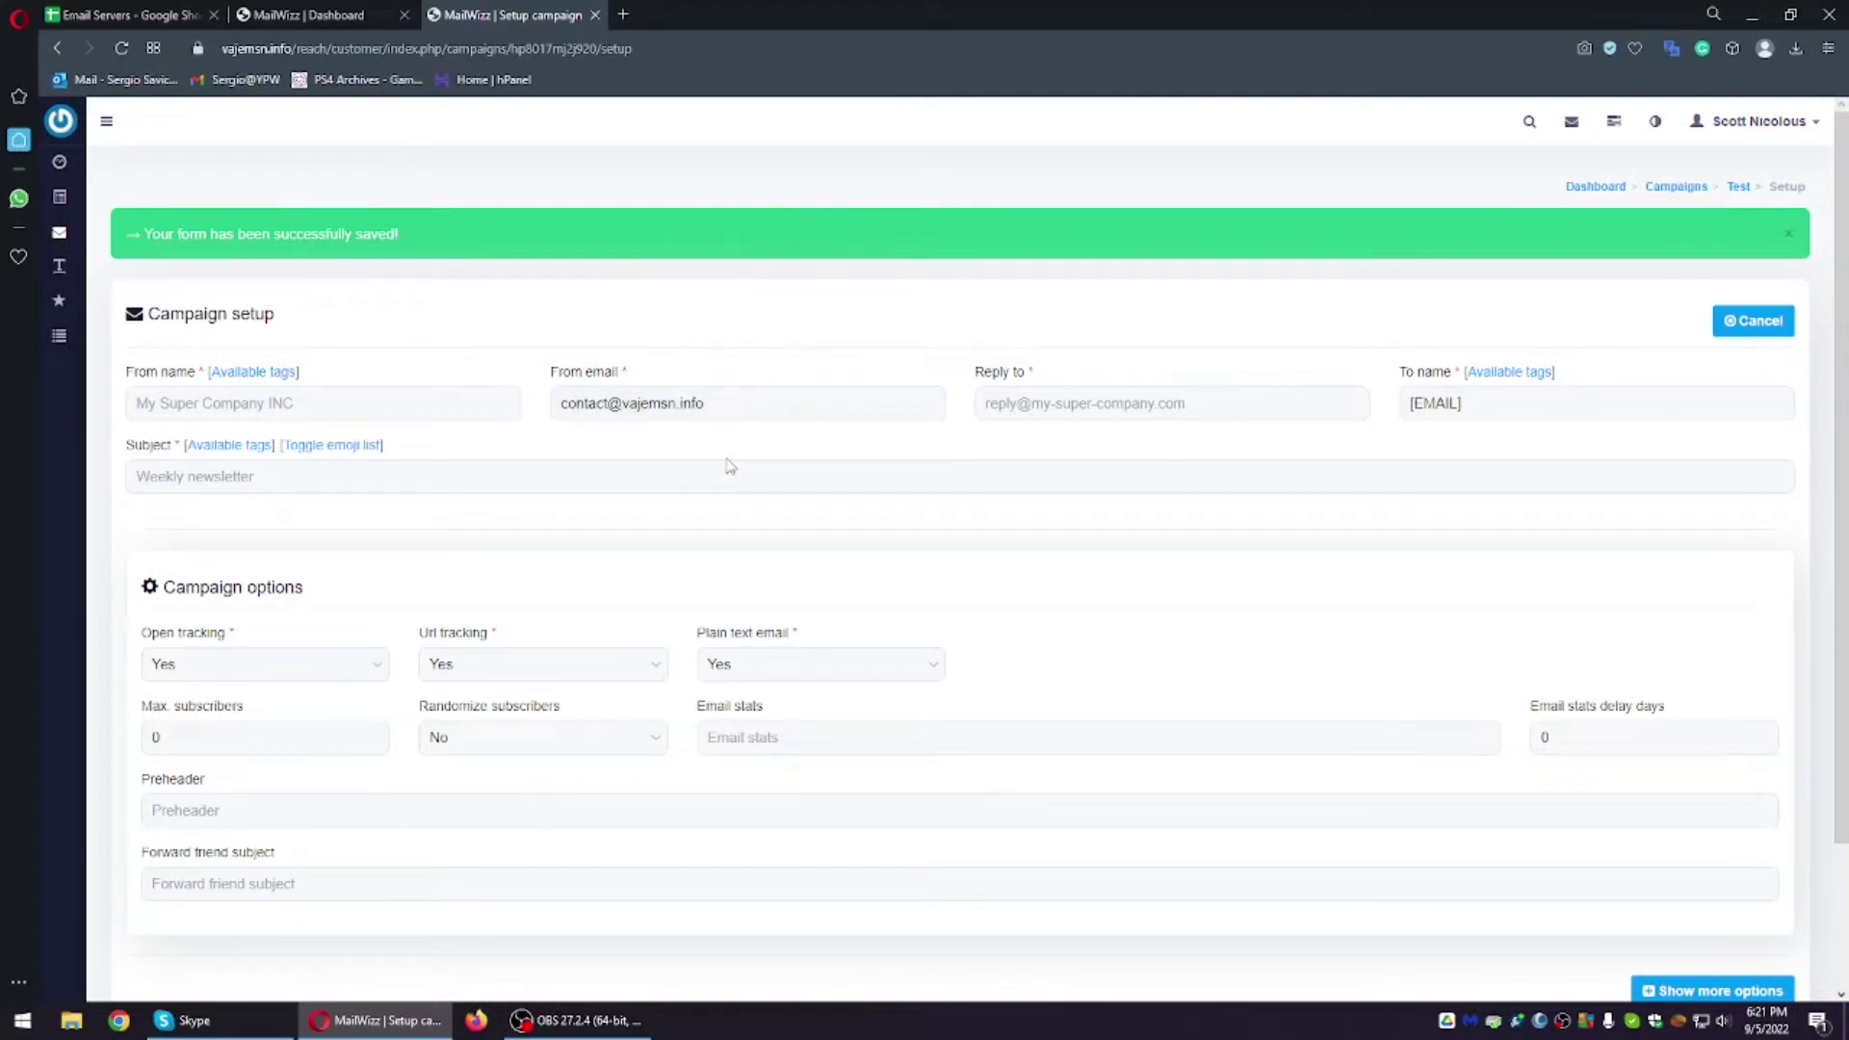
{"action": "mouse_move", "coordinate": [983, 404]}
{"action": "left_click_drag", "start_coordinate": [781, 403], "coordinate": [549, 399]}
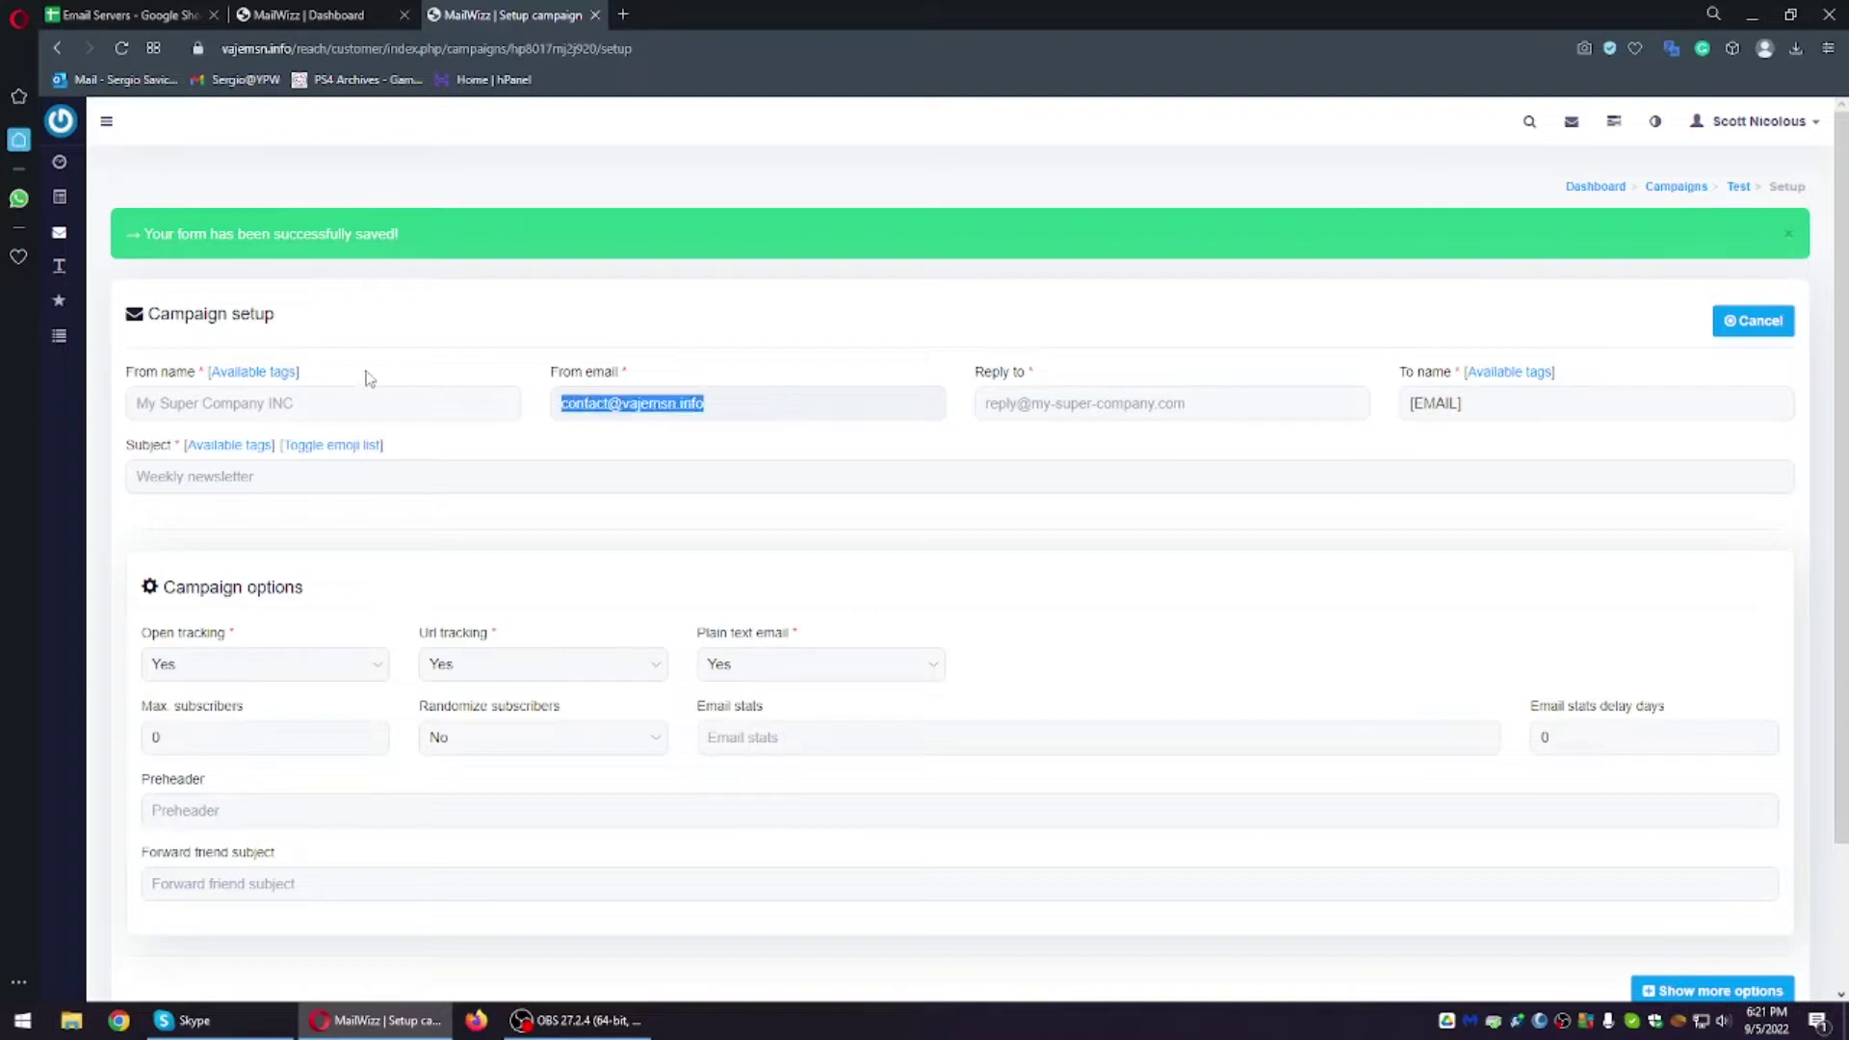
{"action": "key", "text": "ctrl+v"}
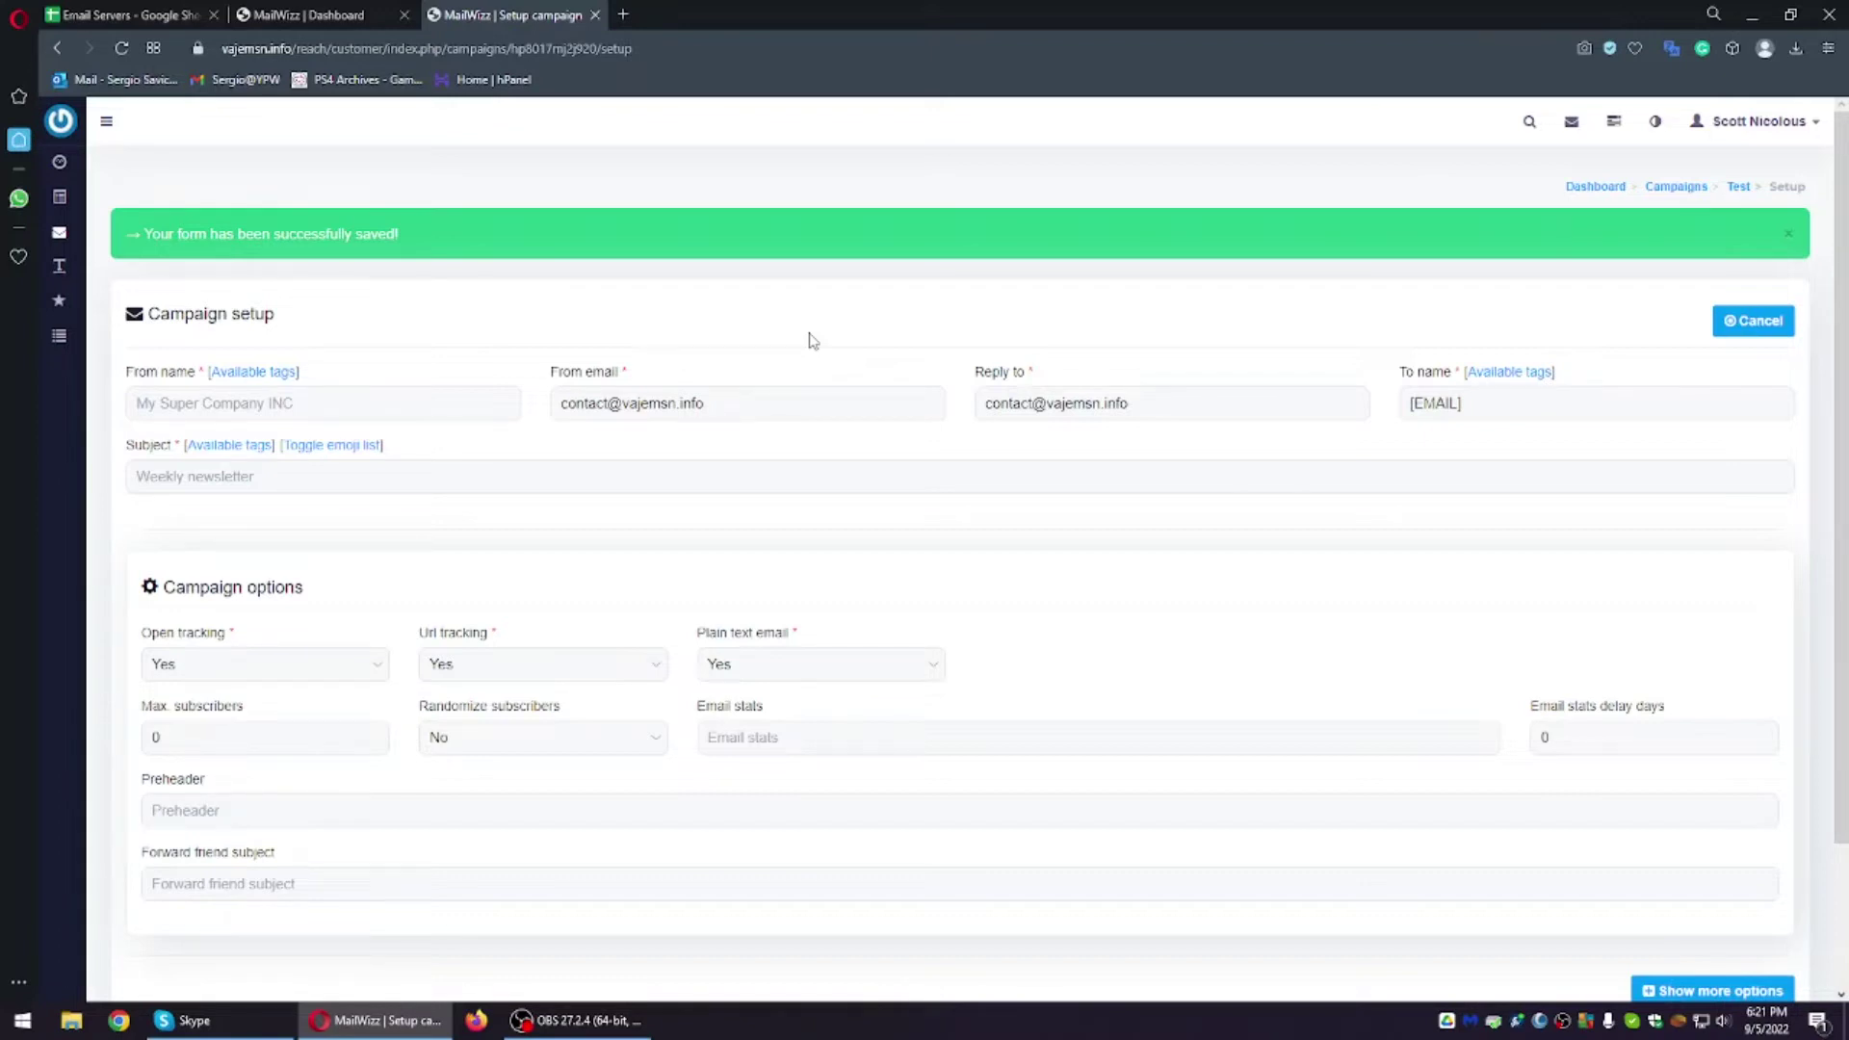
Step: Examine the Reply to address and the domain part of the From email address
{"action": "left_click_drag", "start_coordinate": [1198, 395], "coordinate": [969, 409]}
{"action": "left_click", "coordinate": [968, 409]}
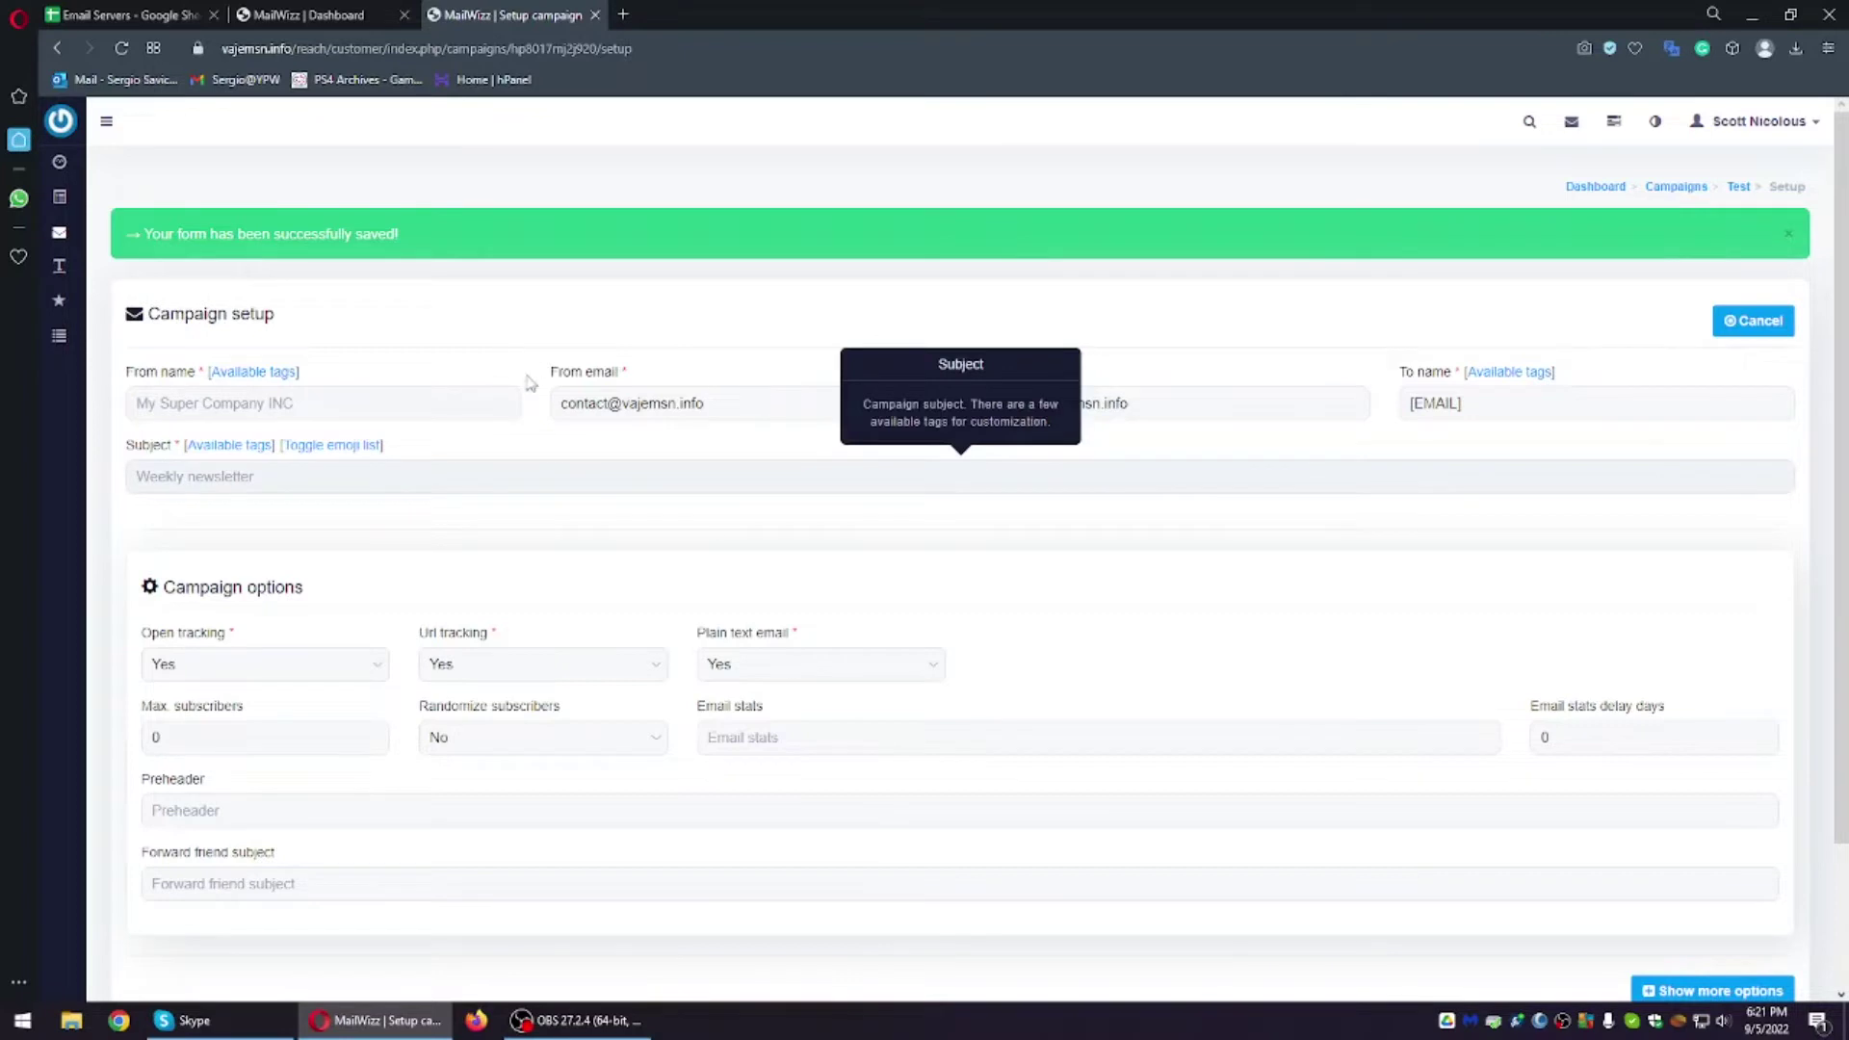
{"action": "left_click", "coordinate": [744, 390]}
{"action": "left_click_drag", "start_coordinate": [744, 390], "coordinate": [626, 402]}
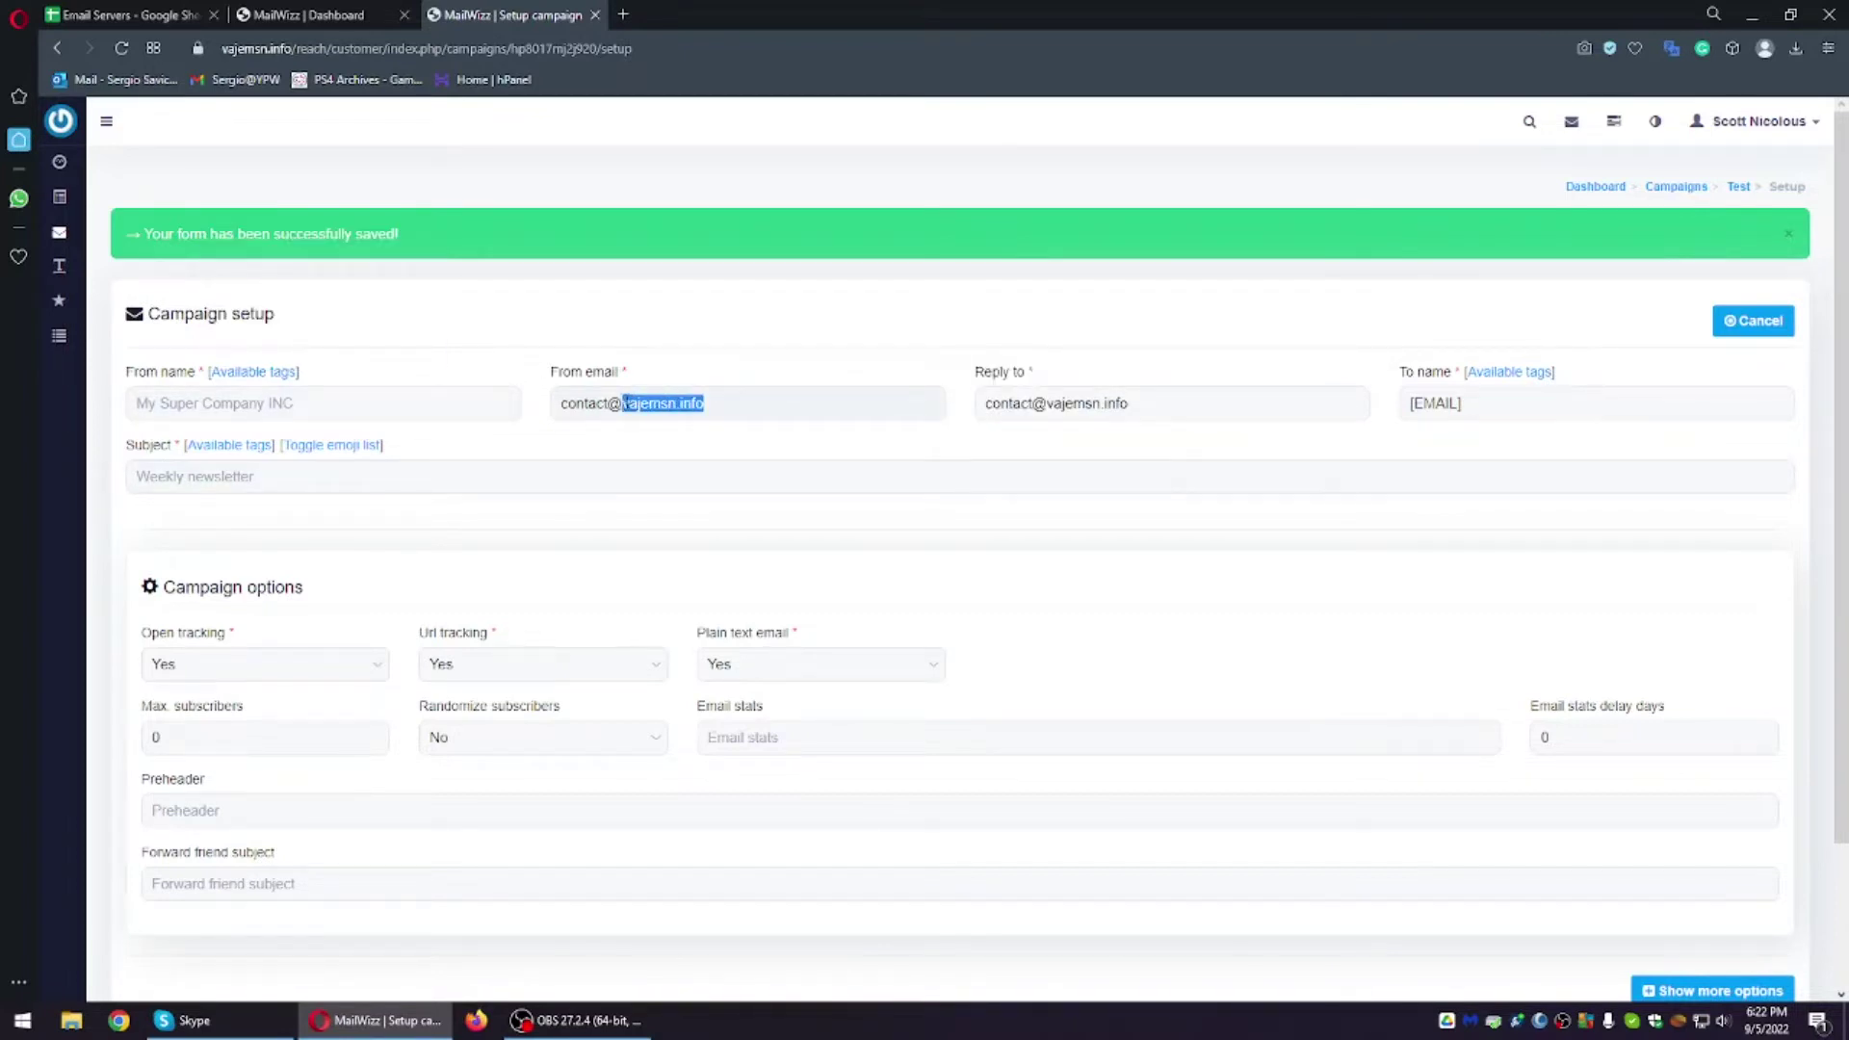
{"action": "double_click", "coordinate": [664, 403]}
{"action": "left_click", "coordinate": [666, 401]}
{"action": "left_click_drag", "start_coordinate": [706, 403], "coordinate": [623, 404]}
{"action": "left_click", "coordinate": [703, 409]}
{"action": "triple_click", "coordinate": [612, 405]}
{"action": "left_click", "coordinate": [1041, 415]}
{"action": "left_click_drag", "start_coordinate": [821, 412], "coordinate": [627, 434]}
{"action": "left_click", "coordinate": [568, 453]}
Step: Enter "My Name" as the campaign's From name
{"action": "left_click", "coordinate": [437, 407]}
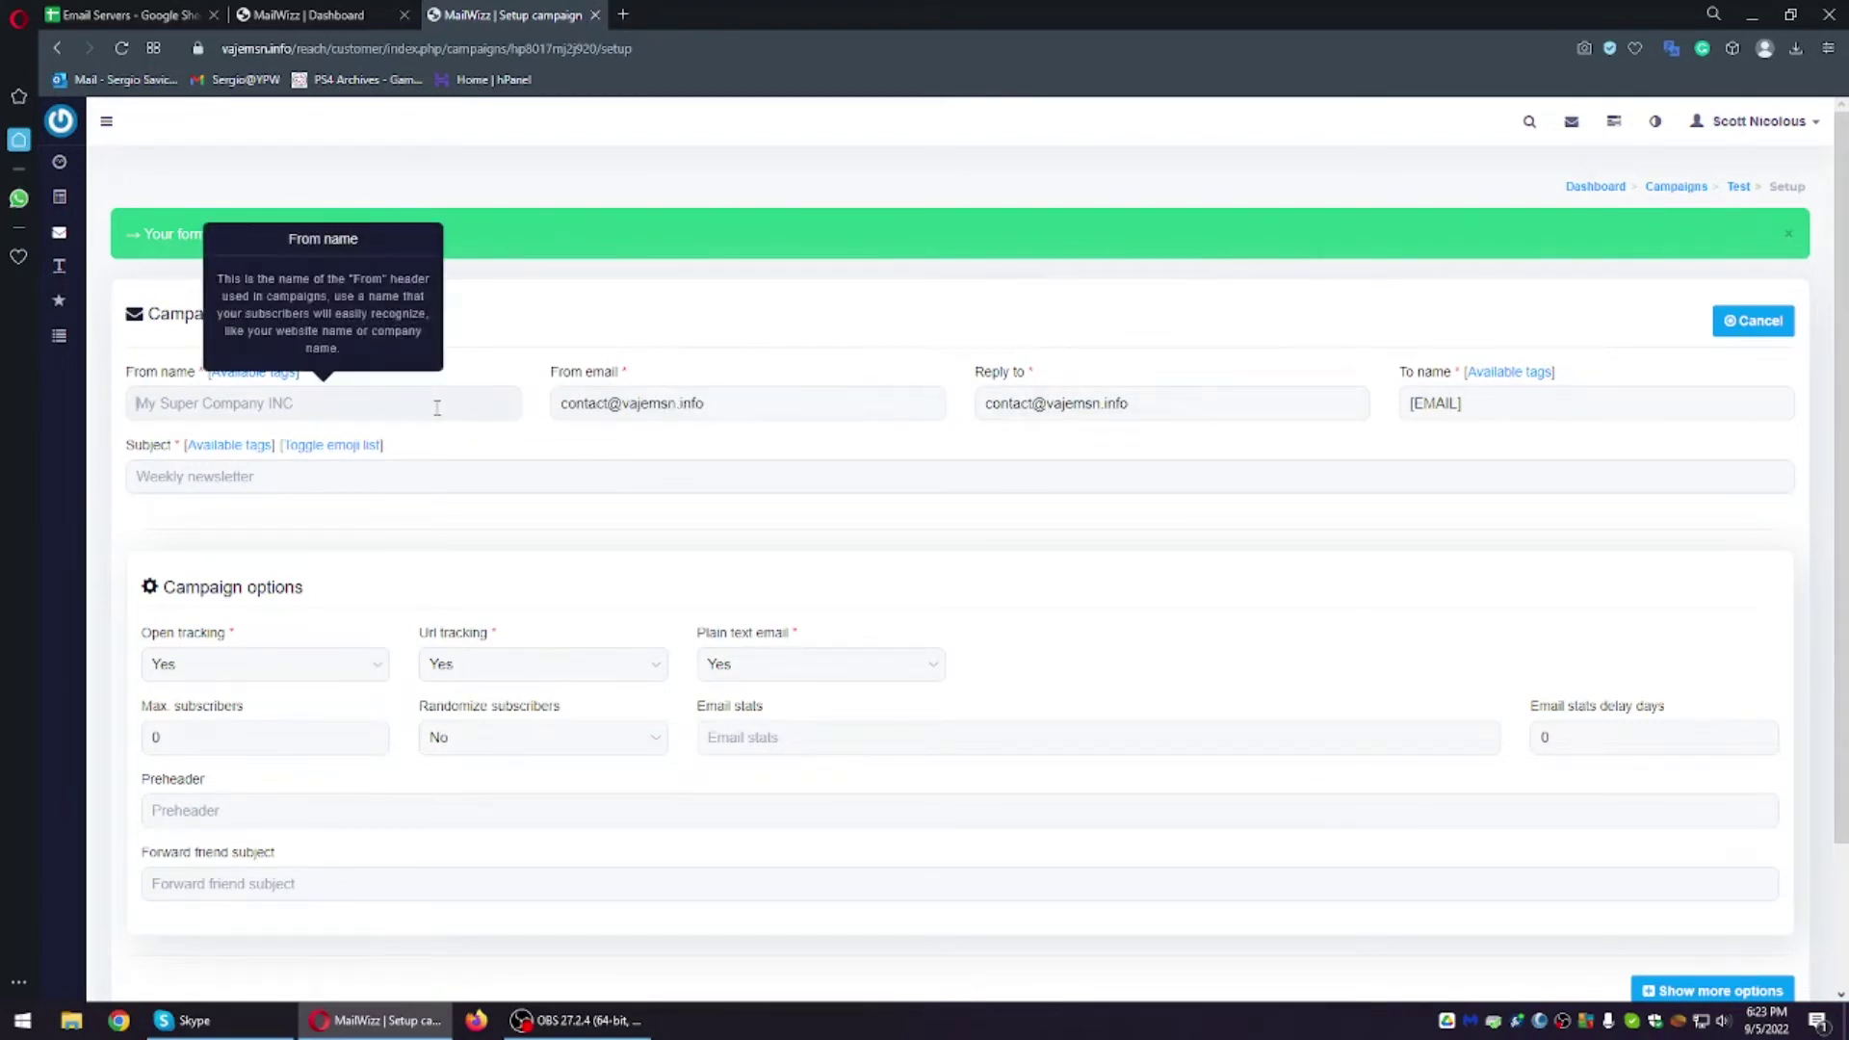
{"action": "type", "text": "My Name"}
{"action": "left_click", "coordinate": [496, 476]}
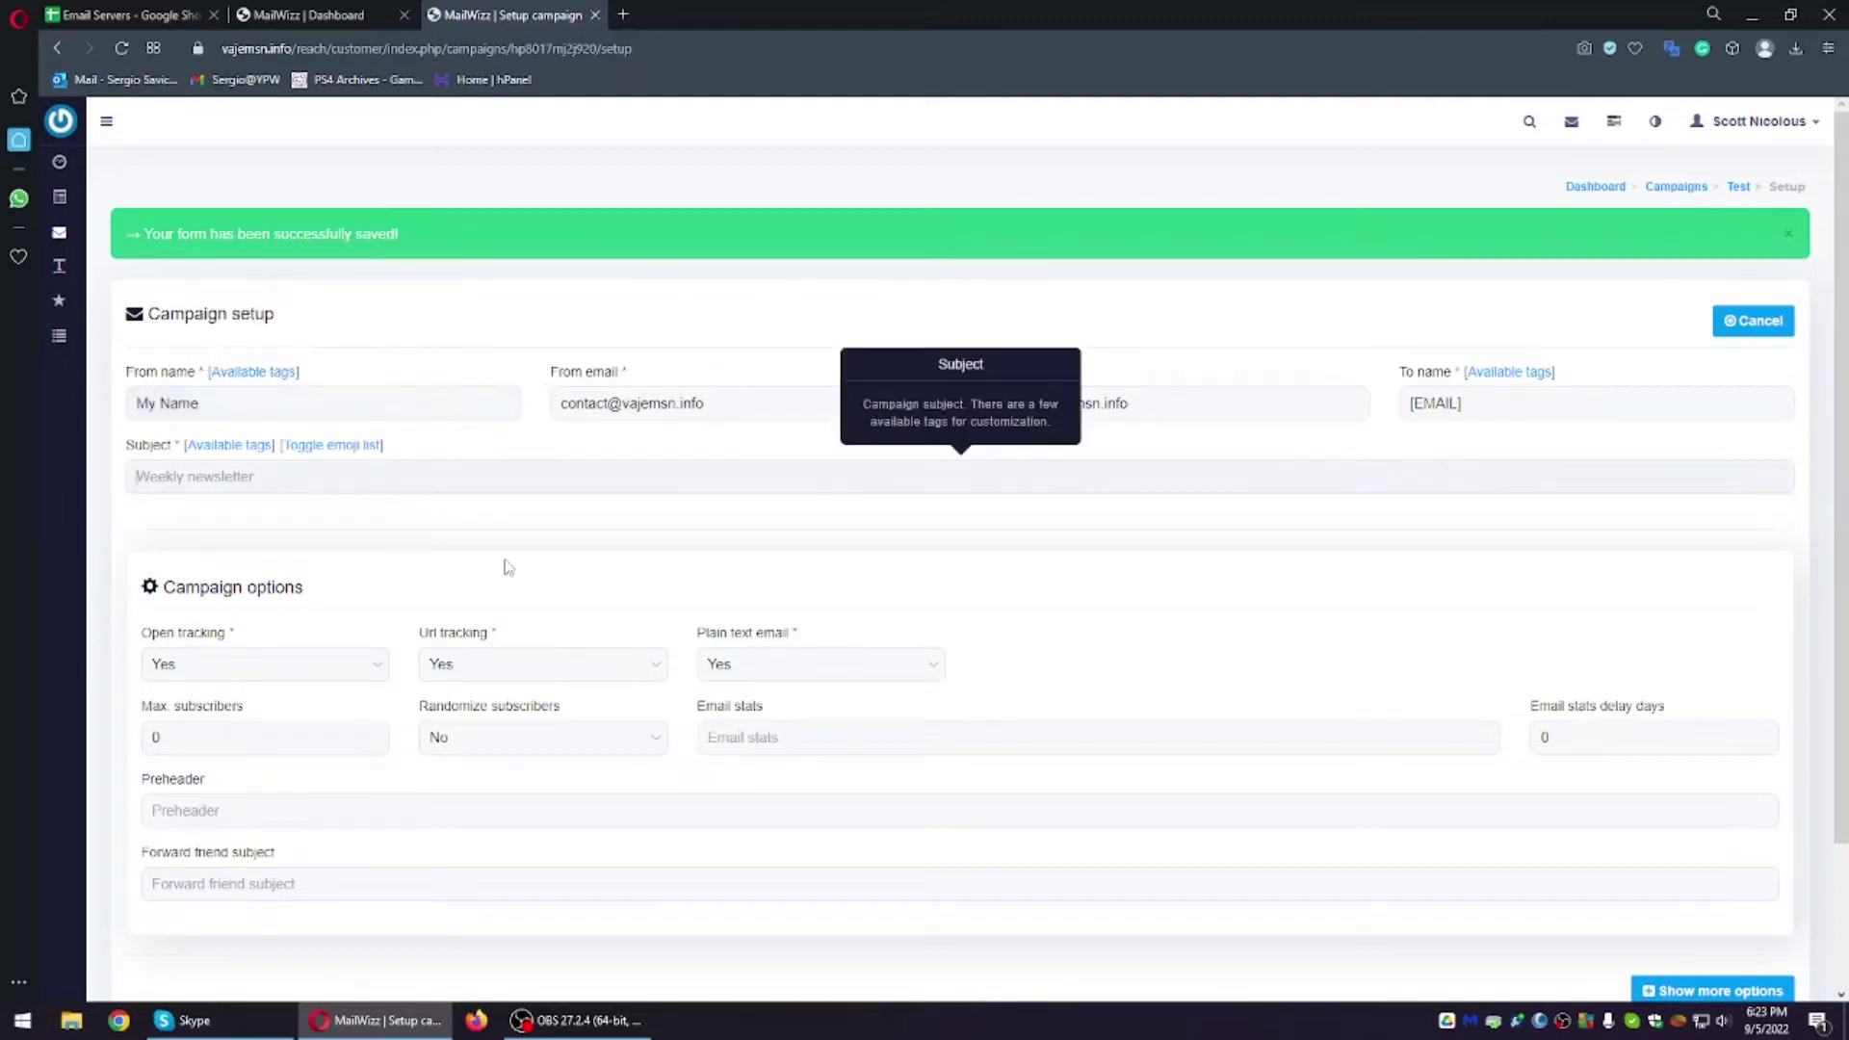
{"action": "left_click", "coordinate": [460, 536]}
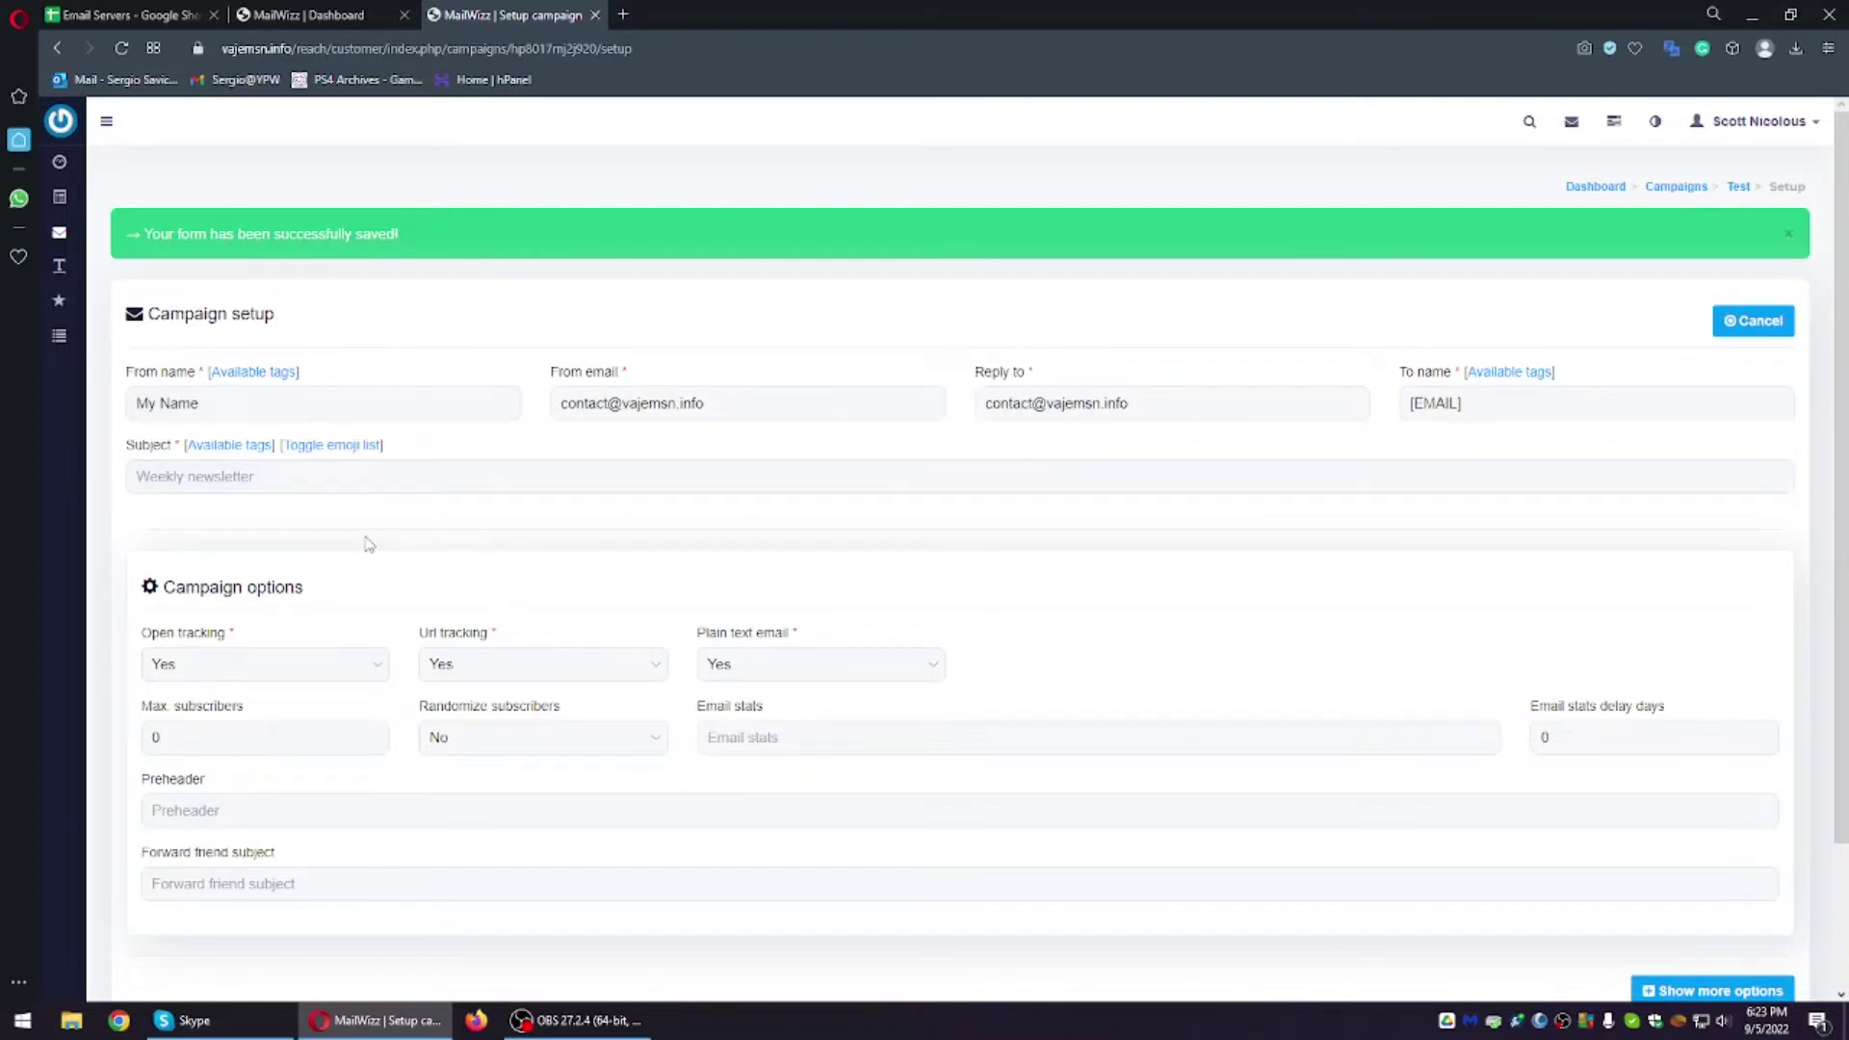
Step: Look through the emoji list offered for the subject line and hide it again
{"action": "left_click", "coordinate": [202, 470]}
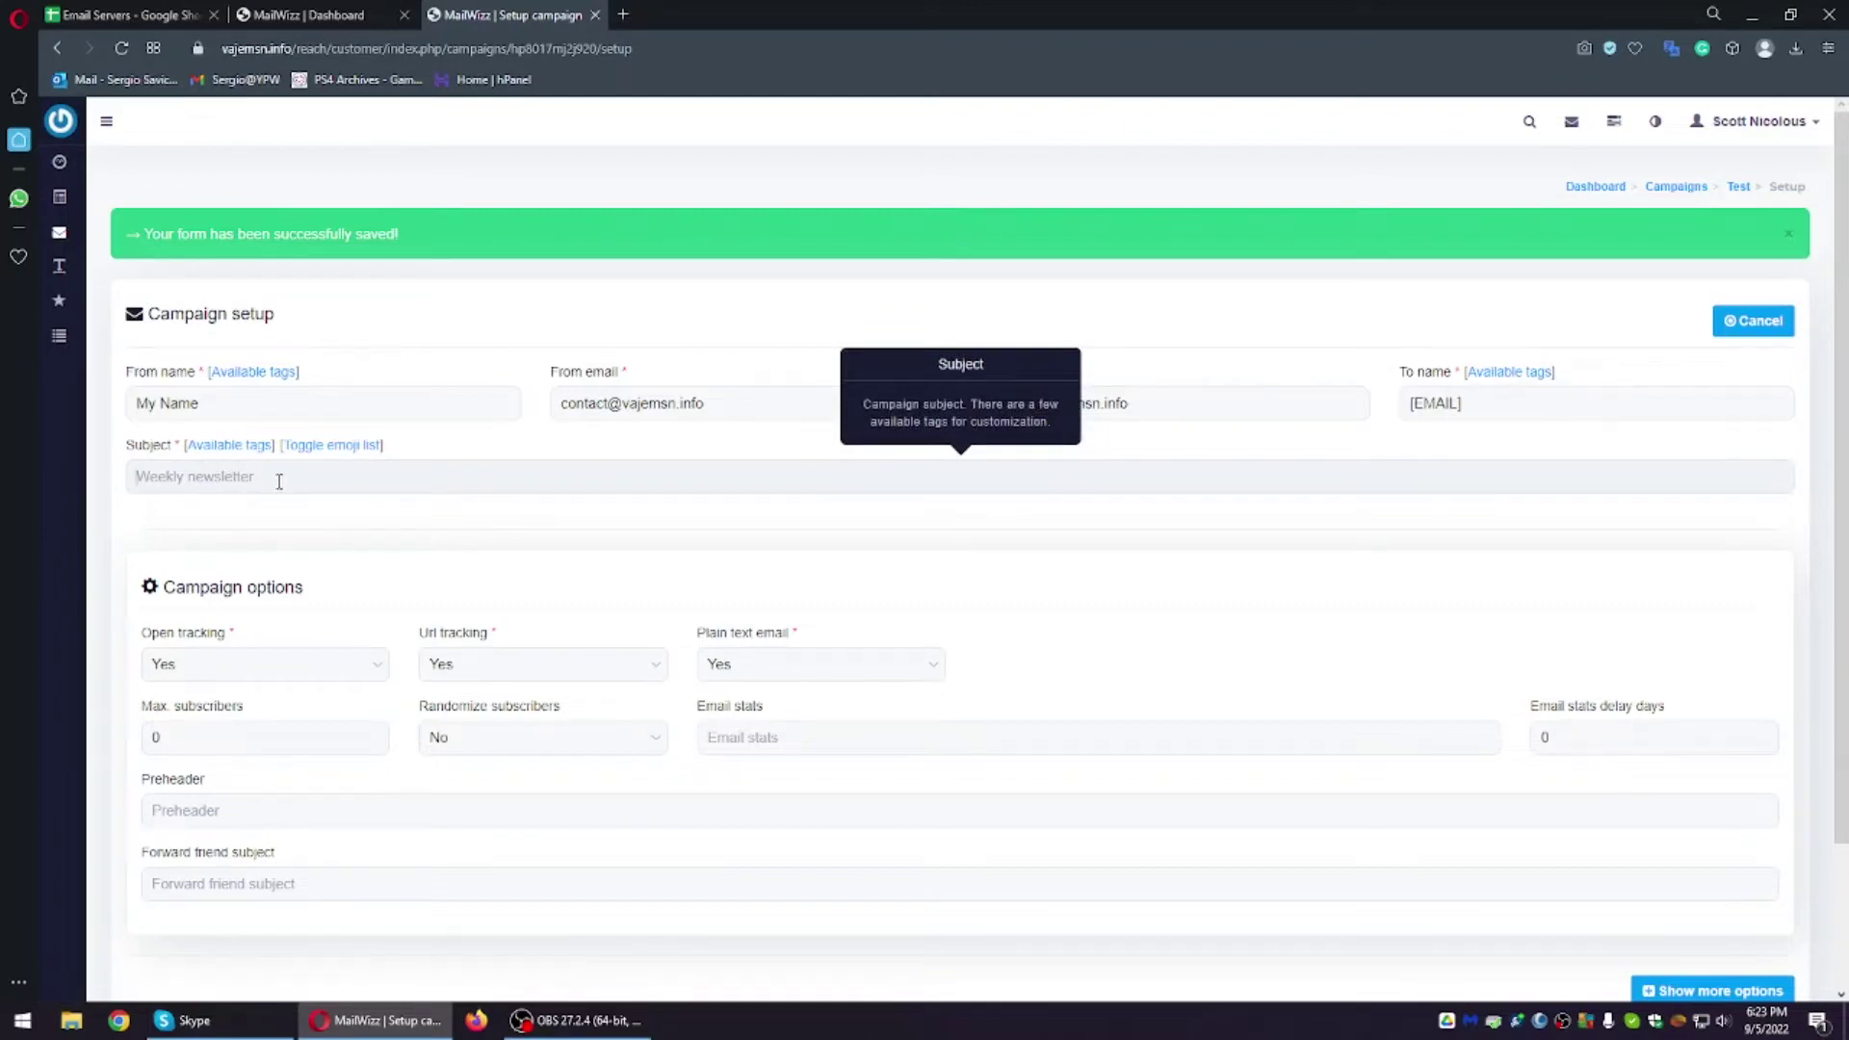
{"action": "left_click", "coordinate": [334, 448]}
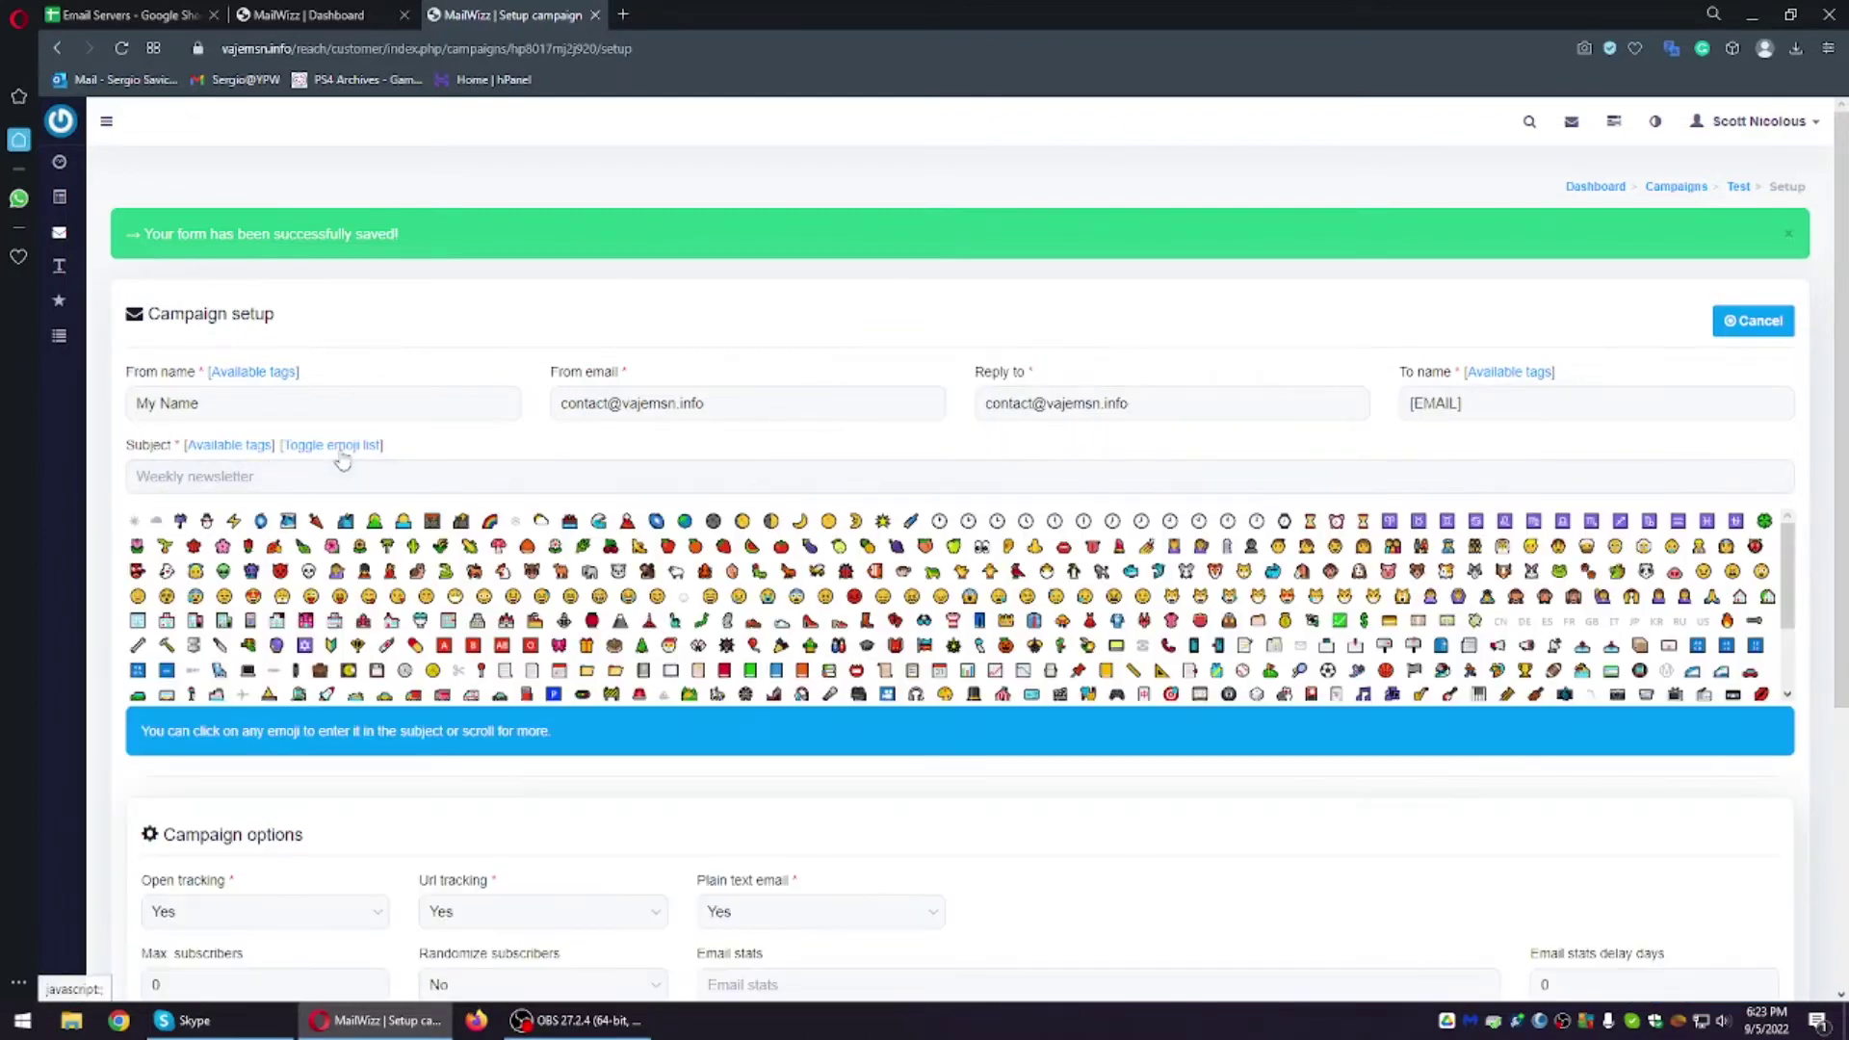
{"action": "scroll", "coordinate": [837, 617], "scroll_direction": "down", "scroll_amount": 1}
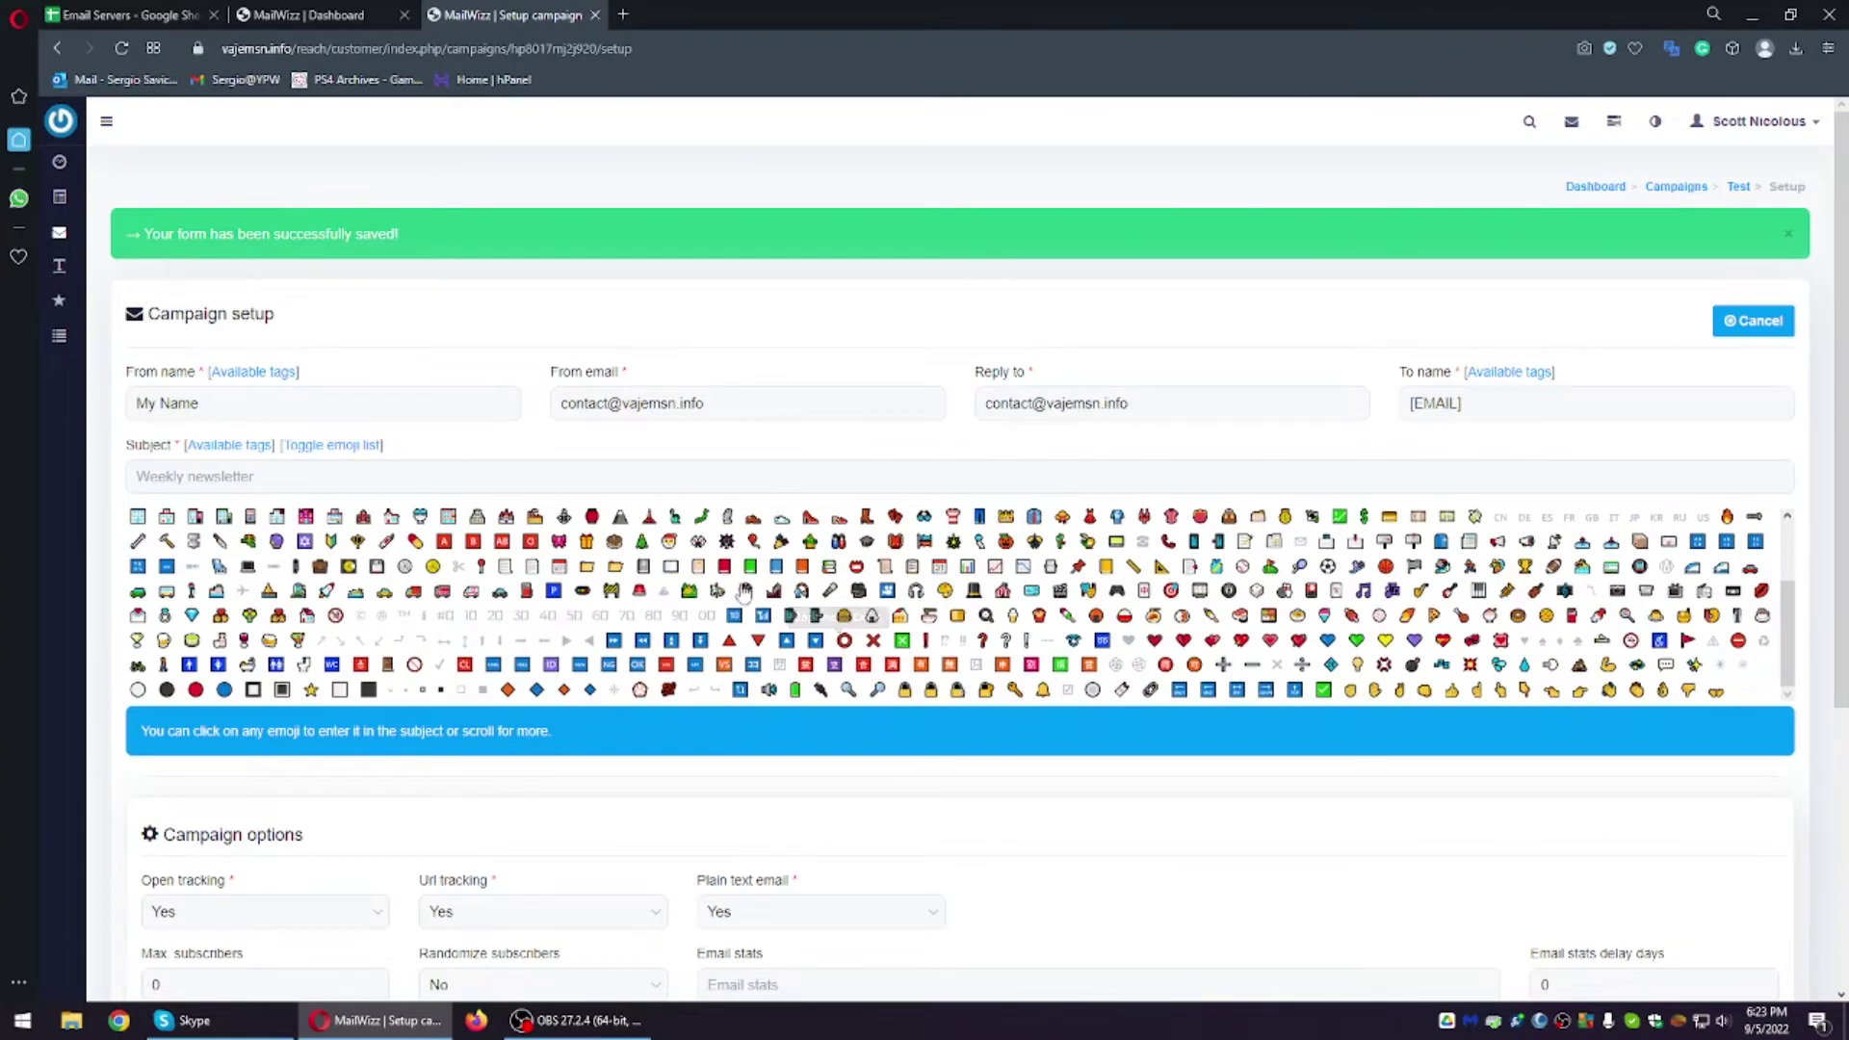
{"action": "left_click", "coordinate": [330, 446]}
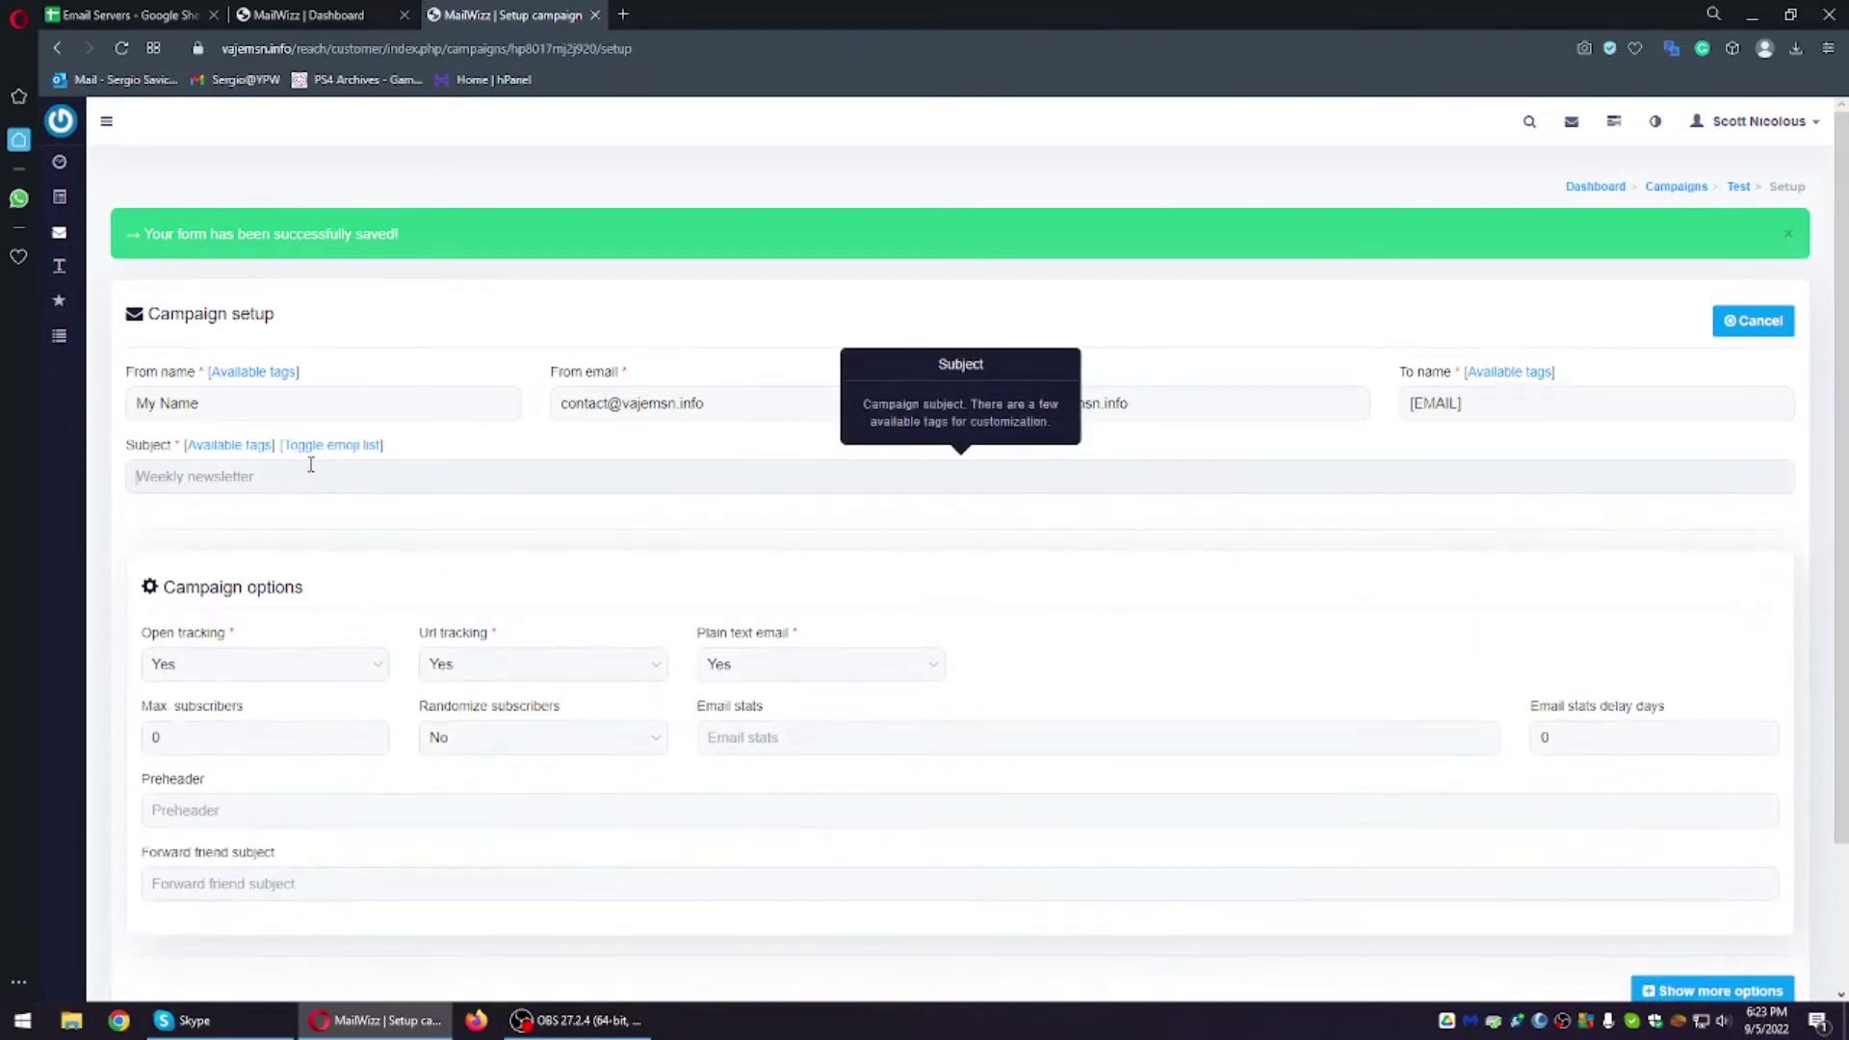
Step: Enter "Hey [FName] how's going" as the campaign subject
{"action": "type", "text": "Hey "}
{"action": "type", "text": "["}
{"action": "type", "text": "["}
{"action": "type", "text": "Mike"}
{"action": "key", "text": "BackSpace"}
{"action": "key", "text": "BackSpace"}
{"action": "key", "text": "BackSpace"}
{"action": "key", "text": "BackSpace"}
{"action": "type", "text": "FName] how's goiun"}
{"action": "key", "text": "BackSpace"}
{"action": "key", "text": "BackSpace"}
{"action": "key", "text": "BackSpace"}
{"action": "type", "text": "ng"}
Step: Append a smiling face emoji and a second emoji to the subject from the emoji list, and hide the list again
{"action": "left_click", "coordinate": [342, 446]}
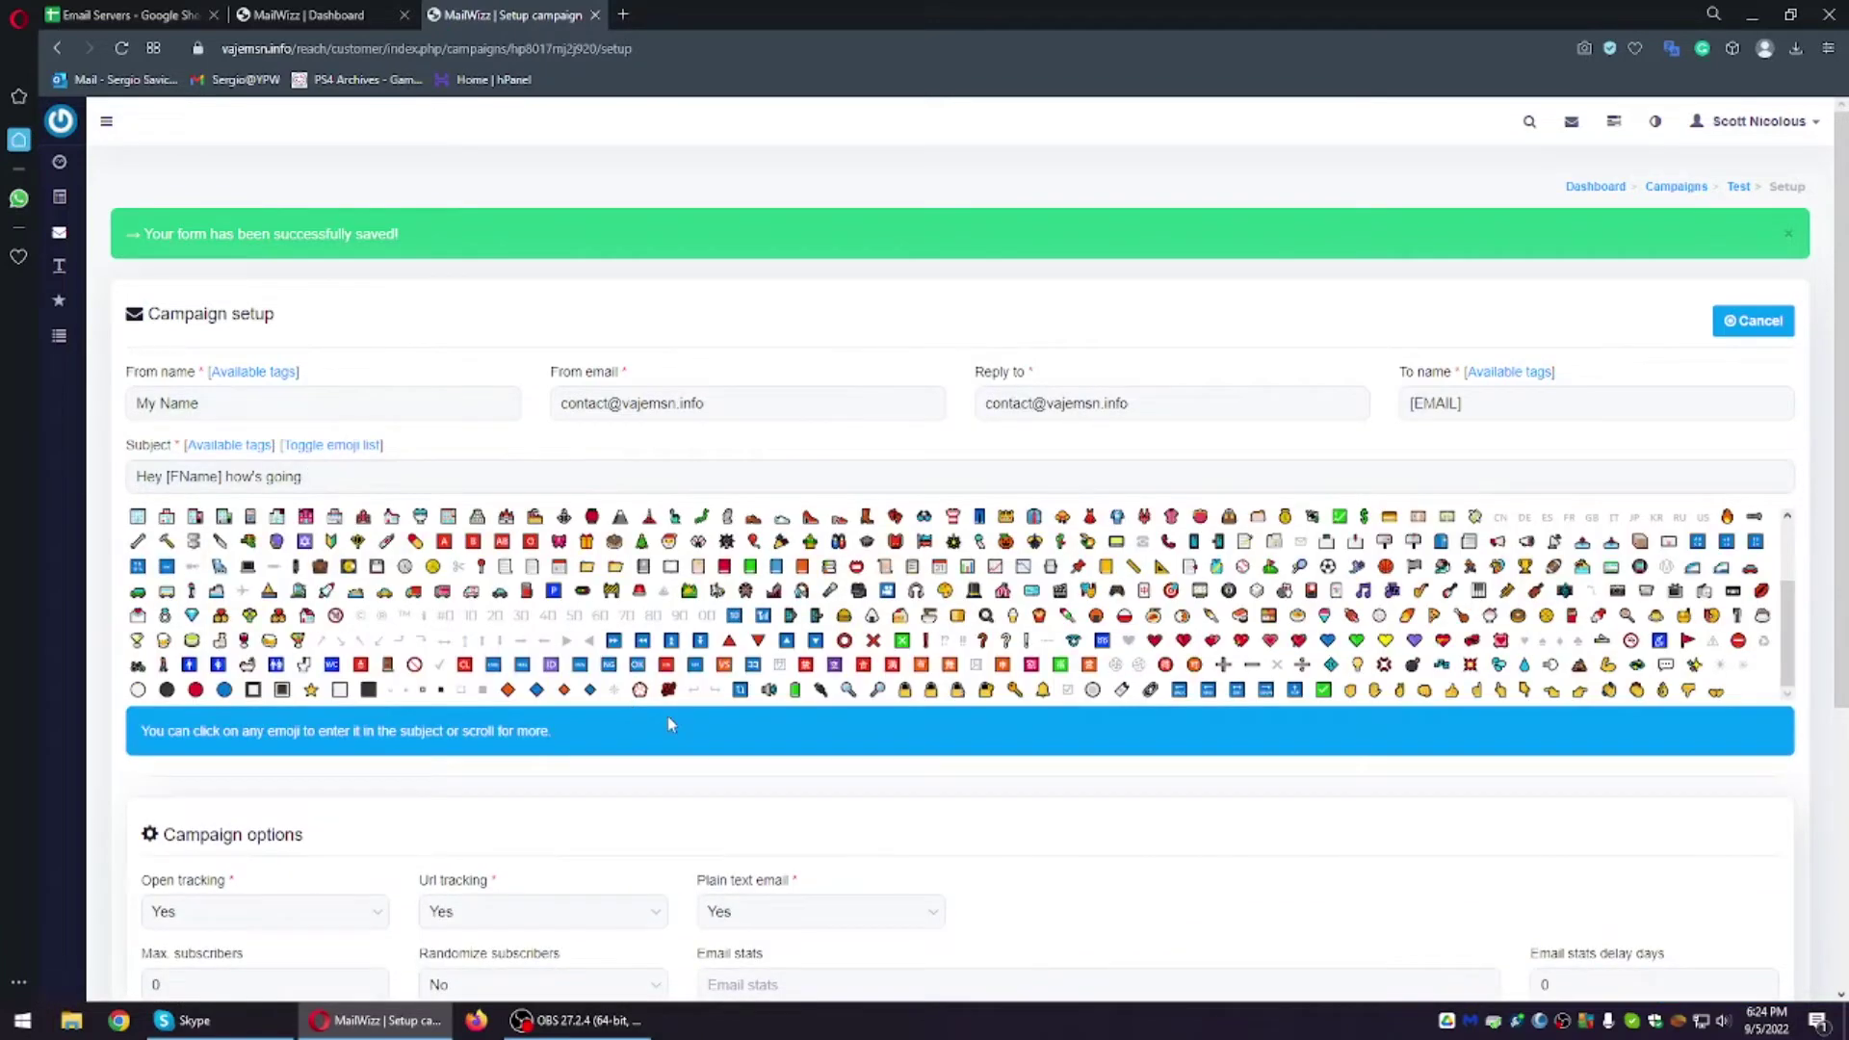
{"action": "scroll", "coordinate": [718, 590], "scroll_direction": "down", "scroll_amount": 2}
{"action": "scroll", "coordinate": [1777, 519], "scroll_direction": "up", "scroll_amount": 1}
{"action": "scroll", "coordinate": [1575, 539], "scroll_direction": "up", "scroll_amount": 1}
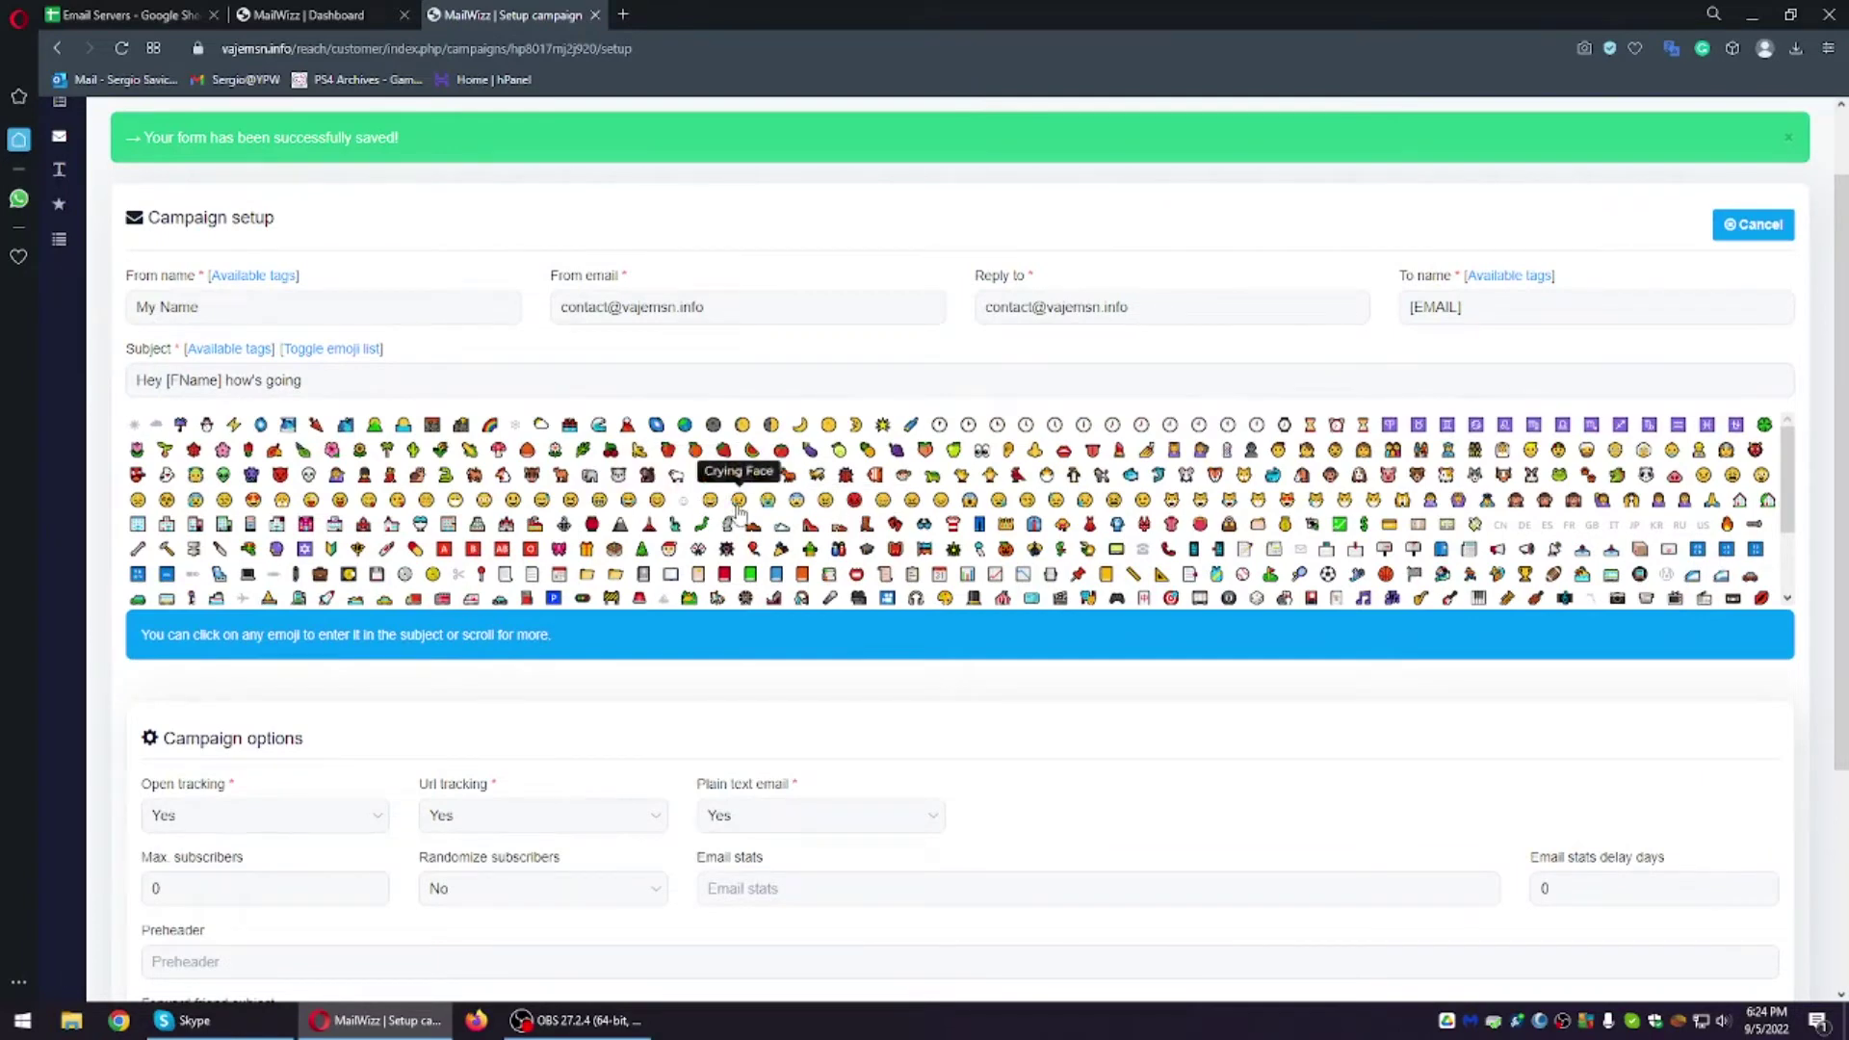
{"action": "left_click", "coordinate": [657, 499]}
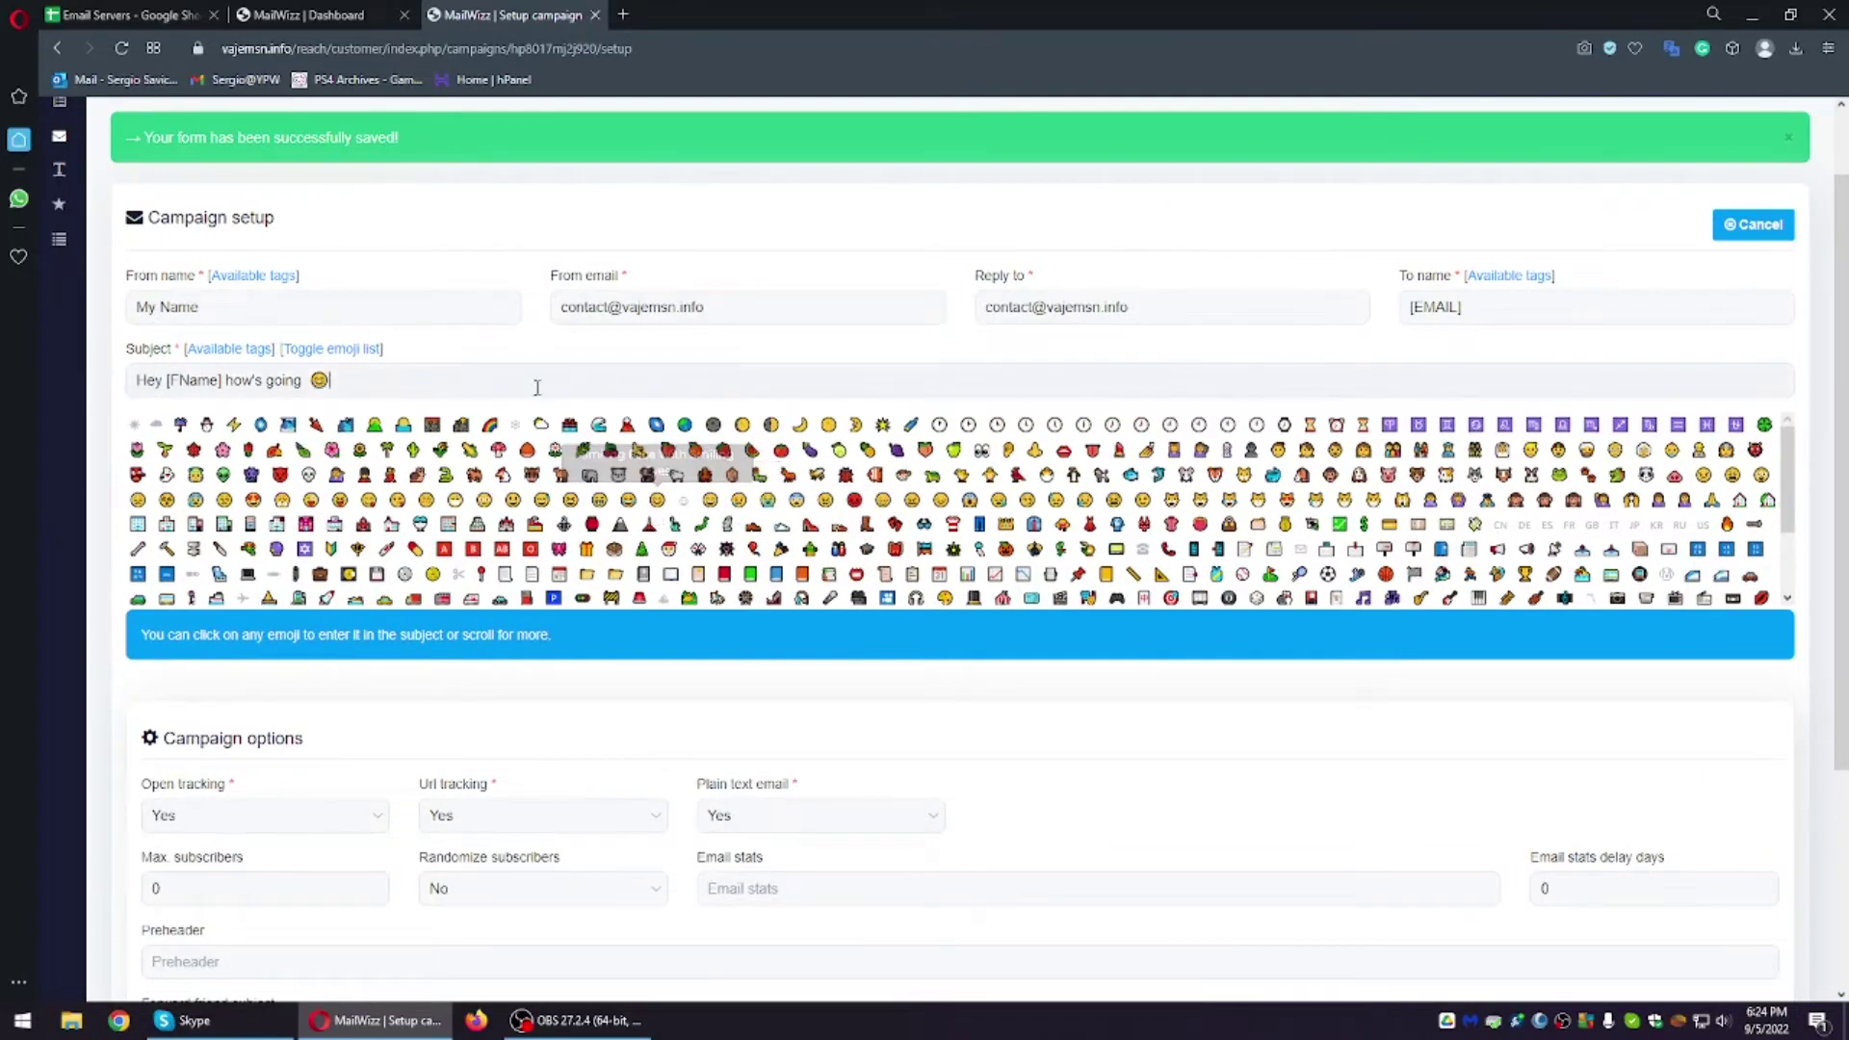
{"action": "left_click", "coordinate": [476, 526]}
{"action": "left_click", "coordinate": [369, 351]}
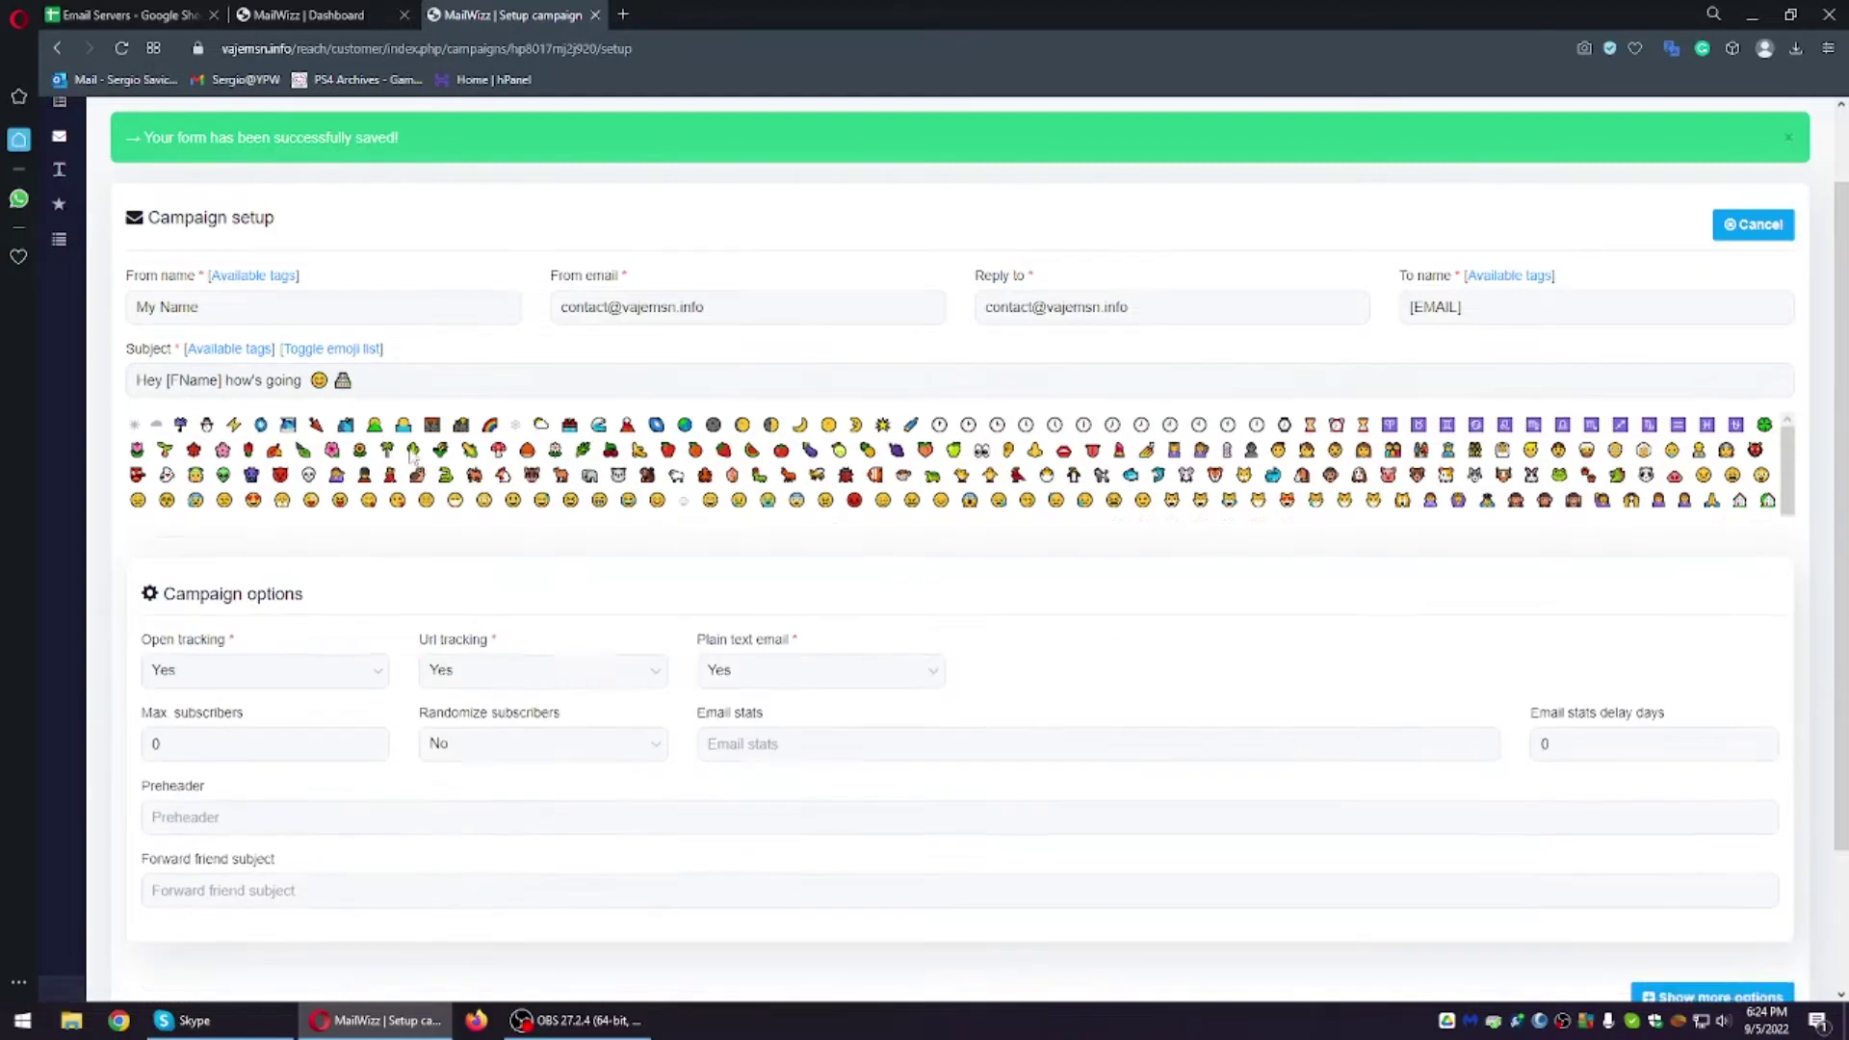
Step: Replace the first-name tag in the subject with [FNAME], copied from the subject's available tags
{"action": "left_click_drag", "start_coordinate": [144, 381], "coordinate": [254, 380]}
{"action": "left_click", "coordinate": [178, 380]}
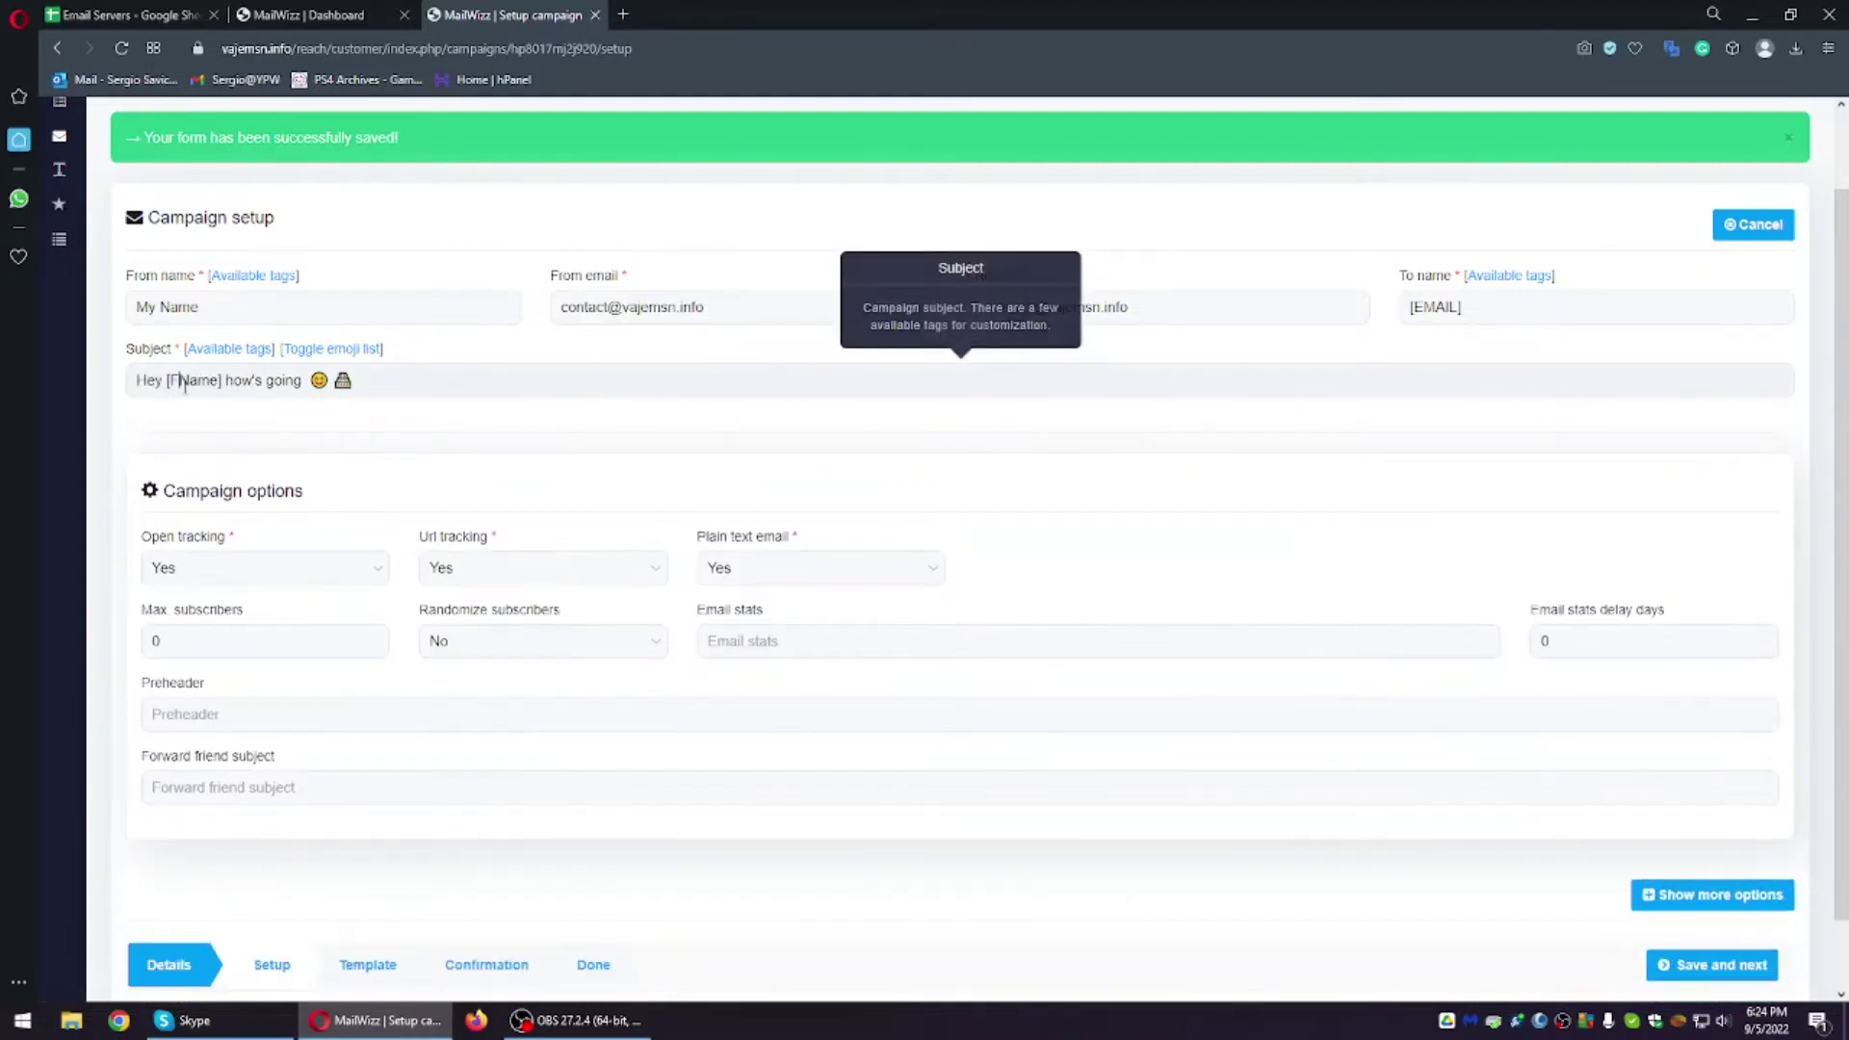
{"action": "left_click", "coordinate": [243, 350]}
{"action": "scroll", "coordinate": [902, 443], "scroll_direction": "down", "scroll_amount": 5}
{"action": "scroll", "coordinate": [854, 415], "scroll_direction": "down", "scroll_amount": 2}
{"action": "scroll", "coordinate": [857, 423], "scroll_direction": "up", "scroll_amount": 3}
{"action": "left_click_drag", "start_coordinate": [740, 356], "coordinate": [837, 347]}
{"action": "key", "text": "ctrl+c"}
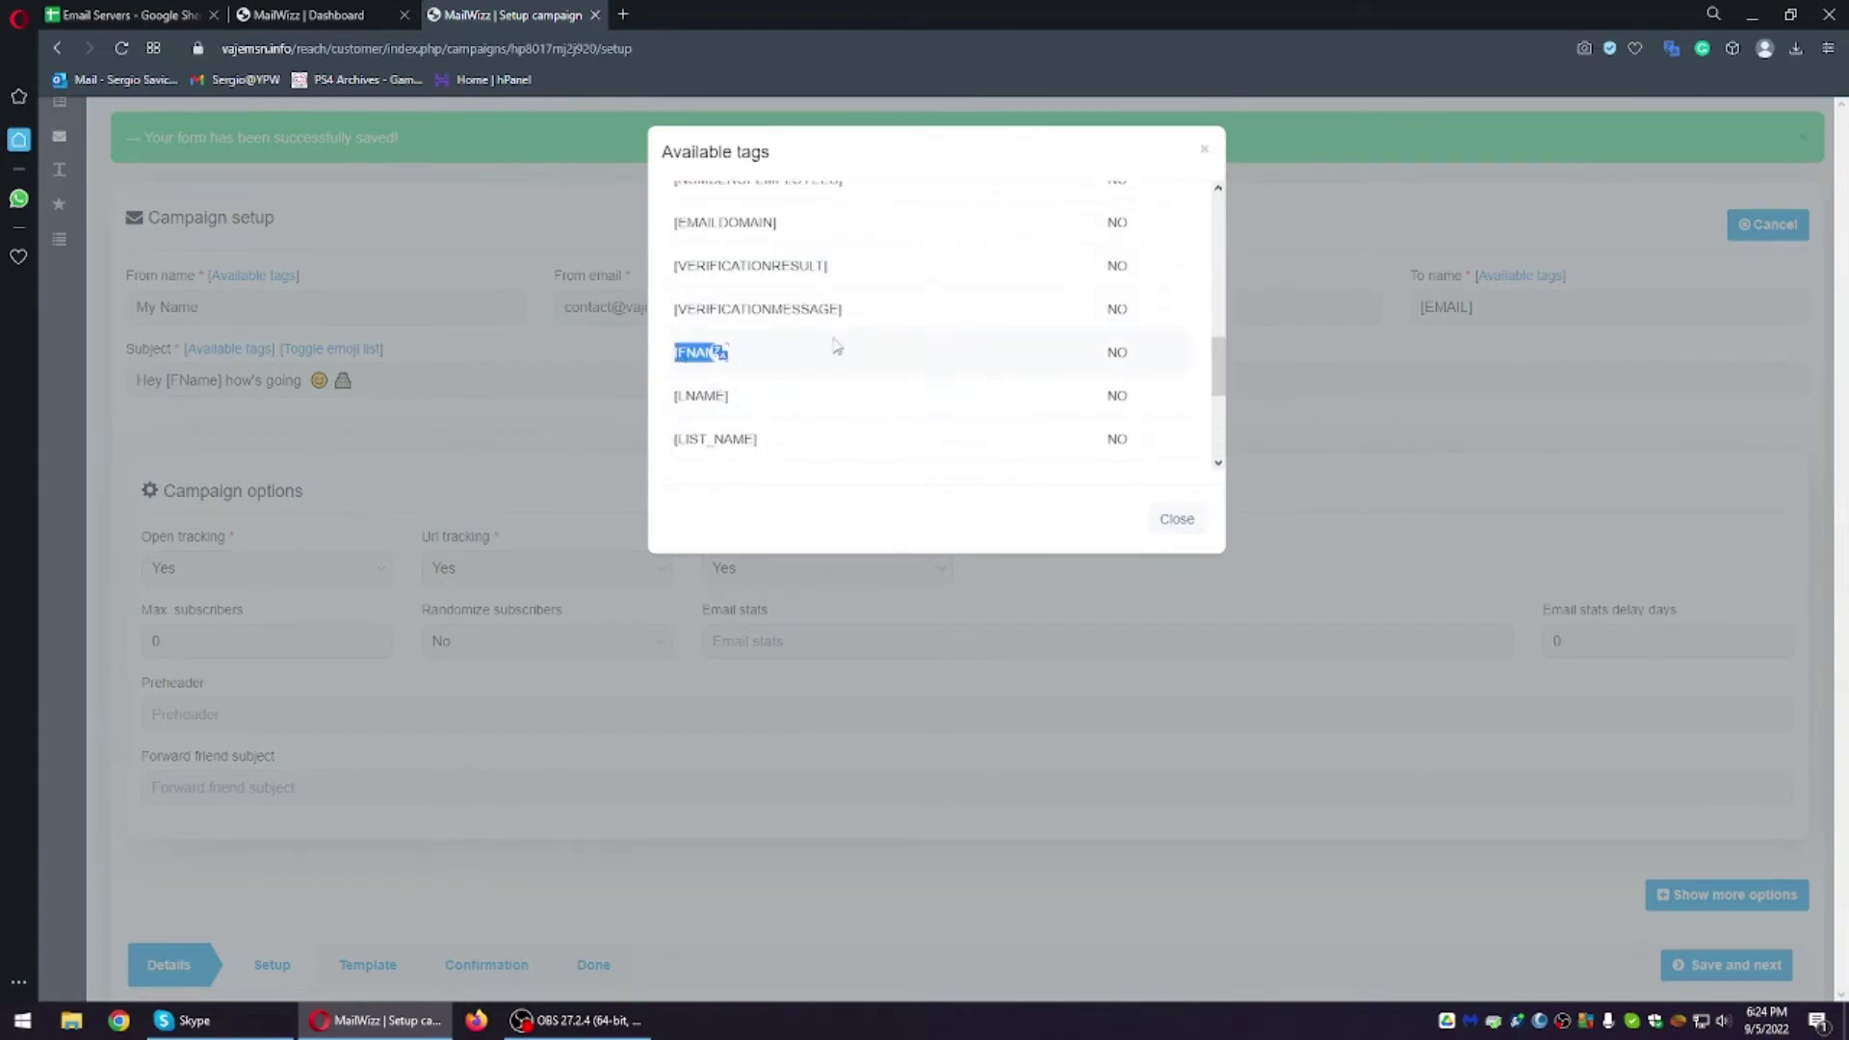
{"action": "left_click", "coordinate": [1204, 151]}
{"action": "left_click_drag", "start_coordinate": [217, 383], "coordinate": [165, 382]}
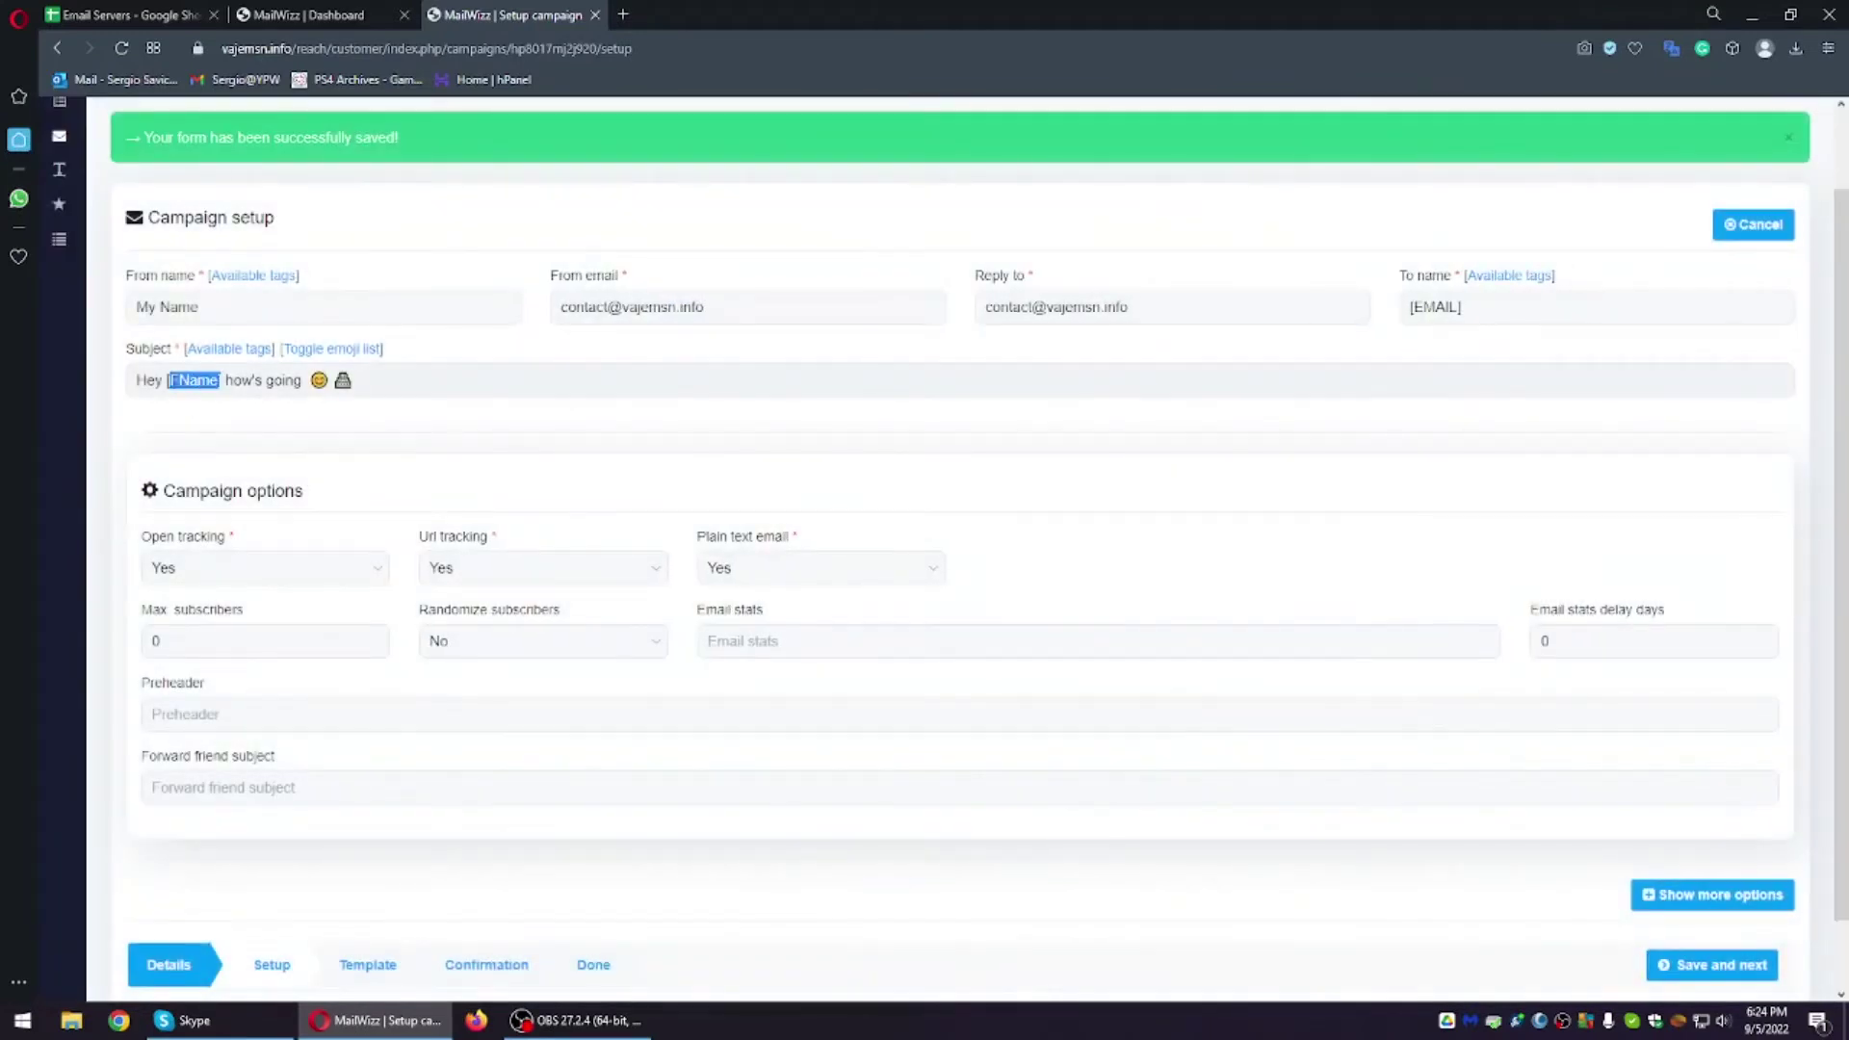
{"action": "key", "text": "ctrl+v"}
{"action": "left_click", "coordinate": [457, 380]}
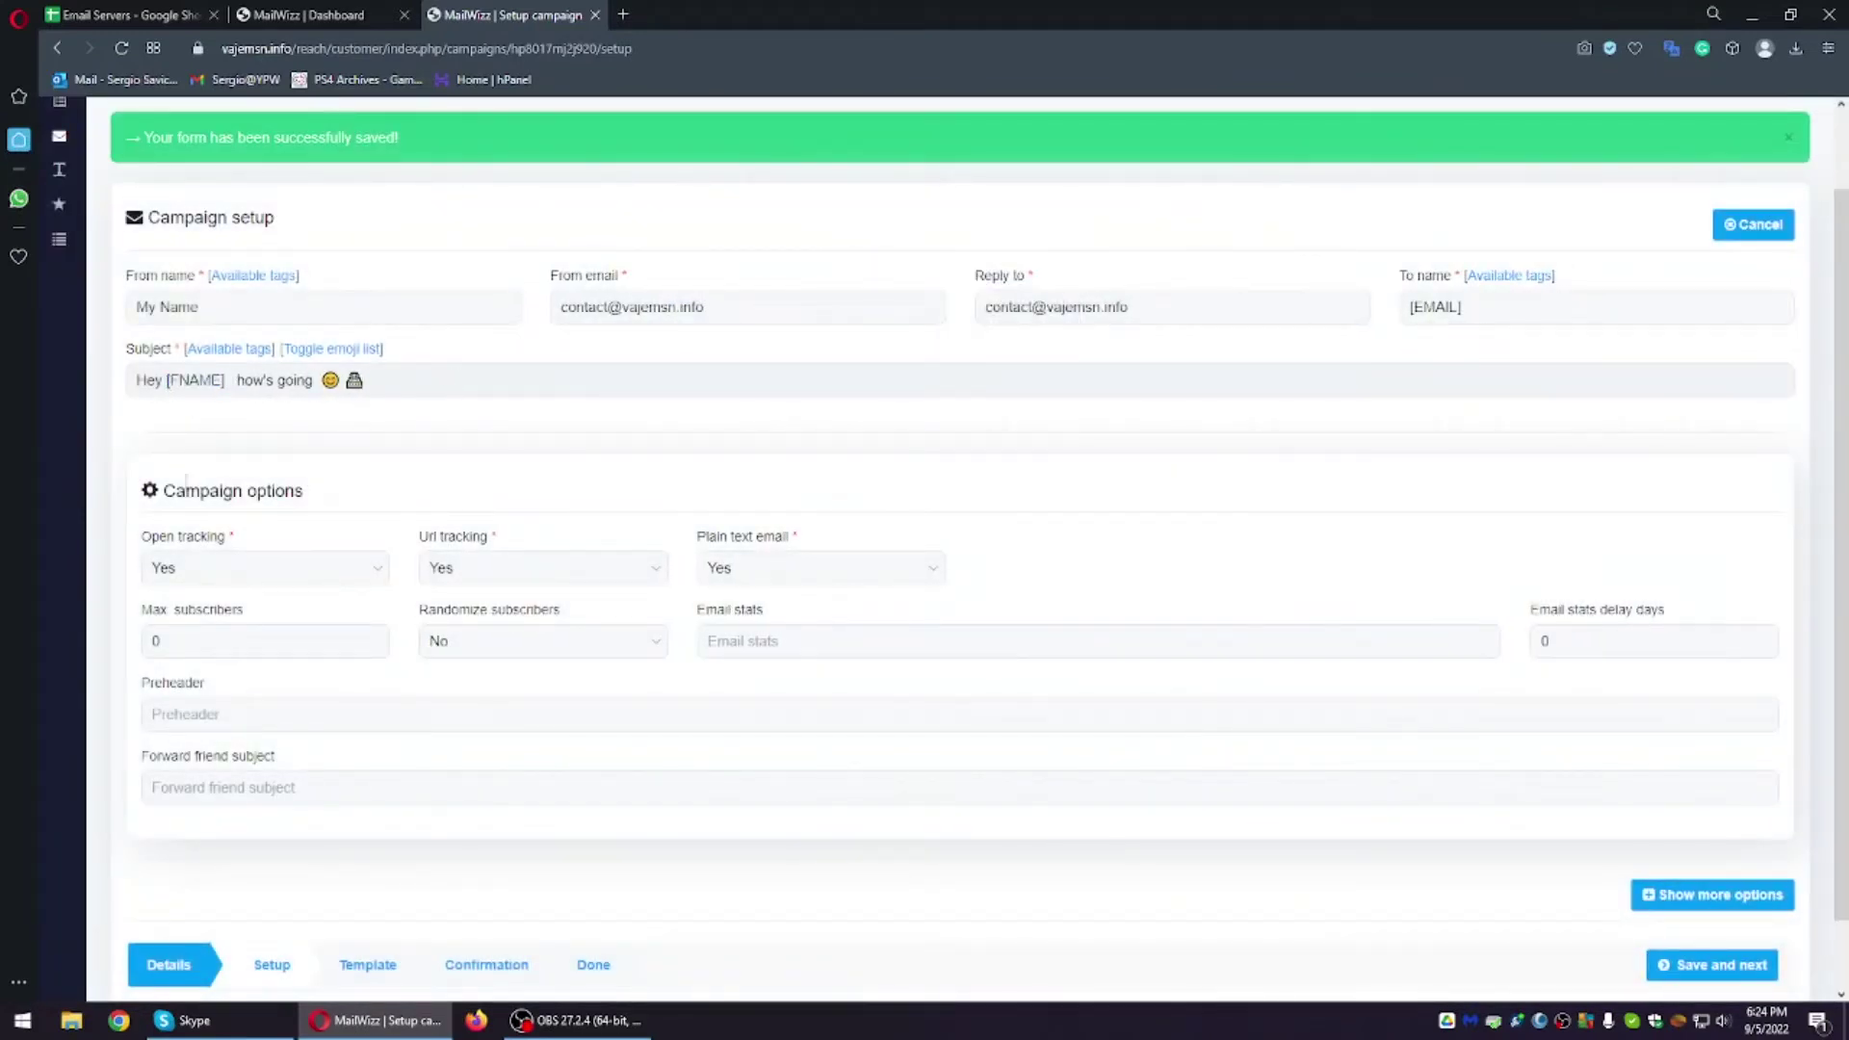
Step: Examine the first-name tag in the subject, the From name and the complete subject line
{"action": "triple_click", "coordinate": [583, 384]}
{"action": "left_click", "coordinate": [212, 382]}
{"action": "left_click_drag", "start_coordinate": [223, 382], "coordinate": [168, 382]}
{"action": "left_click", "coordinate": [172, 382]}
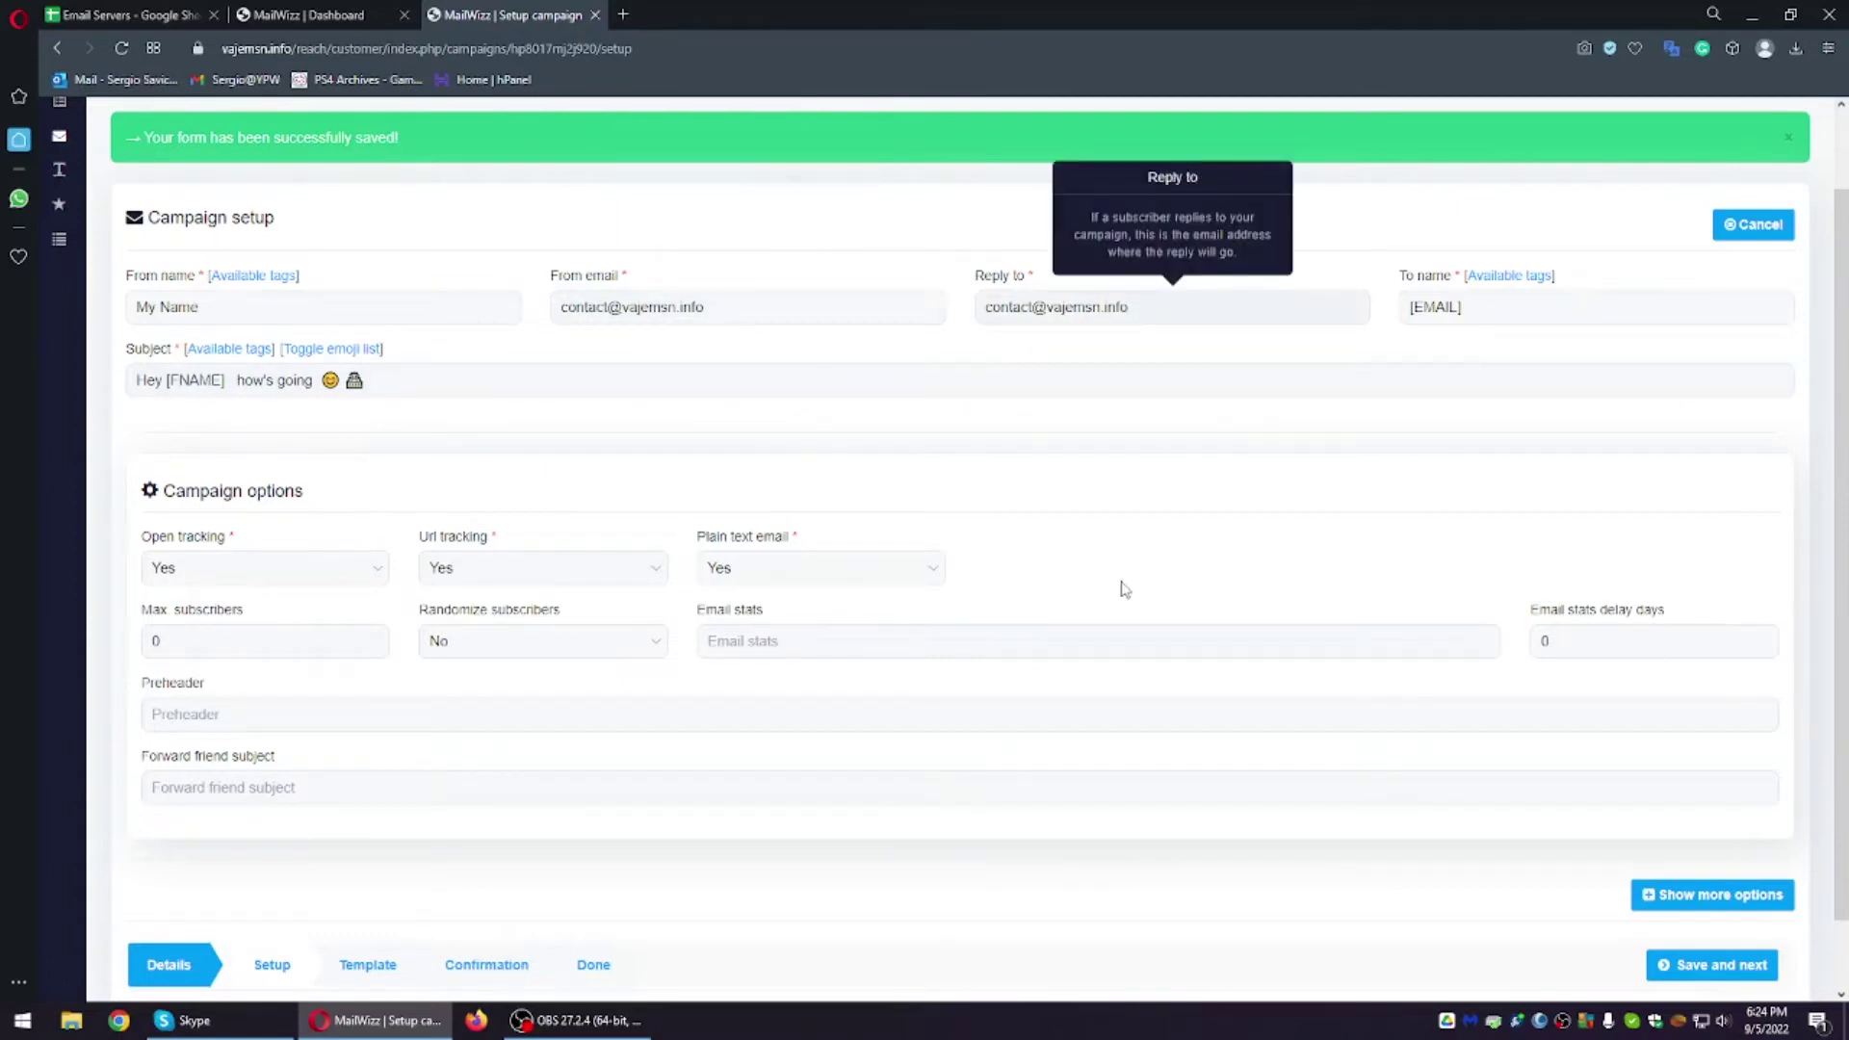
{"action": "triple_click", "coordinate": [258, 314]}
{"action": "left_click", "coordinate": [260, 314]}
{"action": "triple_click", "coordinate": [260, 314]}
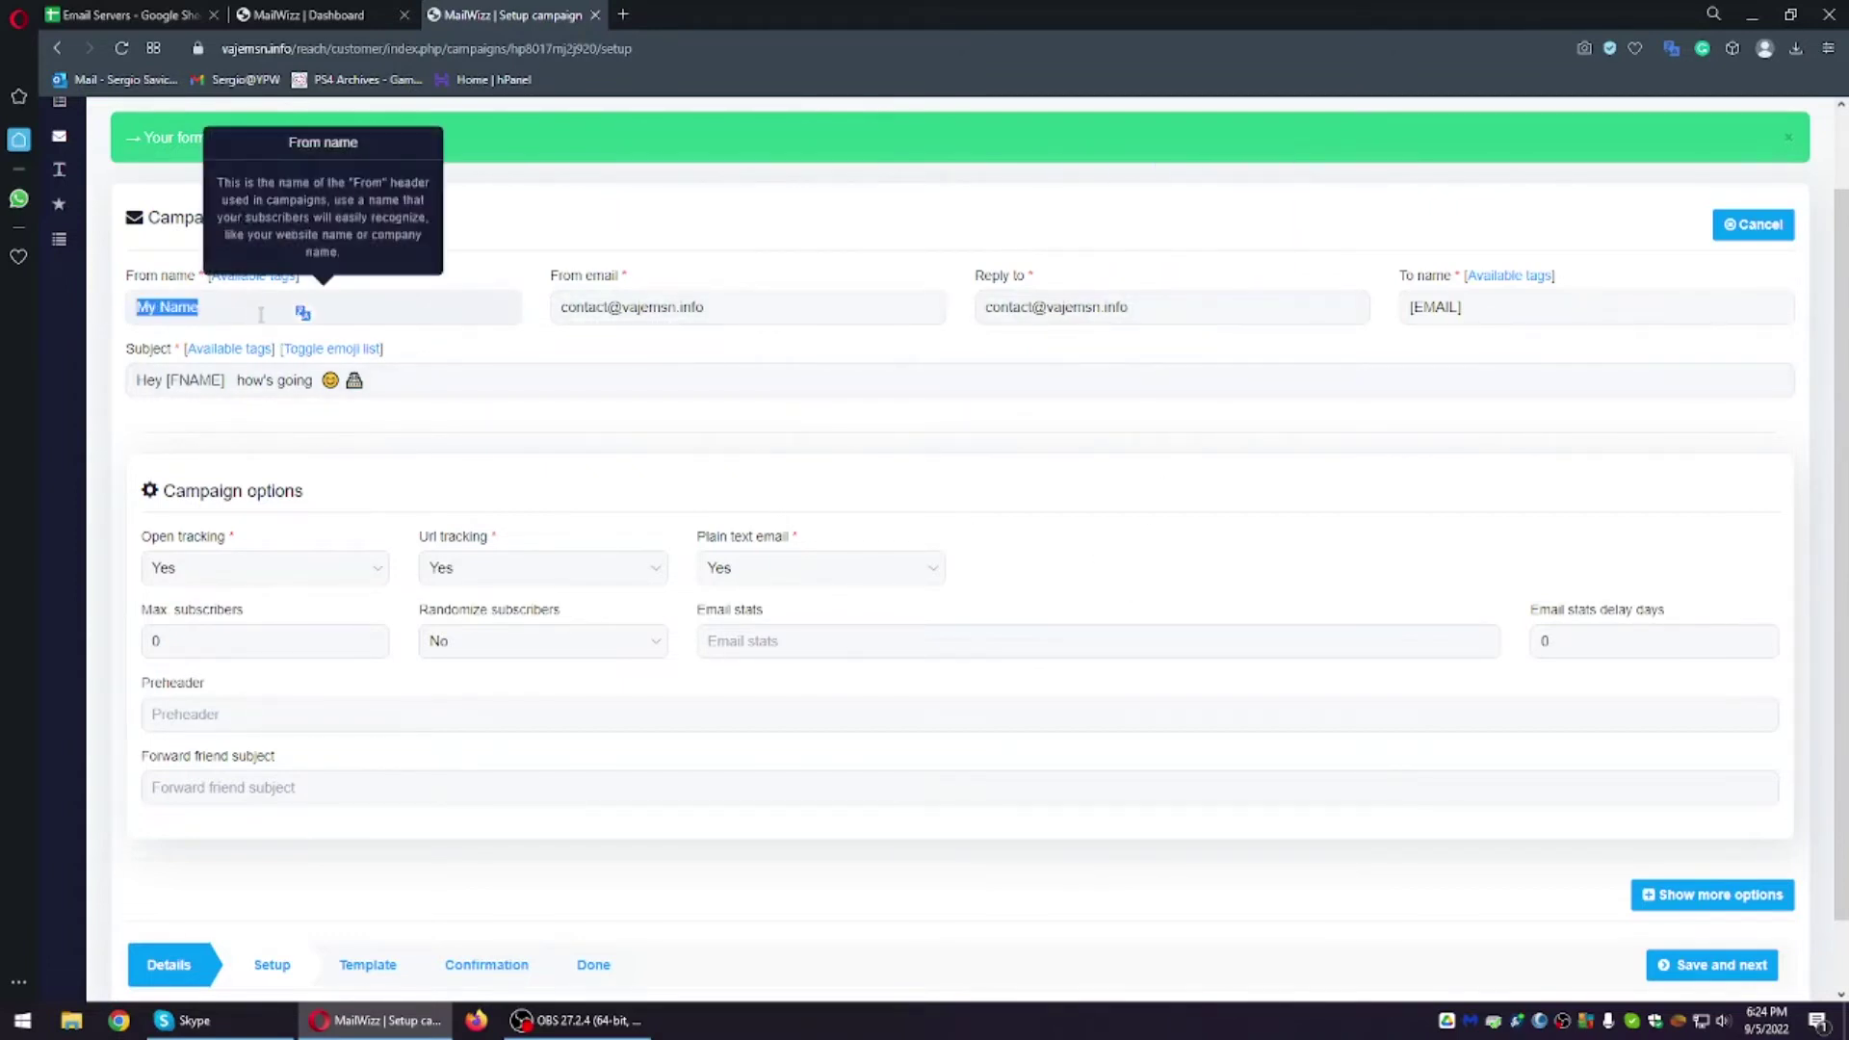
{"action": "left_click", "coordinate": [669, 383]}
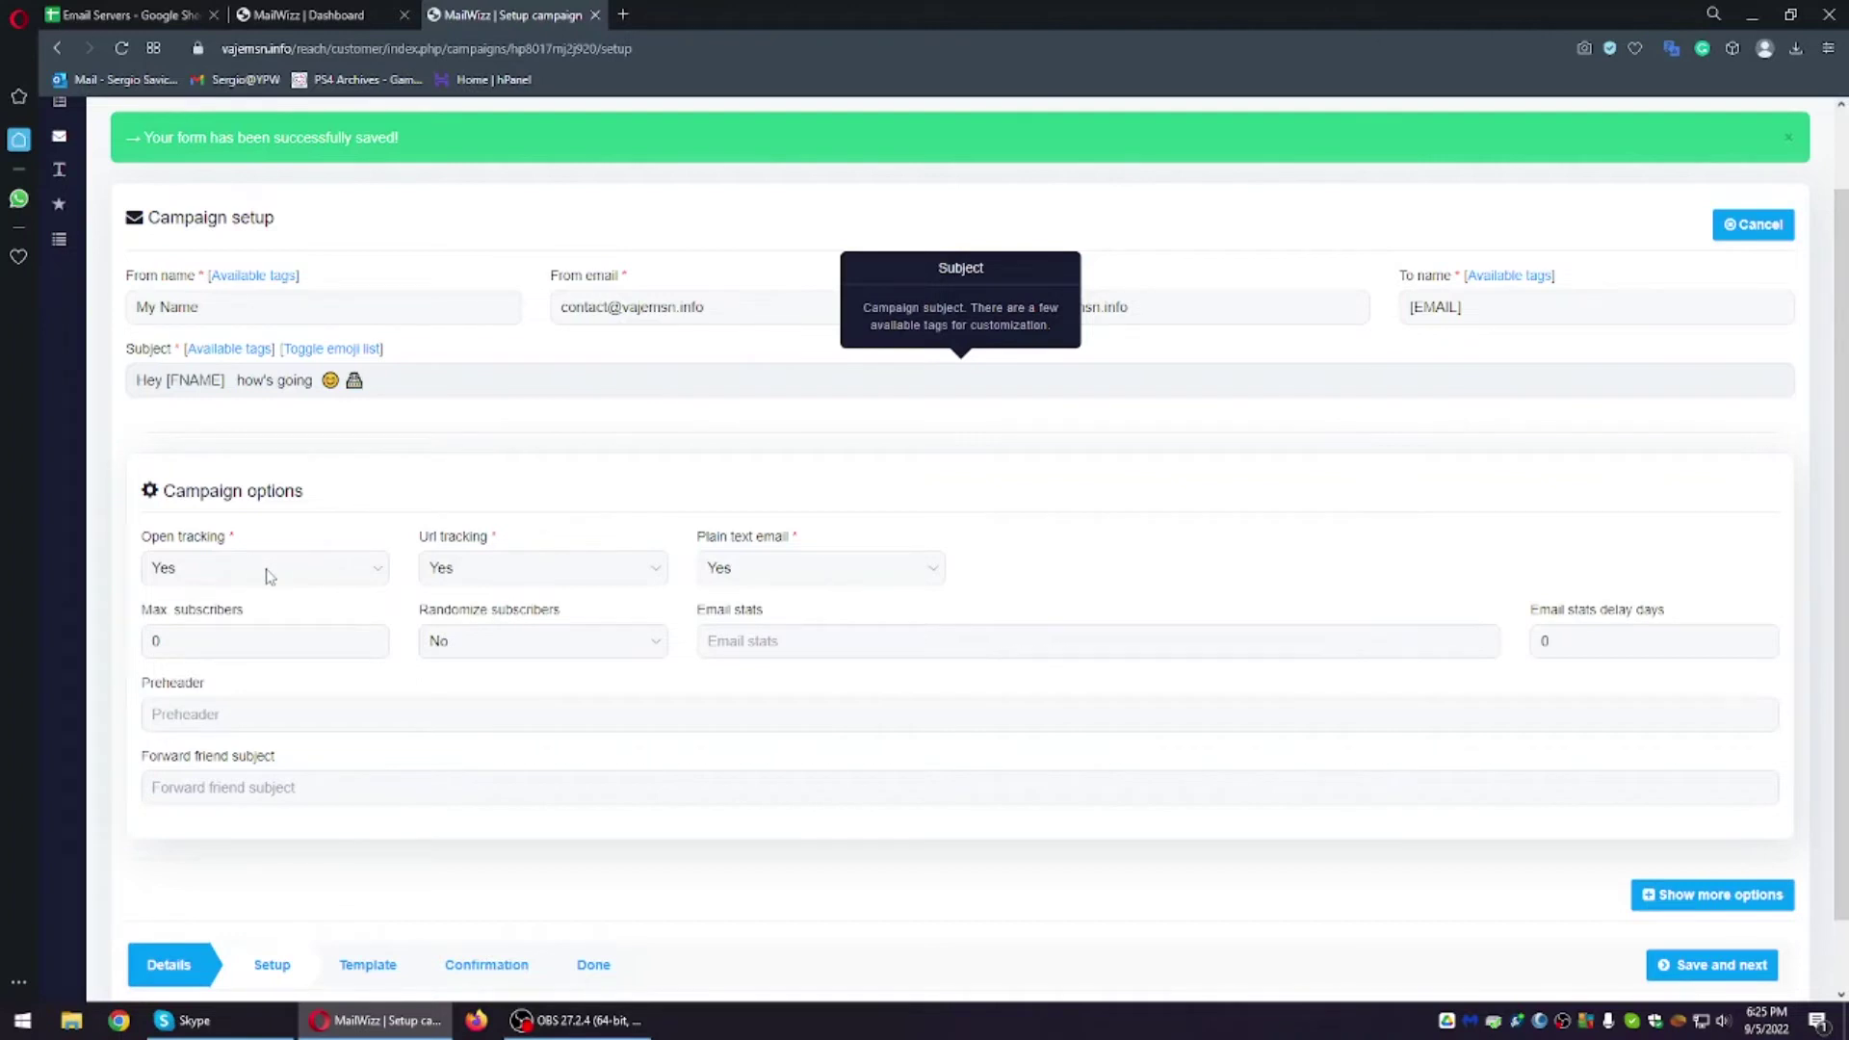
{"action": "left_click_drag", "start_coordinate": [424, 384], "coordinate": [135, 382]}
{"action": "double_click", "coordinate": [195, 380]}
{"action": "left_click", "coordinate": [379, 384]}
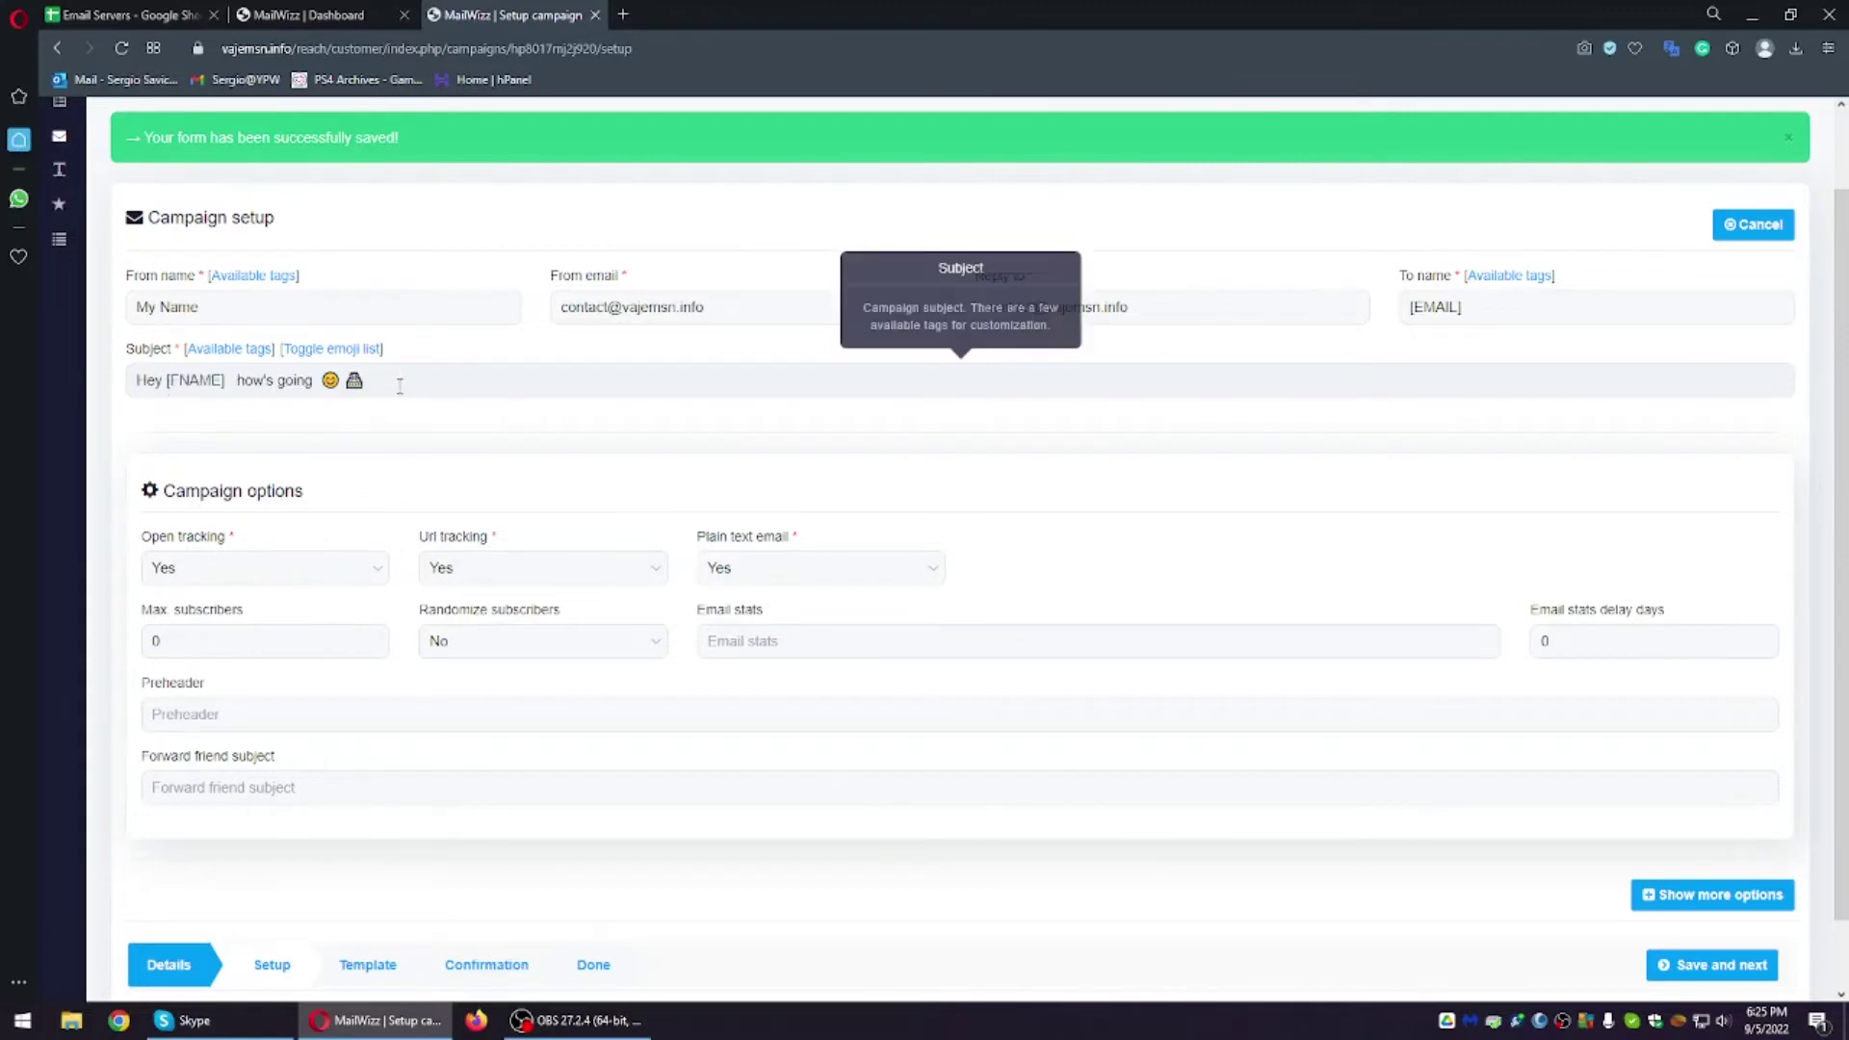
Step: Examine the Open tracking and Plain text email choices in the campaign options
{"action": "left_click", "coordinate": [266, 570]}
{"action": "left_click", "coordinate": [267, 569]}
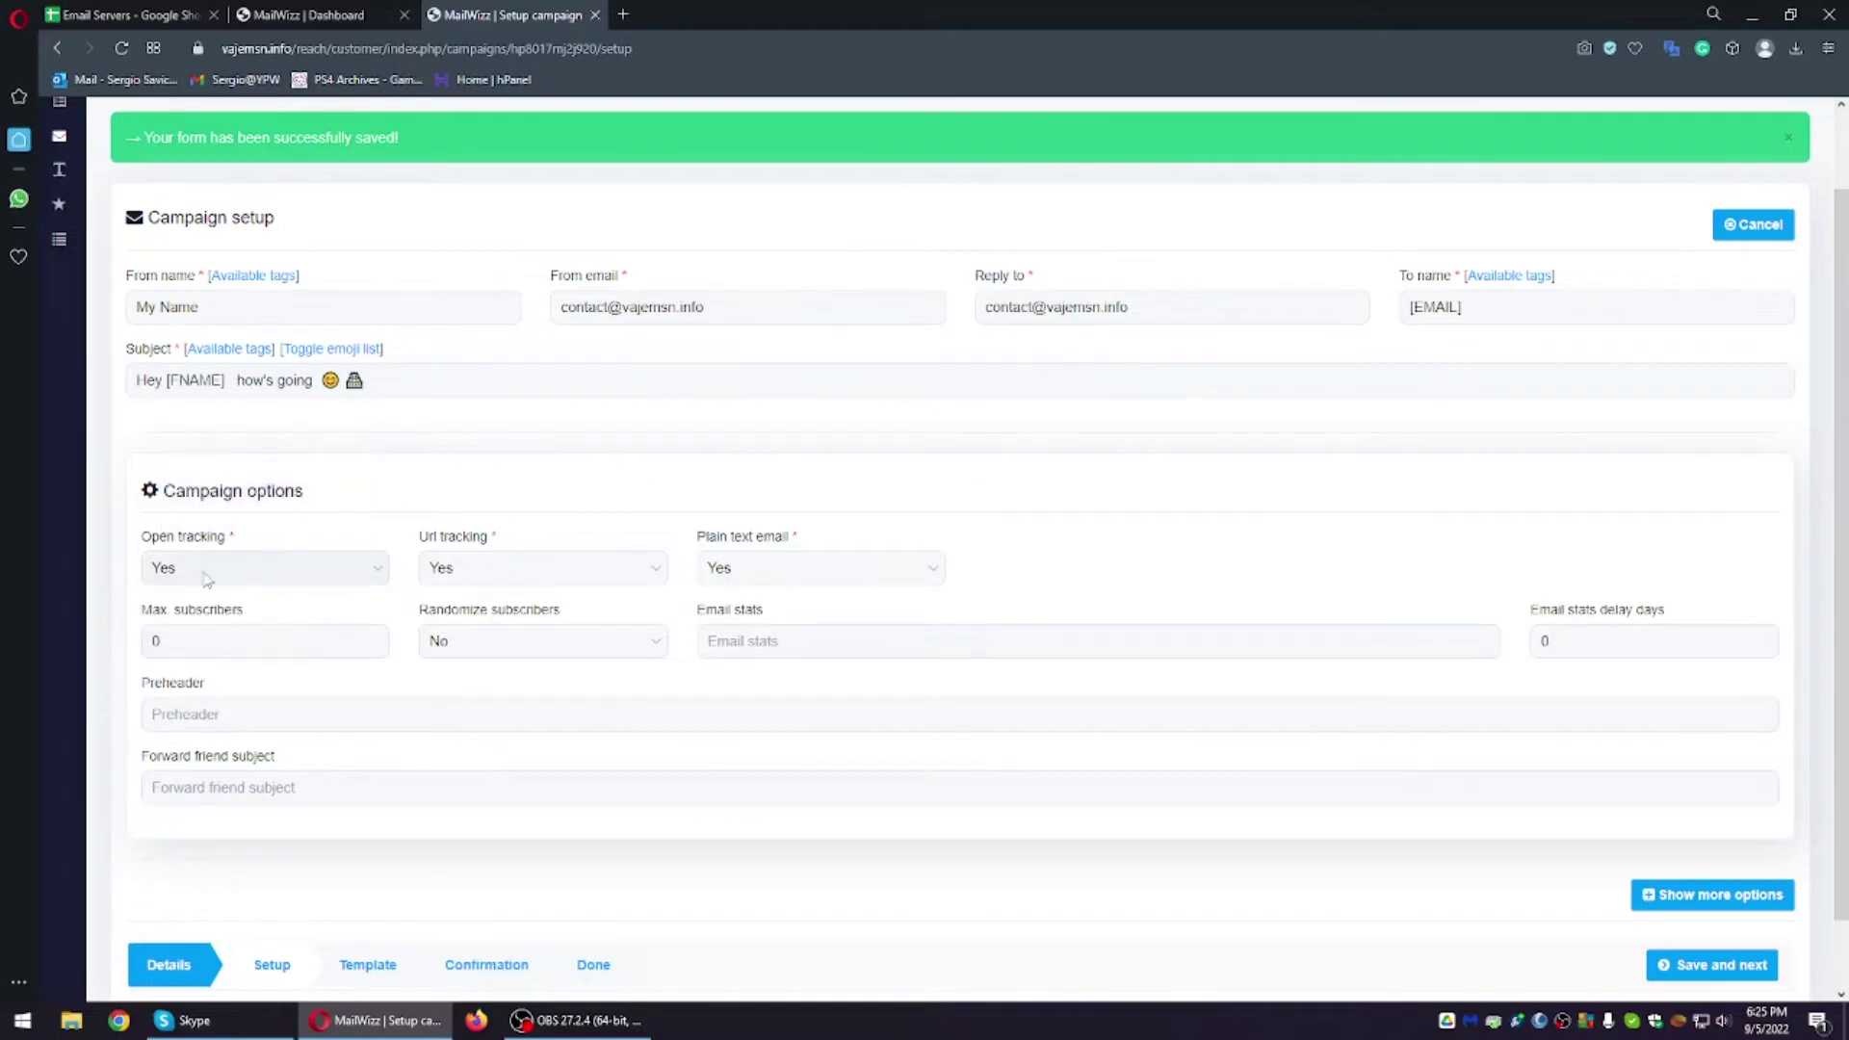
{"action": "left_click", "coordinate": [808, 576]}
{"action": "left_click", "coordinate": [809, 575]}
{"action": "left_click", "coordinate": [911, 576]}
{"action": "left_click", "coordinate": [835, 568]}
{"action": "left_click", "coordinate": [905, 583]}
{"action": "left_click", "coordinate": [819, 591]}
Step: Save the campaign setup and continue to the template stage
{"action": "scroll", "coordinate": [1240, 547], "scroll_direction": "down", "scroll_amount": 1}
{"action": "scroll", "coordinate": [472, 539], "scroll_direction": "up", "scroll_amount": 1}
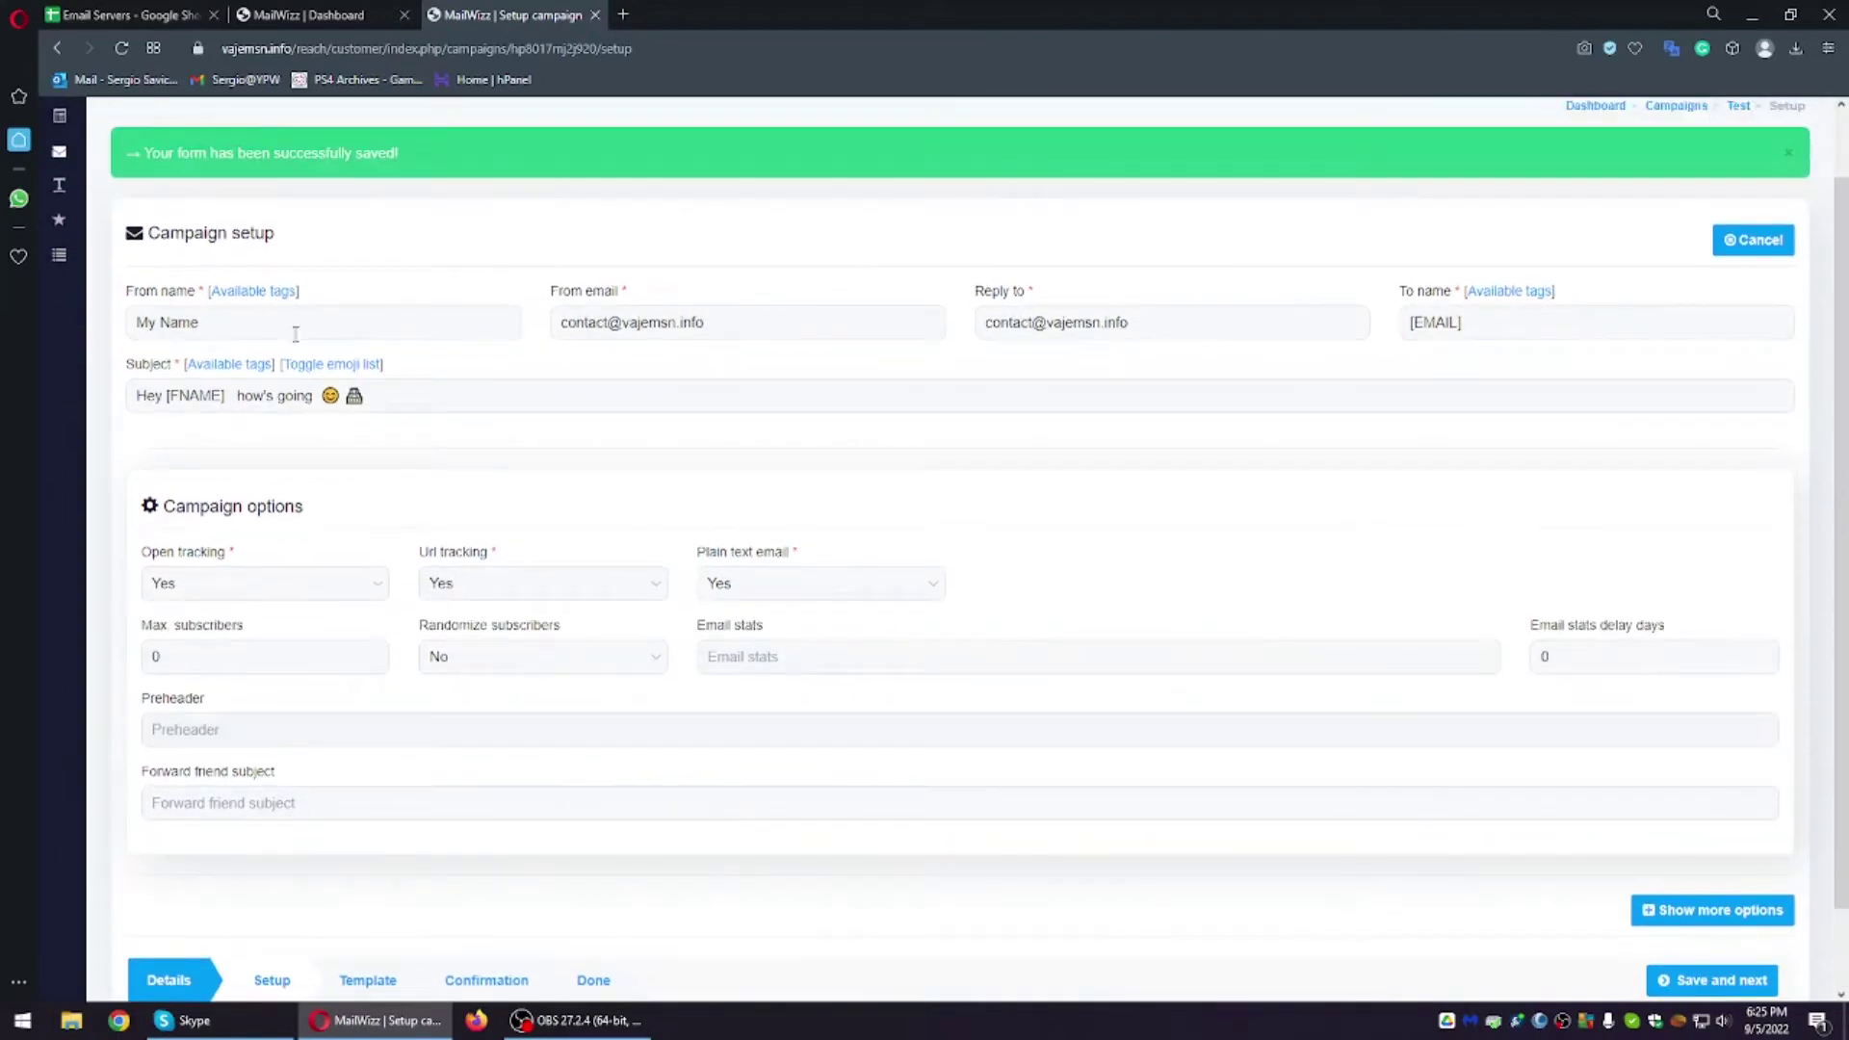
{"action": "scroll", "coordinate": [1339, 838], "scroll_direction": "down", "scroll_amount": 1}
{"action": "left_click", "coordinate": [1716, 891]}
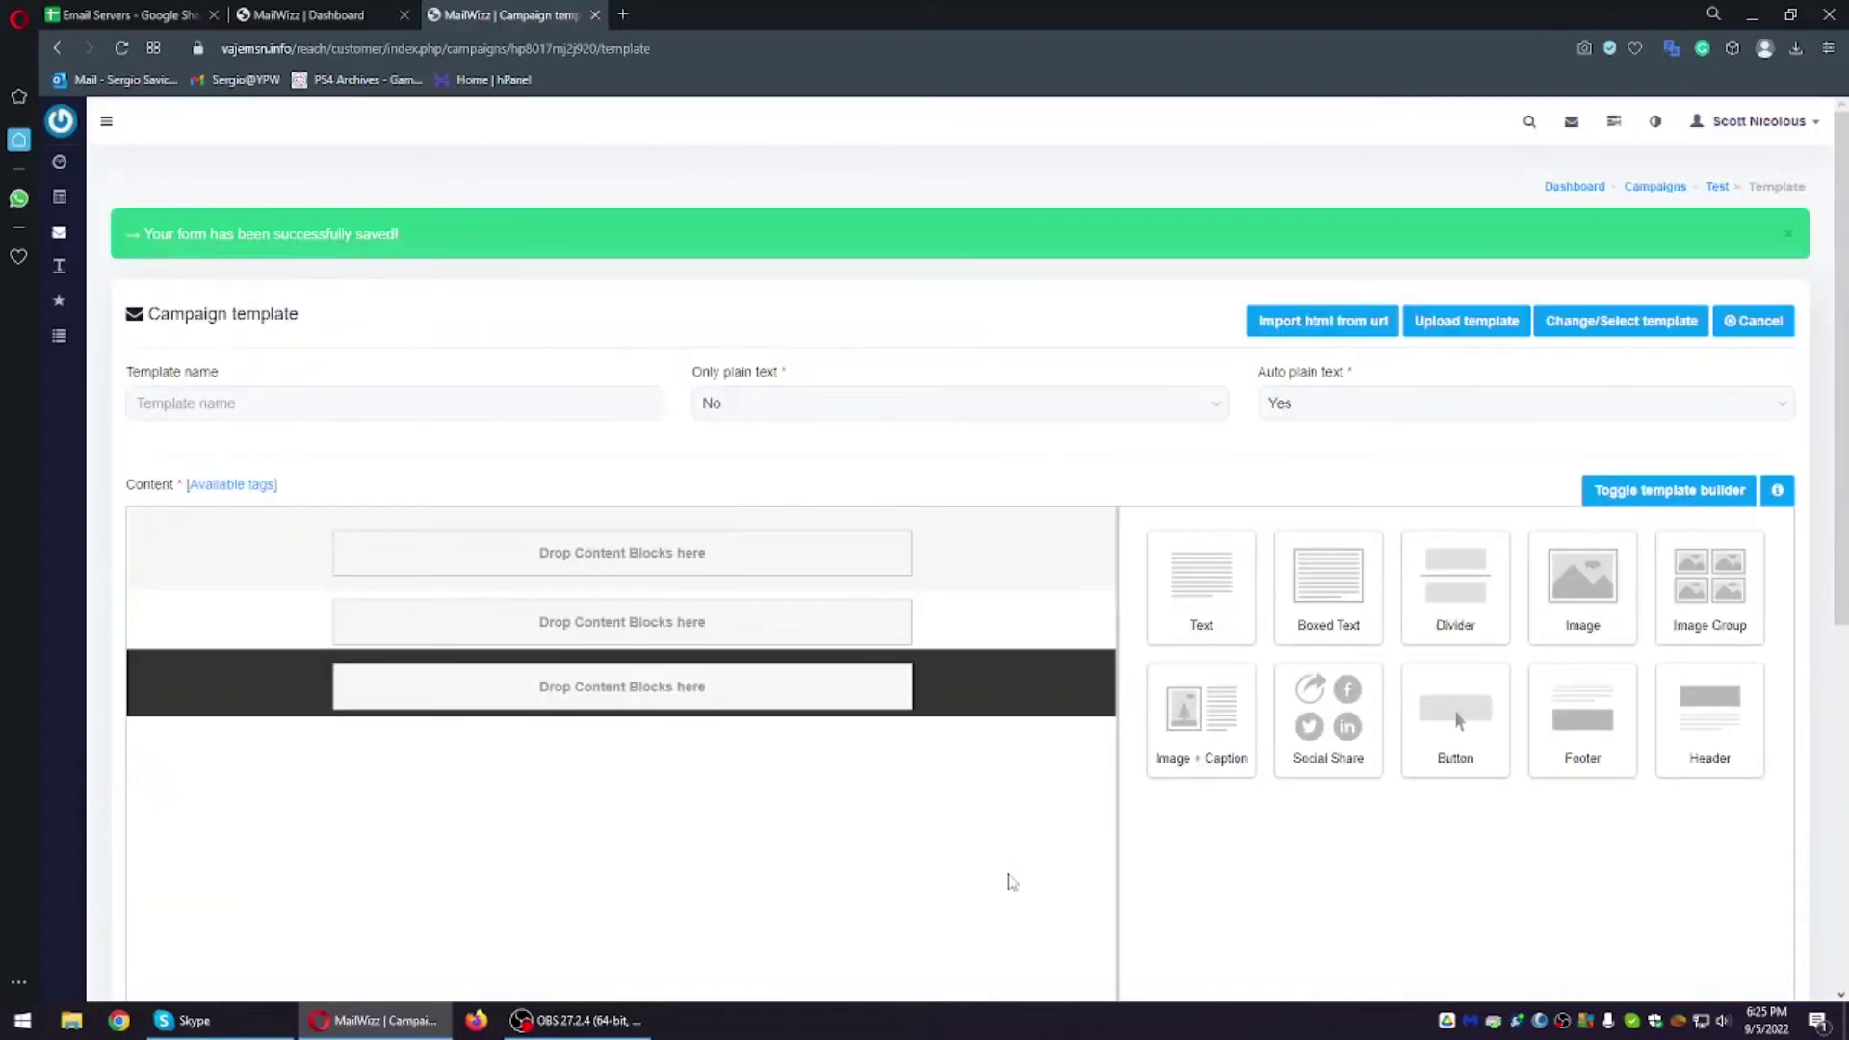
Step: Switch from the template builder to the text editor, enter the filler text "sfs sdf sfd sdfsdfs df" and show its HTML source
{"action": "left_click", "coordinate": [1656, 501]}
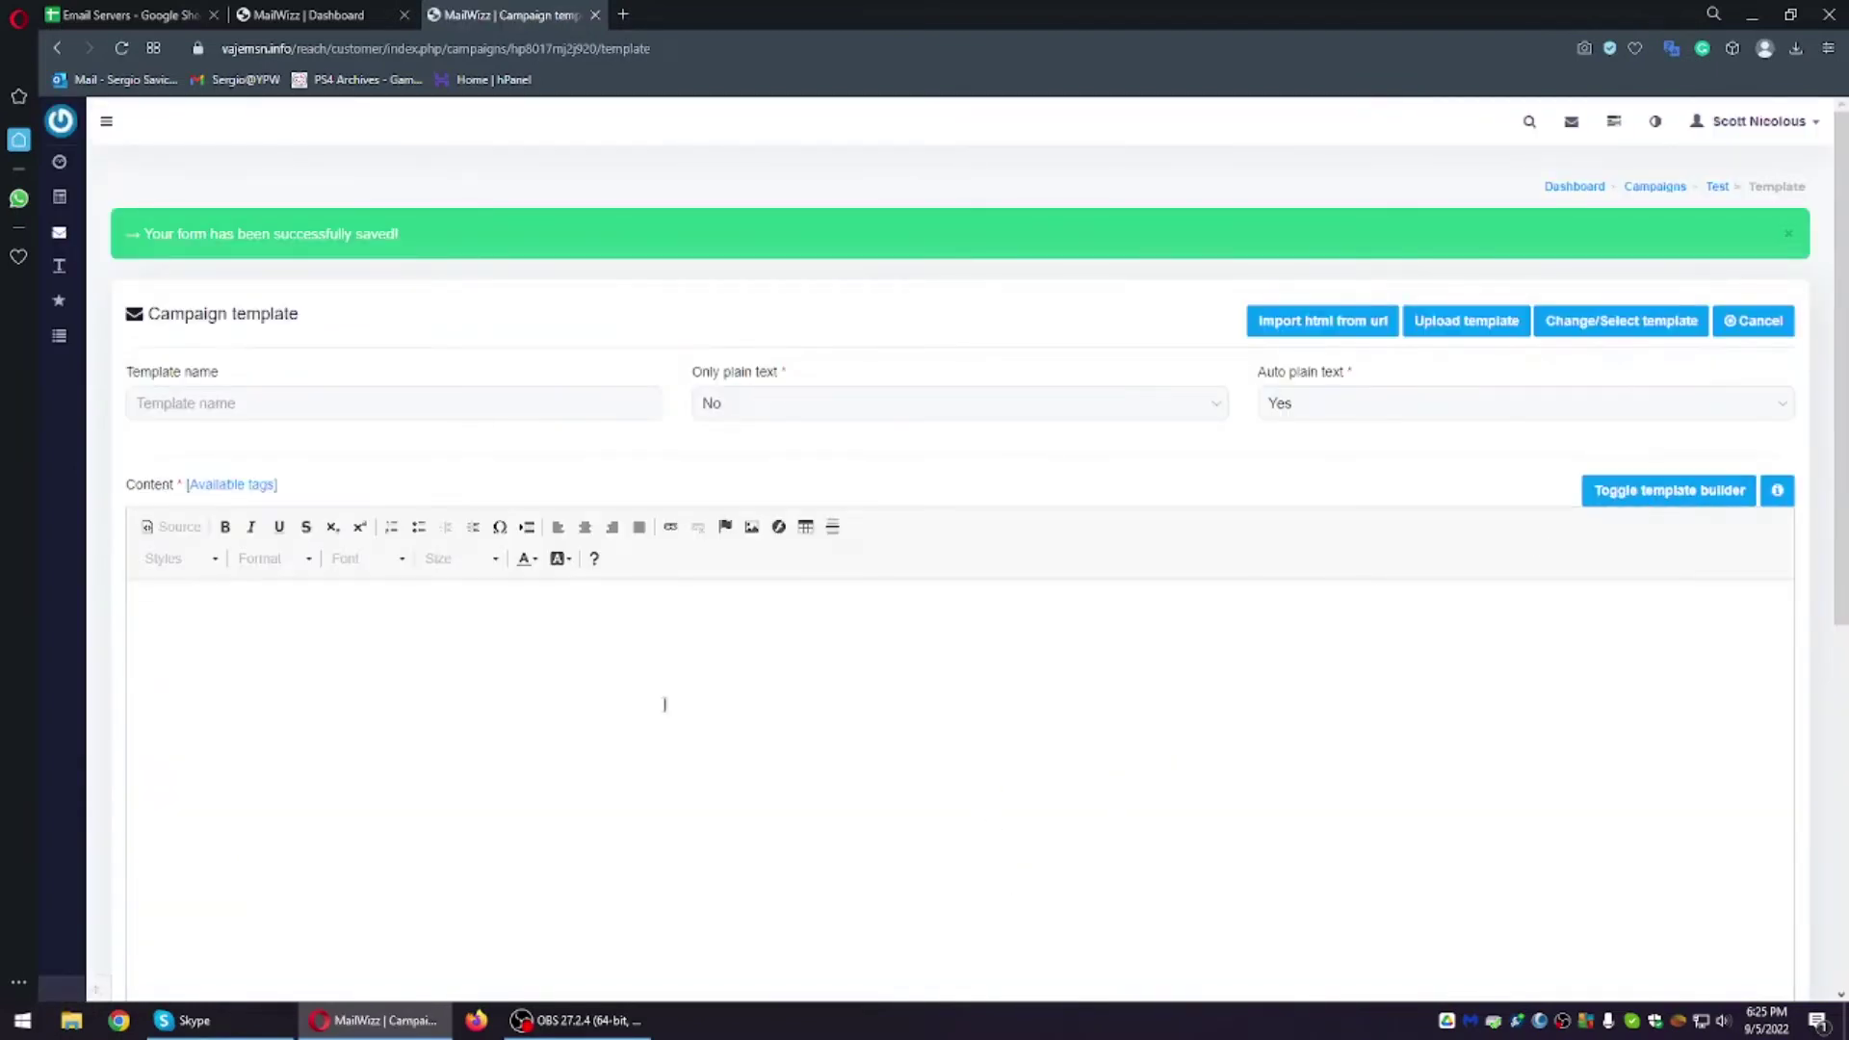
{"action": "type", "text": "sfs sdf sfd sdf sfd sdf"}
{"action": "scroll", "coordinate": [578, 587], "scroll_direction": "down", "scroll_amount": 7}
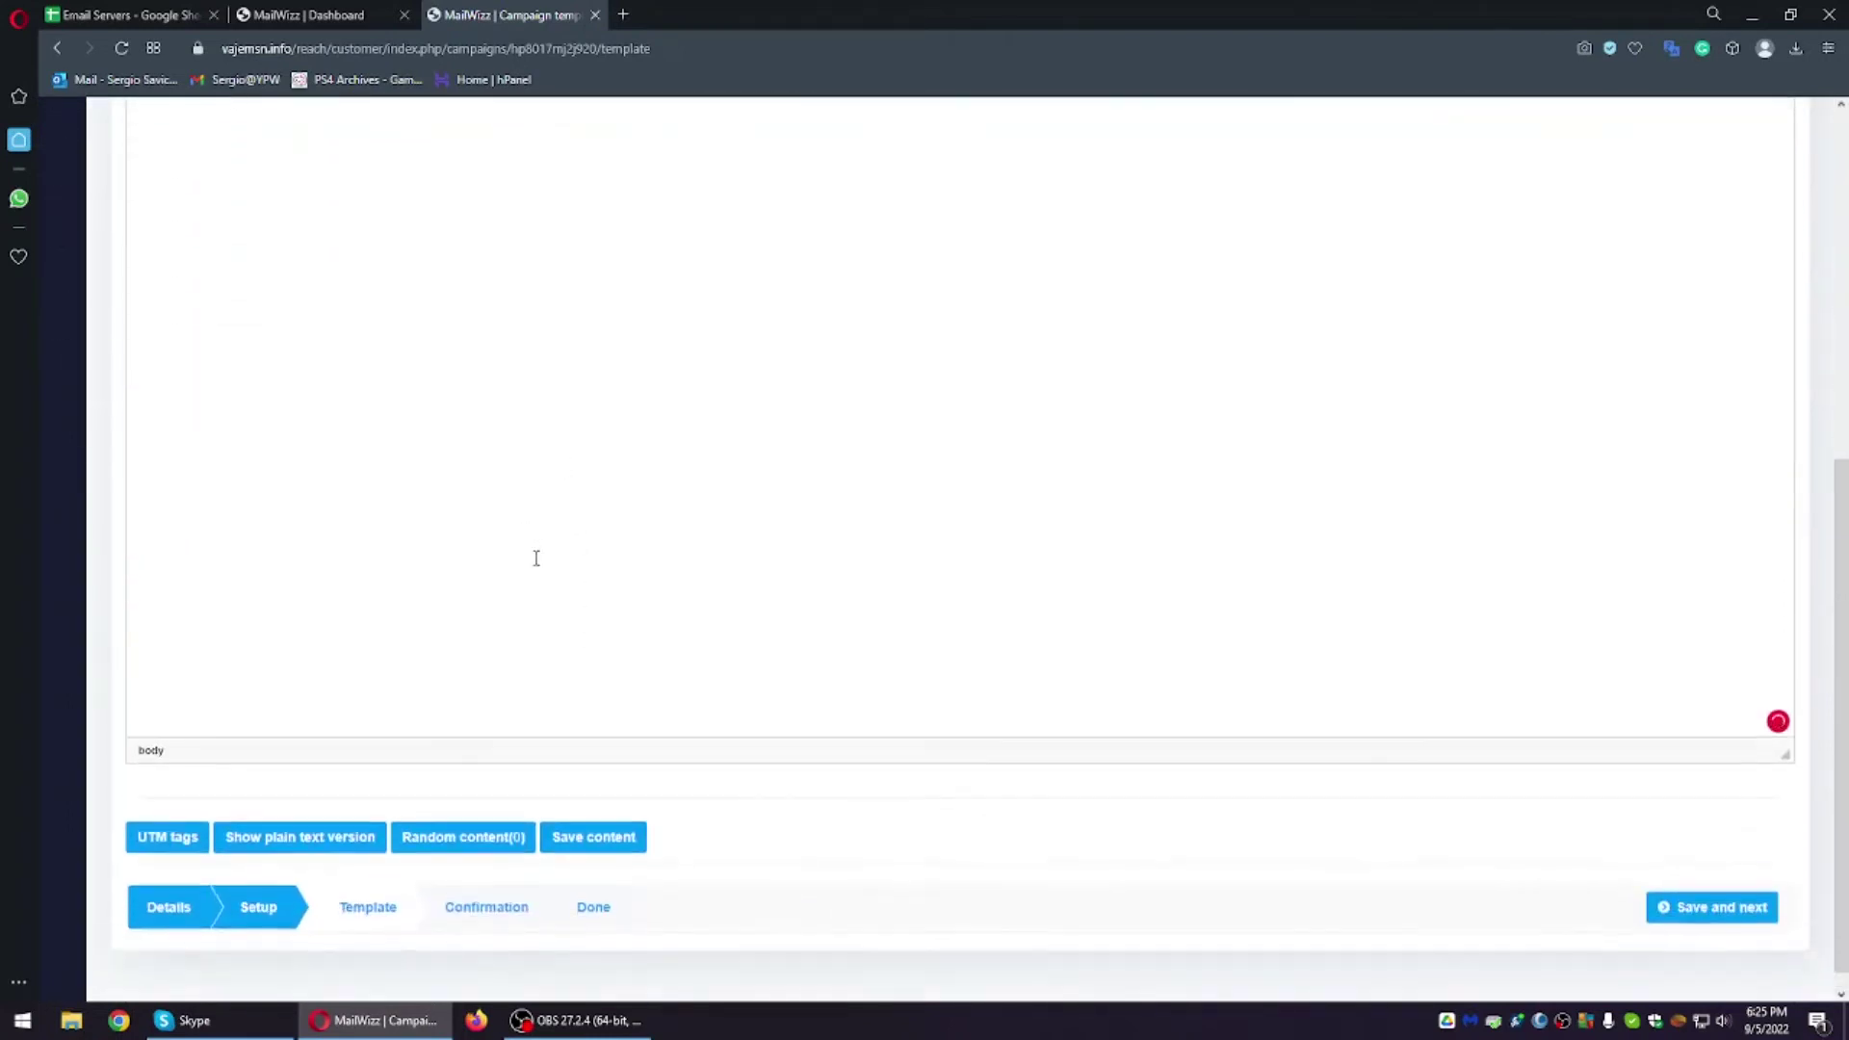
{"action": "left_click", "coordinate": [179, 531]}
{"action": "left_click", "coordinate": [175, 715]}
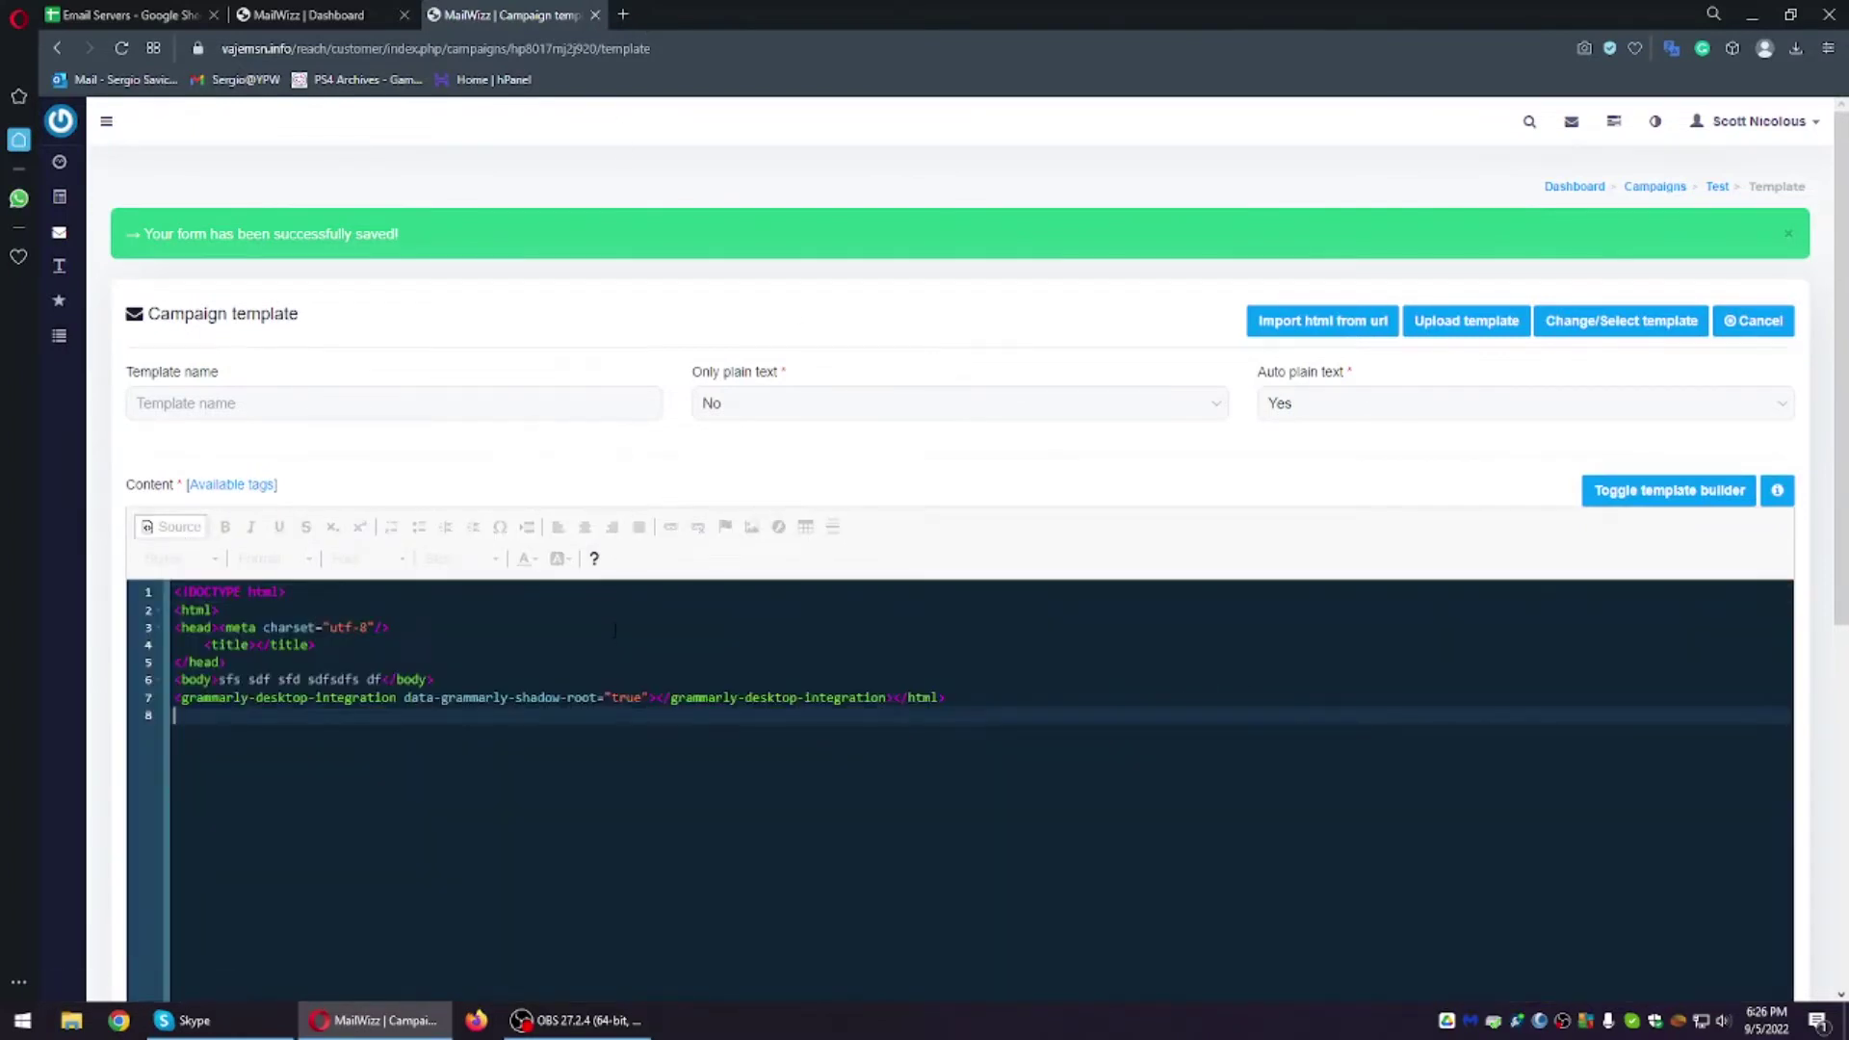
Step: Search the web for beefree in a new tab, open the Beefree.io site and look through its email templates and categories
{"action": "left_click", "coordinate": [624, 15]}
{"action": "type", "text": "be"}
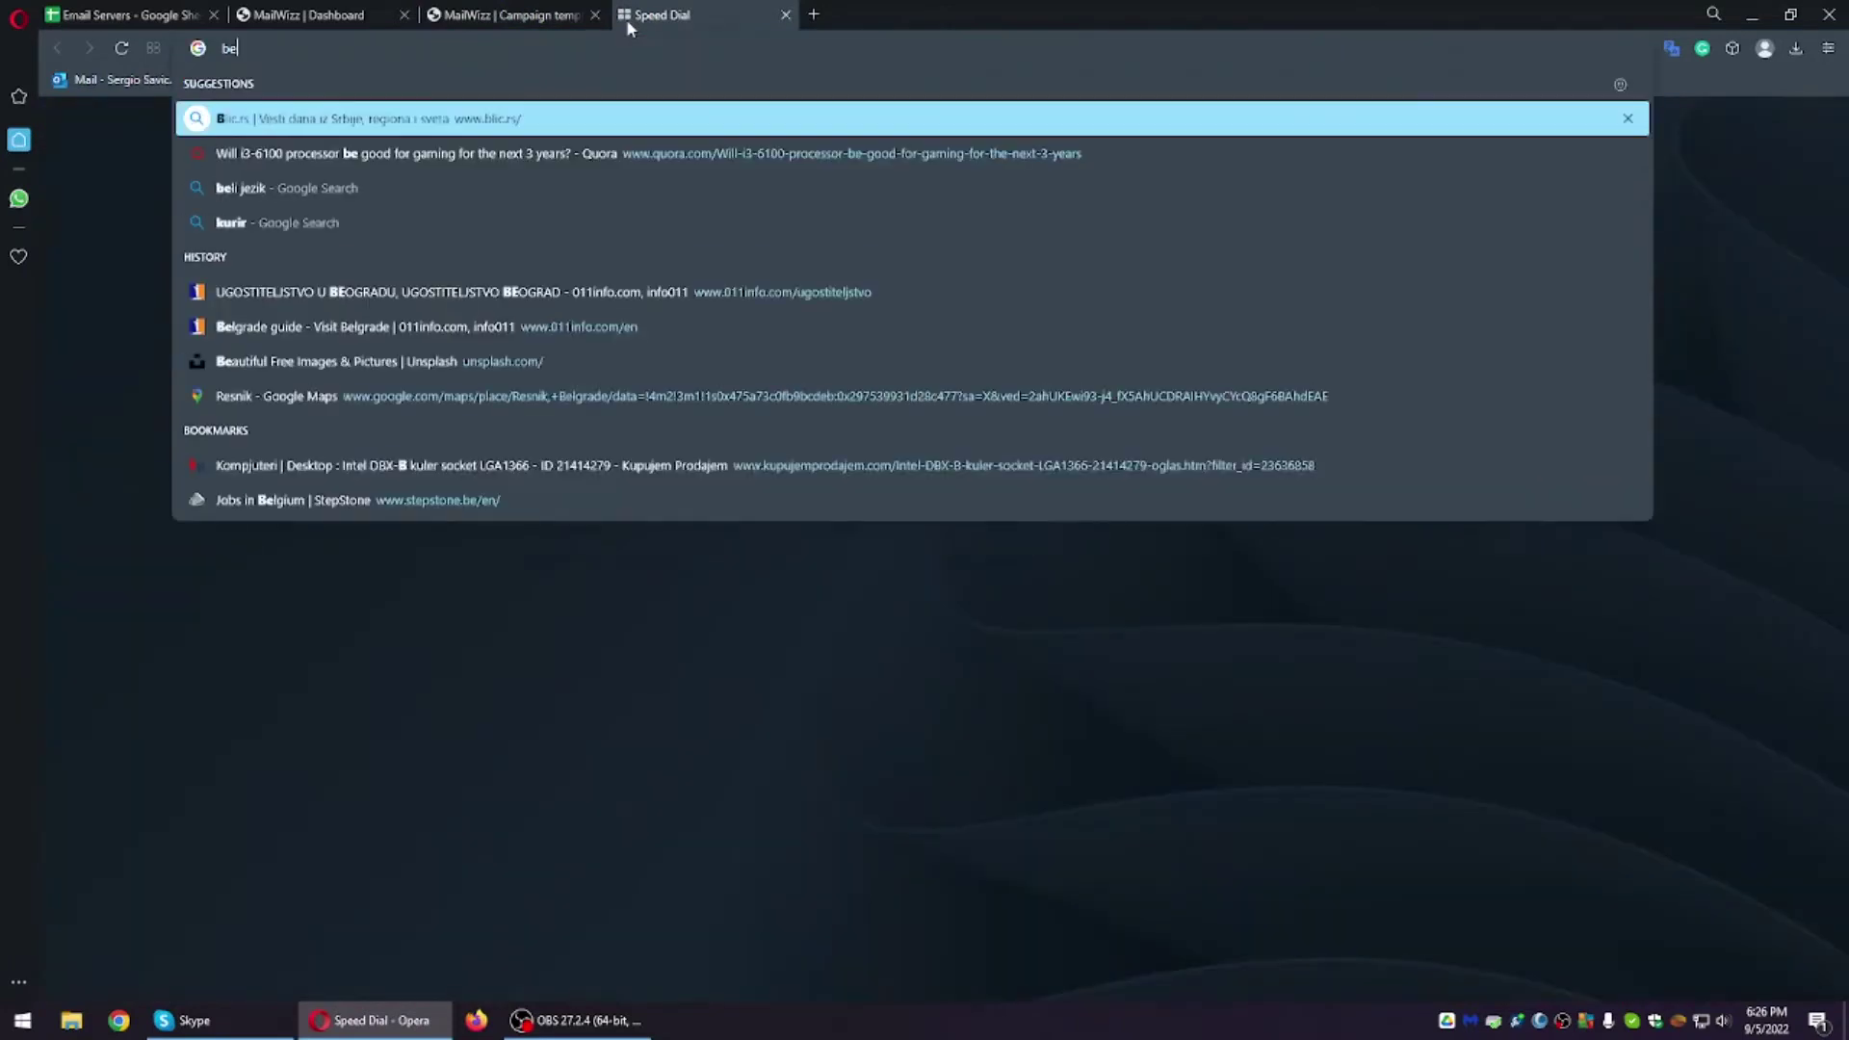
{"action": "type", "text": "efree"}
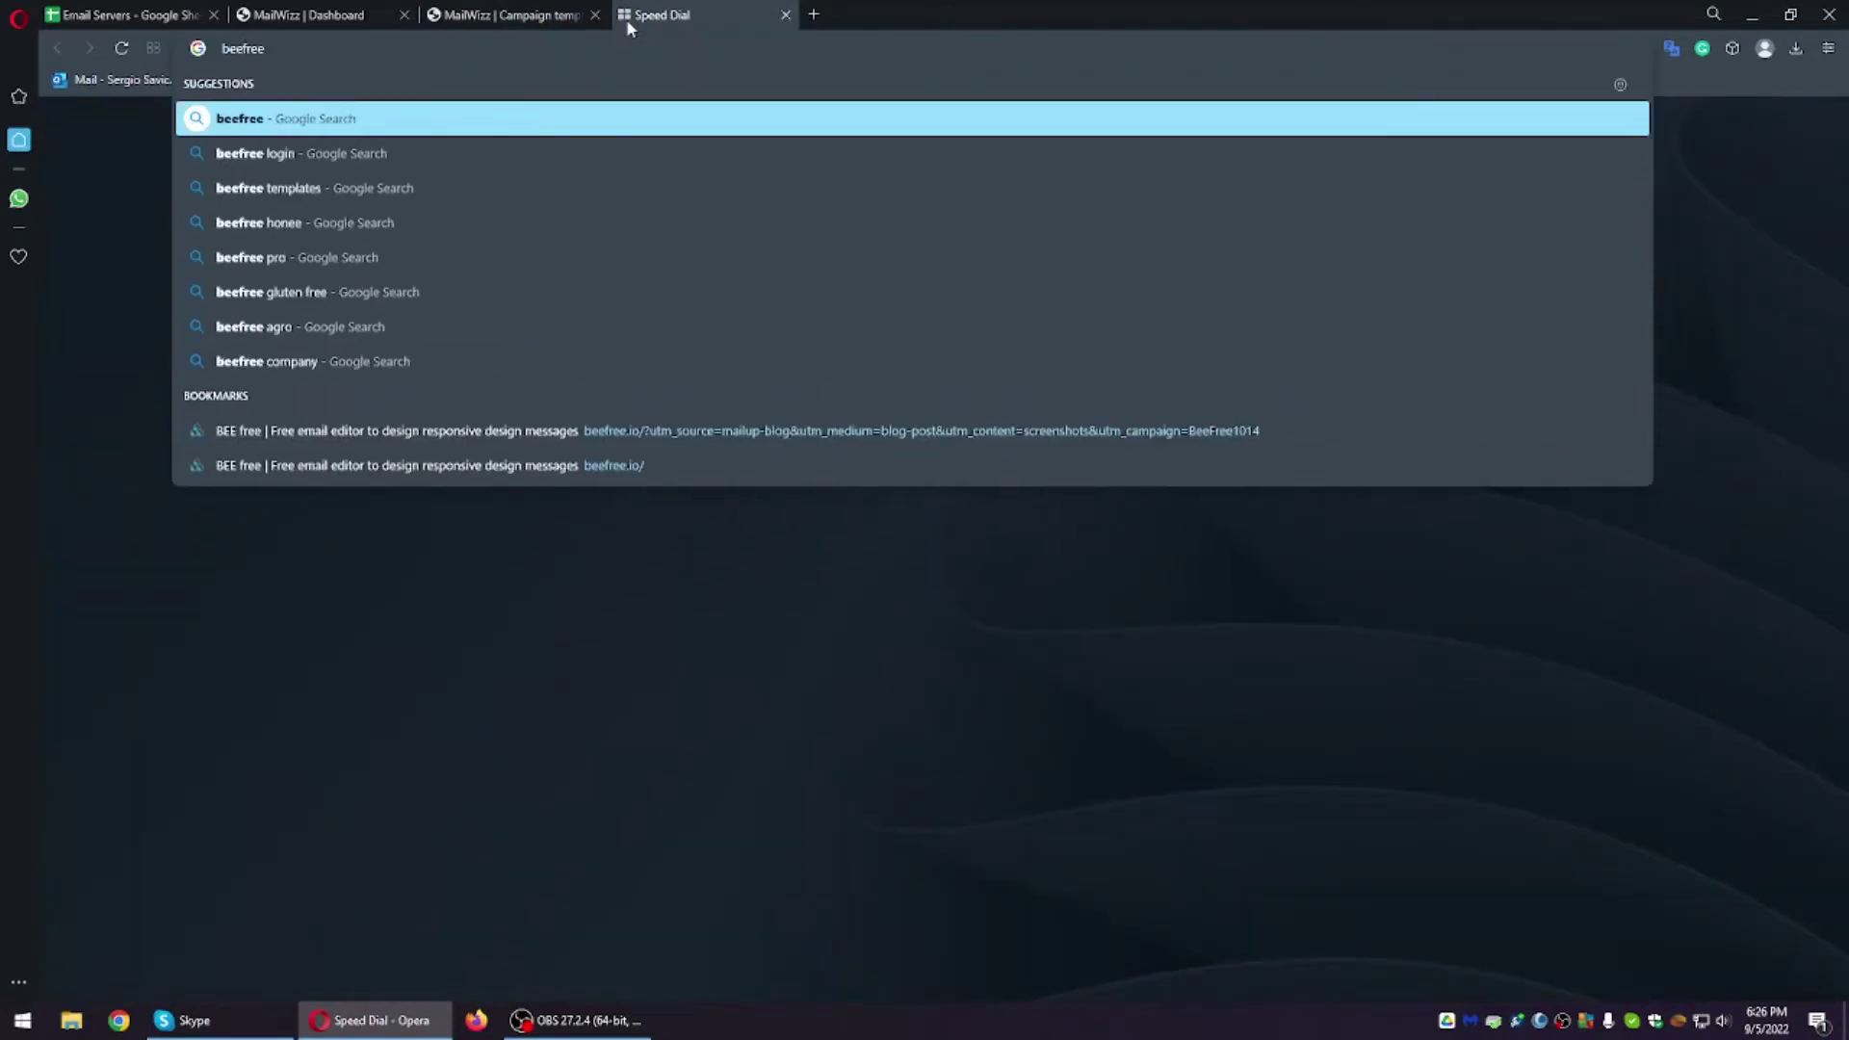
{"action": "key", "text": "Return"}
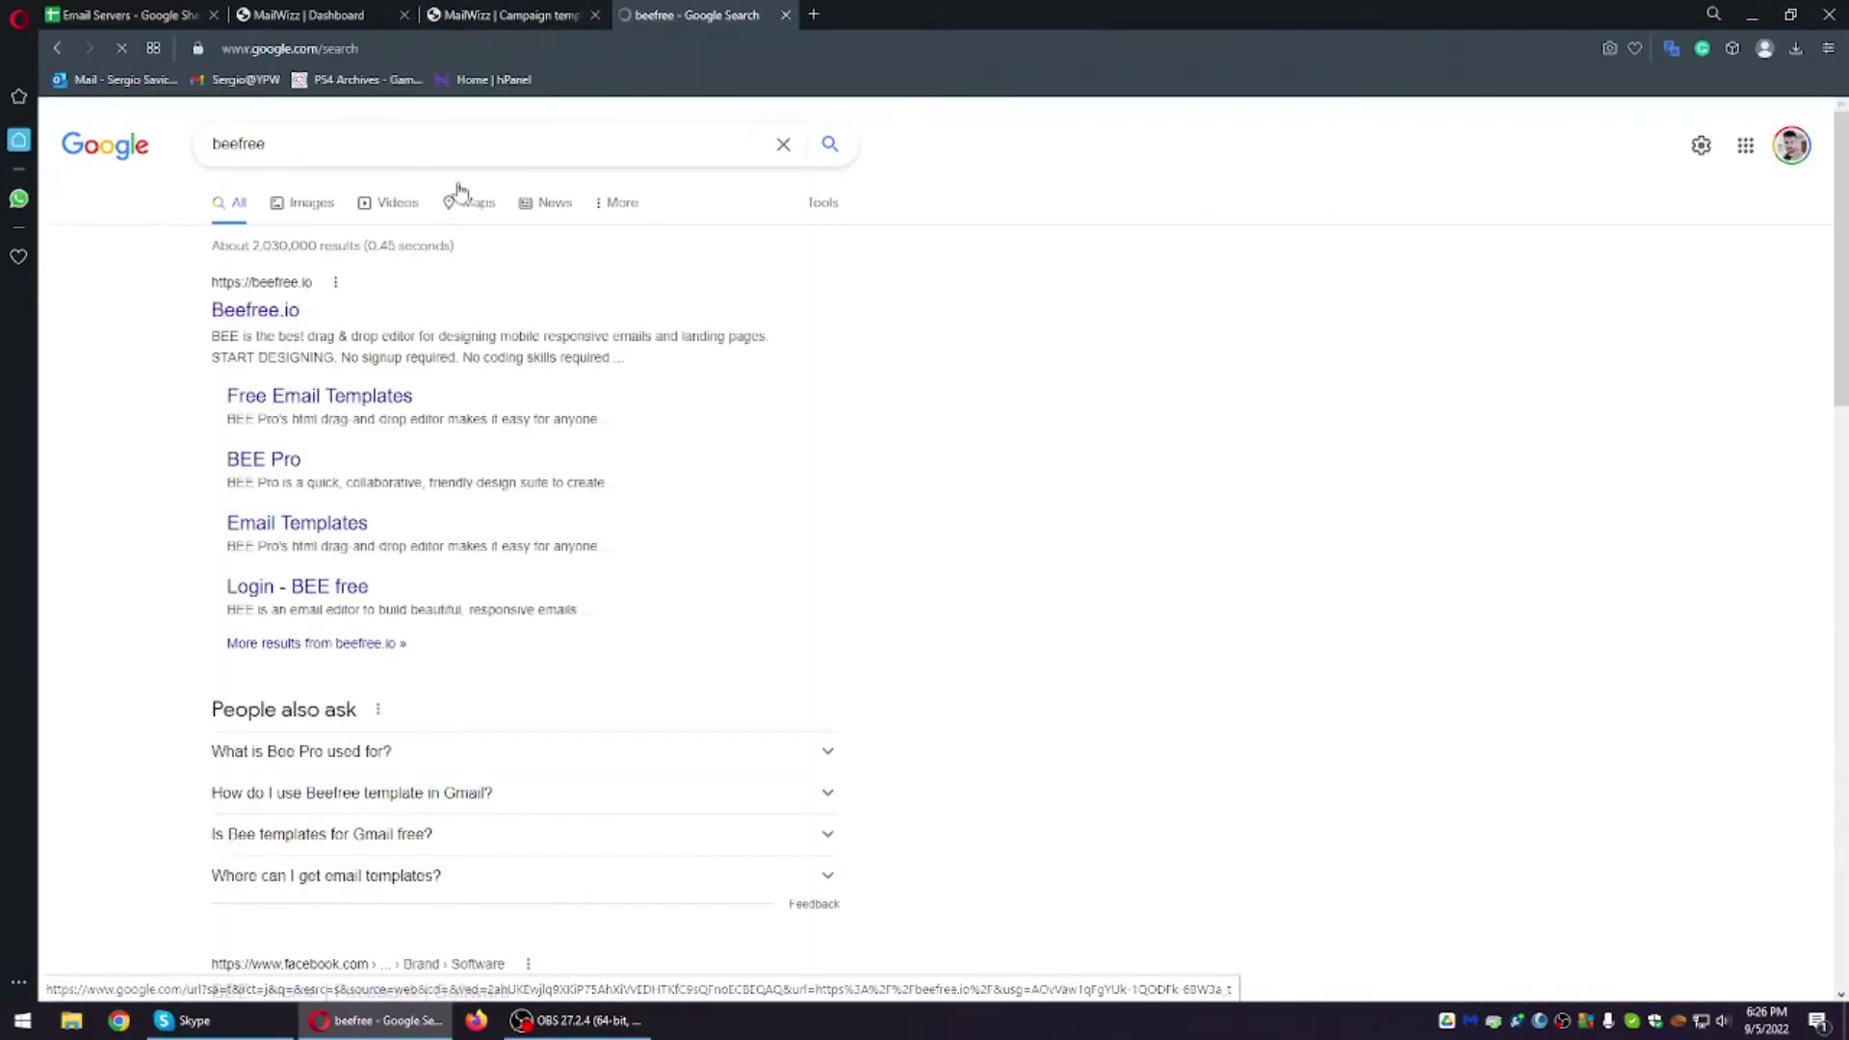
{"action": "scroll", "coordinate": [732, 501], "scroll_direction": "down", "scroll_amount": 5}
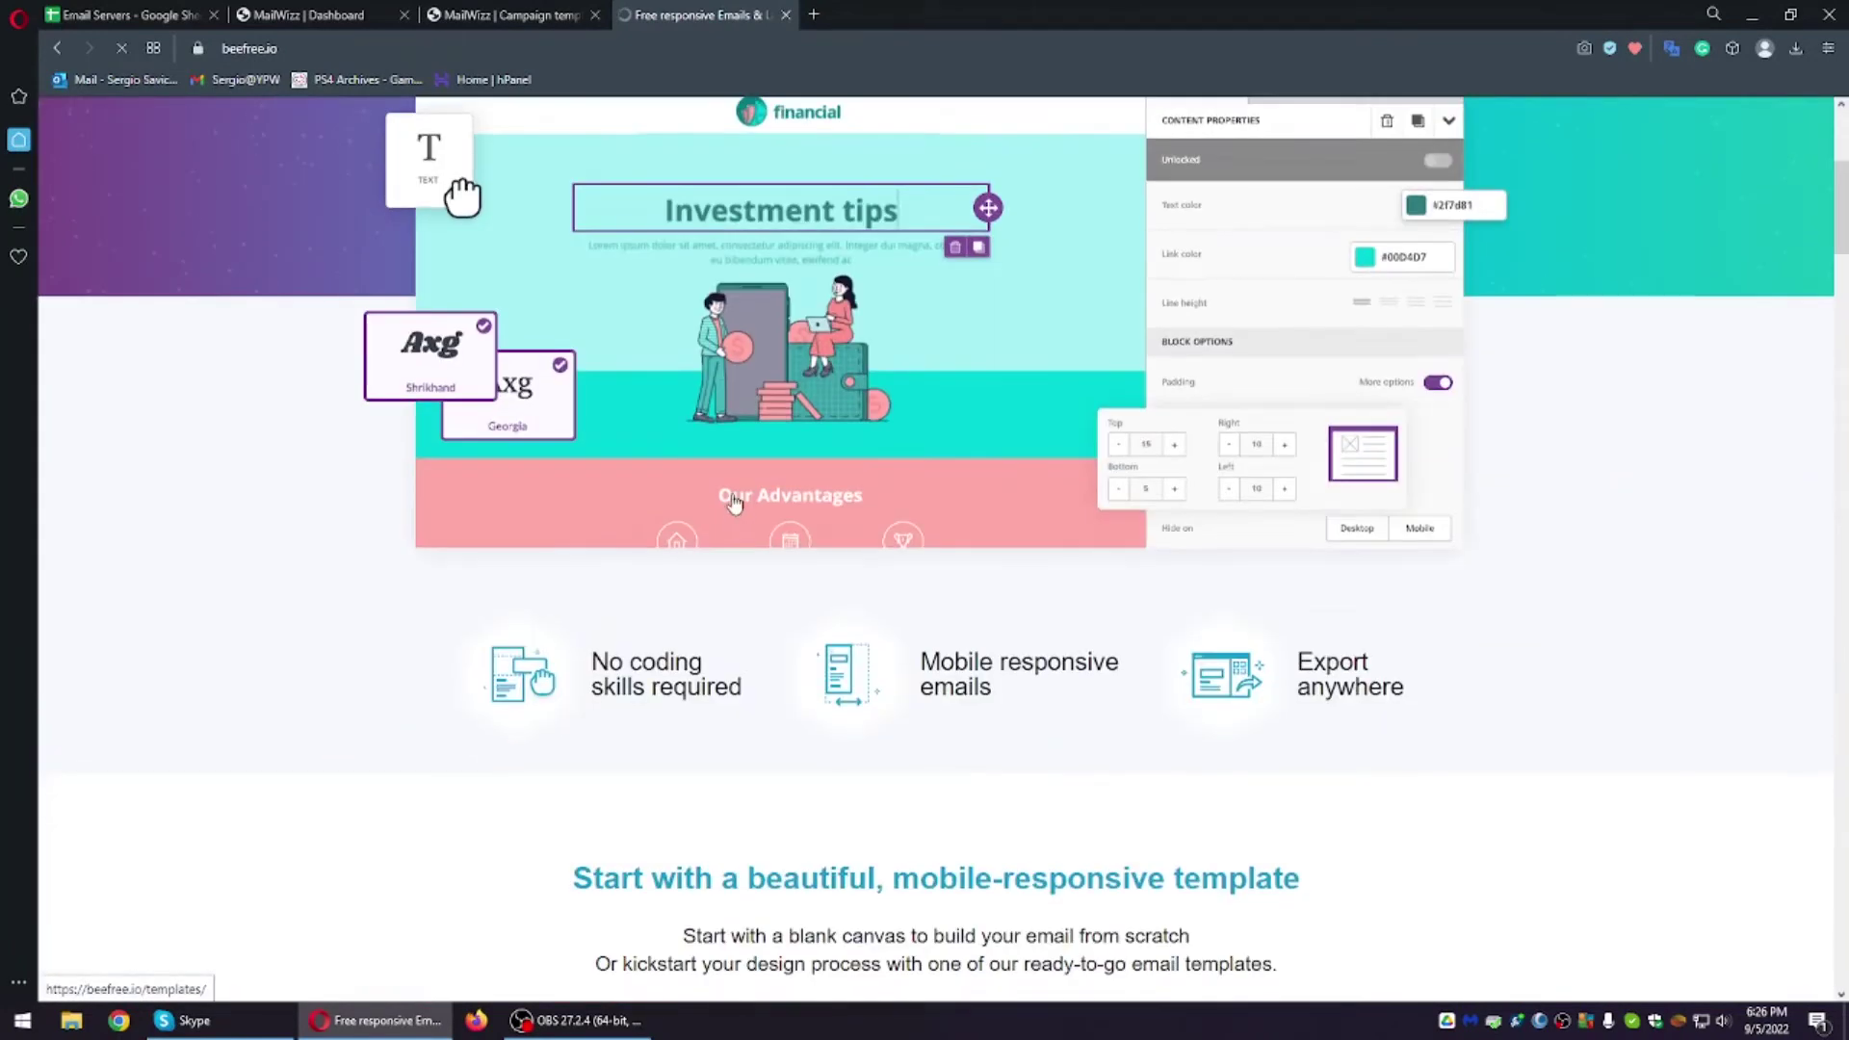
{"action": "scroll", "coordinate": [1149, 488], "scroll_direction": "down", "scroll_amount": 5}
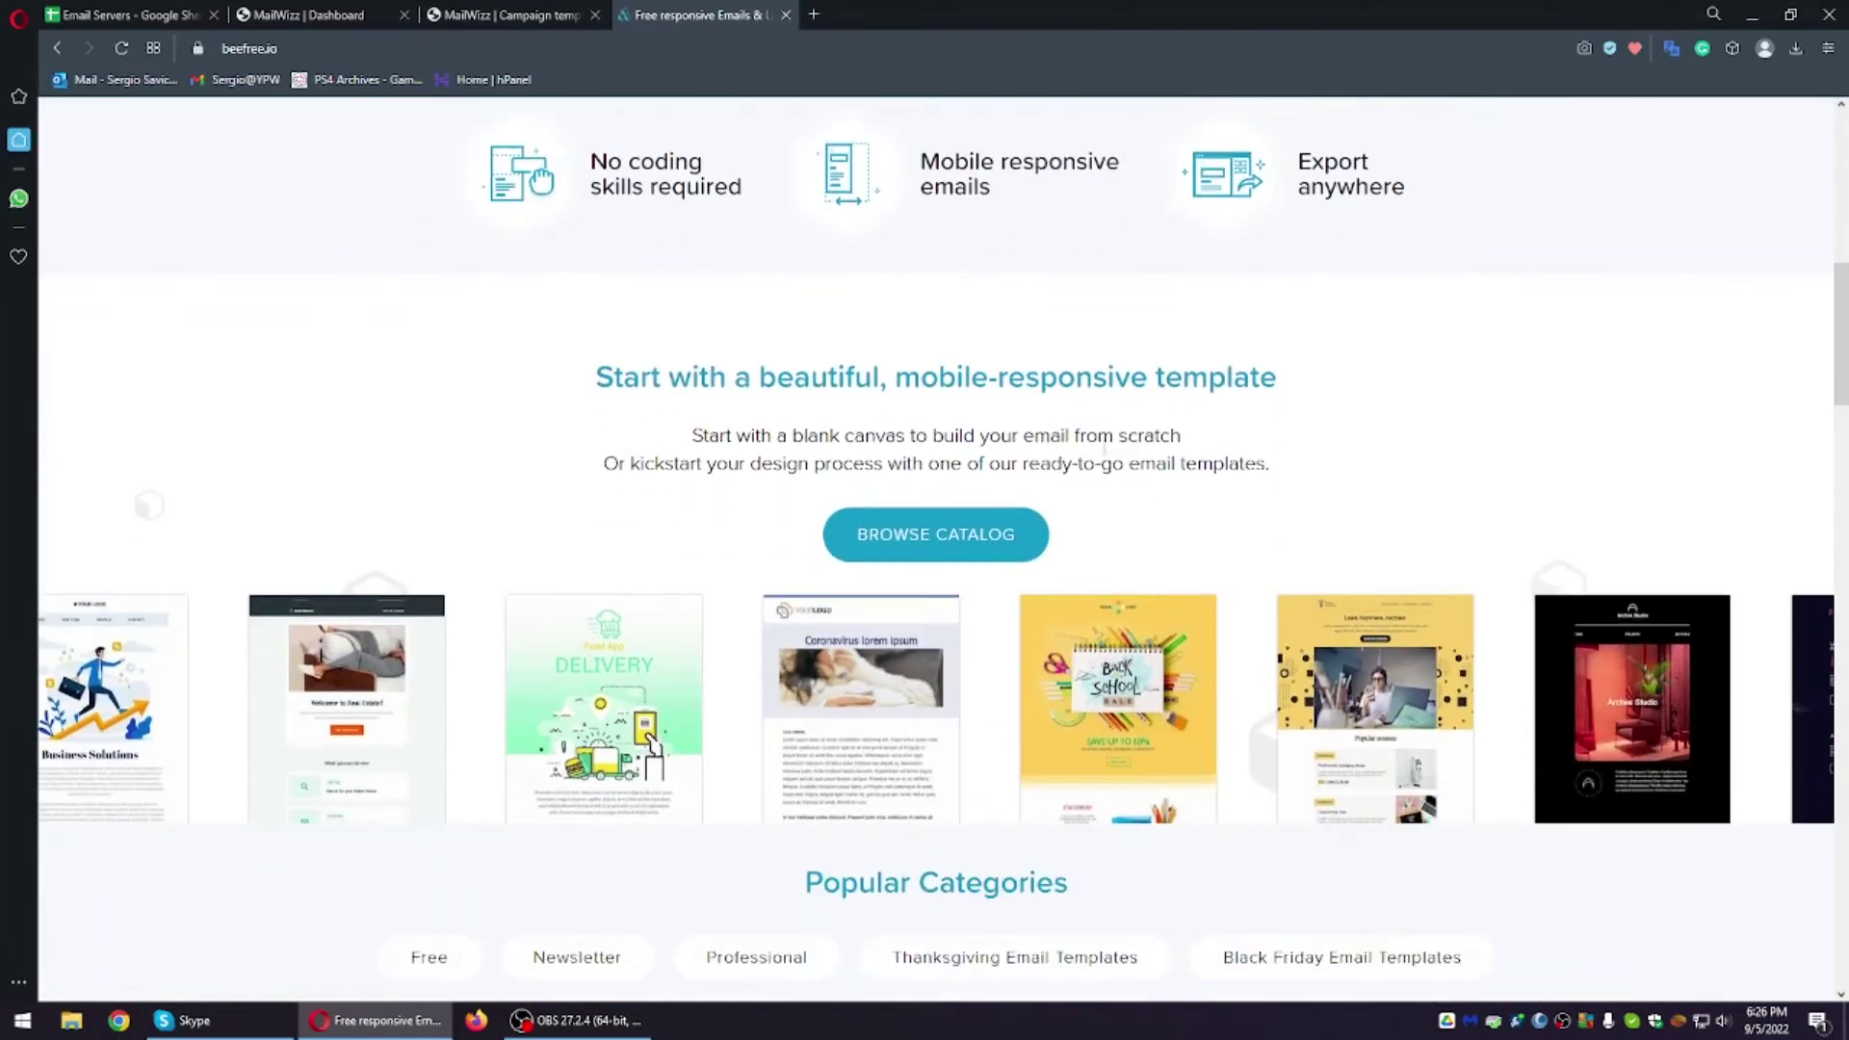
{"action": "scroll", "coordinate": [1148, 489], "scroll_direction": "down", "scroll_amount": 3}
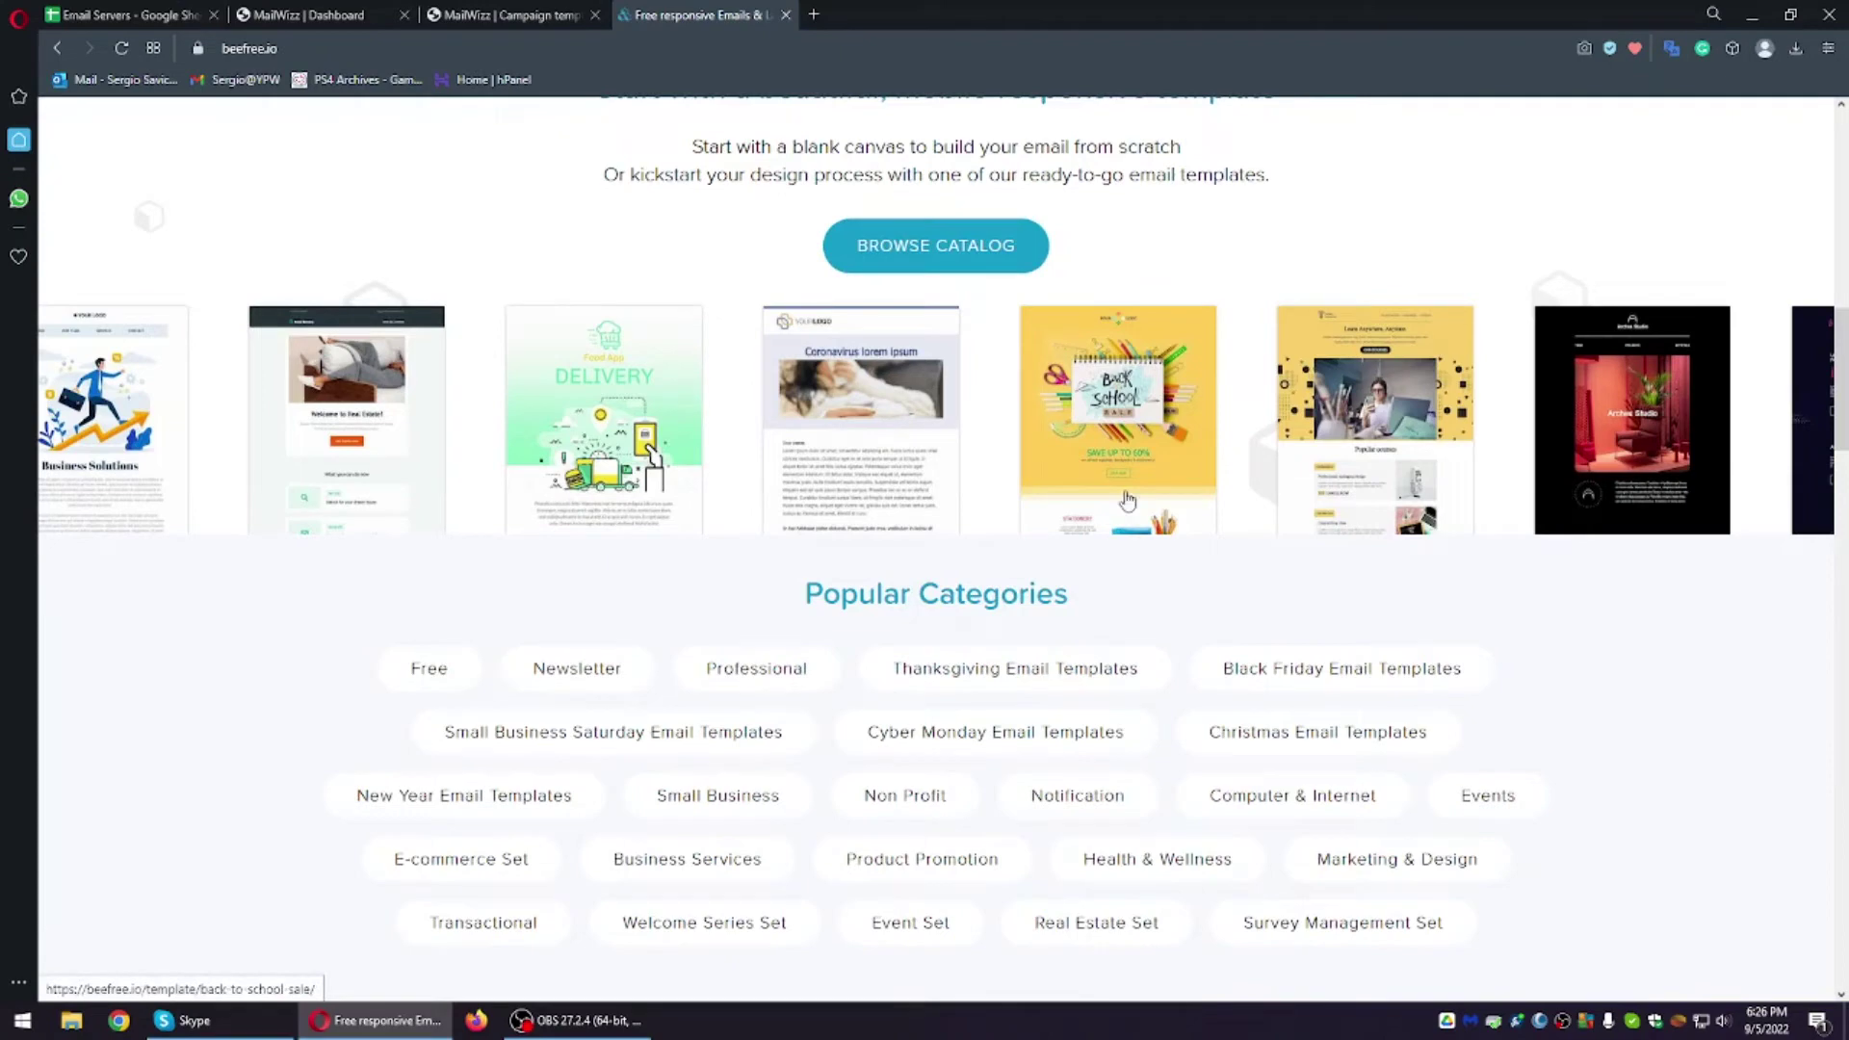
Step: Return to the campaign template, leave the HTML source view and delete all content from the text editor
{"action": "left_click", "coordinate": [511, 14]}
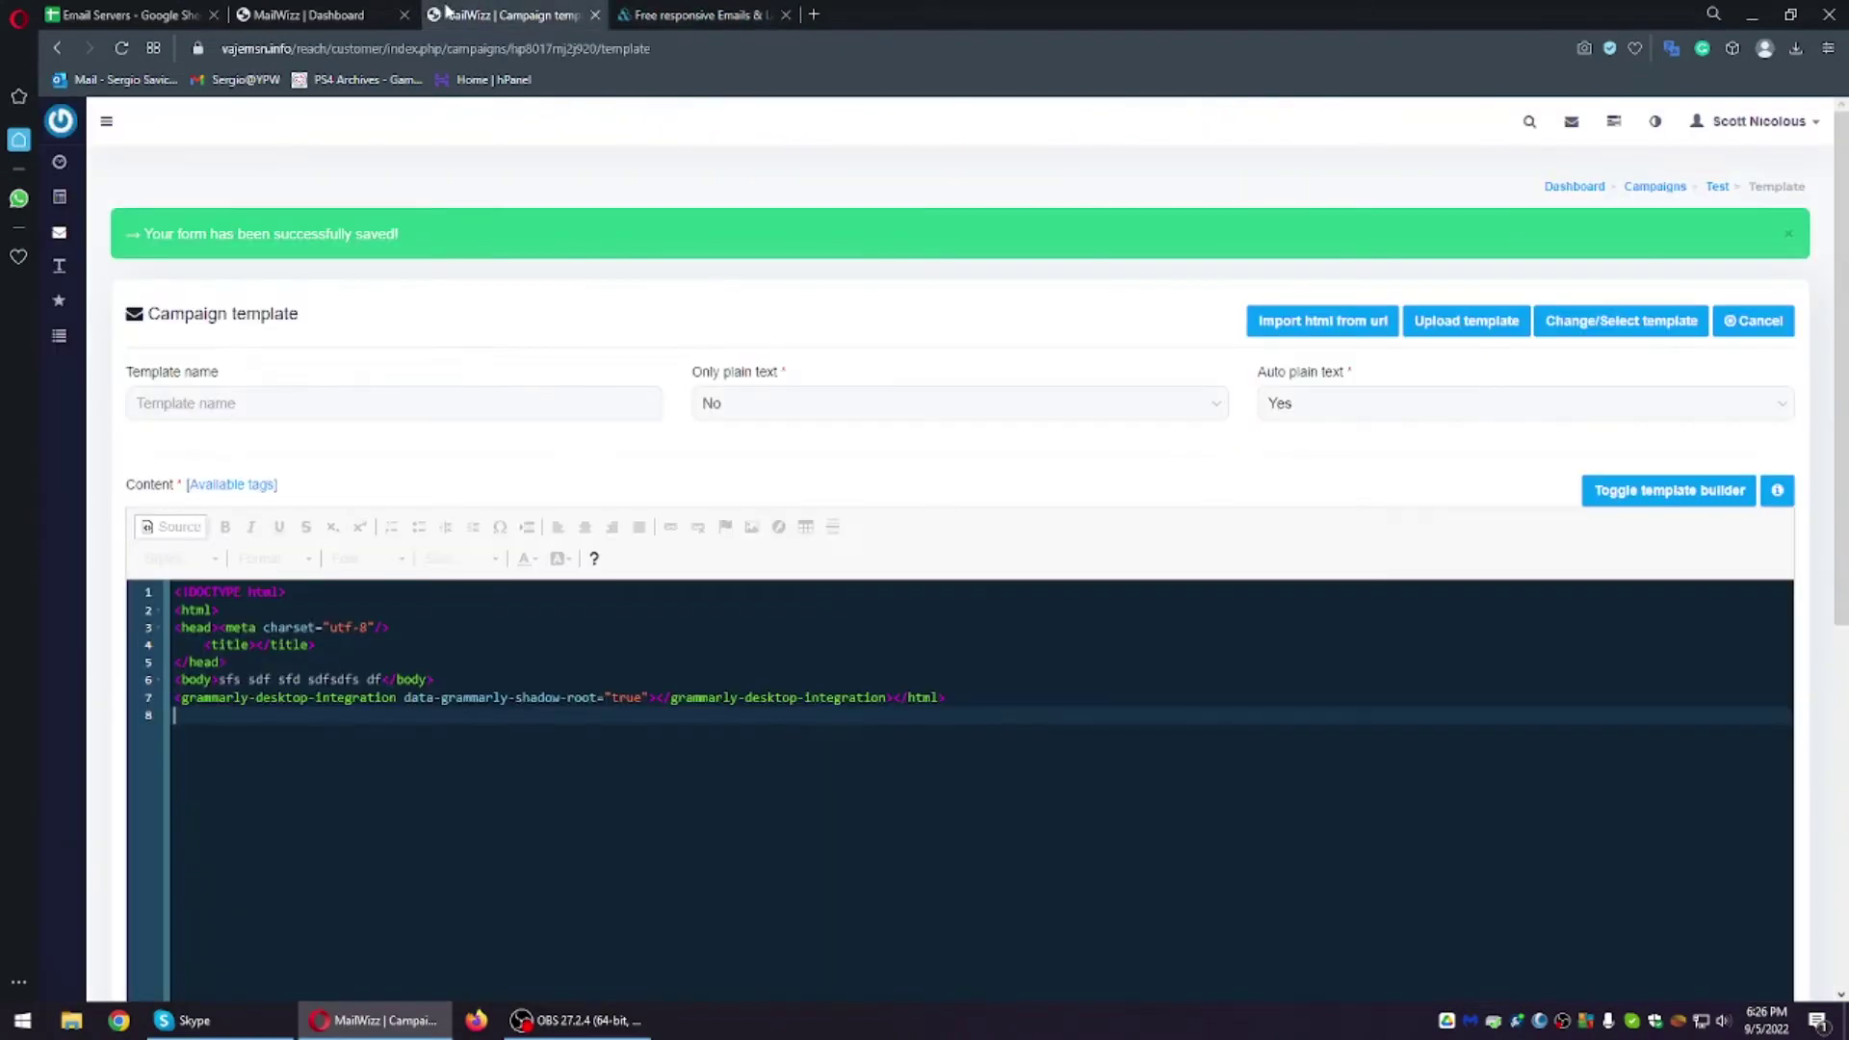
{"action": "left_click", "coordinate": [500, 645]}
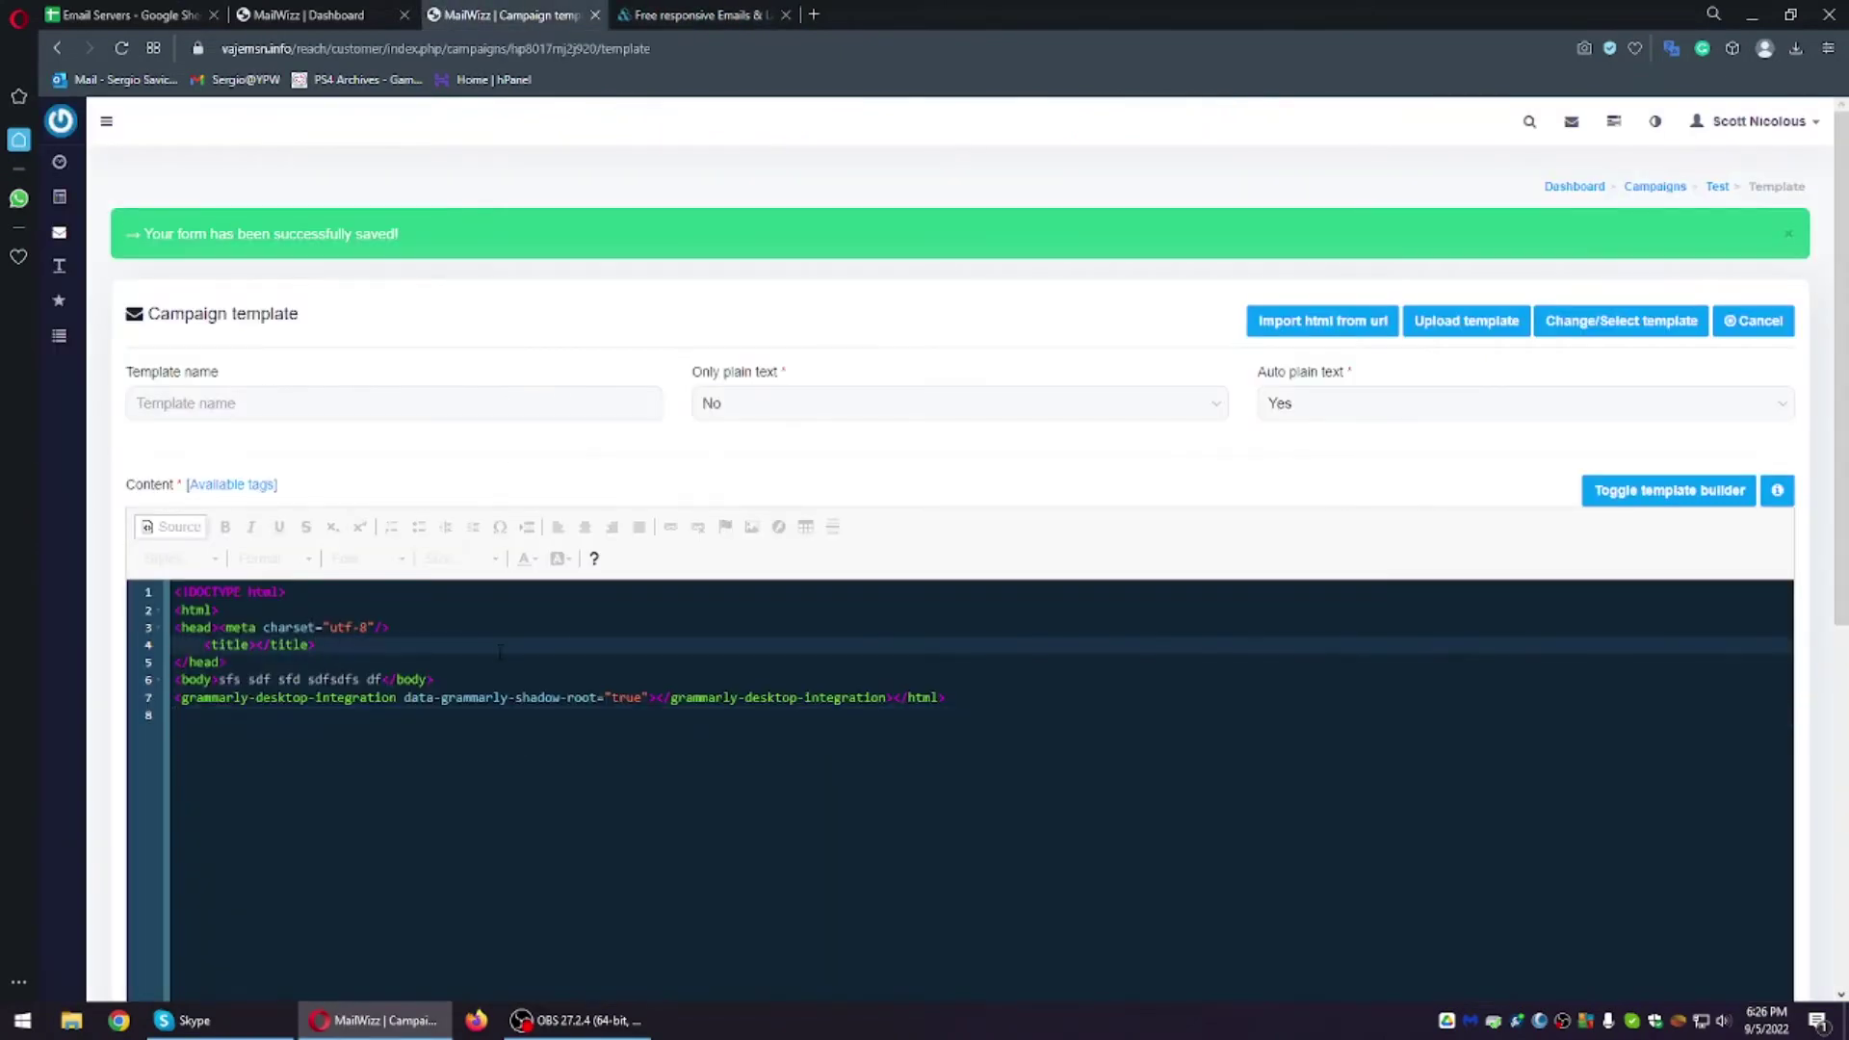
{"action": "left_click", "coordinate": [1548, 489]}
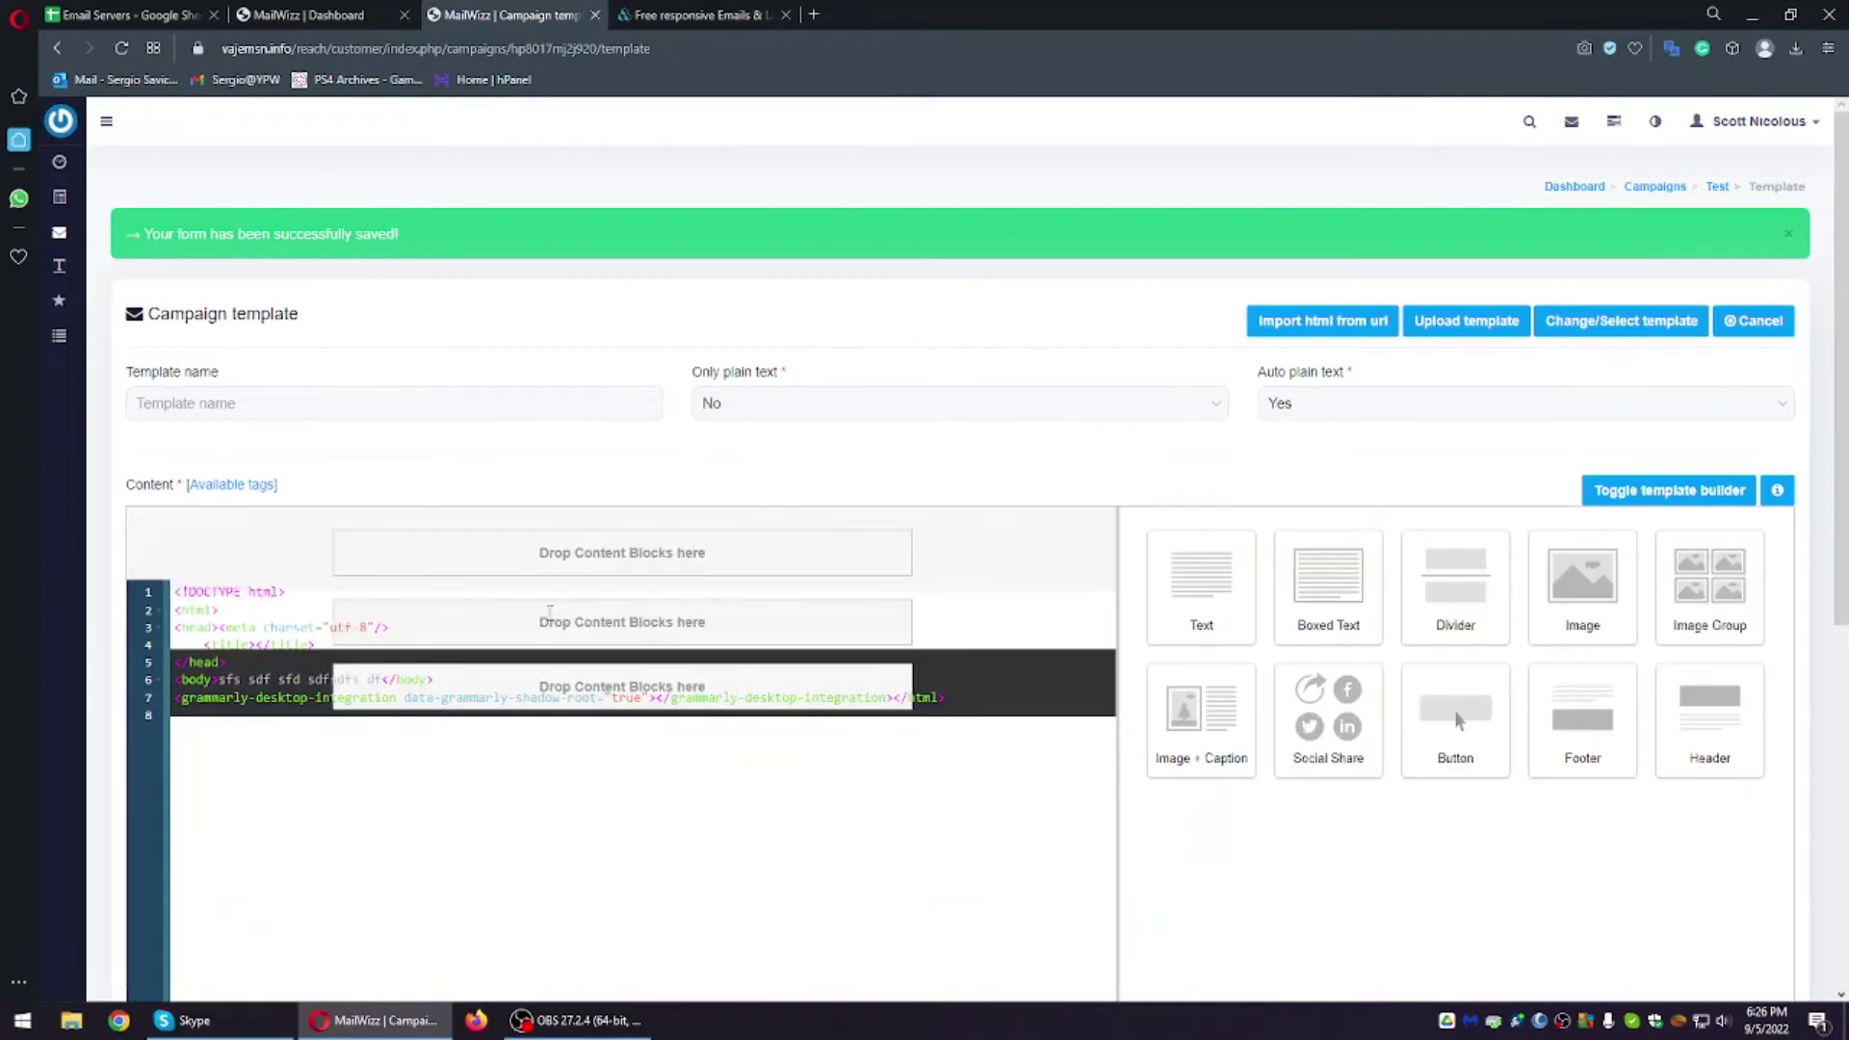
{"action": "left_click", "coordinate": [1668, 491]}
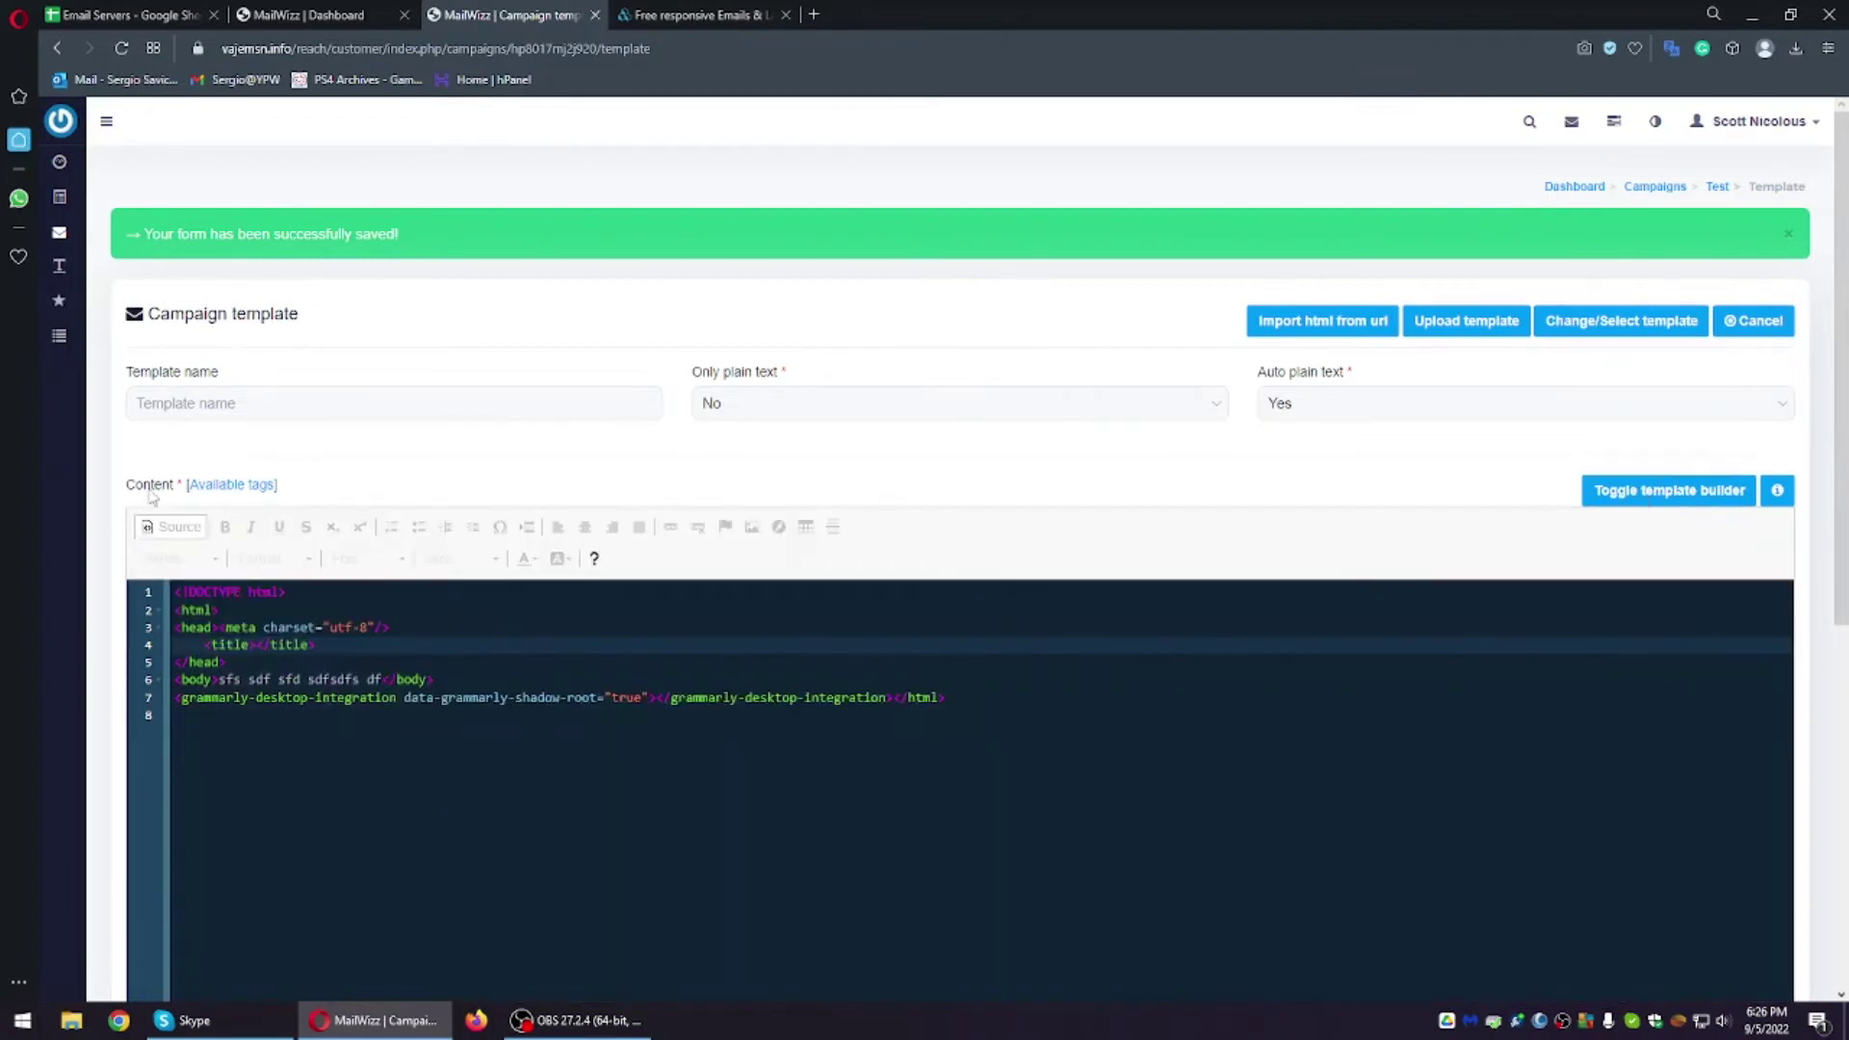
{"action": "left_click", "coordinate": [177, 536]}
{"action": "key", "text": "ctrl+a"}
{"action": "key", "text": "BackSpace"}
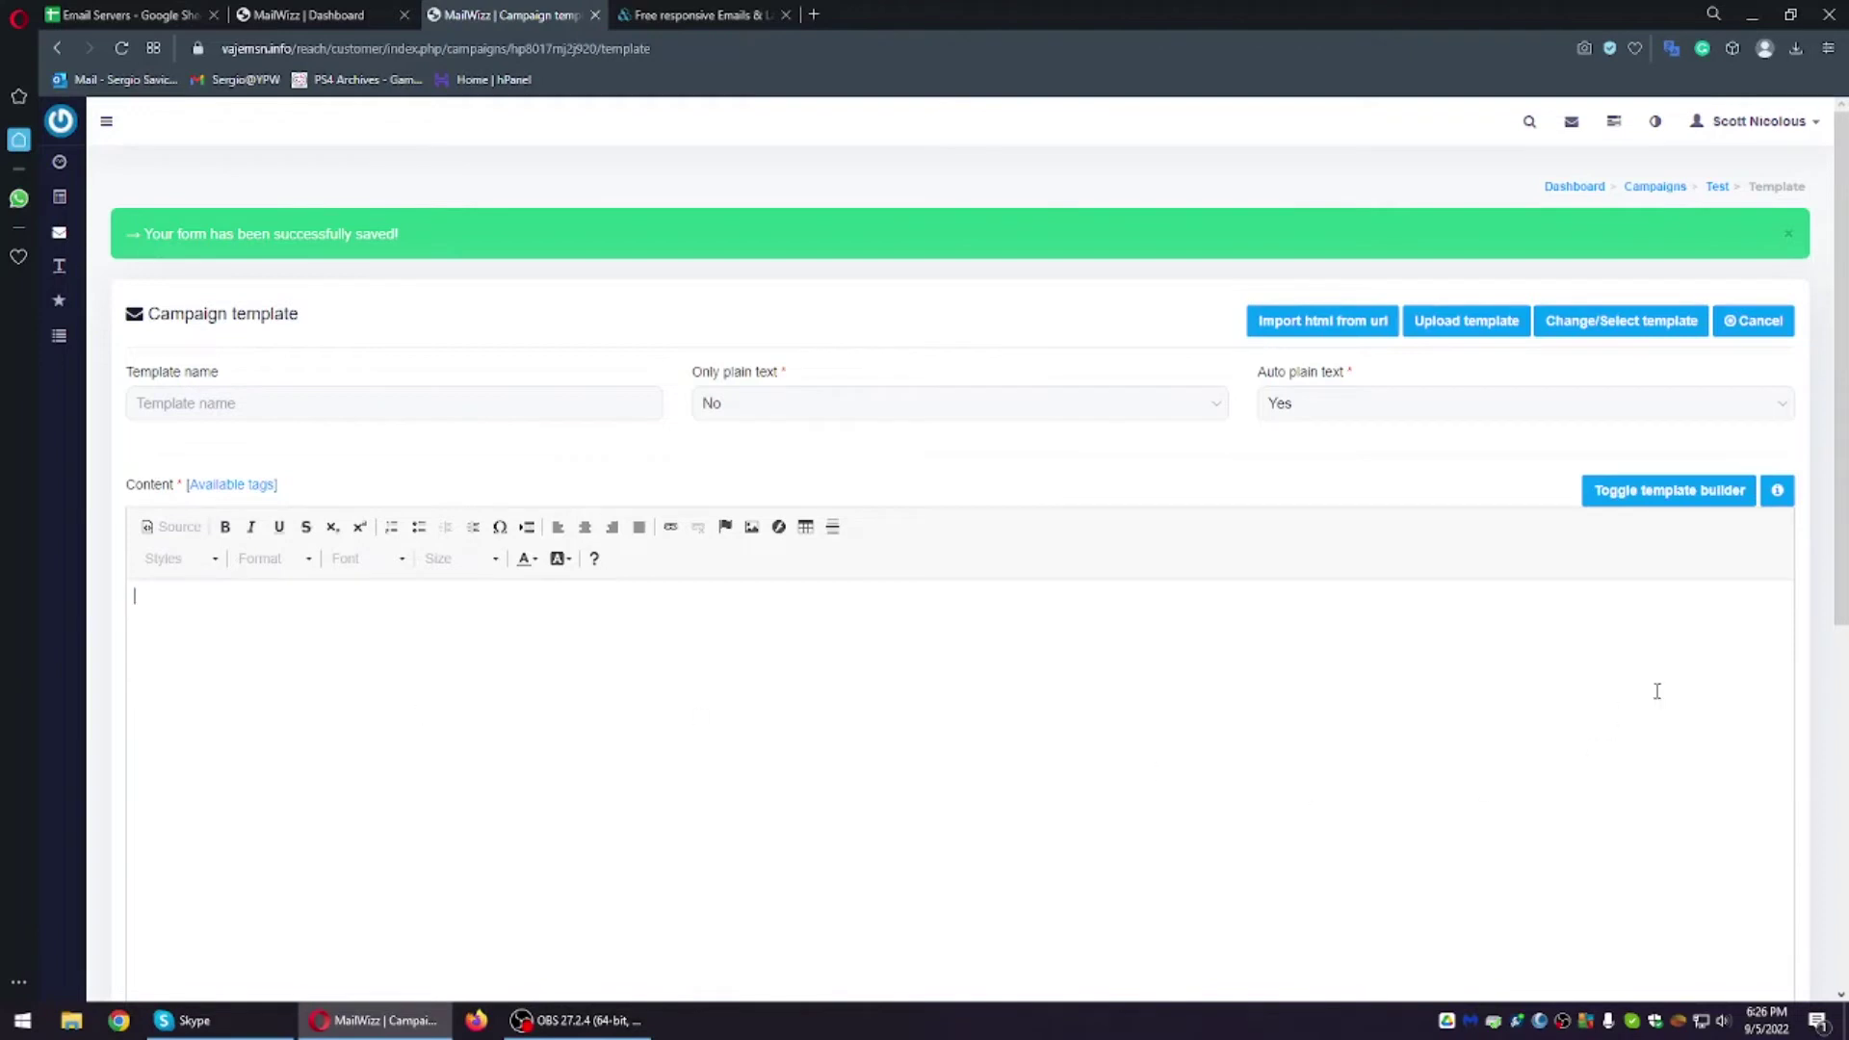
Step: In the template builder, add an Image block to the first section, and a Text block followed by a Boxed Text block to the middle section
{"action": "left_click", "coordinate": [1679, 507]}
{"action": "scroll", "coordinate": [1093, 642], "scroll_direction": "down", "scroll_amount": 1}
{"action": "left_click_drag", "start_coordinate": [1551, 499], "coordinate": [770, 462]}
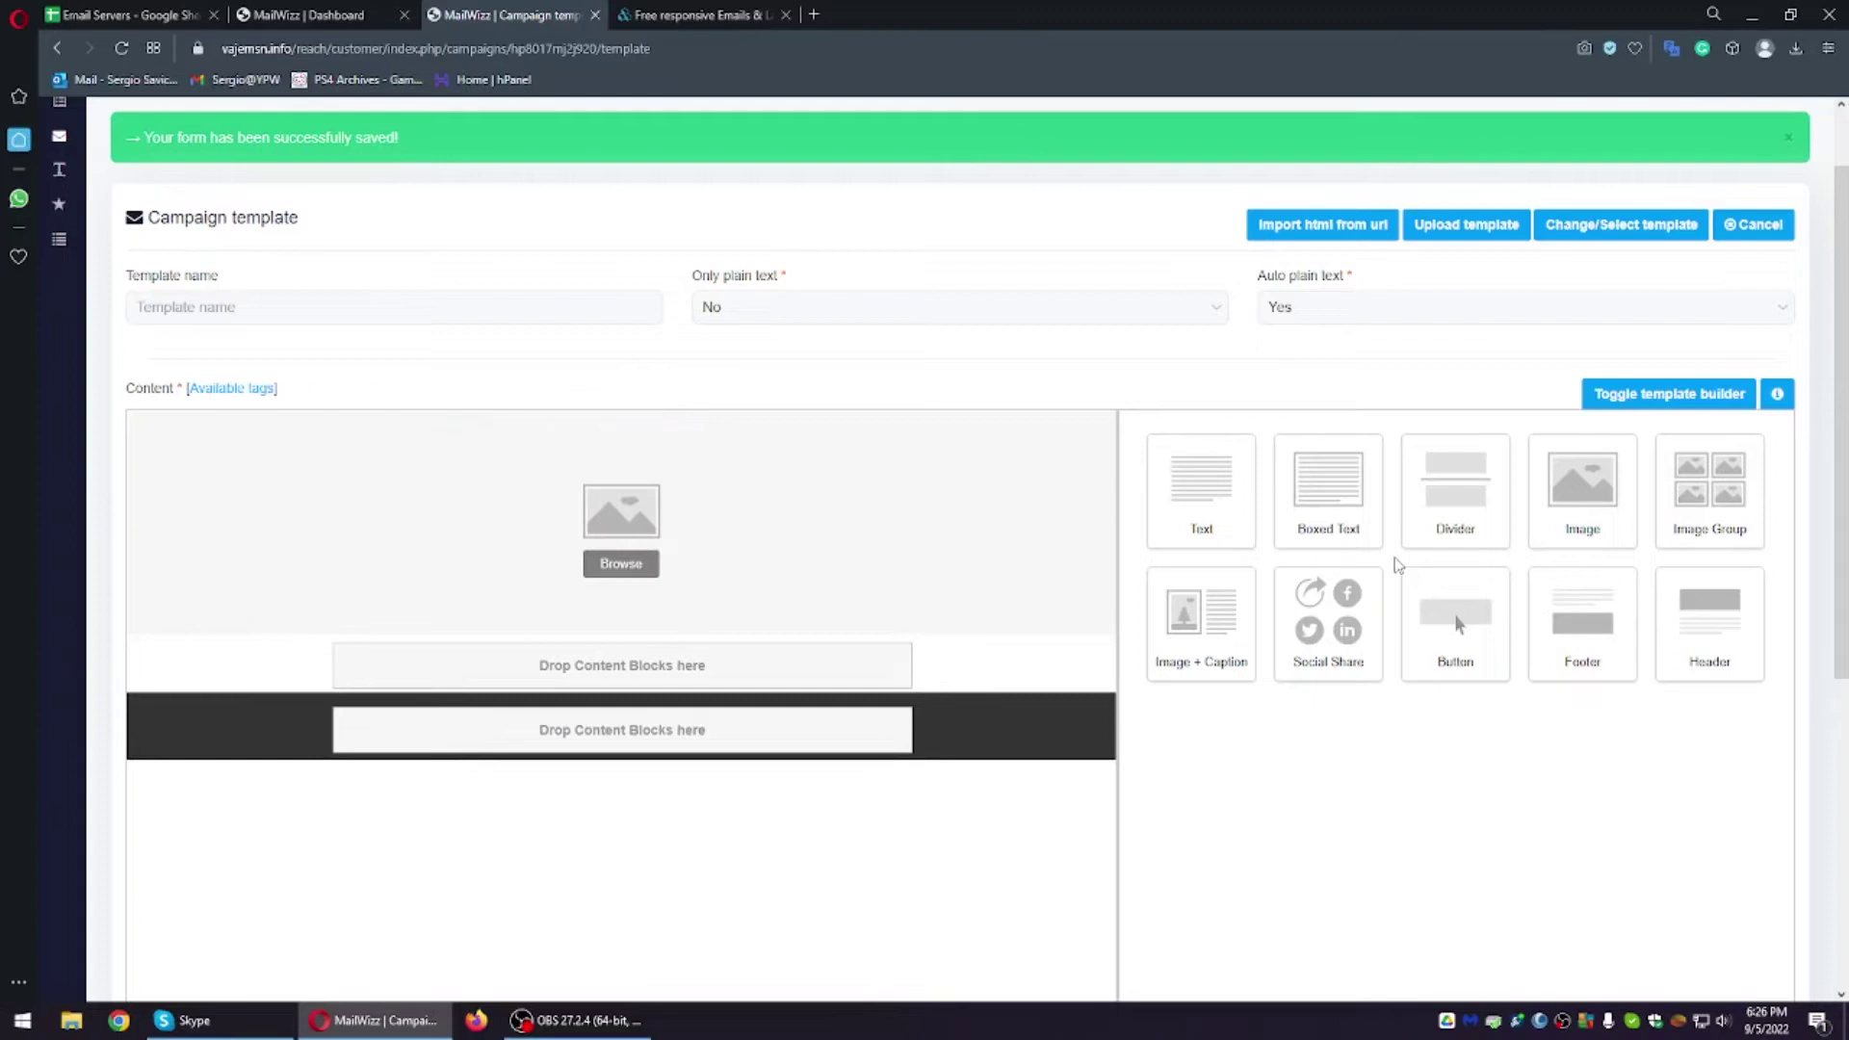
{"action": "left_click_drag", "start_coordinate": [1236, 500], "coordinate": [737, 674]}
{"action": "scroll", "coordinate": [809, 681], "scroll_direction": "down", "scroll_amount": 1}
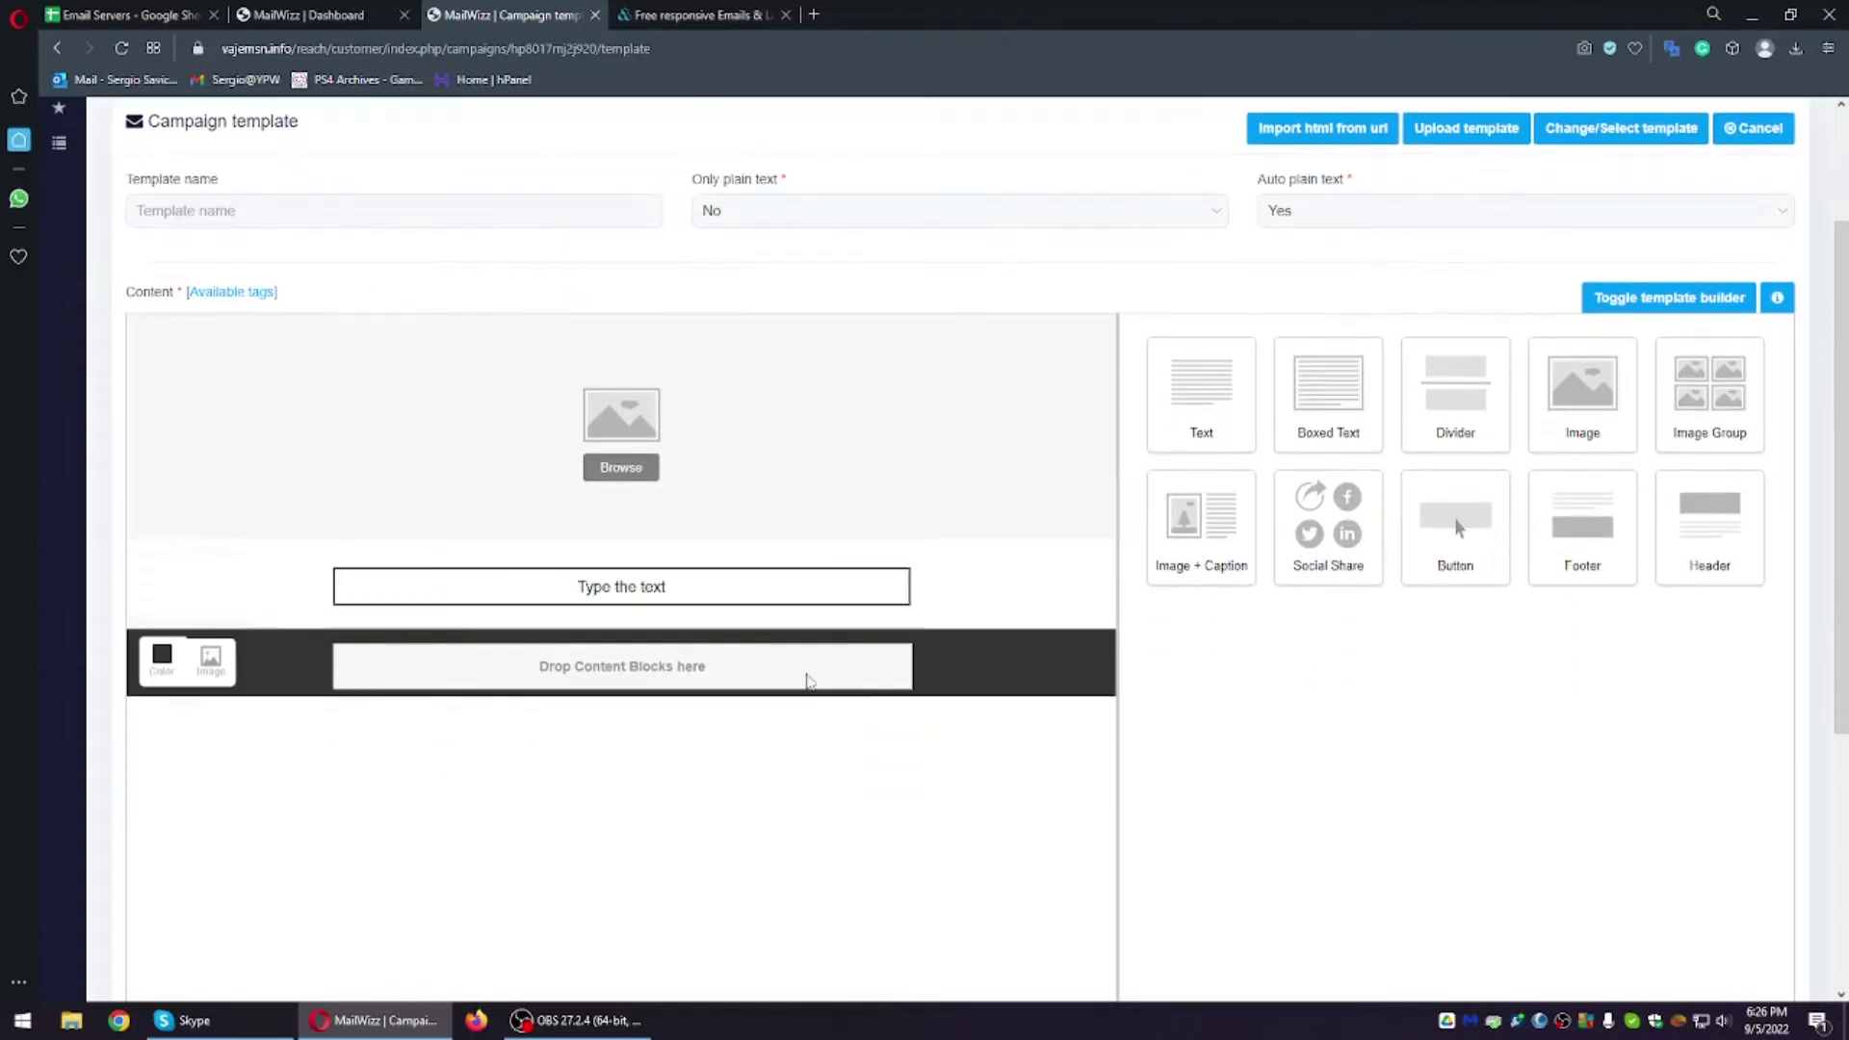
{"action": "left_click_drag", "start_coordinate": [1321, 405], "coordinate": [693, 621]}
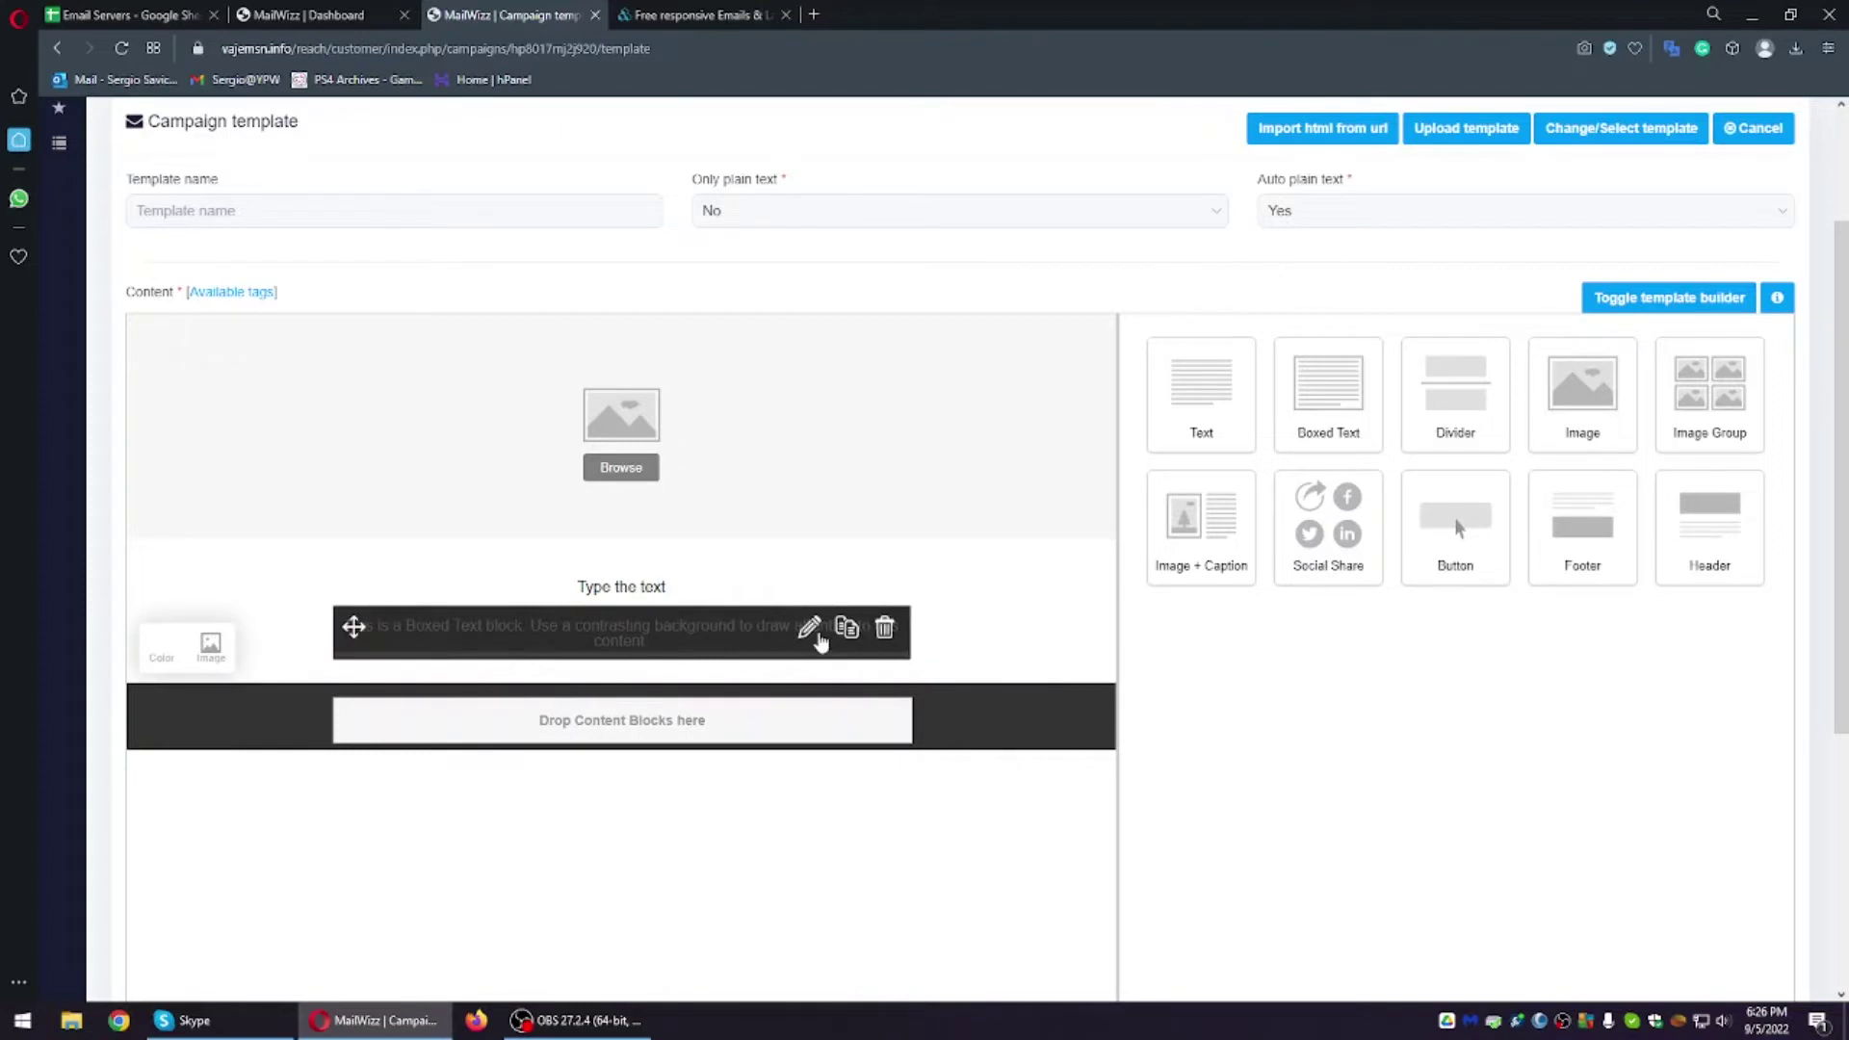
Step: Look at the Boxed Text block's editing options, close them and add a Social Share block below it
{"action": "left_click", "coordinate": [816, 635]}
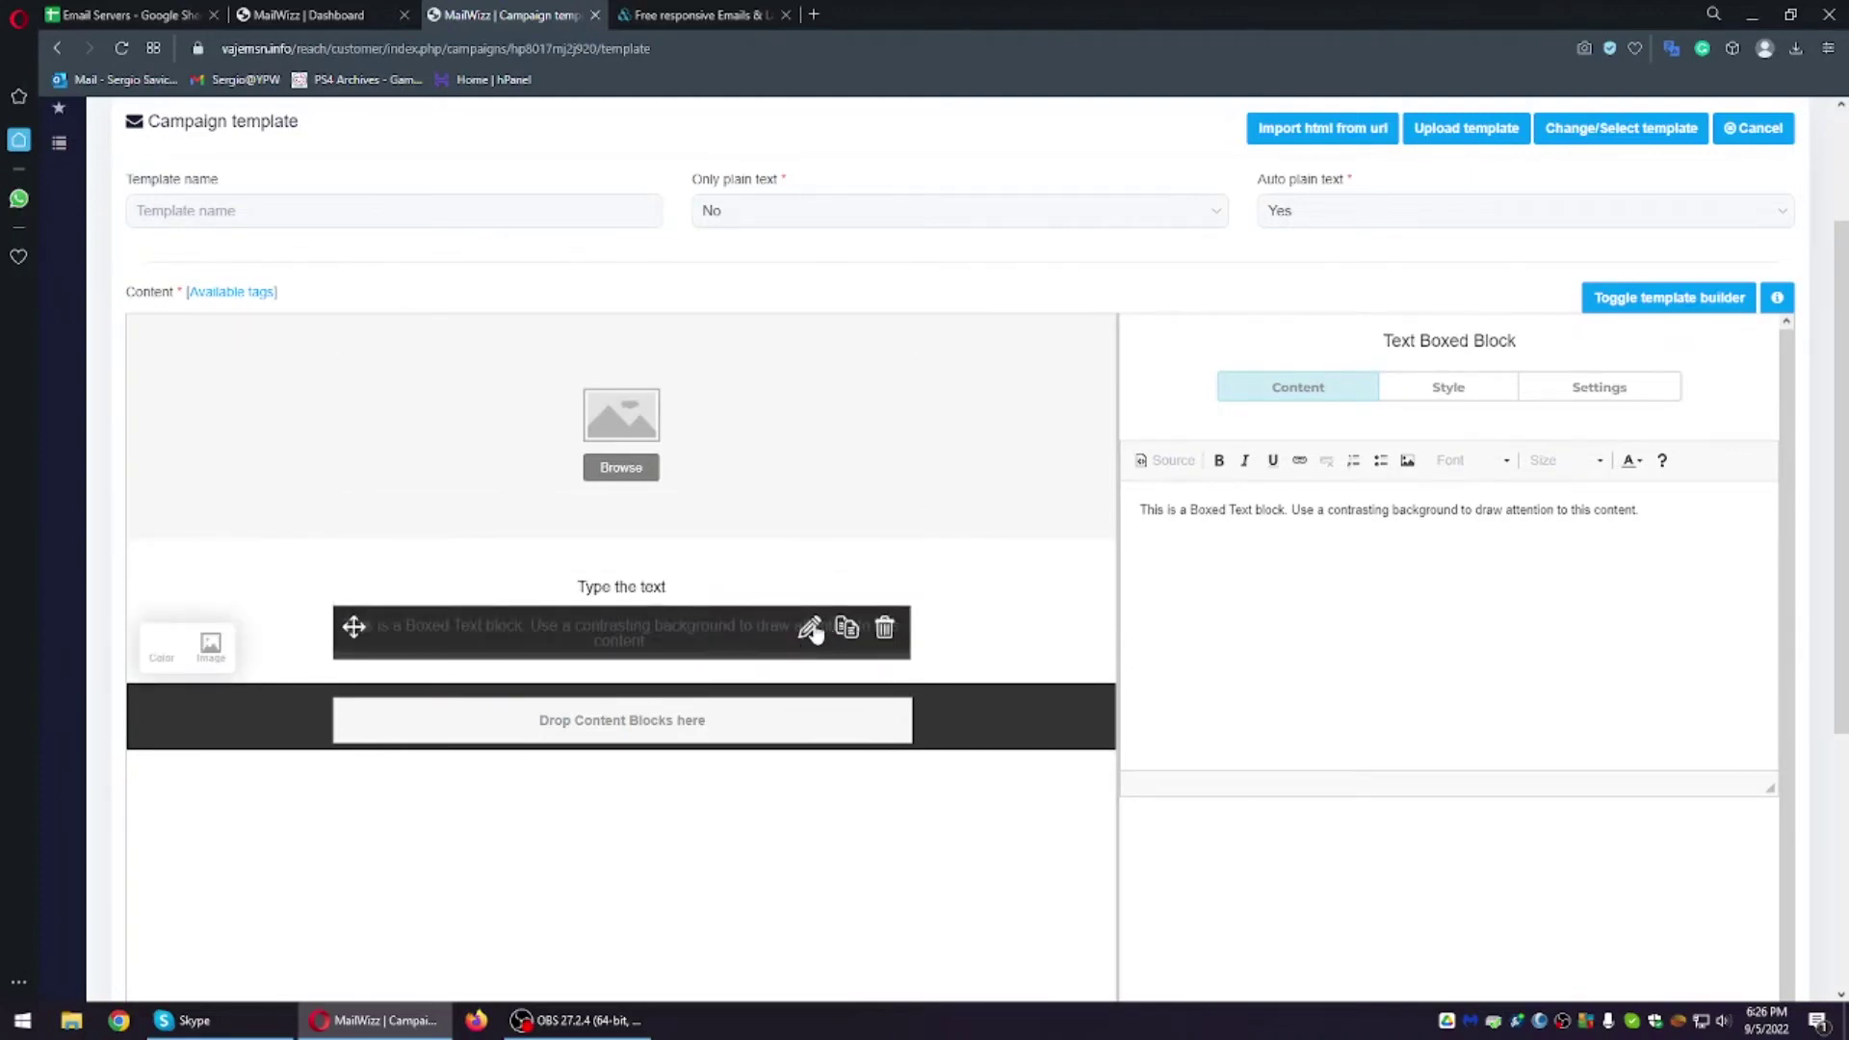
{"action": "scroll", "coordinate": [1218, 828], "scroll_direction": "down", "scroll_amount": 4}
{"action": "left_click", "coordinate": [1186, 771]}
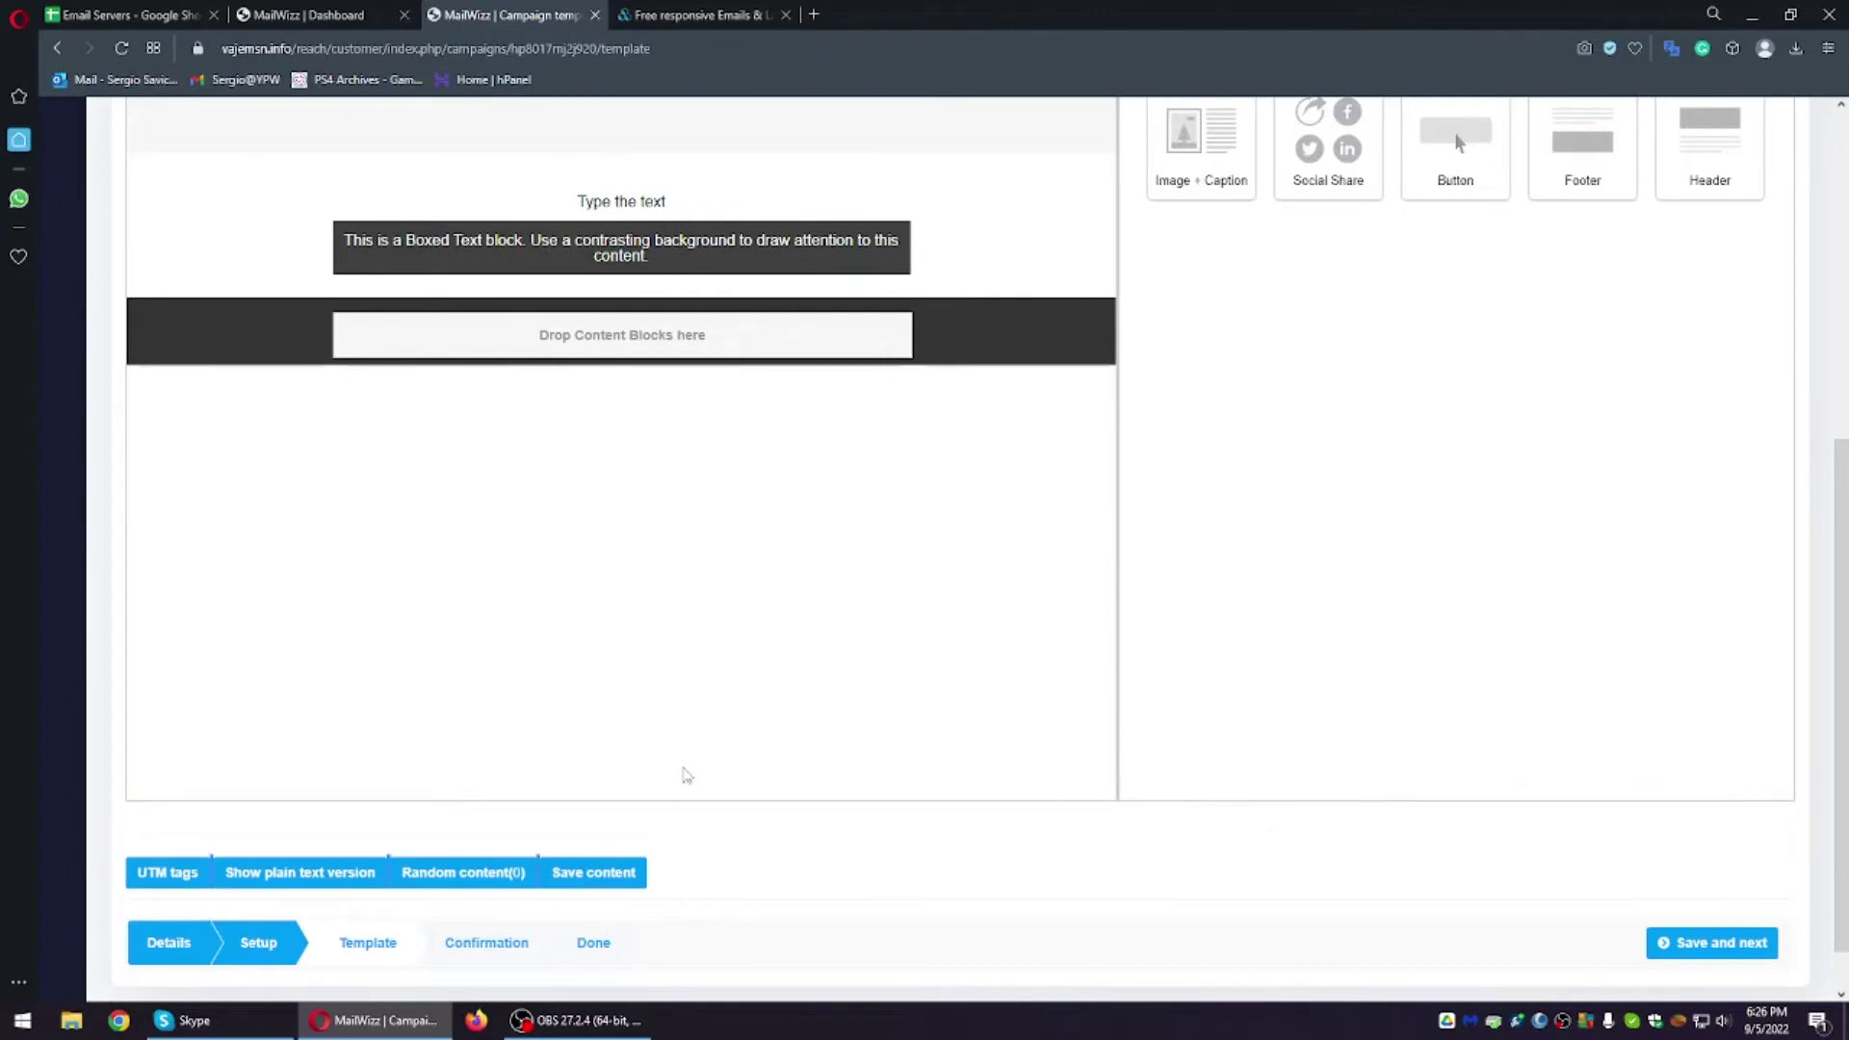
{"action": "left_click_drag", "start_coordinate": [1328, 624], "coordinate": [789, 770]}
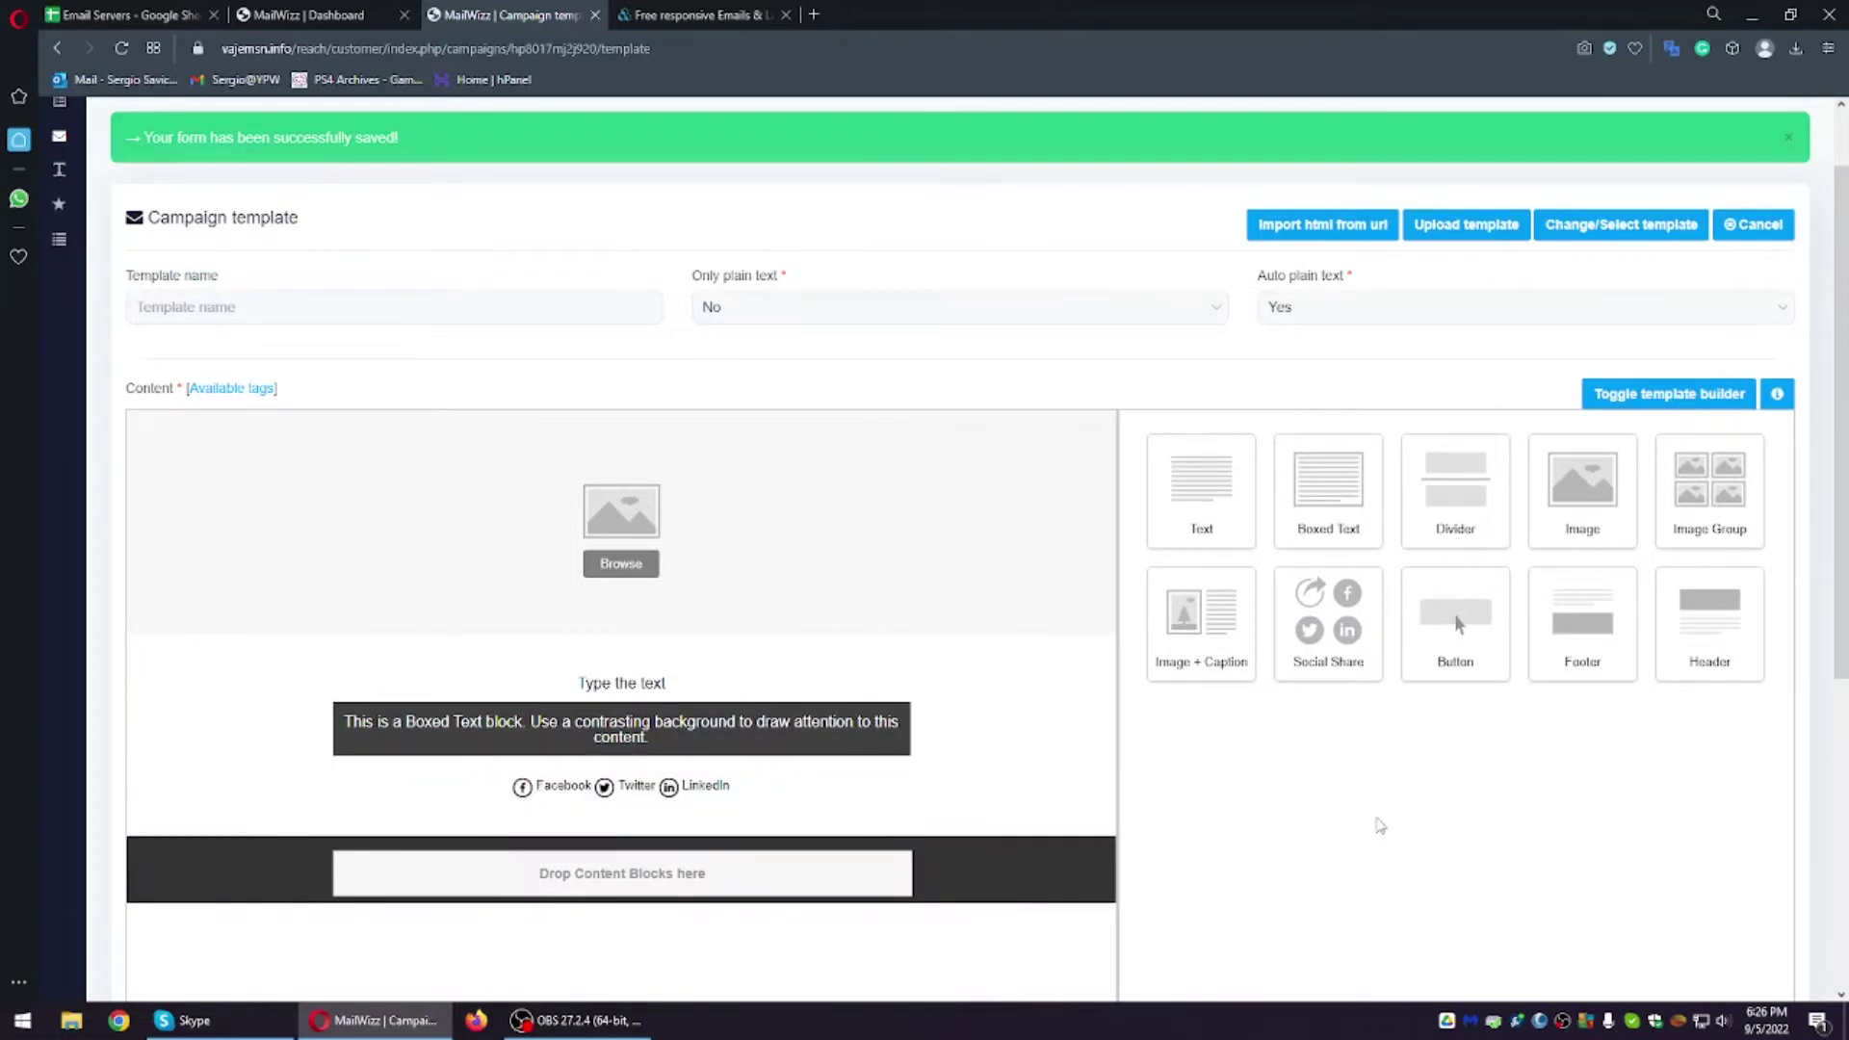
Step: Add a Button block below the Social Share block and a Footer block in the dark last section of the template
{"action": "left_click_drag", "start_coordinate": [1434, 657], "coordinate": [662, 840]}
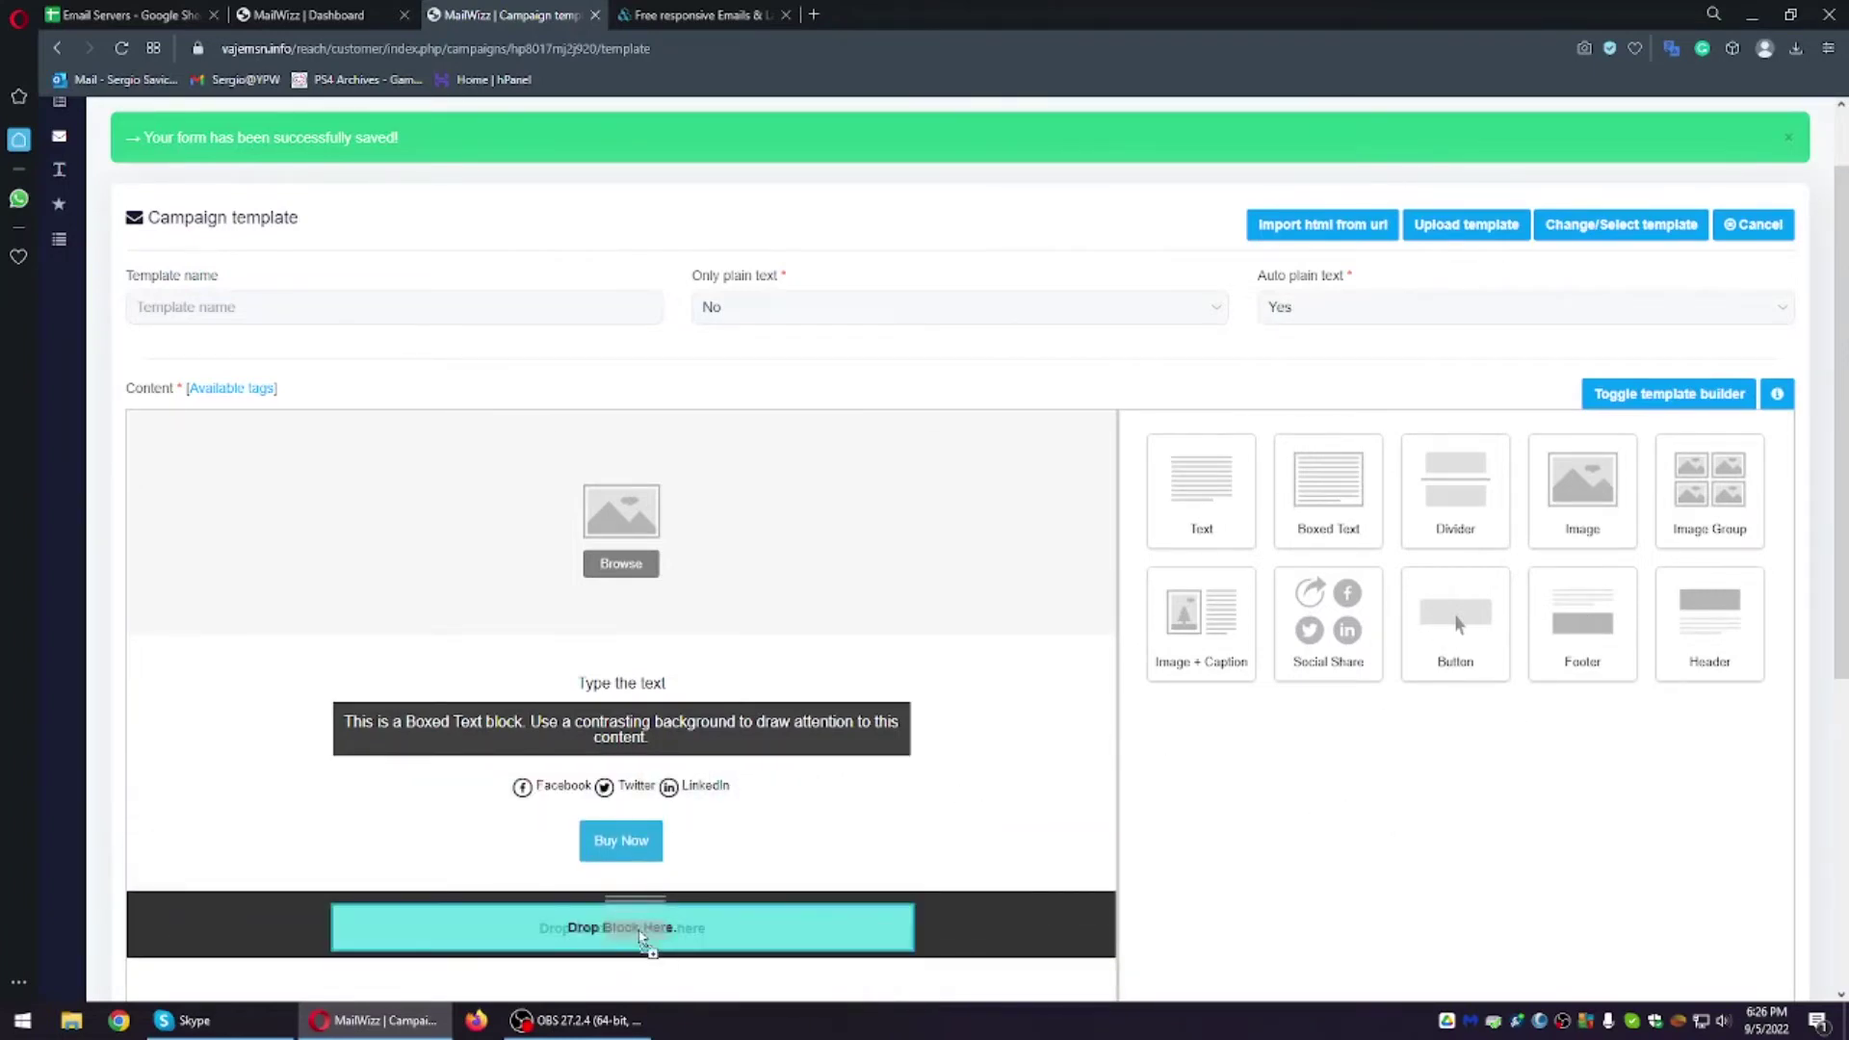
{"action": "scroll", "coordinate": [722, 867], "scroll_direction": "down", "scroll_amount": 1}
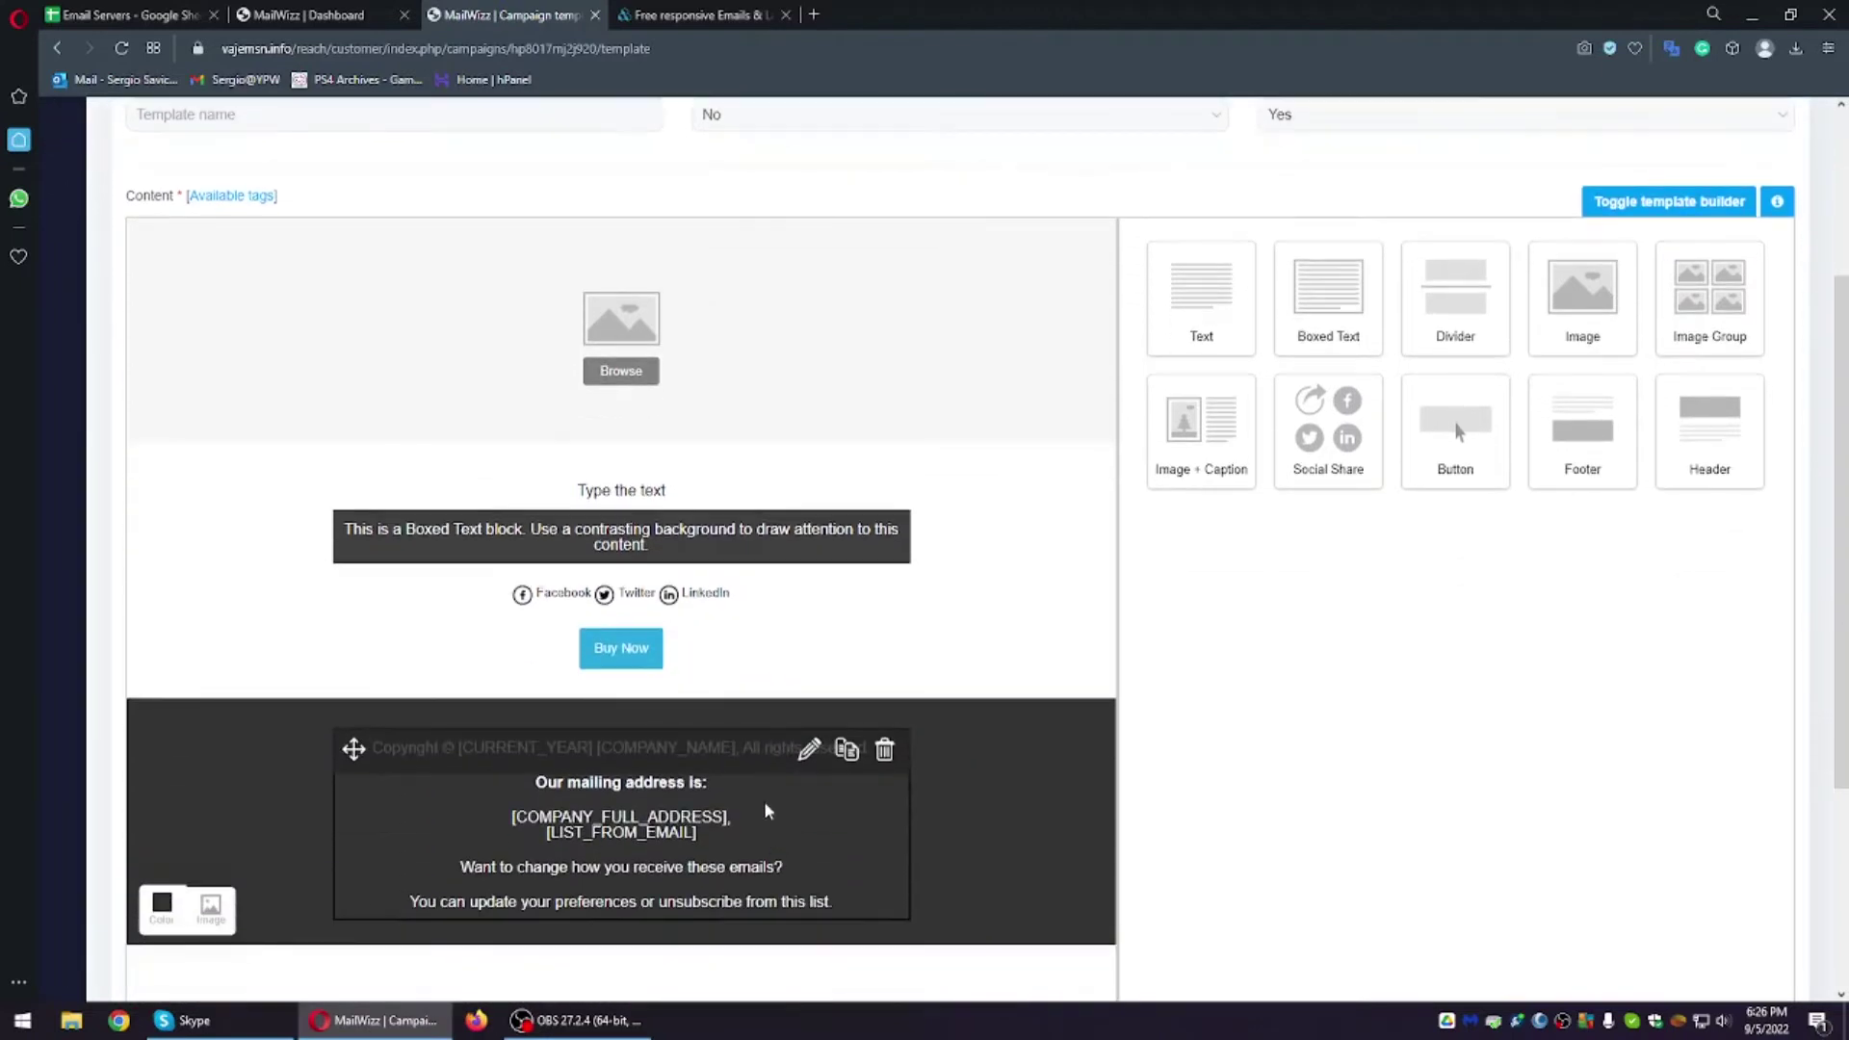
Step: In the Footer block's text, colour the "unsubscribe from this list" link blue and set its font size to 20
{"action": "left_click", "coordinate": [809, 748]}
{"action": "left_click_drag", "start_coordinate": [1651, 568], "coordinate": [1486, 566]}
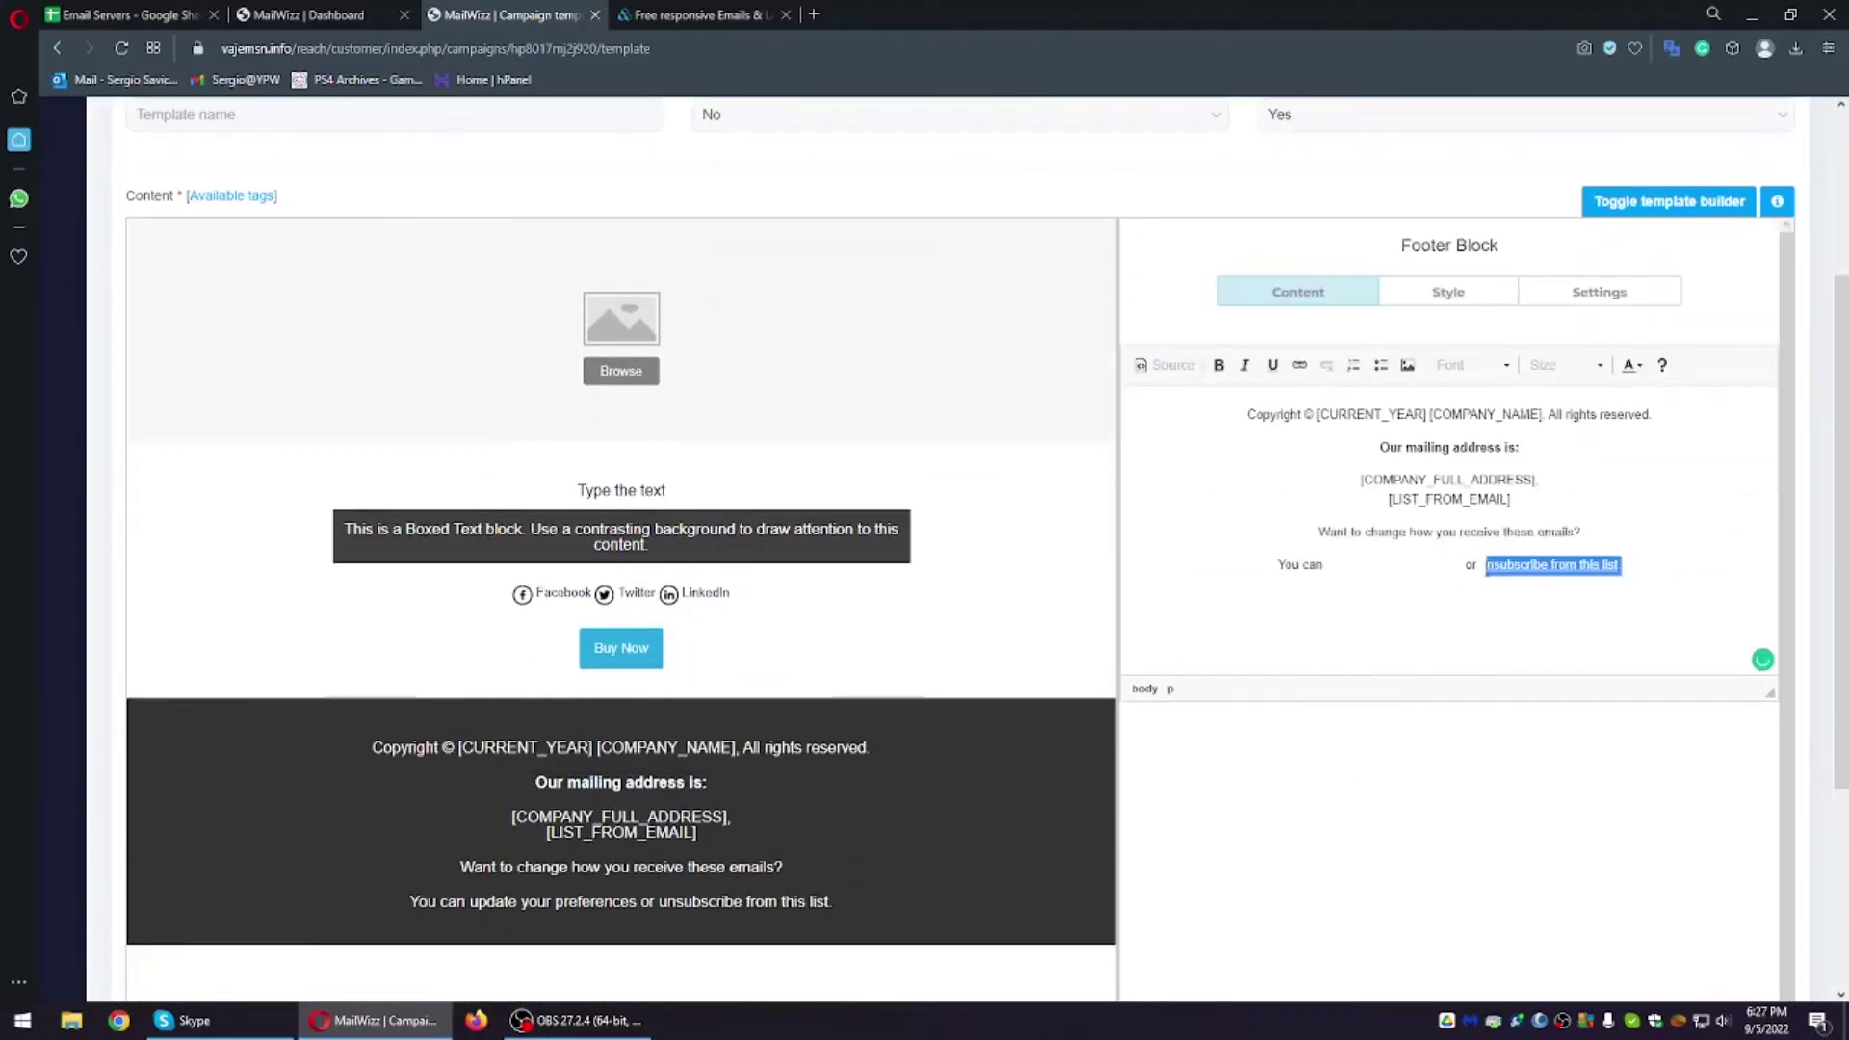
{"action": "left_click", "coordinate": [1636, 365]}
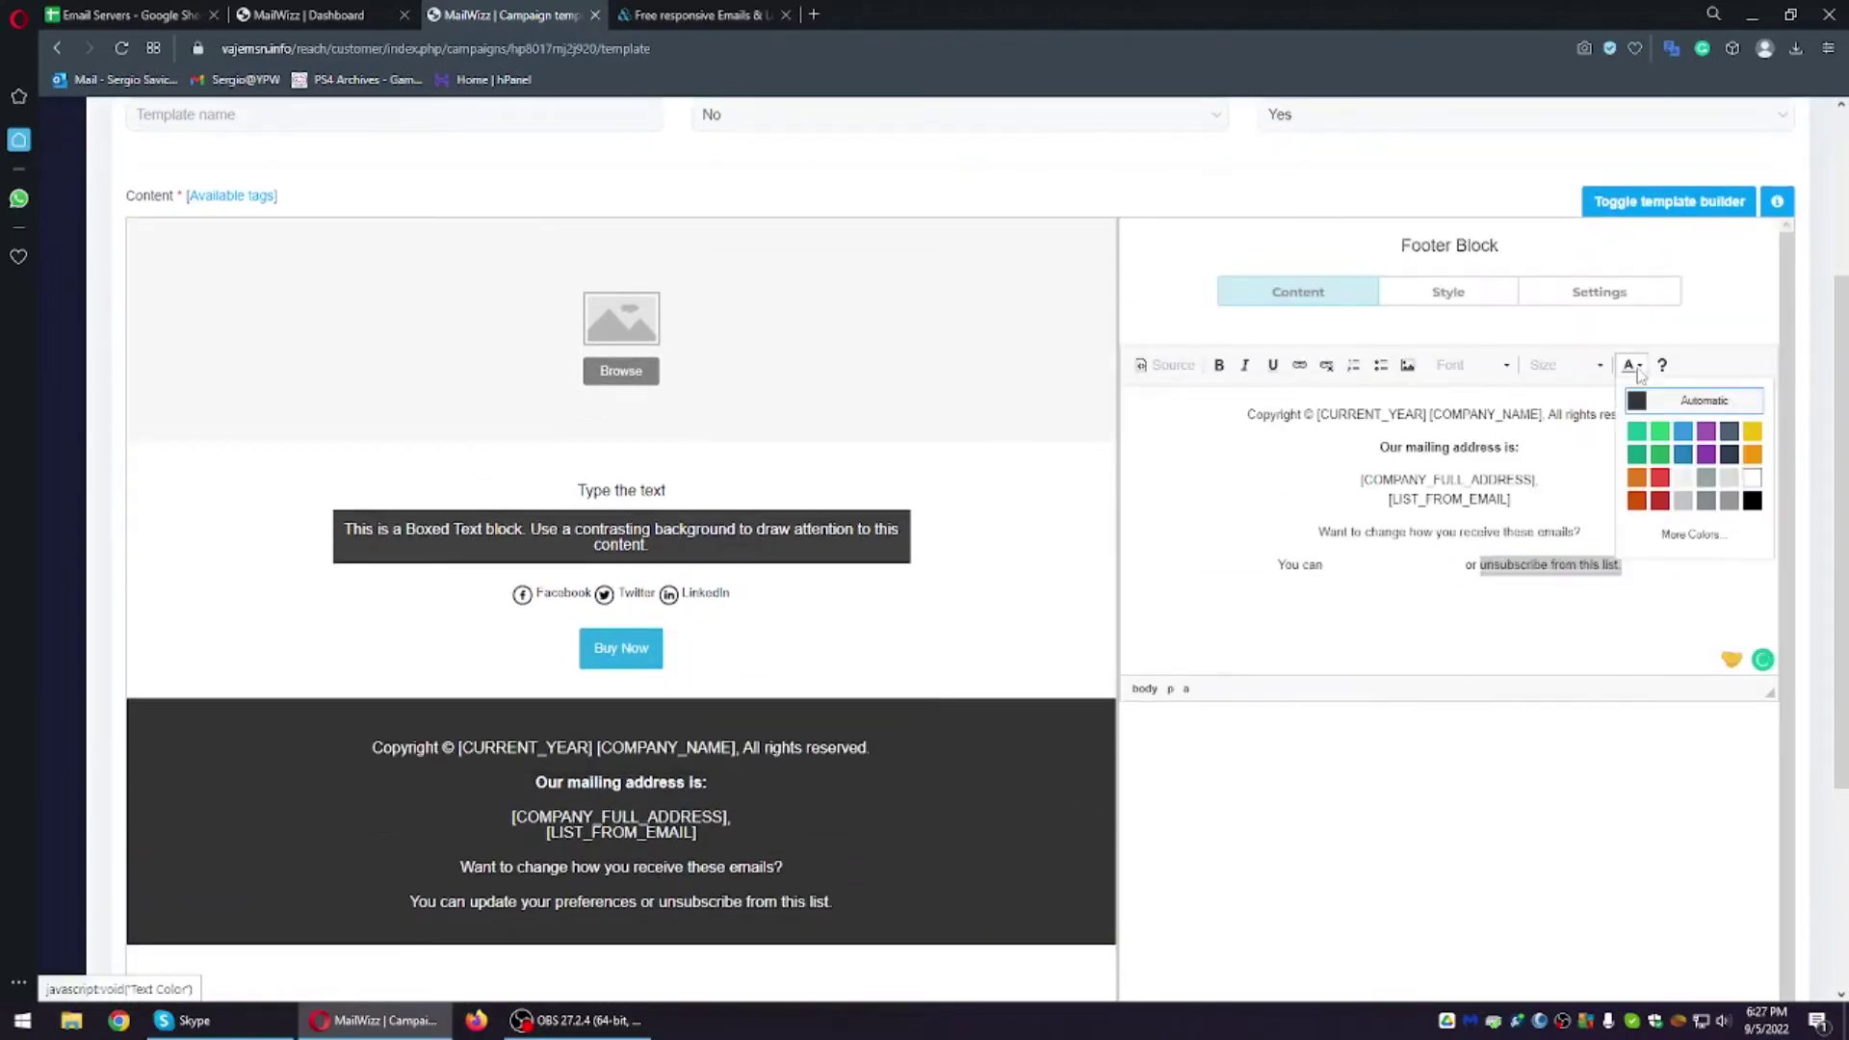
{"action": "left_click", "coordinate": [1687, 435]}
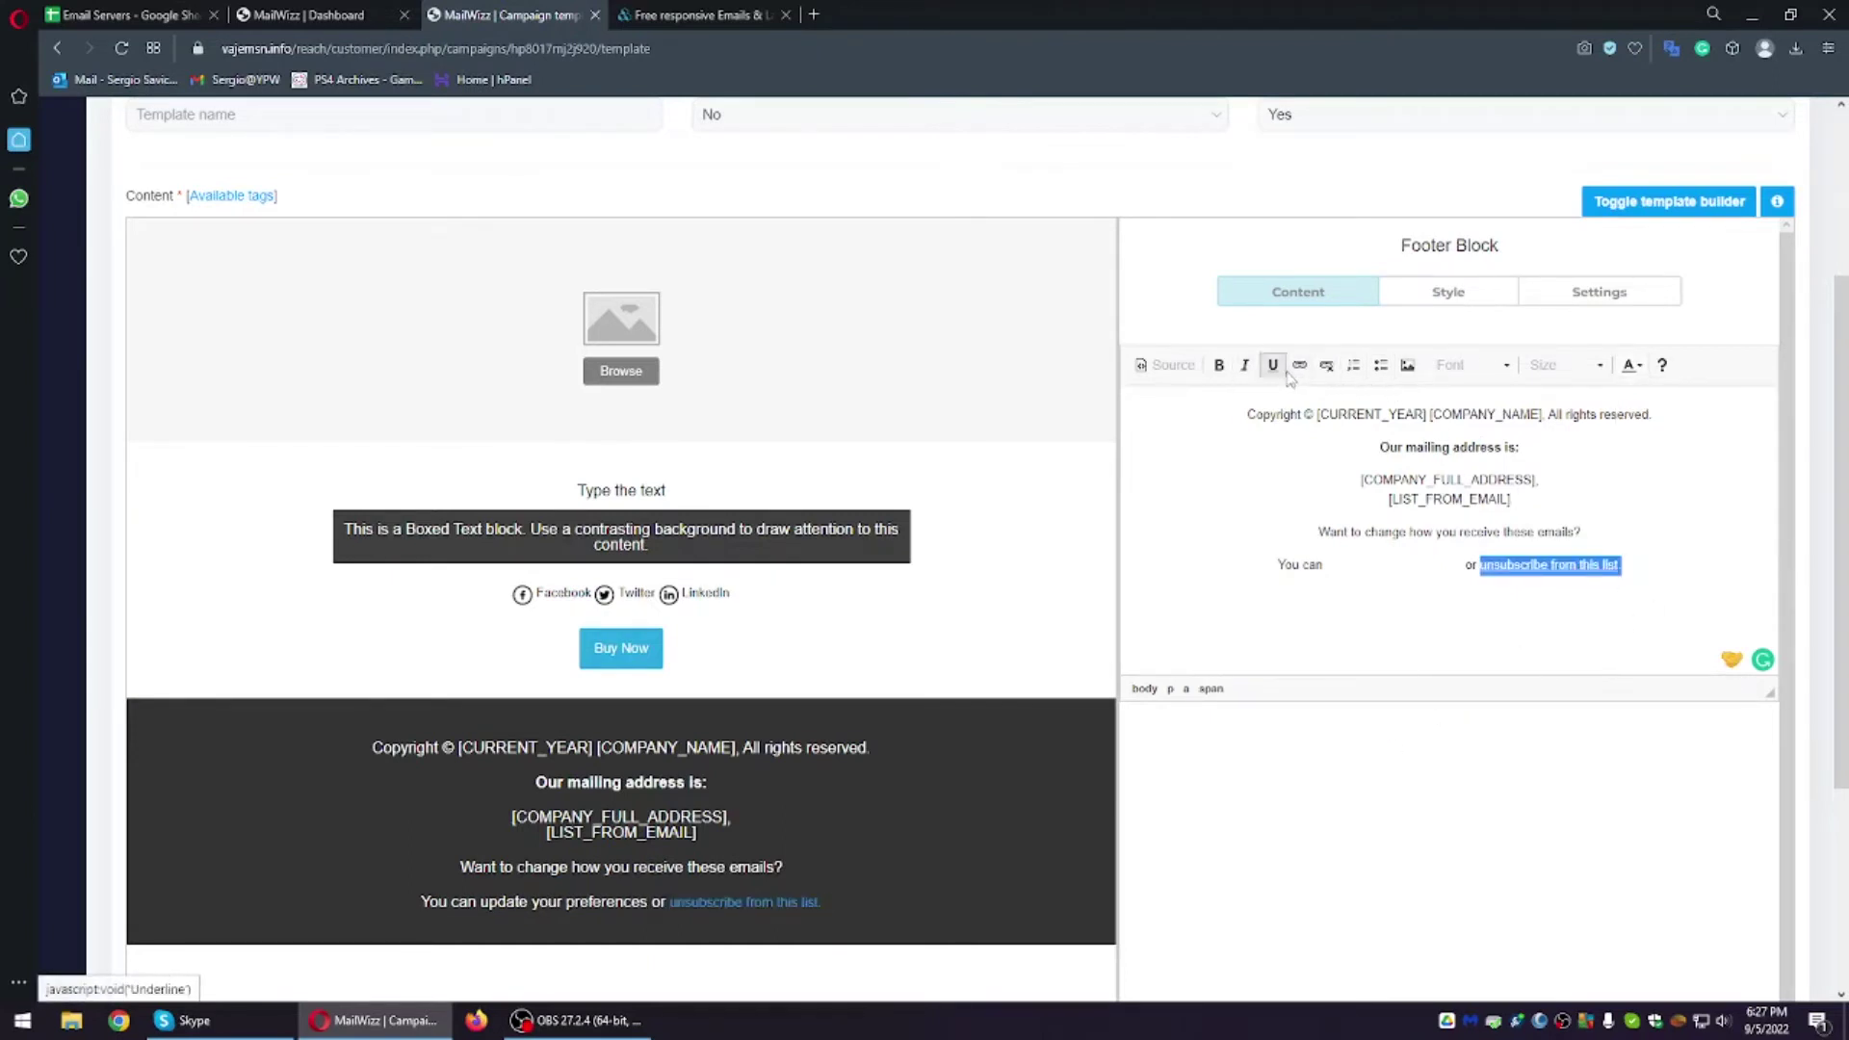
{"action": "left_click", "coordinate": [1471, 365]}
{"action": "left_click", "coordinate": [1562, 365]}
{"action": "scroll", "coordinate": [1554, 469], "scroll_direction": "down", "scroll_amount": 1}
{"action": "left_click", "coordinate": [1550, 467]}
{"action": "left_click", "coordinate": [1598, 532]}
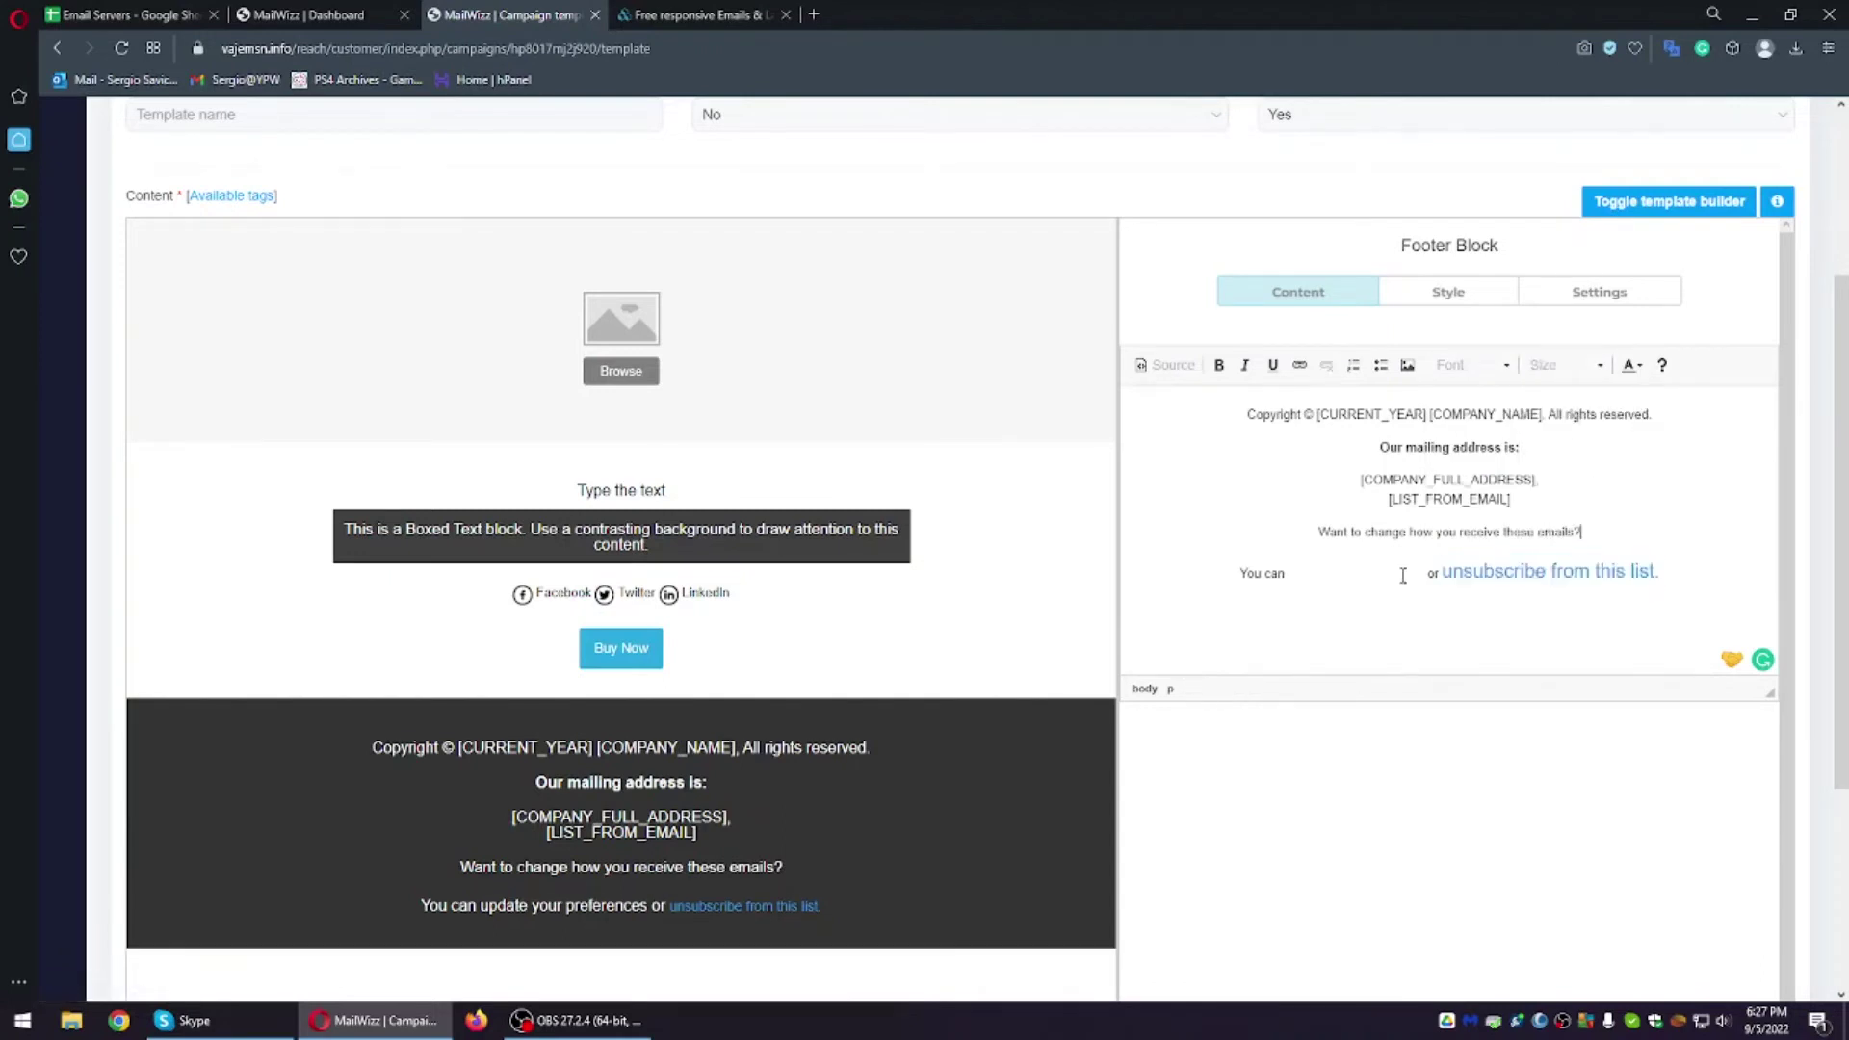
Step: Delete "update your preferences or" from the last line of the footer text
{"action": "left_click_drag", "start_coordinate": [1442, 573], "coordinate": [1290, 571]}
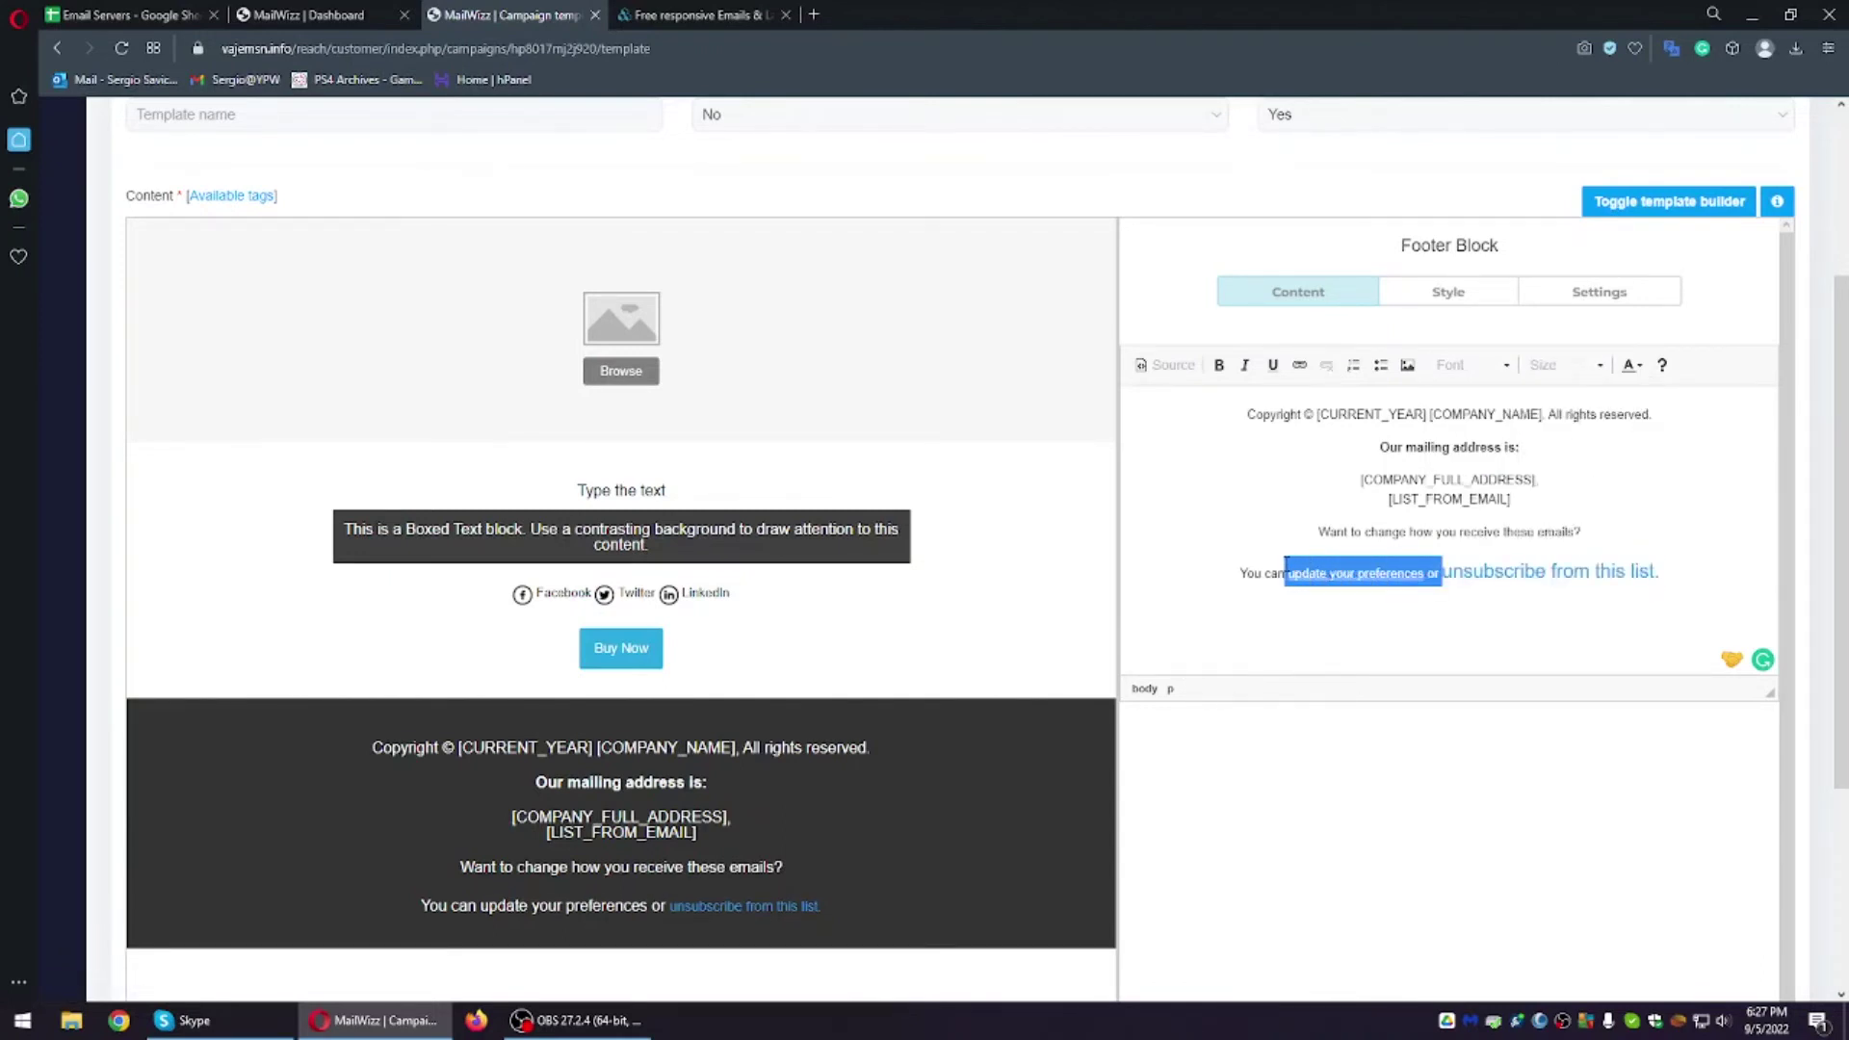
{"action": "key", "text": "BackSpace"}
{"action": "left_click_drag", "start_coordinate": [1577, 572], "coordinate": [1421, 572]}
{"action": "left_click", "coordinate": [1180, 638]}
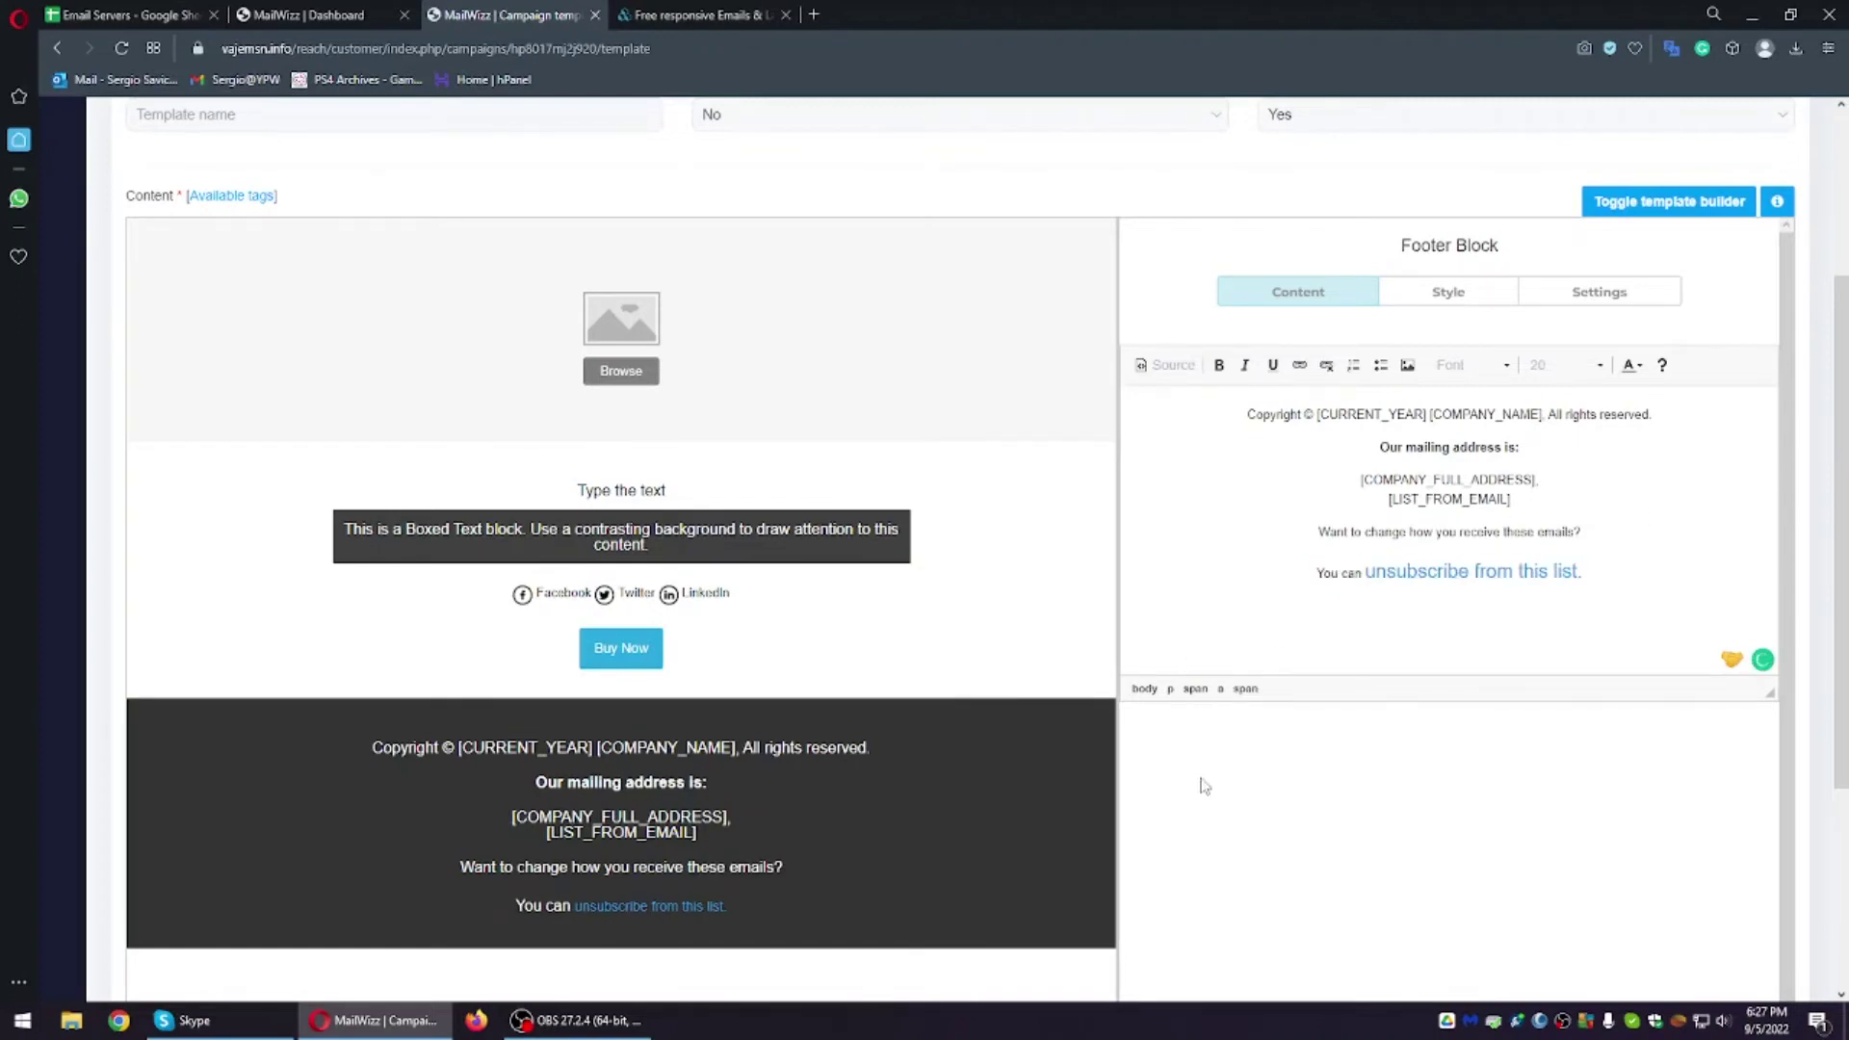
Step: Save and close the Footer block, and save the template to proceed to the campaign confirmation
{"action": "scroll", "coordinate": [1040, 735], "scroll_direction": "up", "scroll_amount": 3}
{"action": "scroll", "coordinate": [1480, 874], "scroll_direction": "down", "scroll_amount": 6}
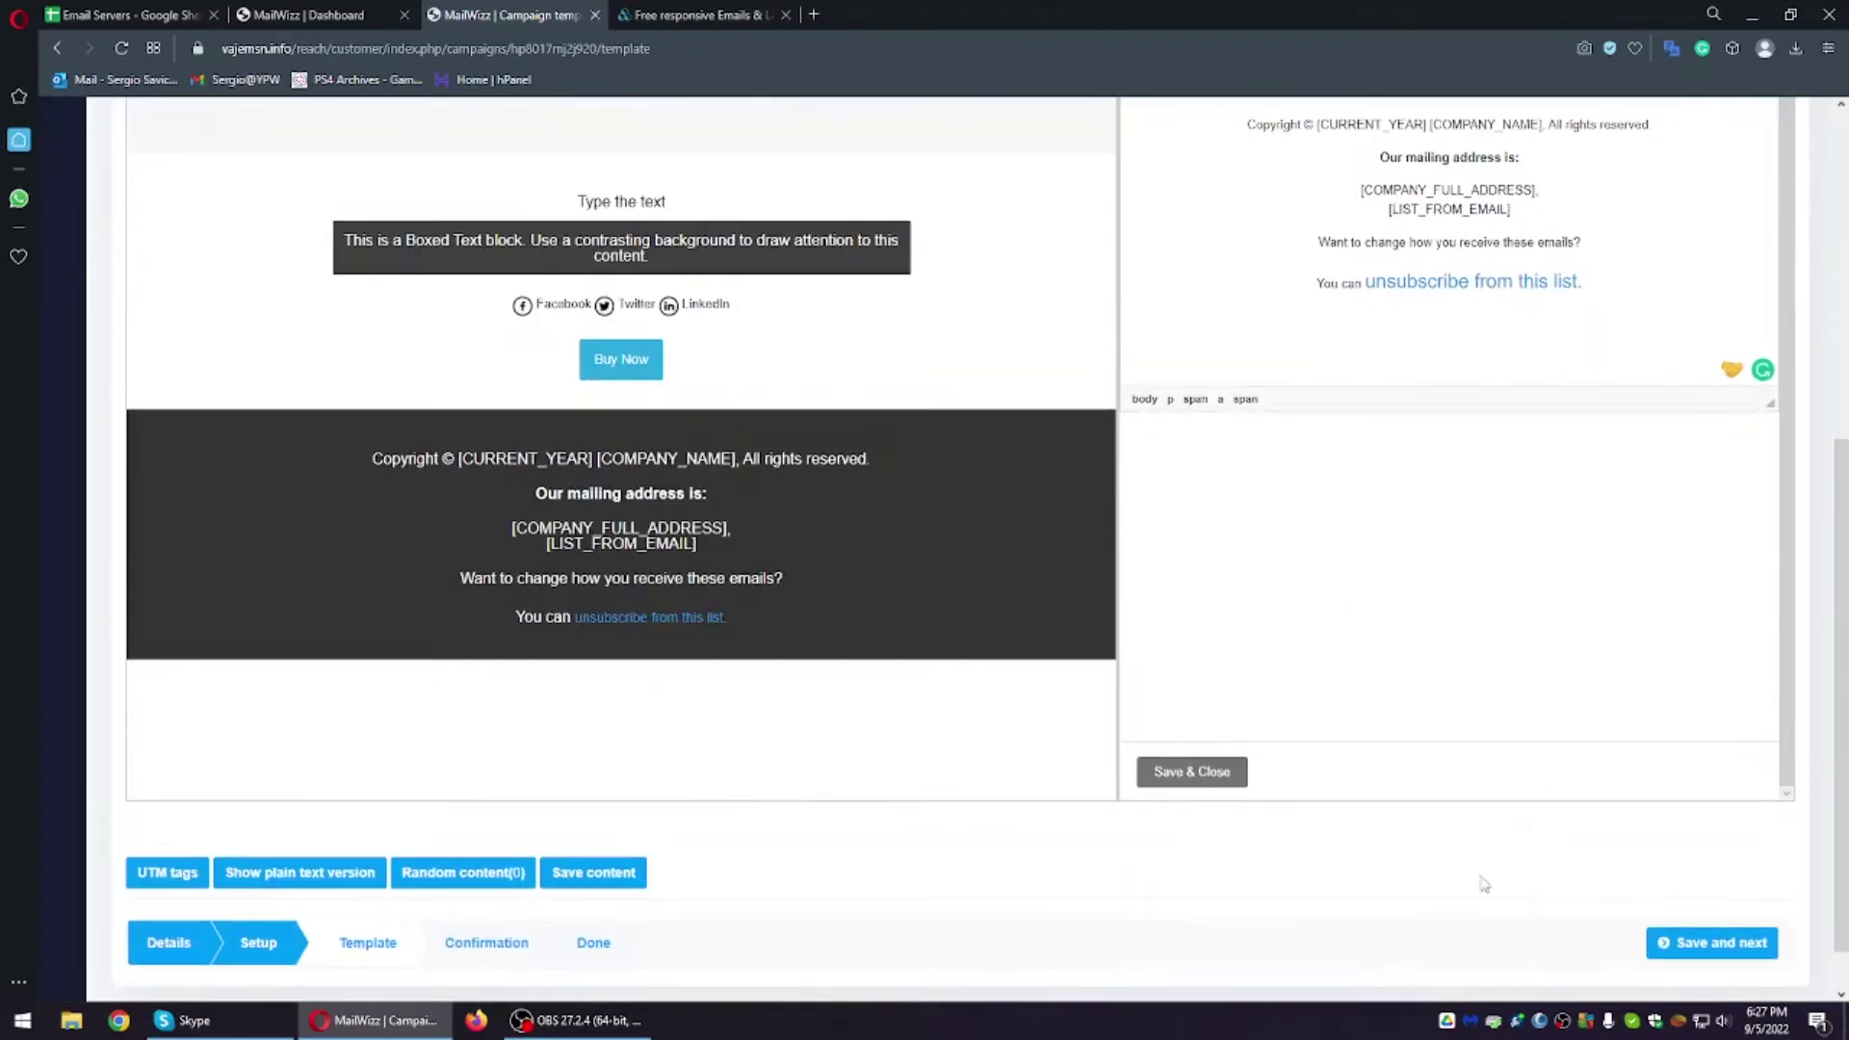
{"action": "left_click", "coordinate": [1182, 773]}
{"action": "left_click", "coordinate": [1709, 946]}
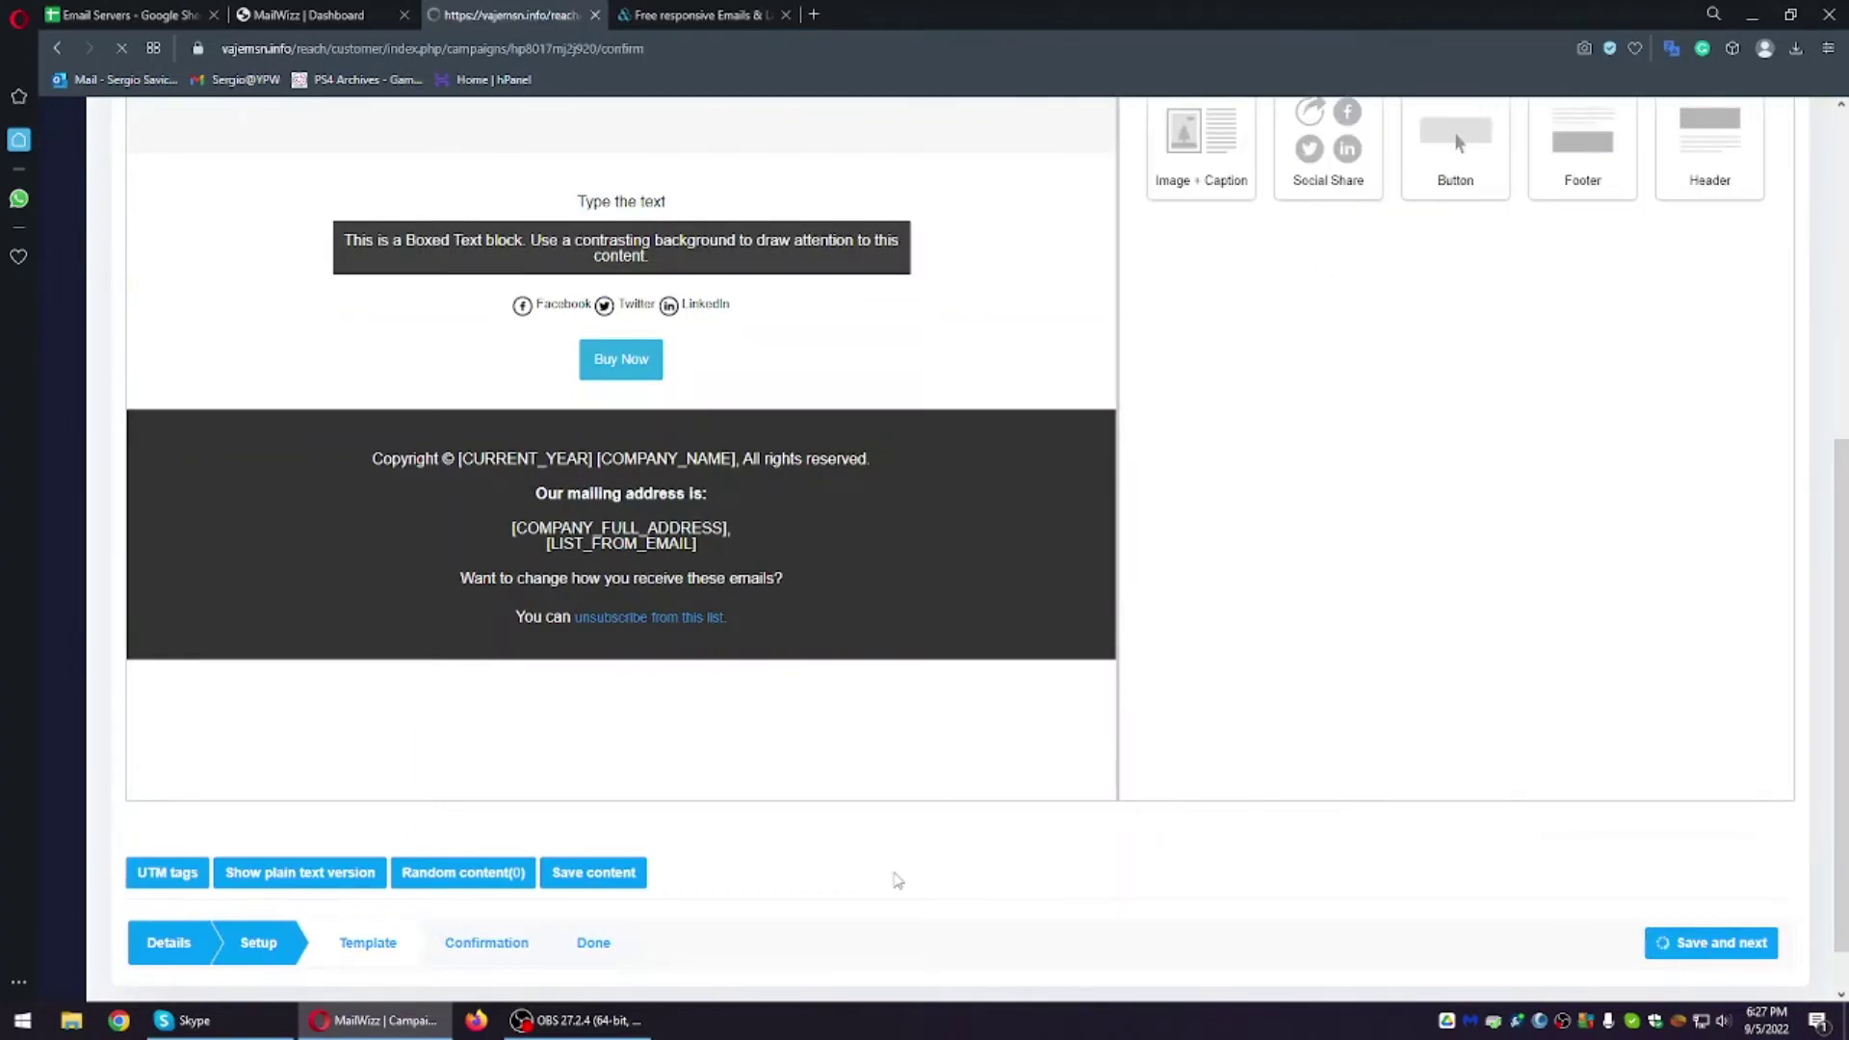
Step: Review the campaign confirmation summary, the available save and send options, and the estimated recipients count
{"action": "scroll", "coordinate": [1480, 842], "scroll_direction": "down", "scroll_amount": 1}
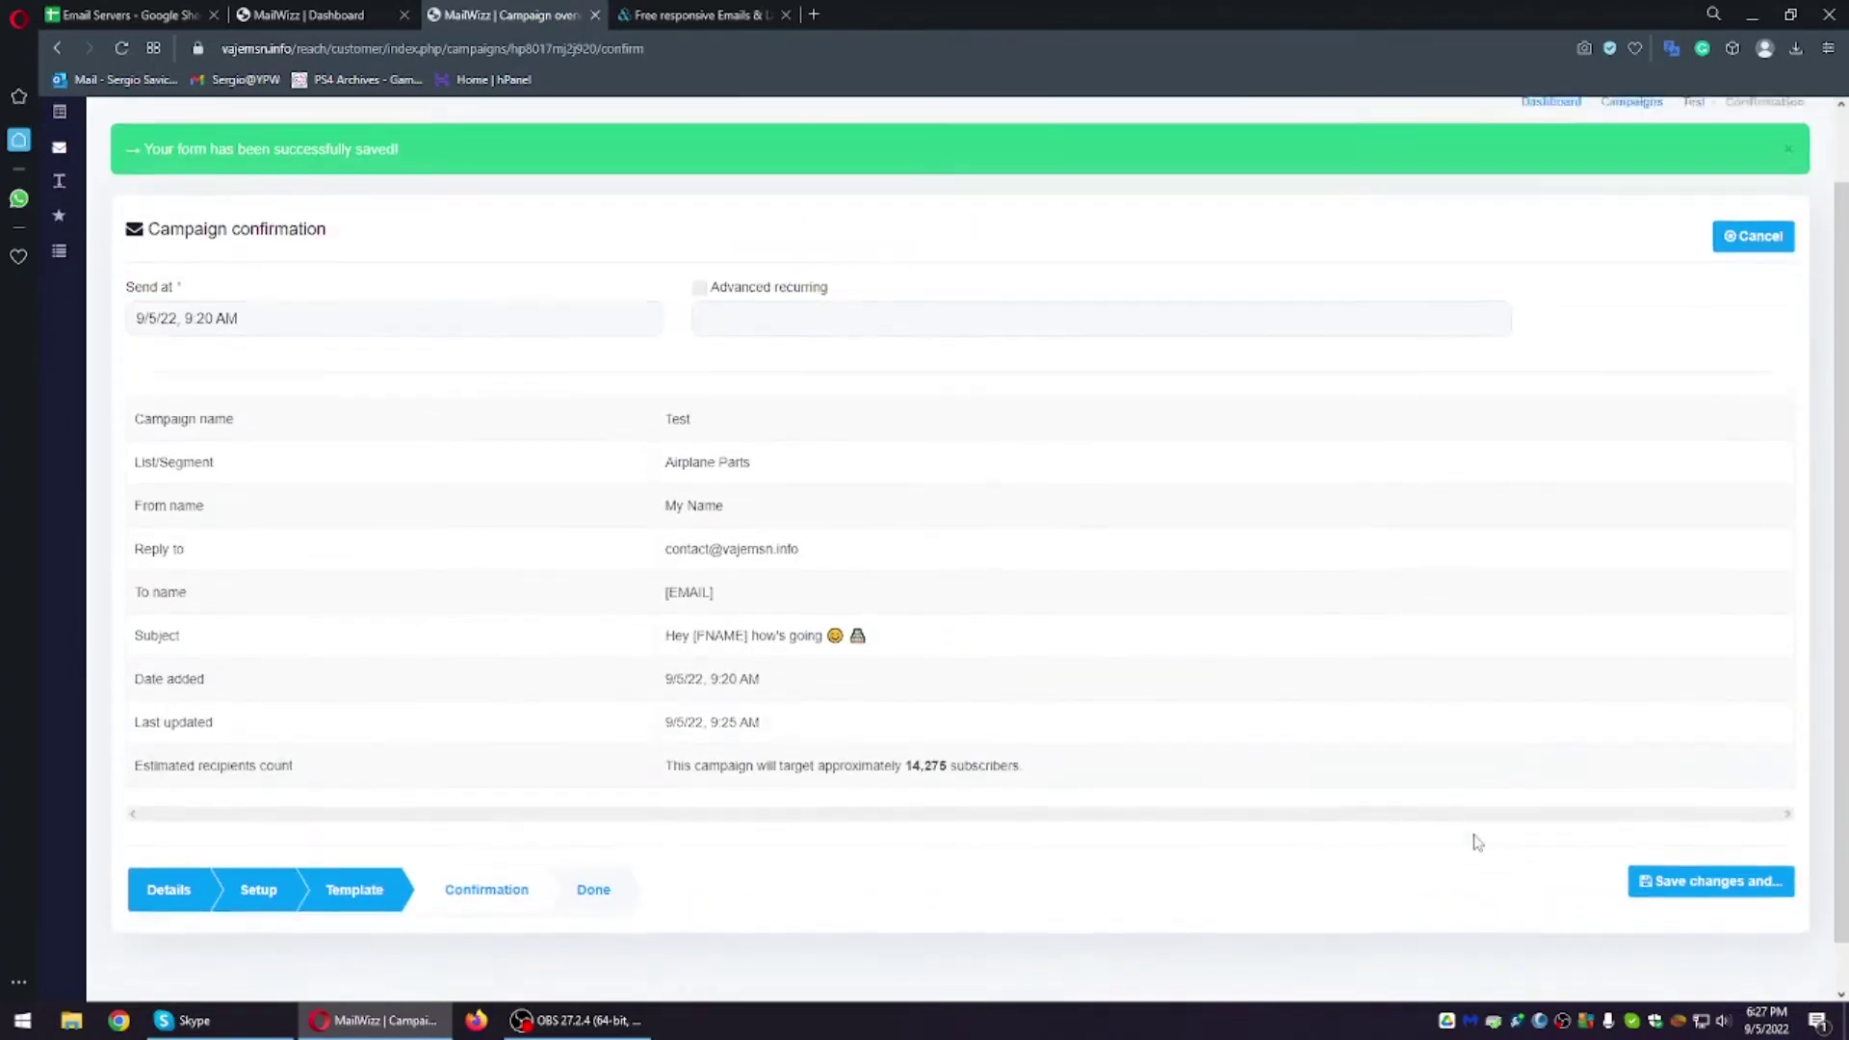
{"action": "left_click_drag", "start_coordinate": [655, 403], "coordinate": [1088, 740]}
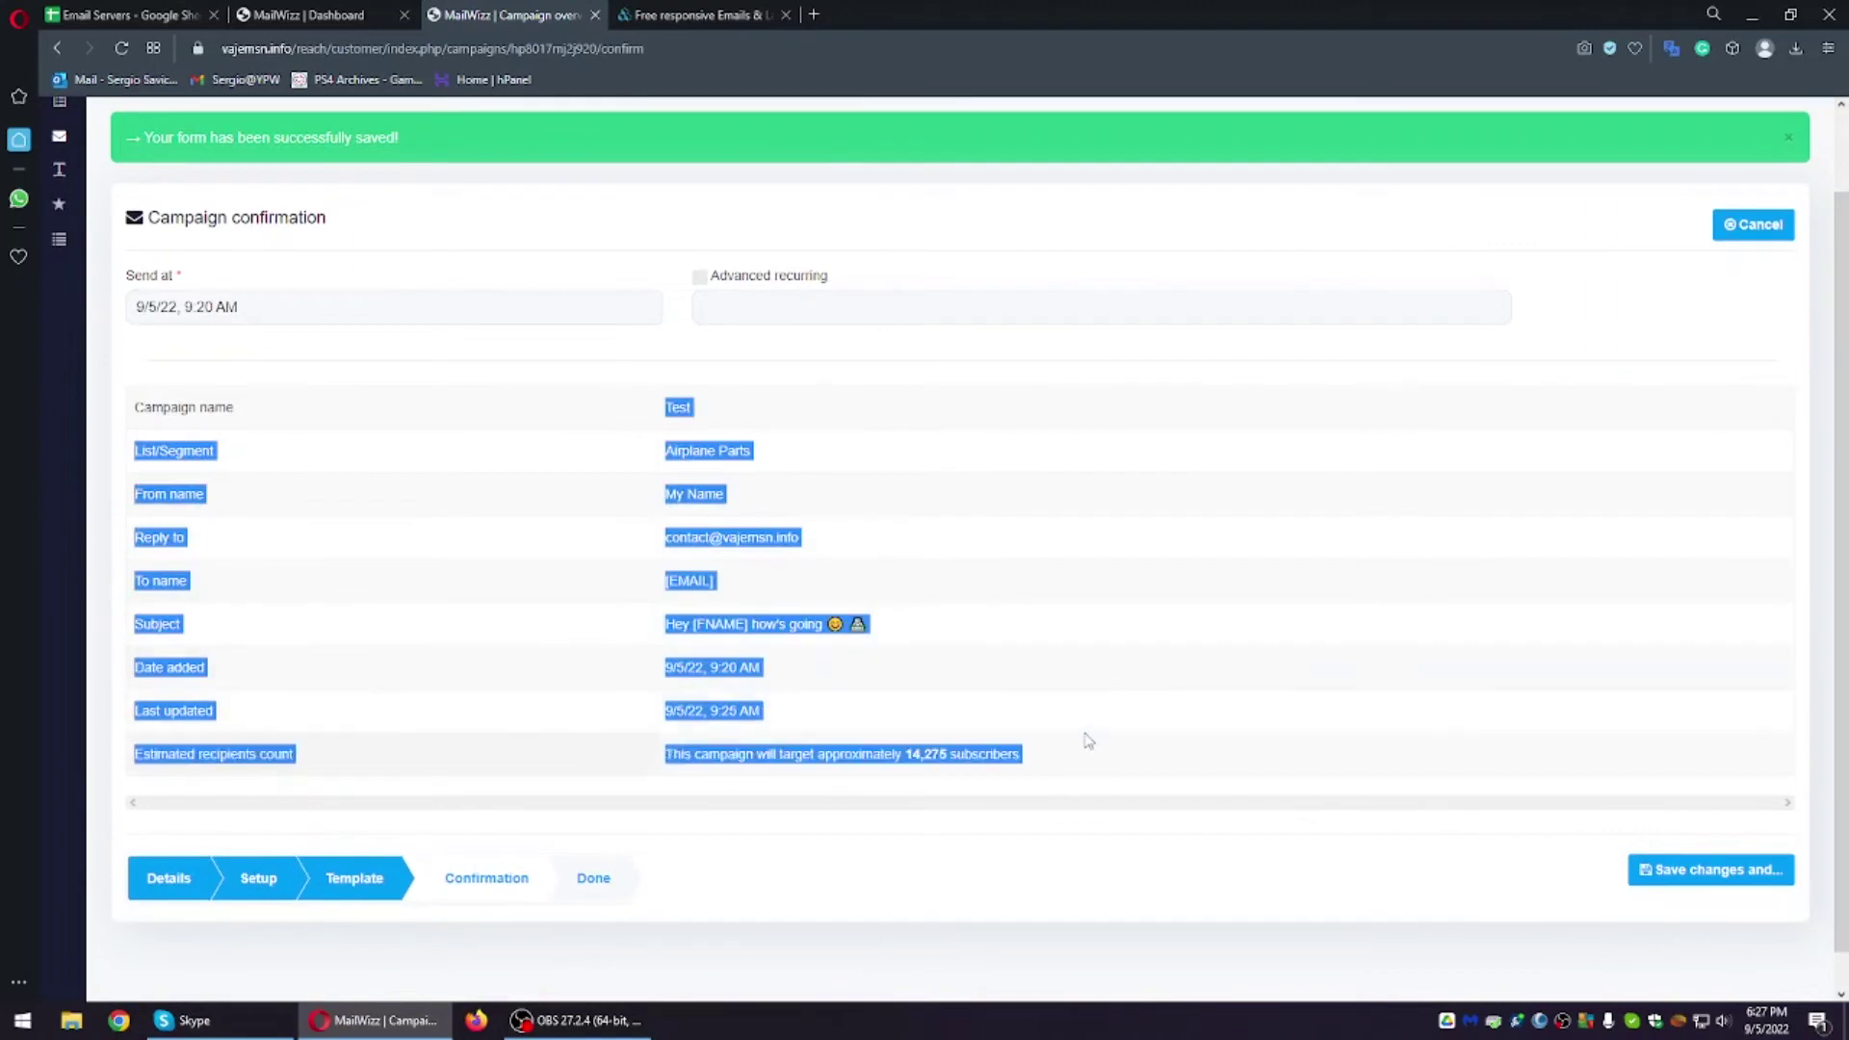
{"action": "left_click", "coordinate": [1088, 741]}
{"action": "left_click", "coordinate": [1685, 881]}
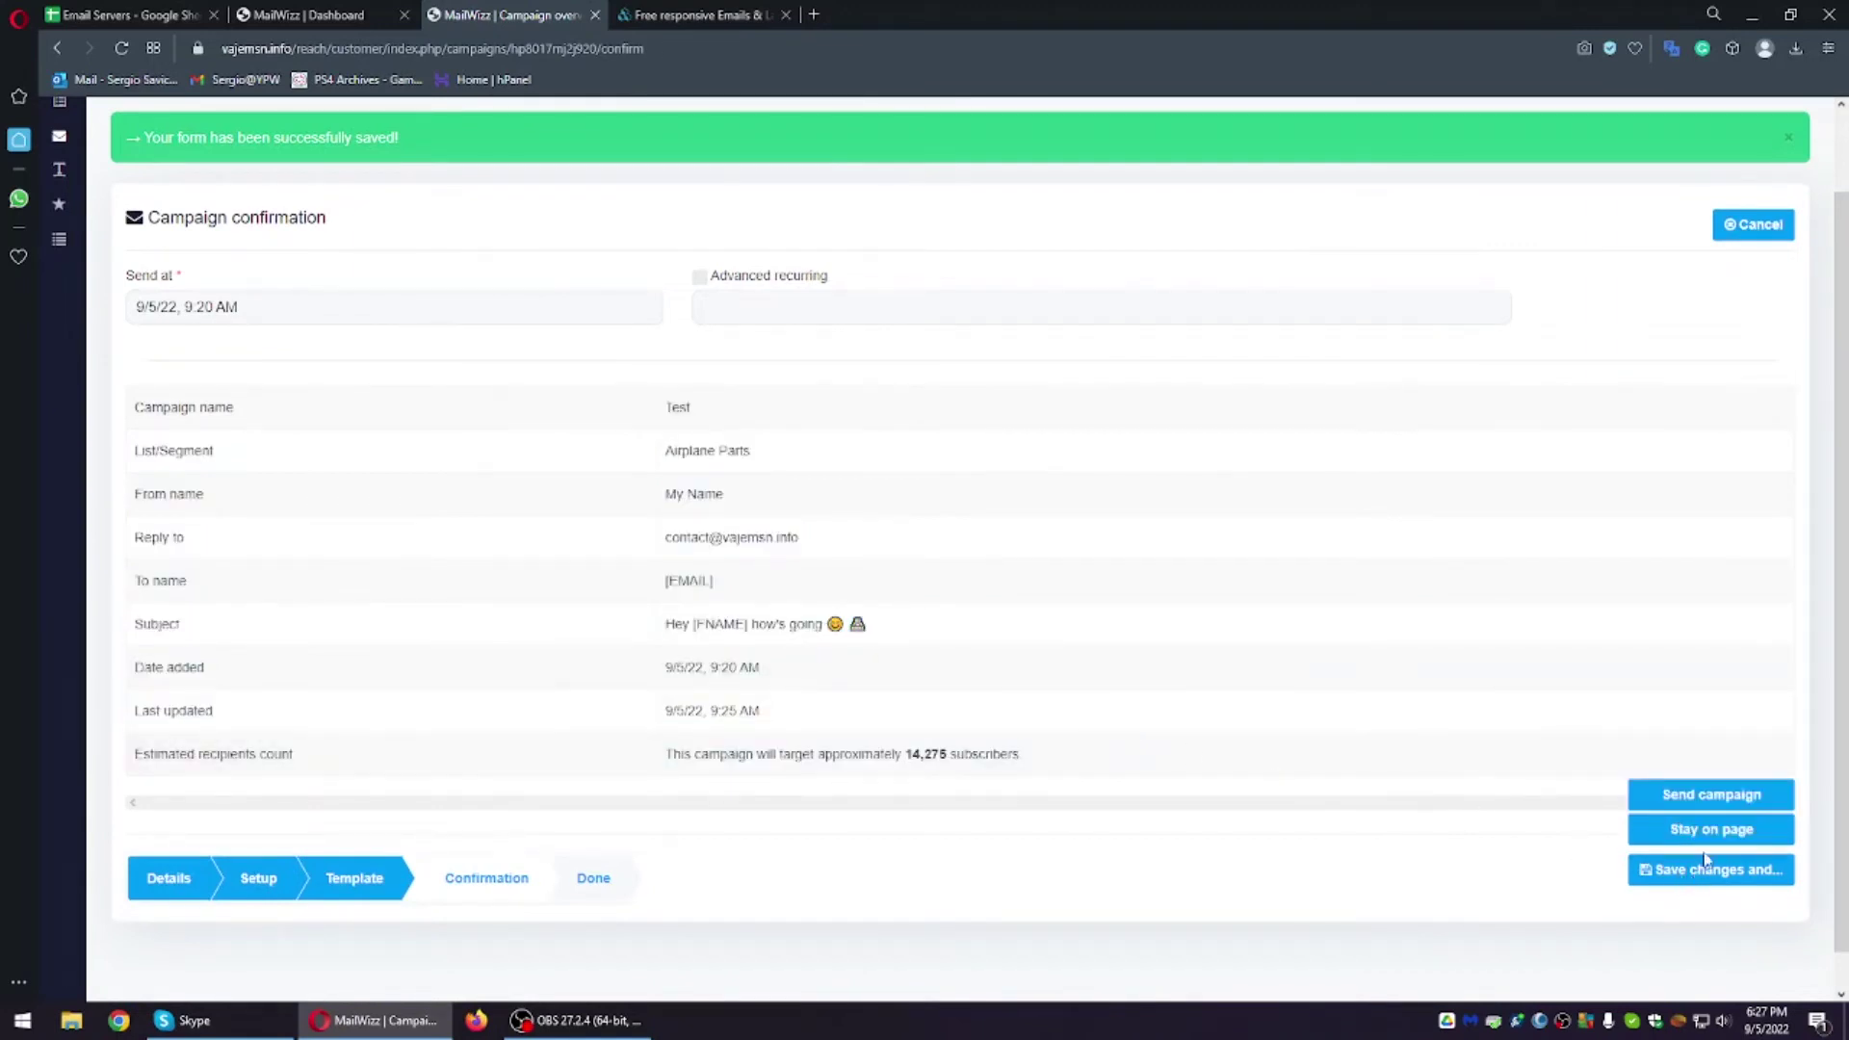
{"action": "left_click_drag", "start_coordinate": [1027, 750], "coordinate": [729, 805]}
{"action": "left_click", "coordinate": [660, 773]}
{"action": "scroll", "coordinate": [519, 627], "scroll_direction": "up", "scroll_amount": 1}
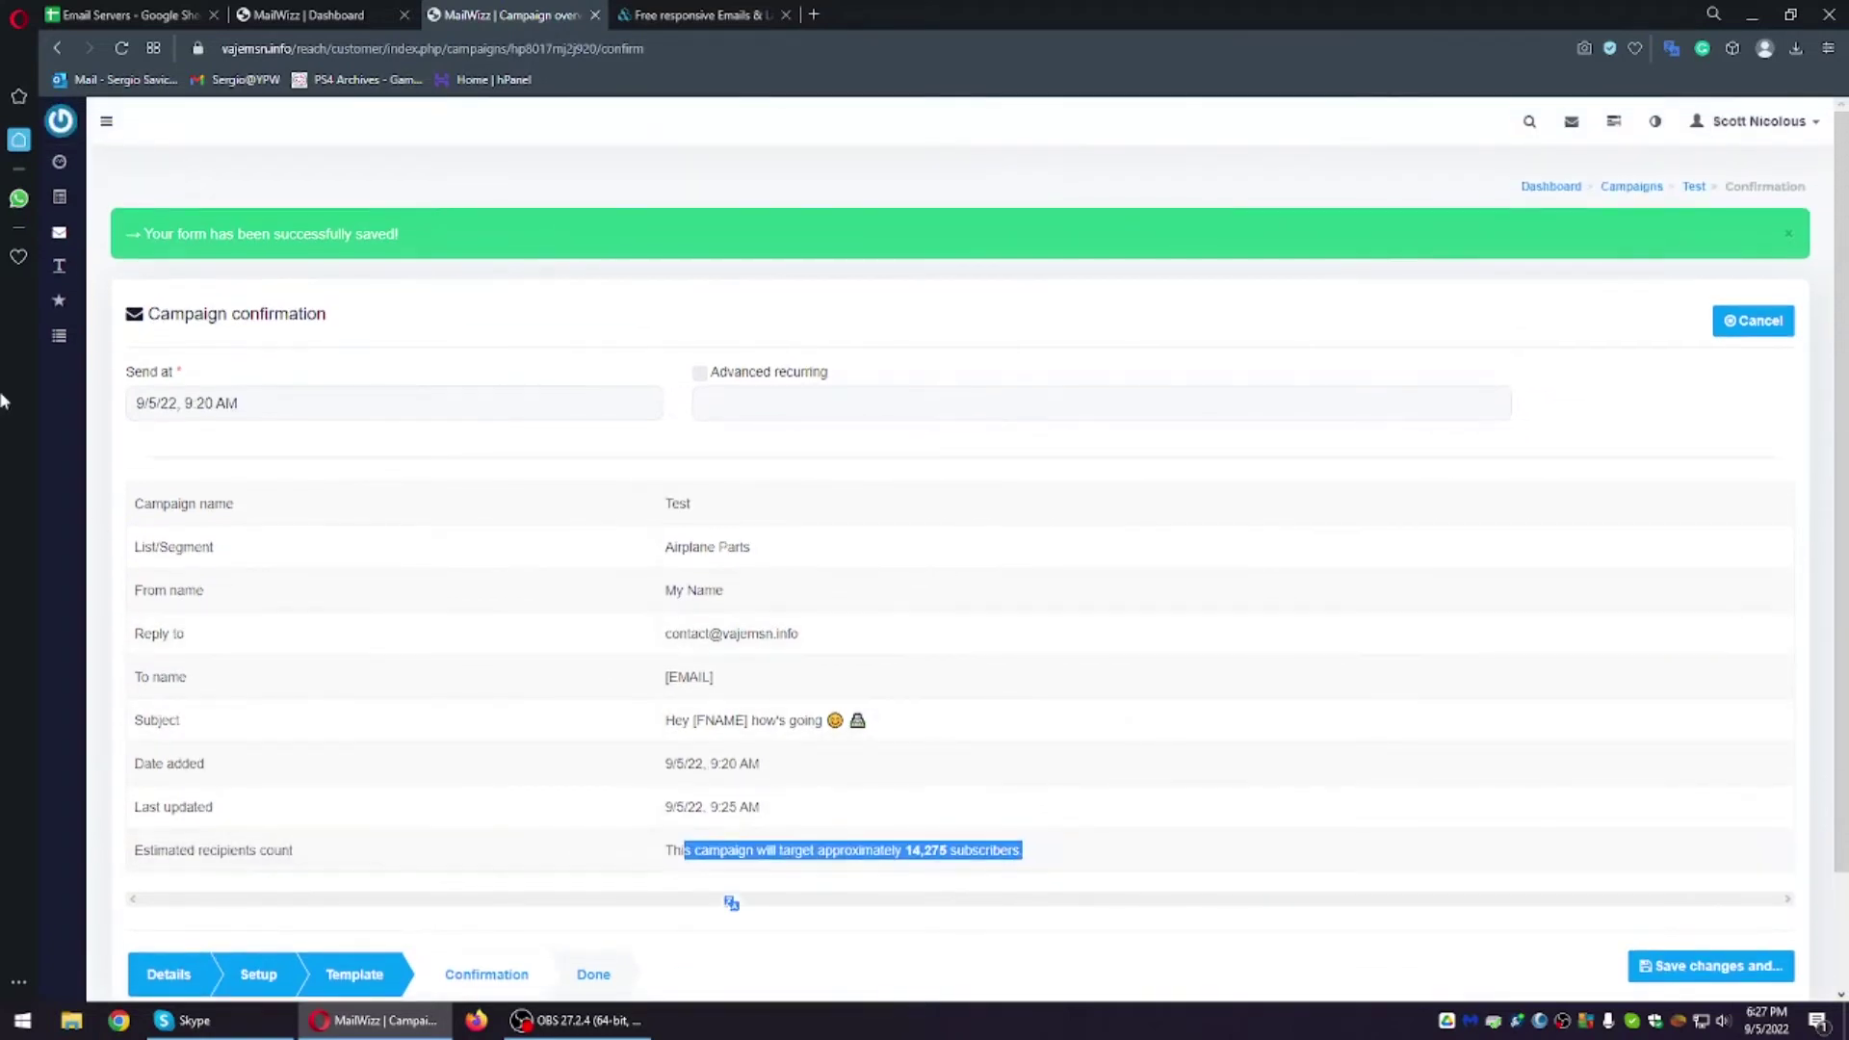
Step: Check the MailWizz dashboard in its own tab, return to the campaign confirmation, and close the Beefree templates tab
{"action": "left_click", "coordinate": [306, 15]}
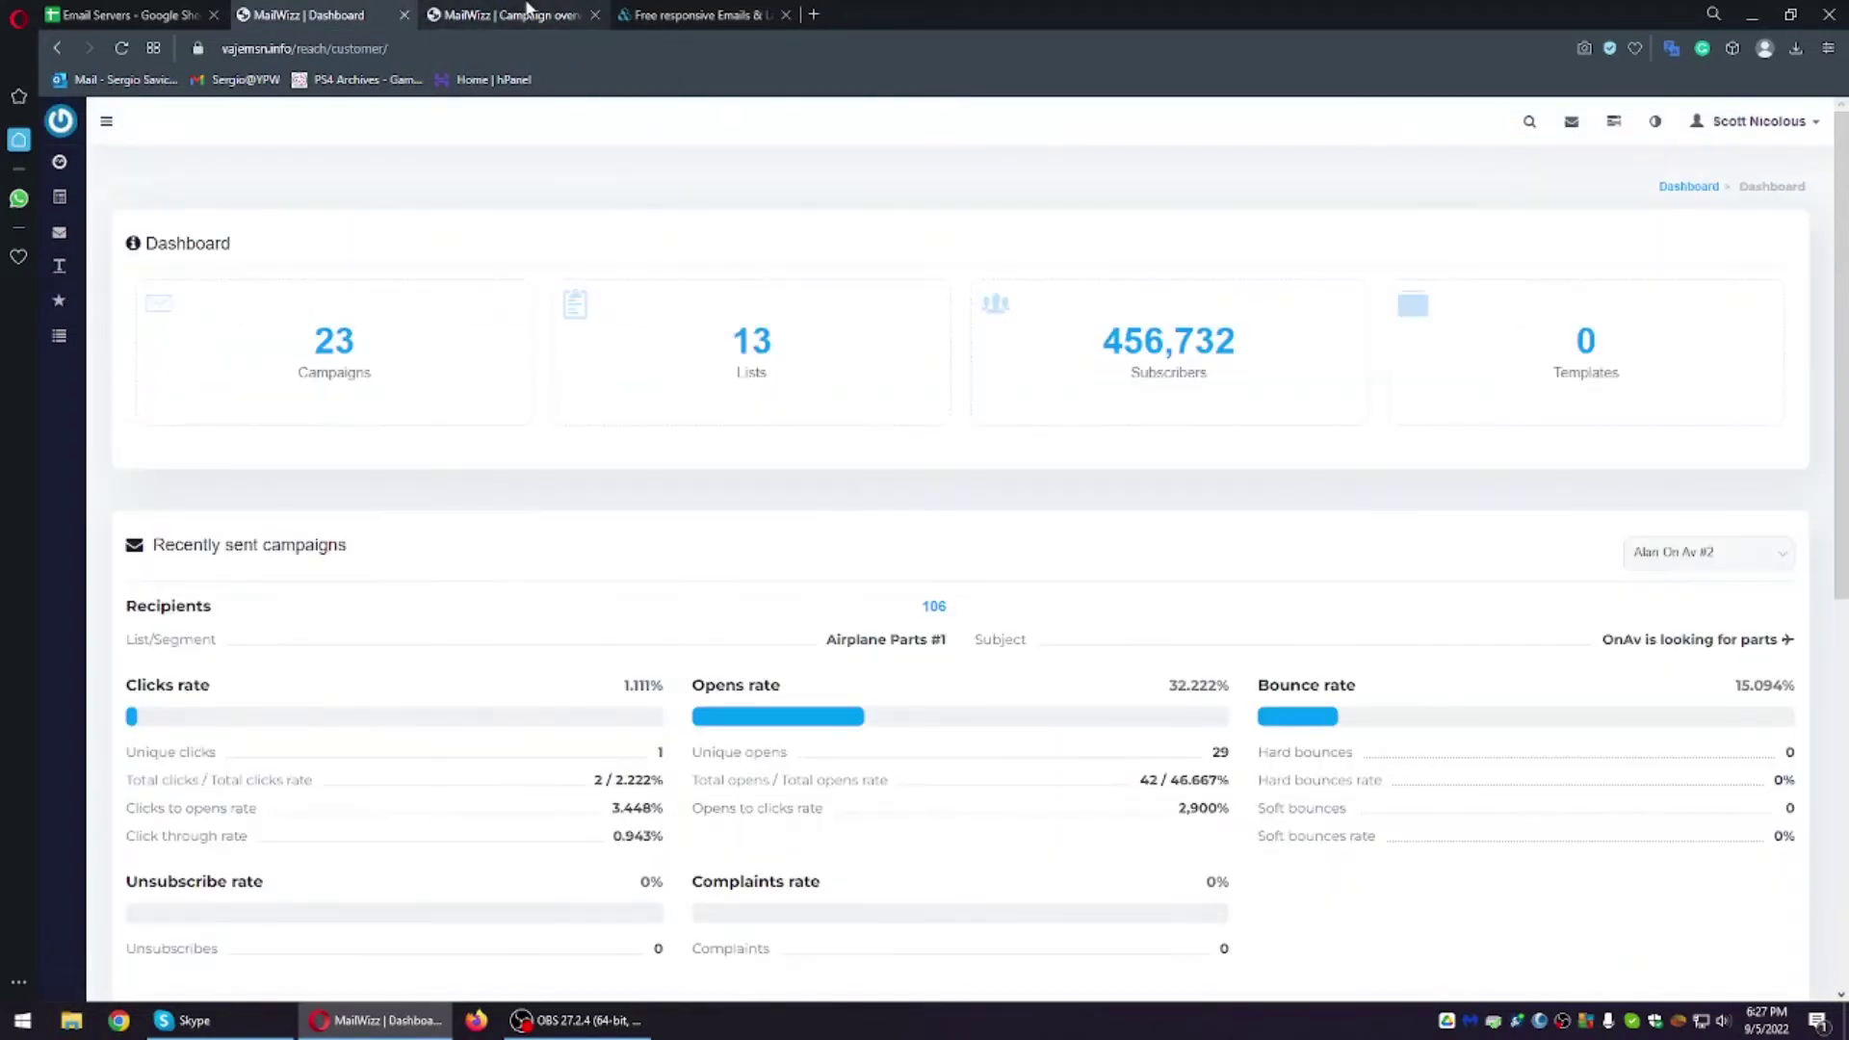
{"action": "left_click", "coordinate": [528, 11]}
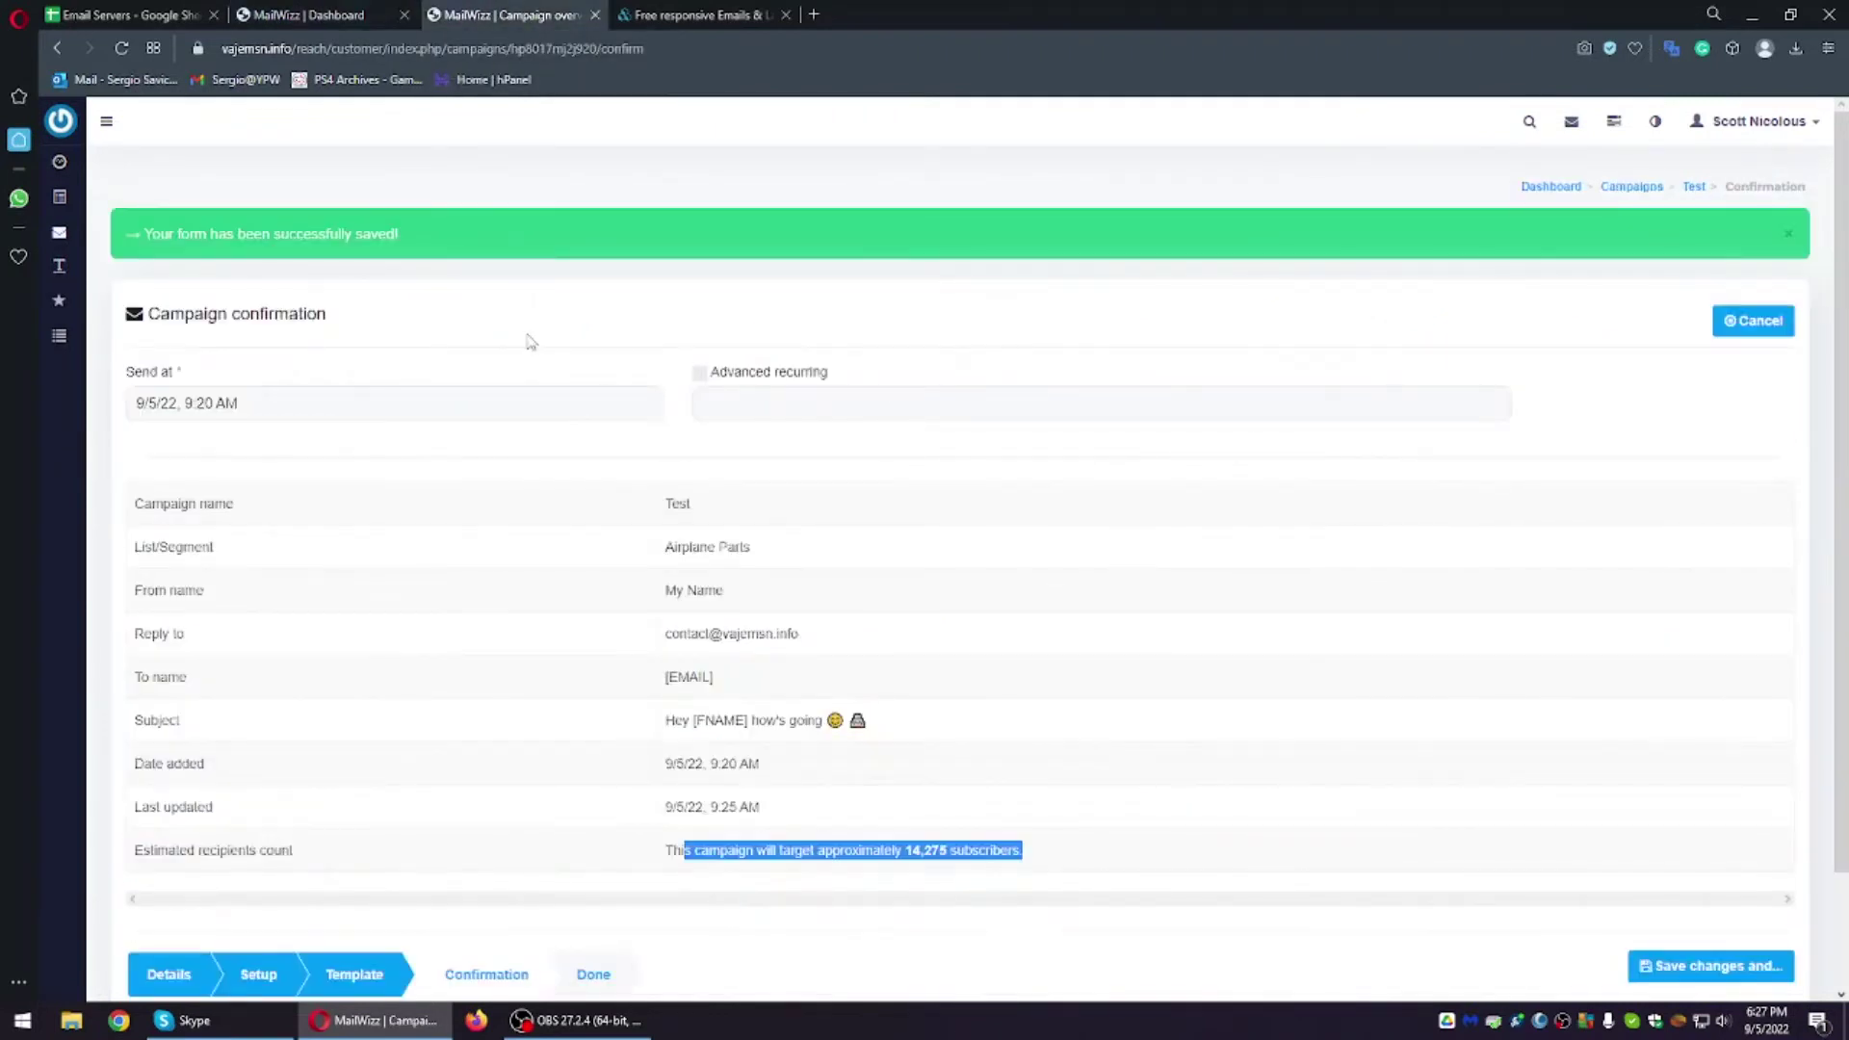
{"action": "left_click", "coordinate": [621, 330]}
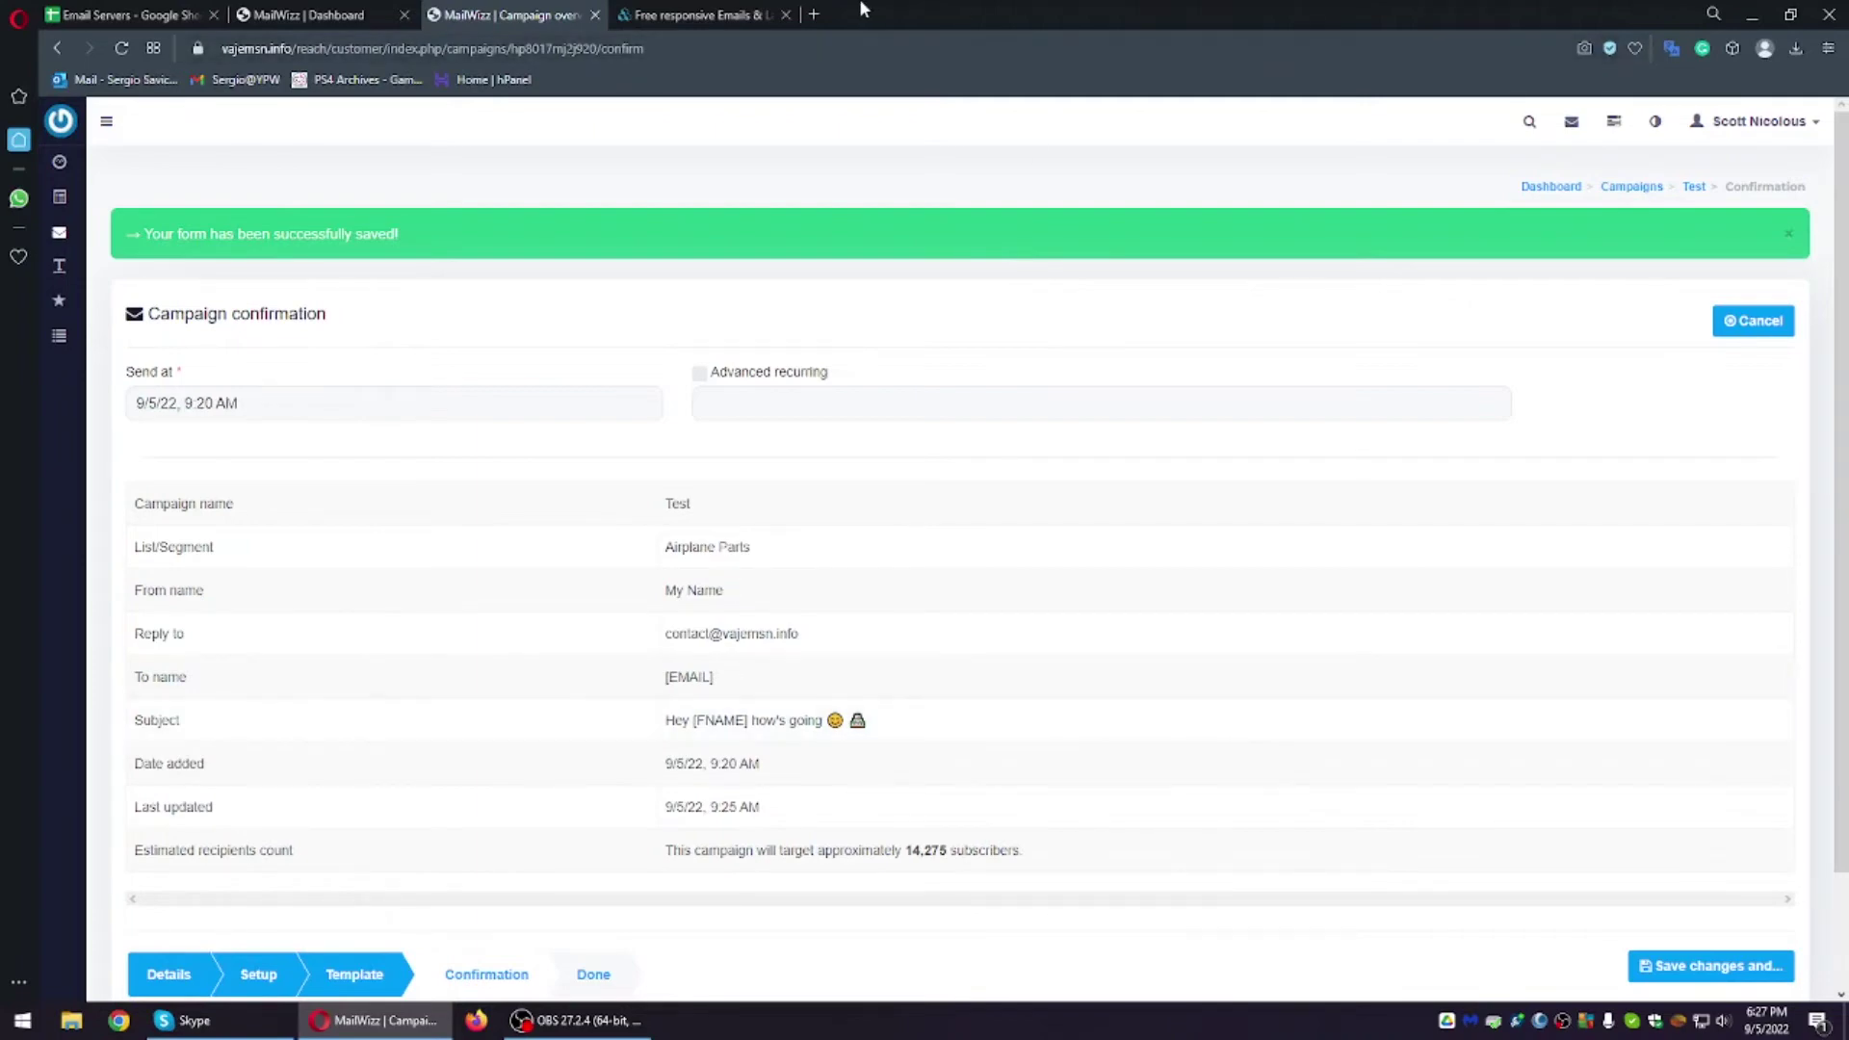
{"action": "left_click", "coordinate": [786, 14]}
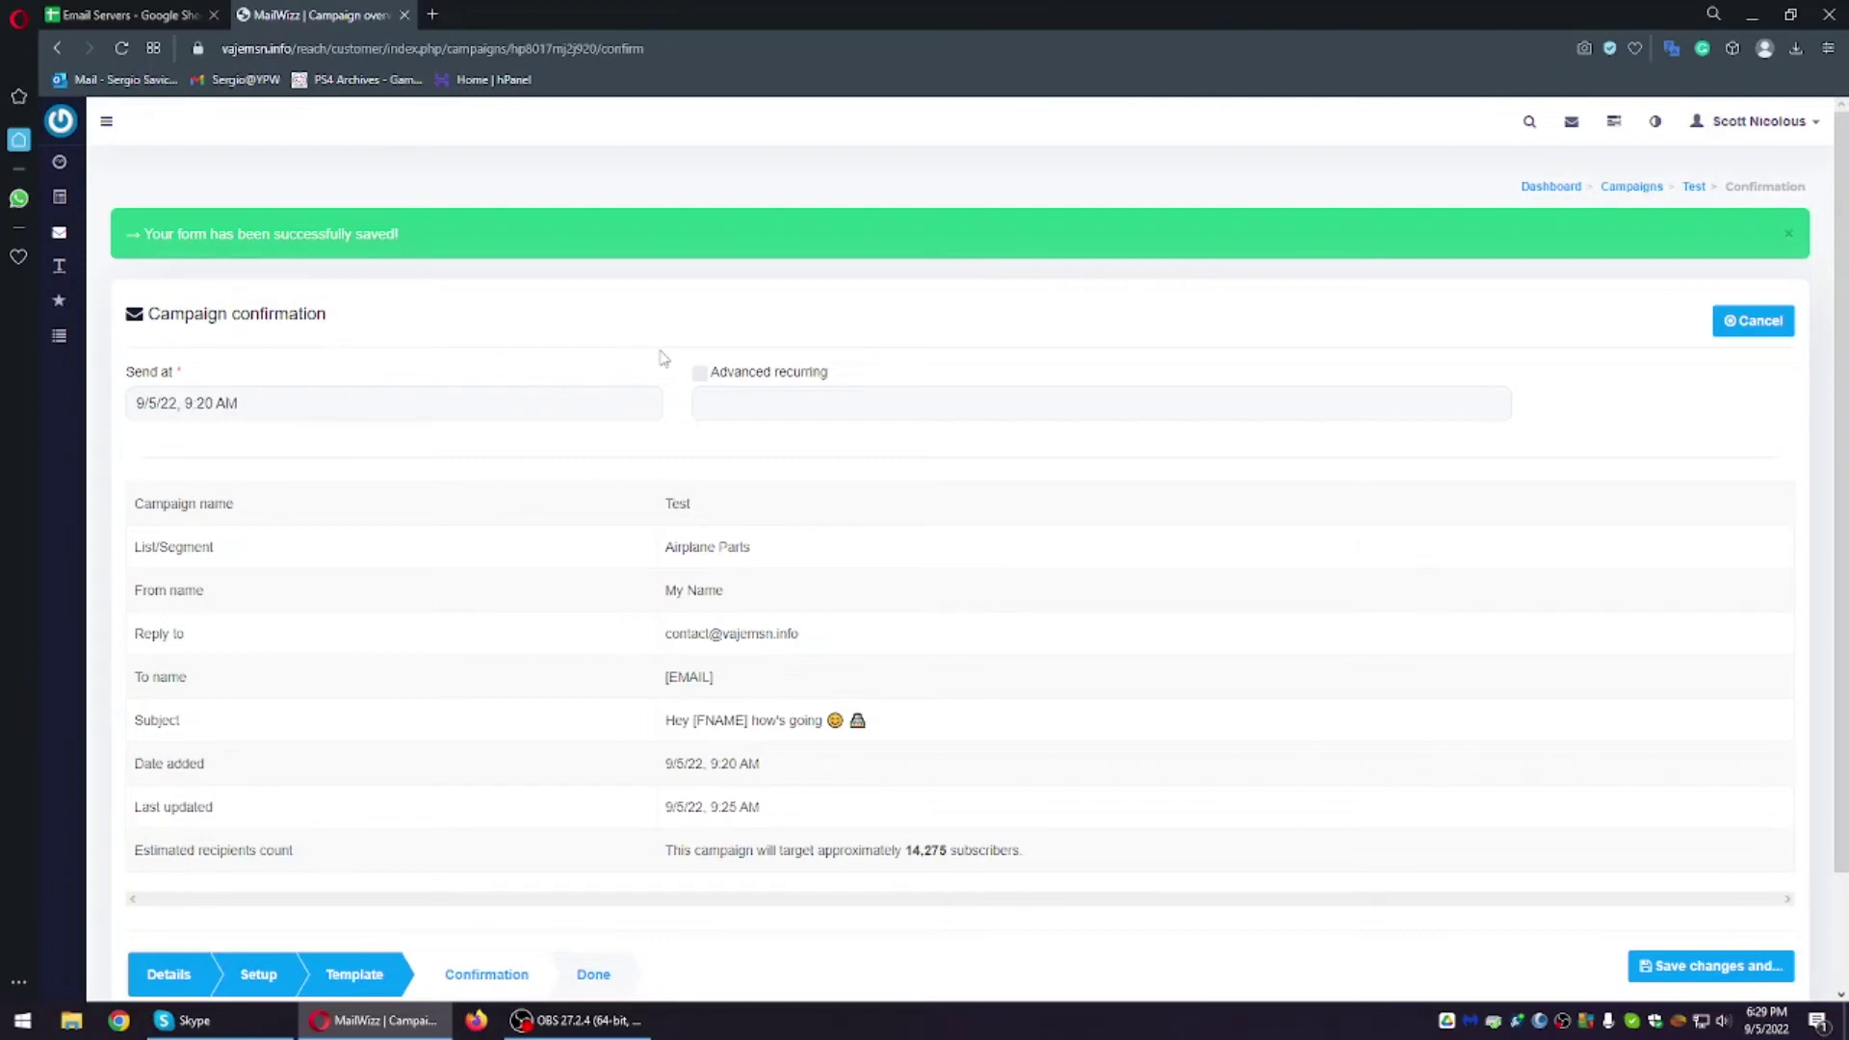
{"action": "scroll", "coordinate": [578, 386], "scroll_direction": "down", "scroll_amount": 2}
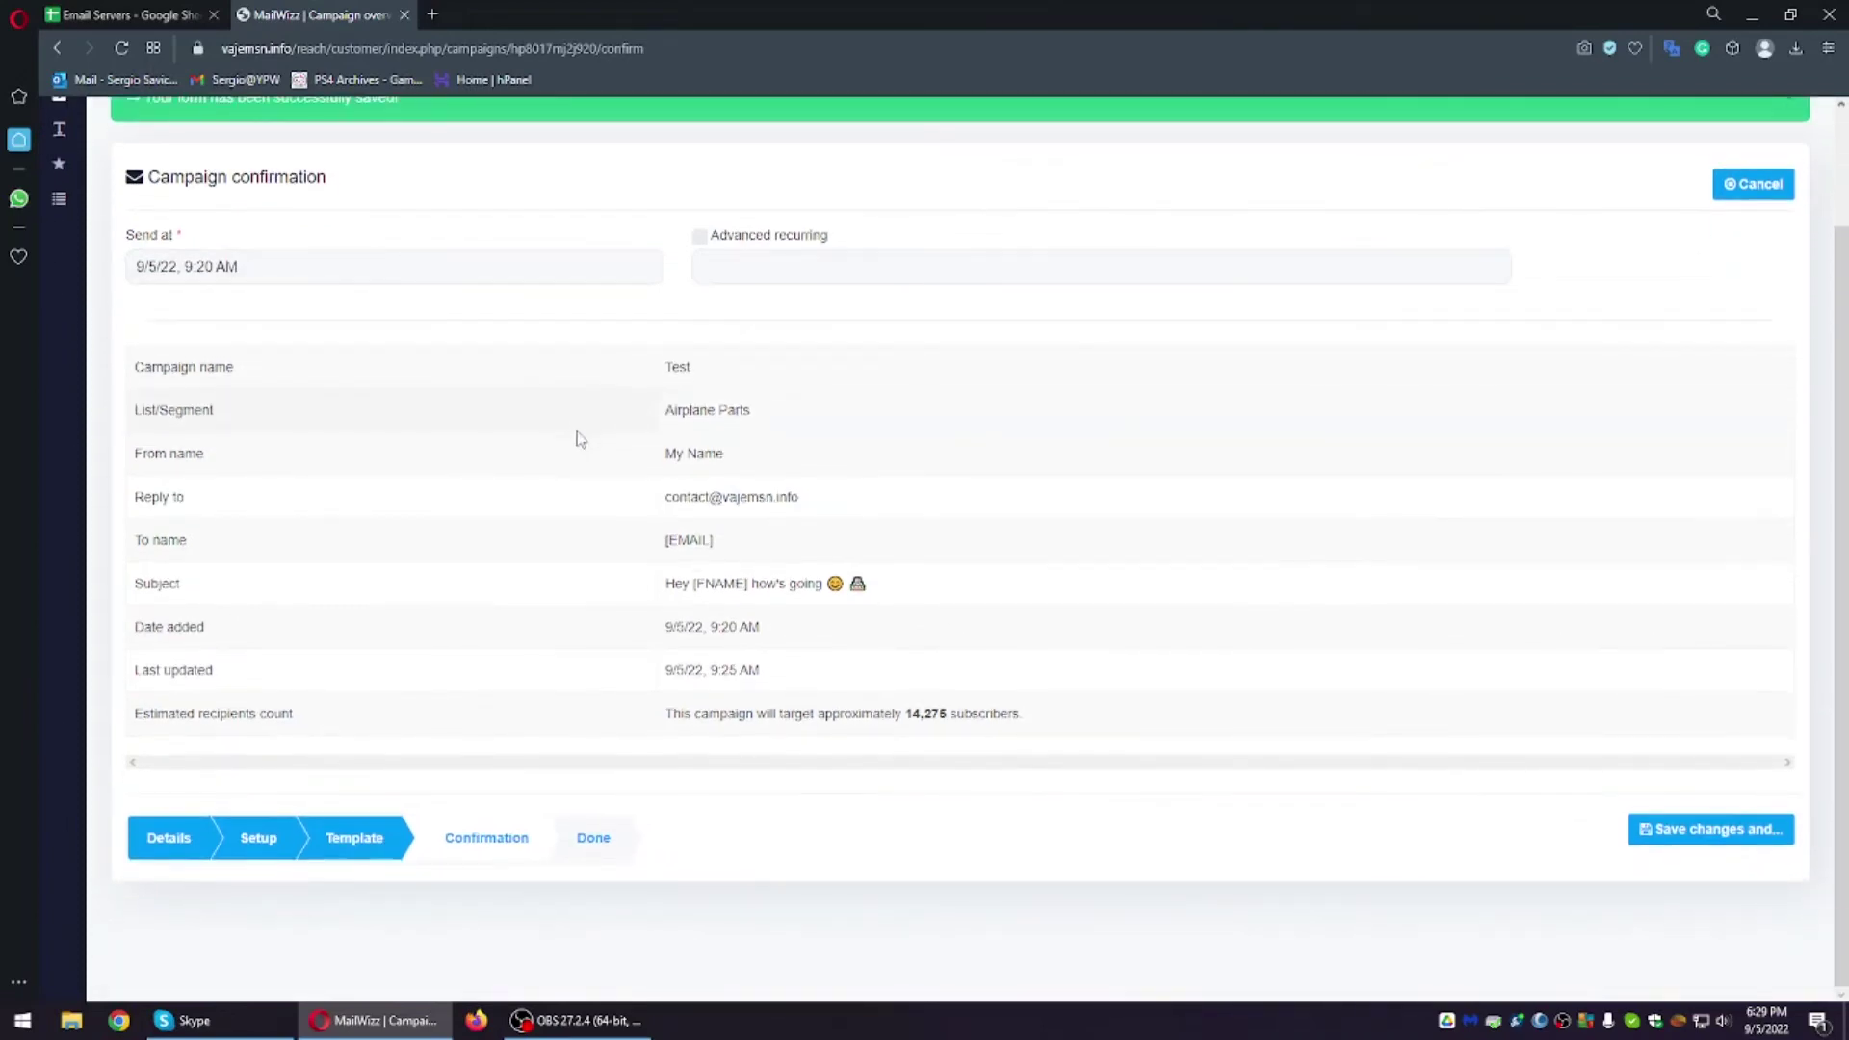
{"action": "scroll", "coordinate": [580, 439], "scroll_direction": "up", "scroll_amount": 1}
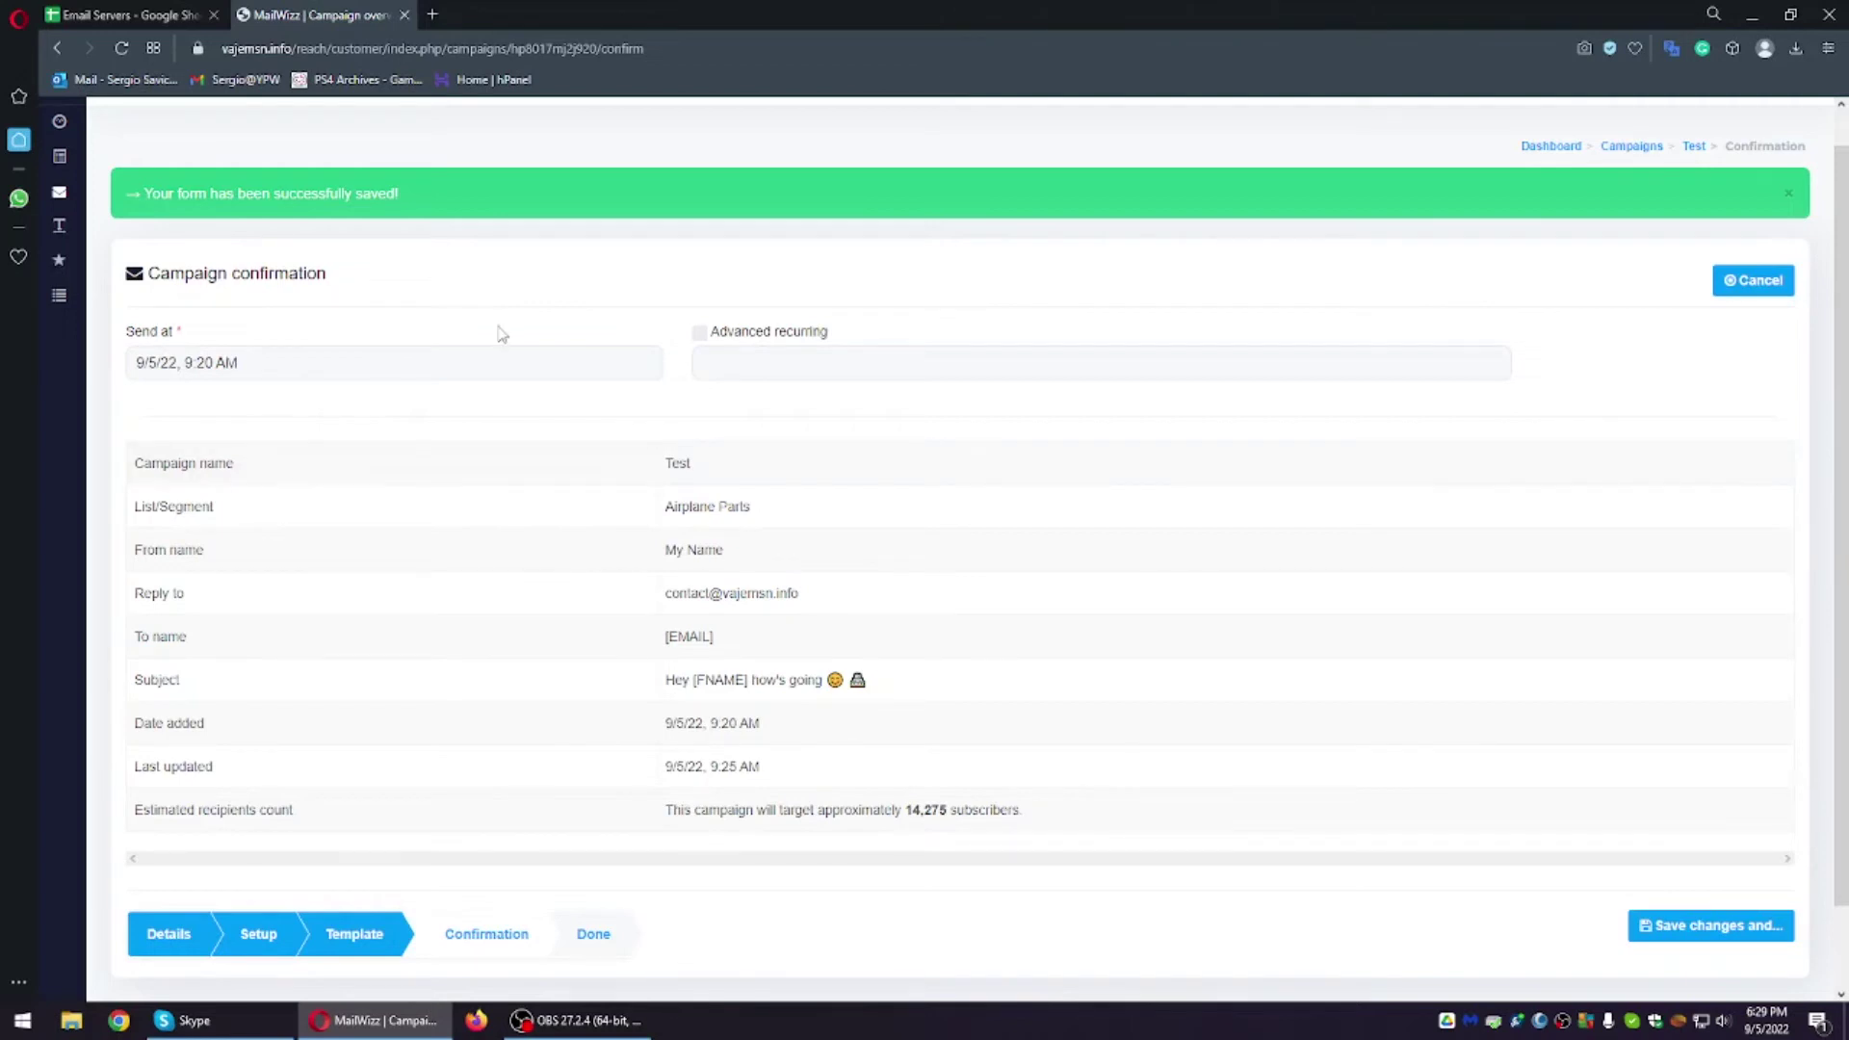
{"action": "scroll", "coordinate": [506, 337], "scroll_direction": "up", "scroll_amount": 1}
{"action": "scroll", "coordinate": [487, 587], "scroll_direction": "down", "scroll_amount": 1}
{"action": "scroll", "coordinate": [475, 591], "scroll_direction": "up", "scroll_amount": 2}
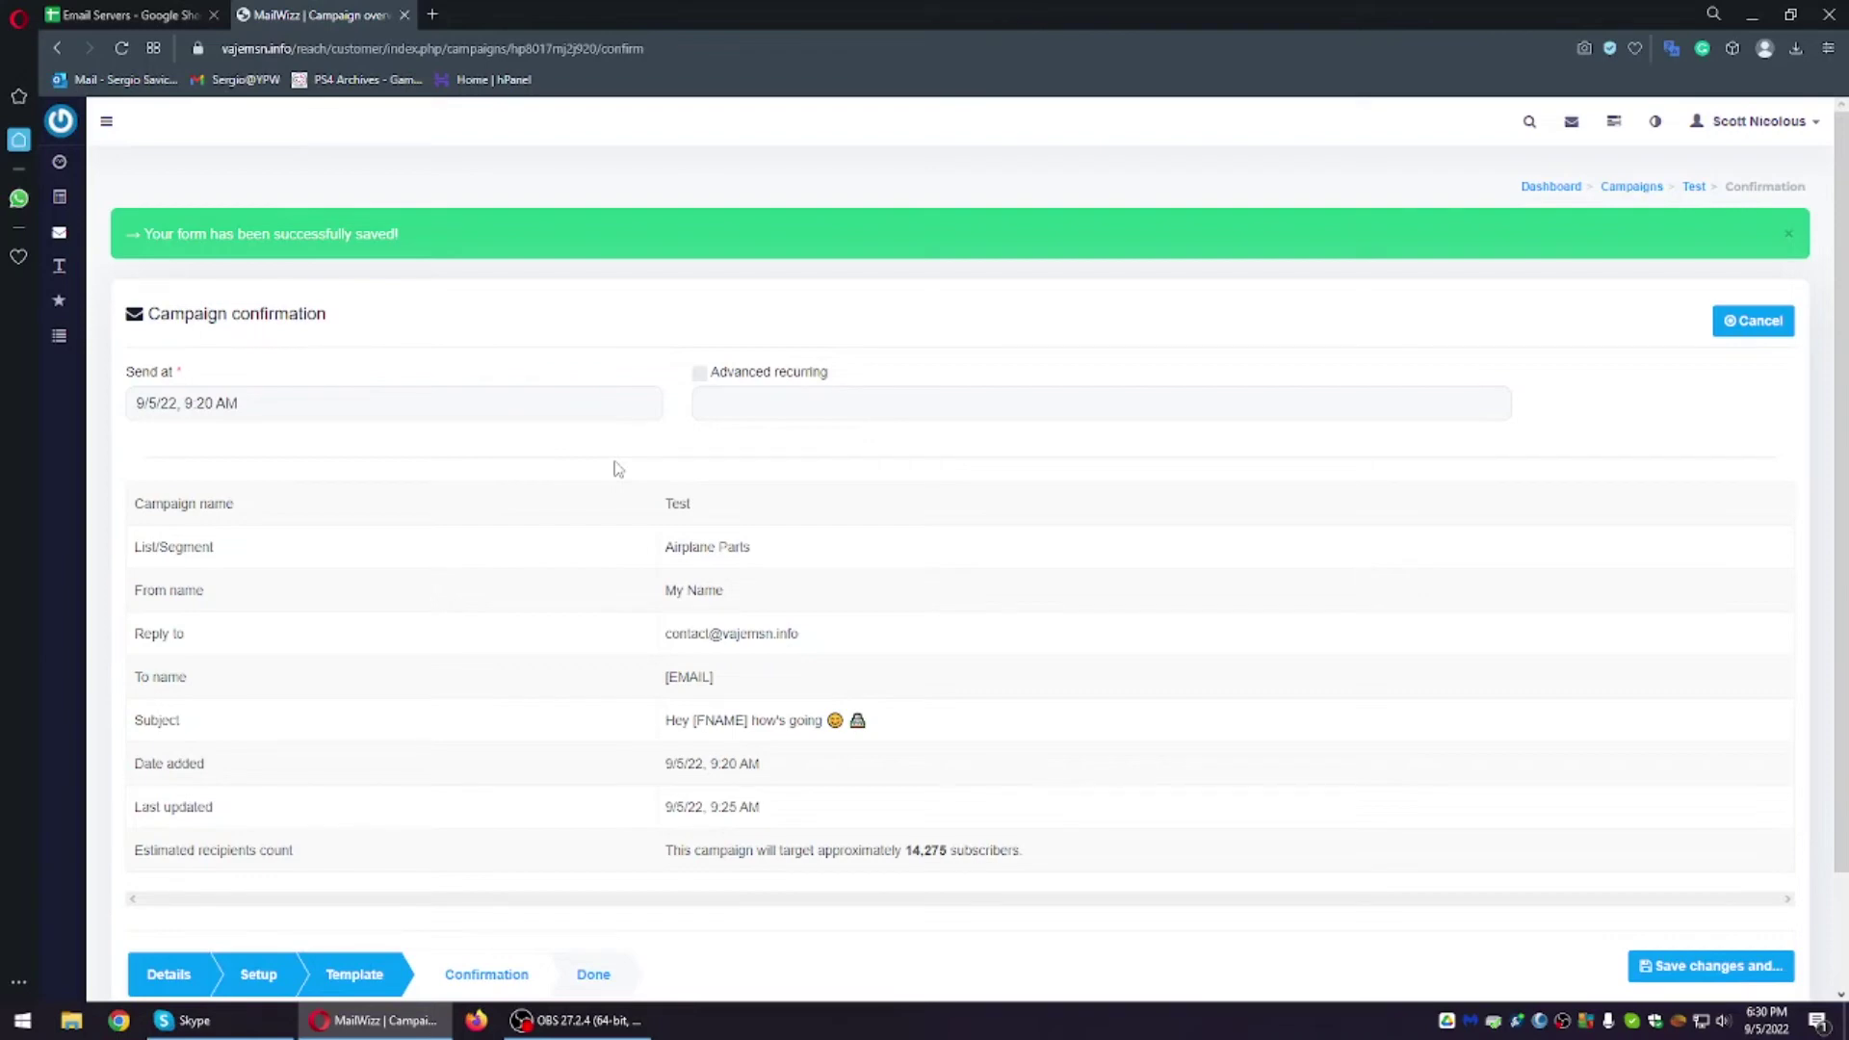
Step: View the list of all campaigns, go to the subscriber lists overview, and open the form for creating a new list
{"action": "mouse_move", "coordinate": [58, 232]}
{"action": "left_click", "coordinate": [135, 272]}
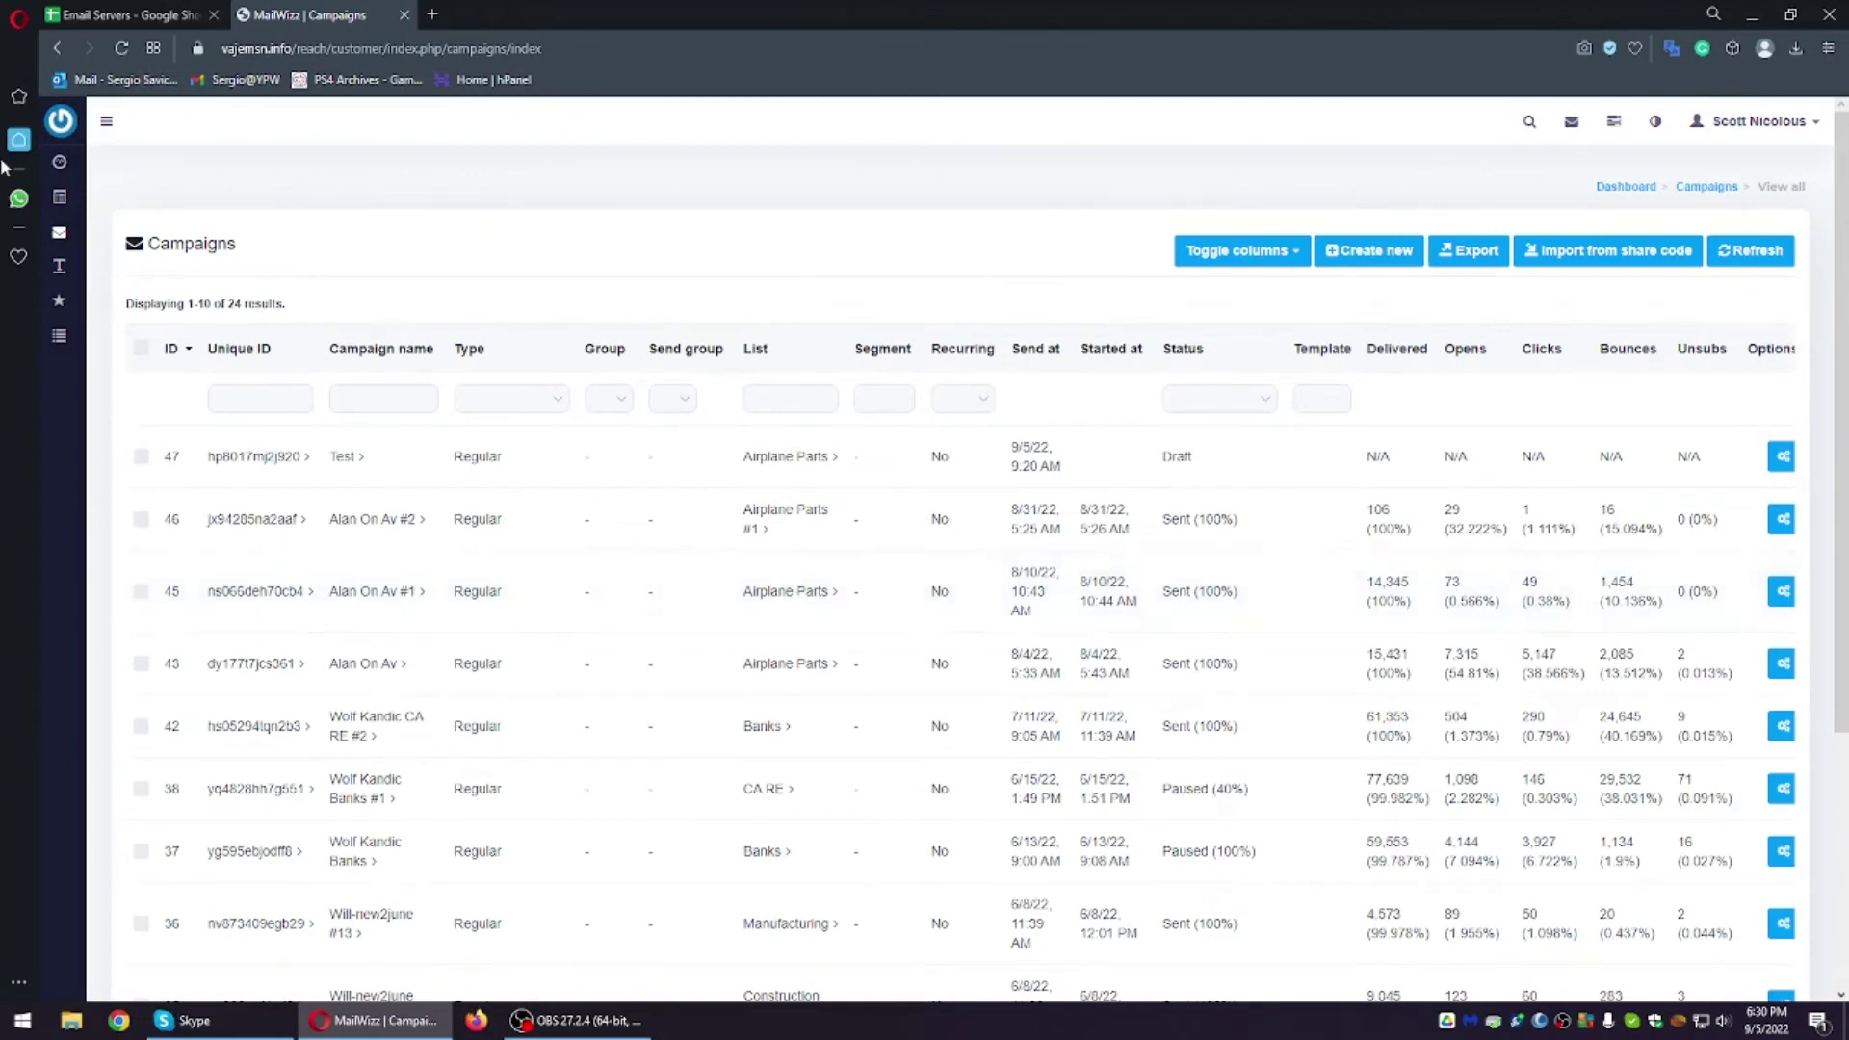
{"action": "mouse_move", "coordinate": [59, 197]}
{"action": "left_click", "coordinate": [123, 233]}
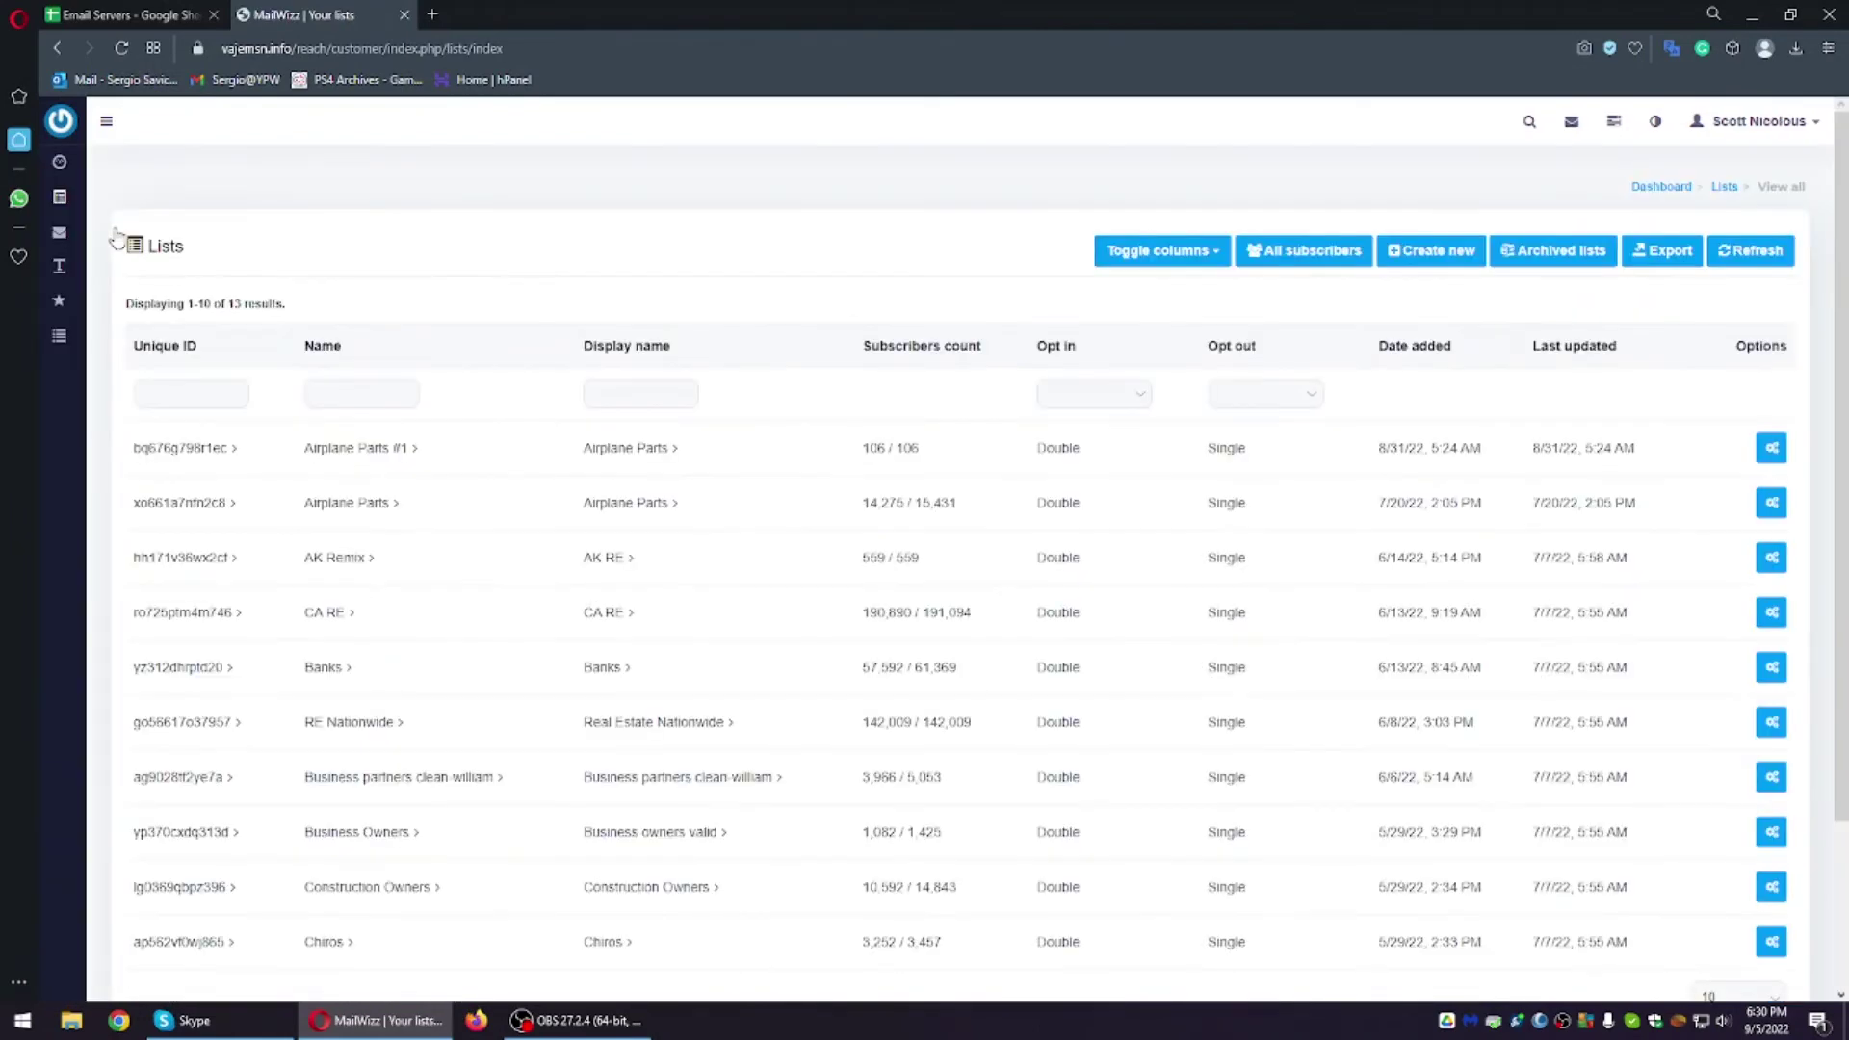
{"action": "left_click", "coordinate": [1430, 250]}
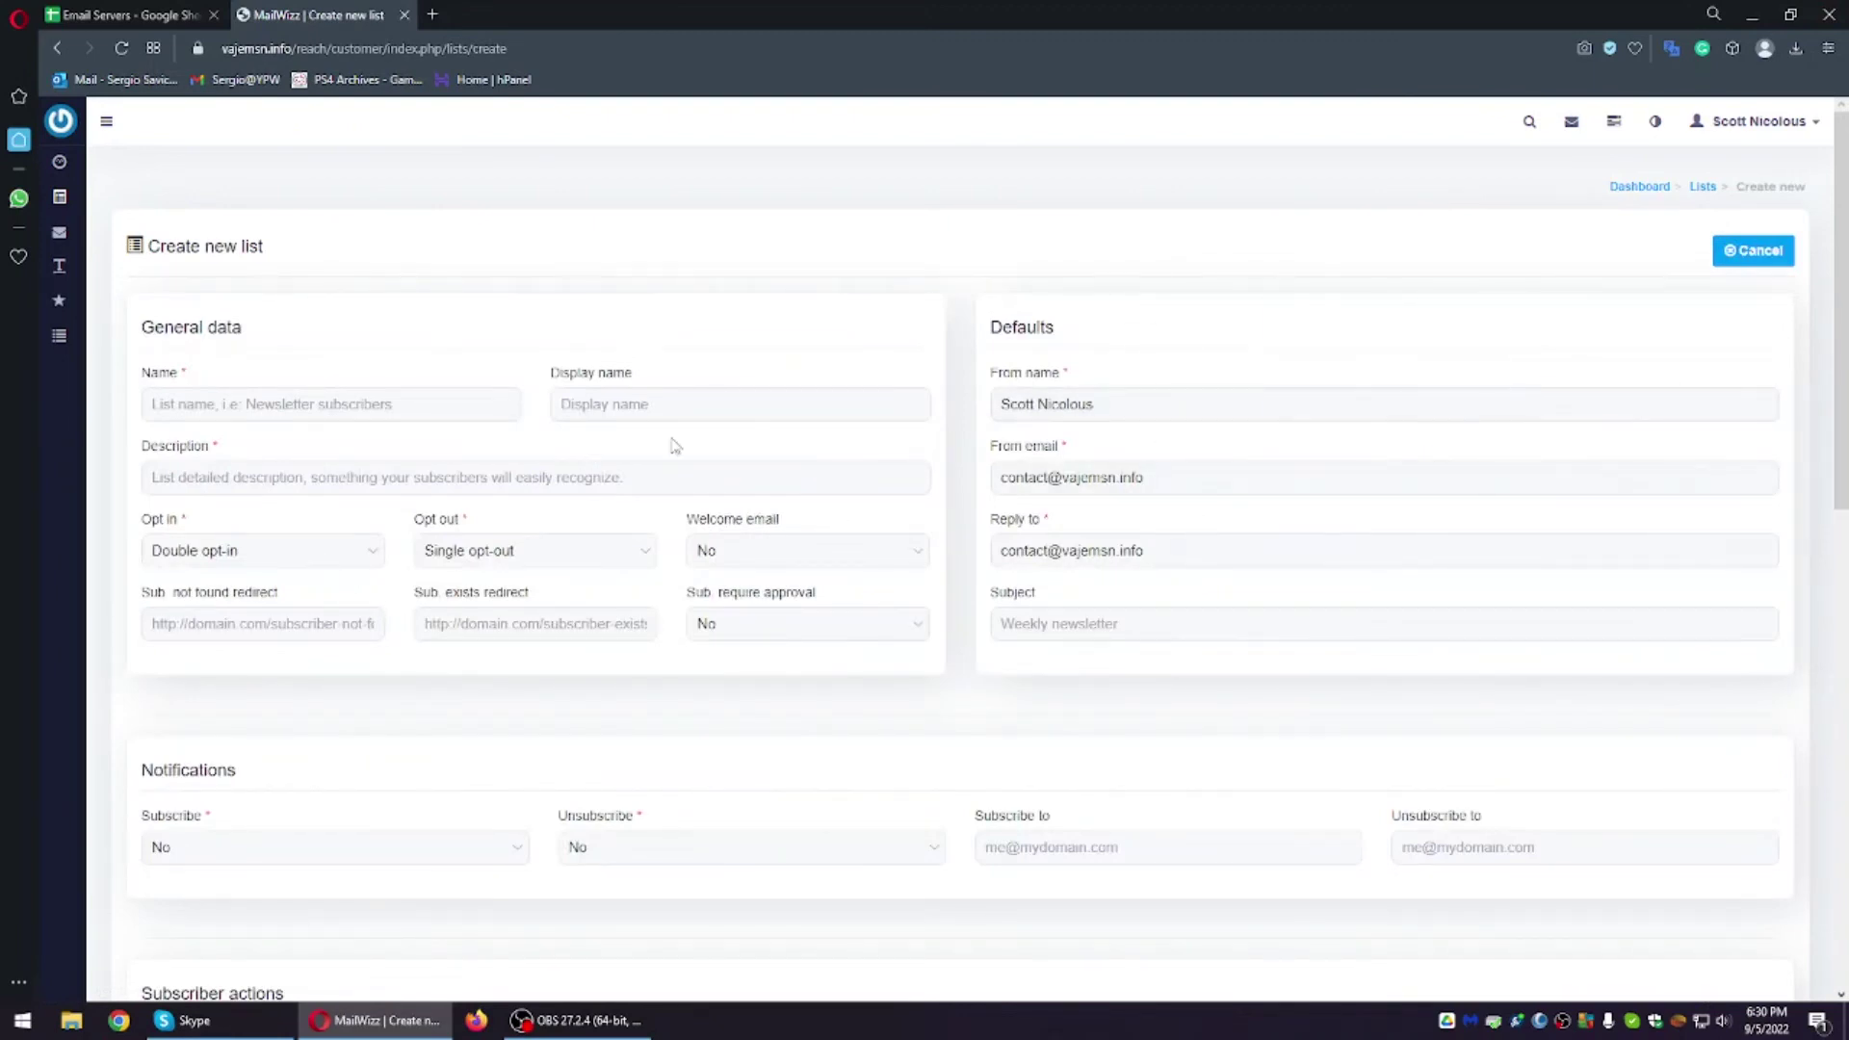
Step: Examine the new list form's default From name, From email and Reply to fields
{"action": "left_click", "coordinate": [1141, 404]}
{"action": "left_click_drag", "start_coordinate": [1148, 418], "coordinate": [999, 405]}
{"action": "left_click", "coordinate": [1079, 438]}
{"action": "triple_click", "coordinate": [1102, 558]}
{"action": "left_click_drag", "start_coordinate": [1098, 476], "coordinate": [1000, 476]}
{"action": "left_click", "coordinate": [1064, 513]}
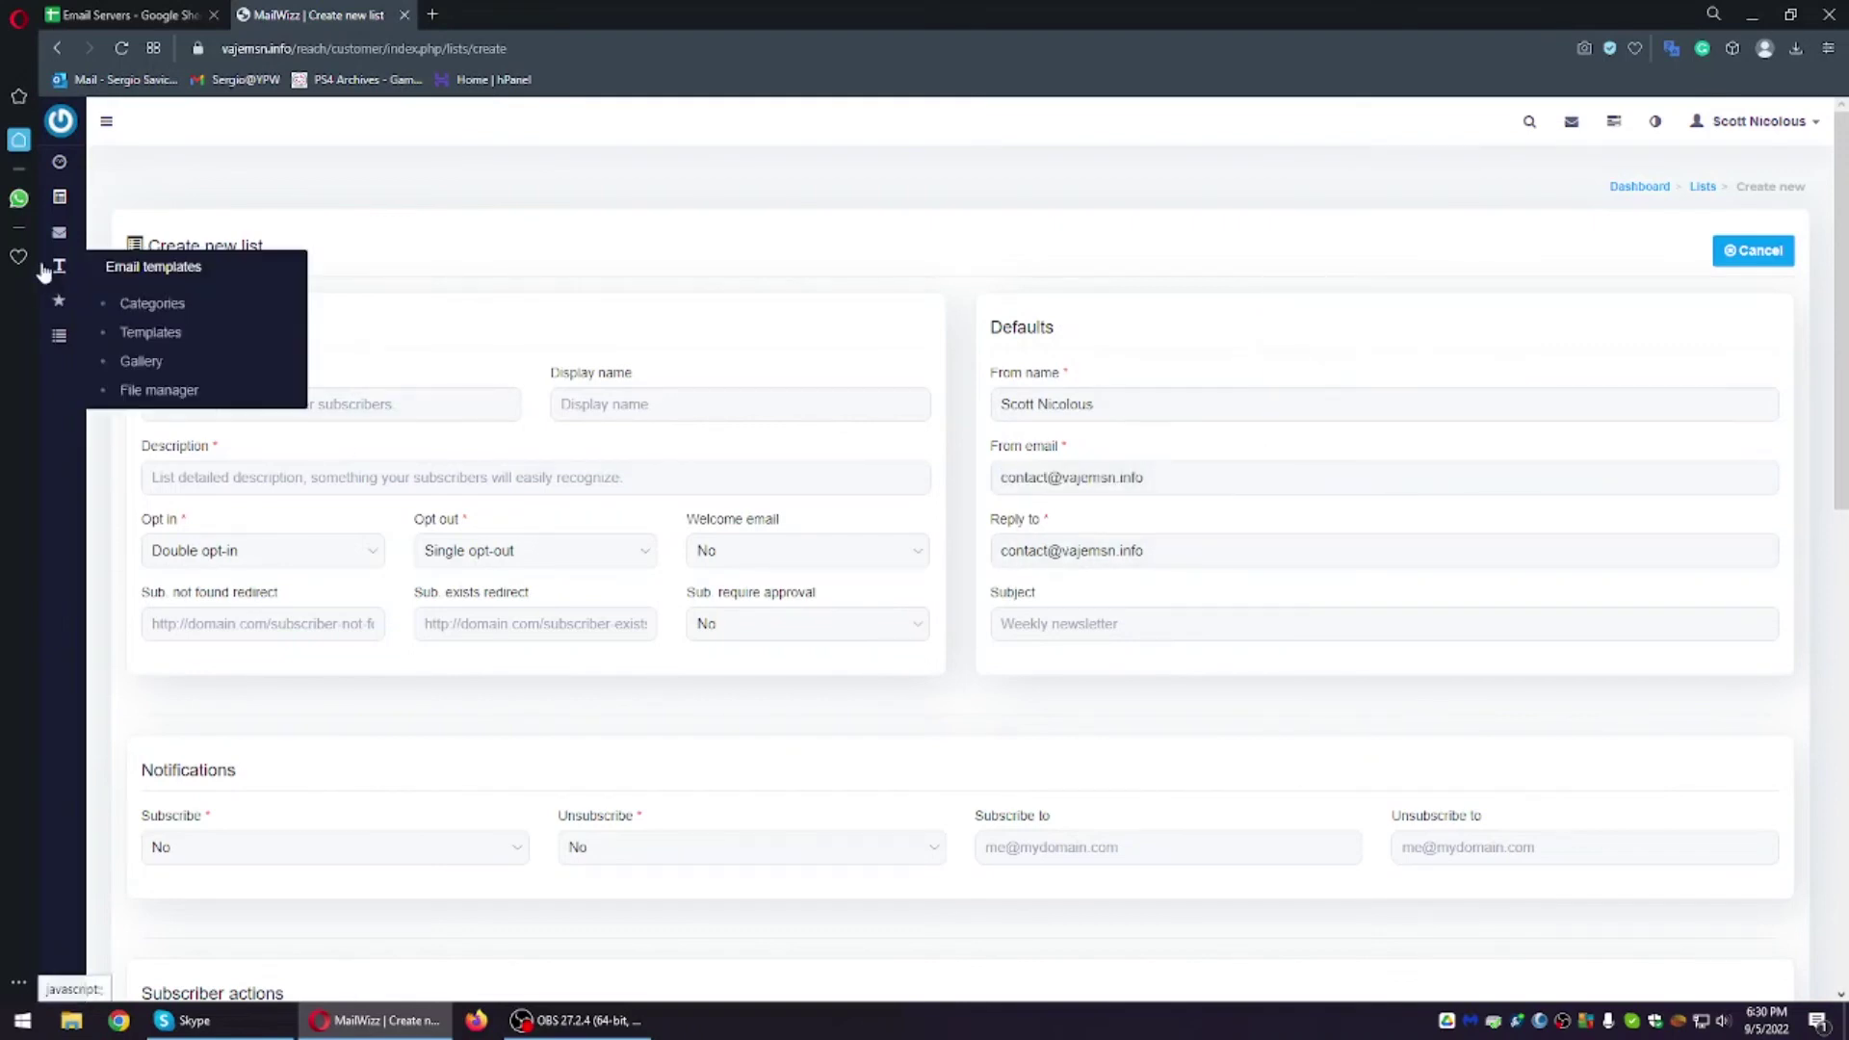
Step: Go back to the list of all campaigns, open the overview of the sent campaign with ID 46, and refresh it
{"action": "mouse_move", "coordinate": [58, 232]}
{"action": "left_click", "coordinate": [146, 272]}
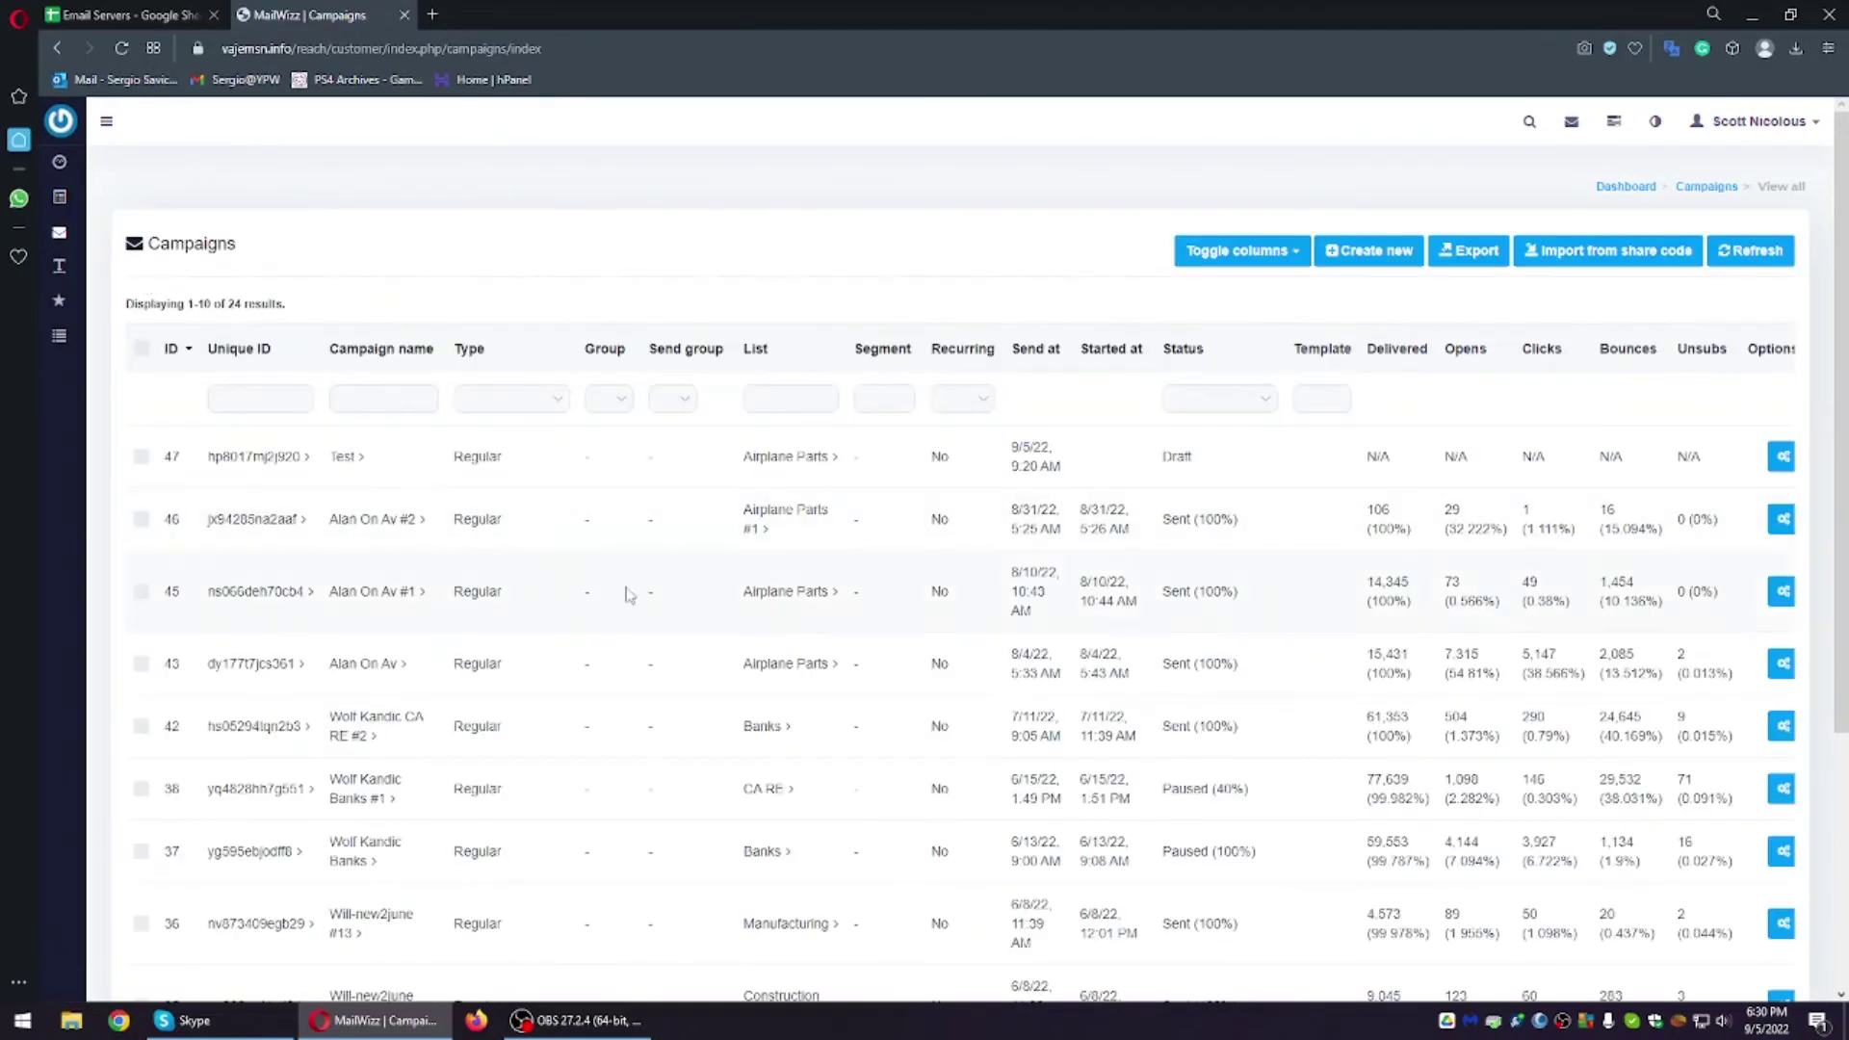
{"action": "left_click", "coordinate": [258, 519]}
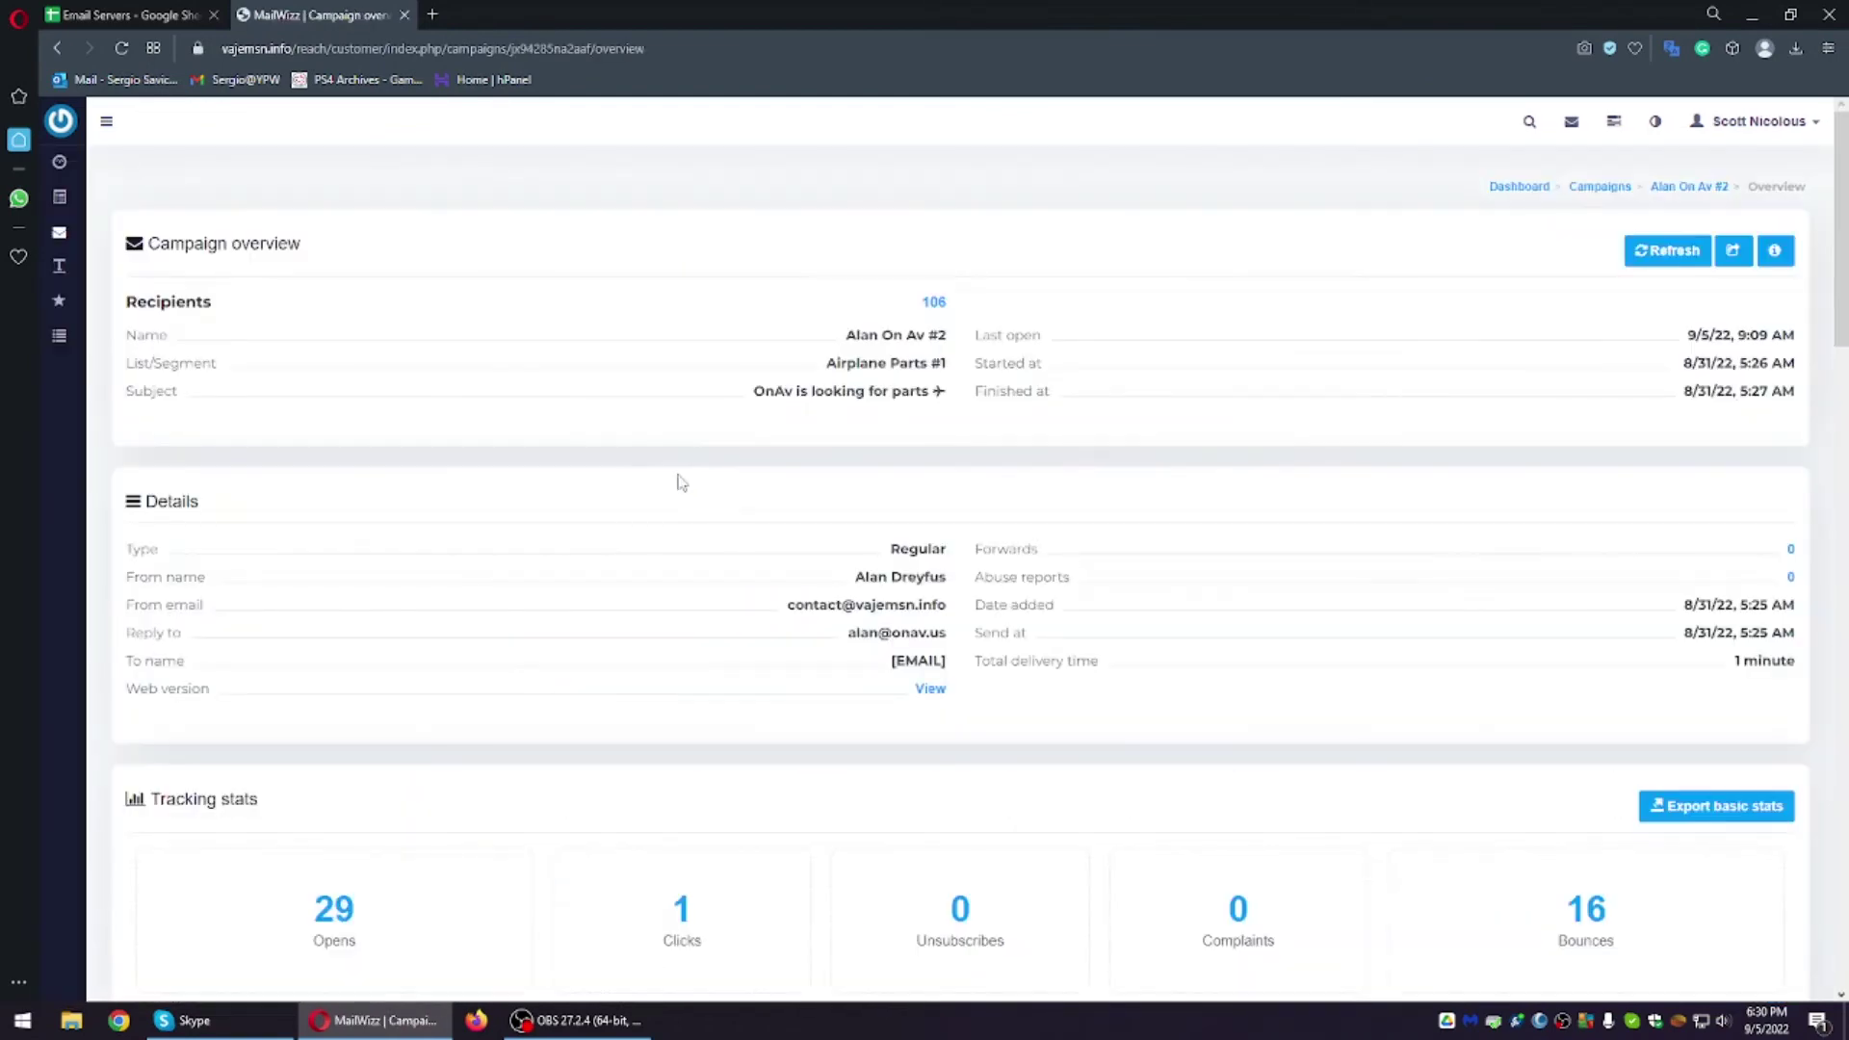
{"action": "left_click", "coordinate": [1649, 260]}
Step: Examine the campaign's tracking stats, rates, performance charts, user-agent breakdown, clicked links and latest opens, and go back to the previous page
{"action": "scroll", "coordinate": [1065, 624], "scroll_direction": "down", "scroll_amount": 7}
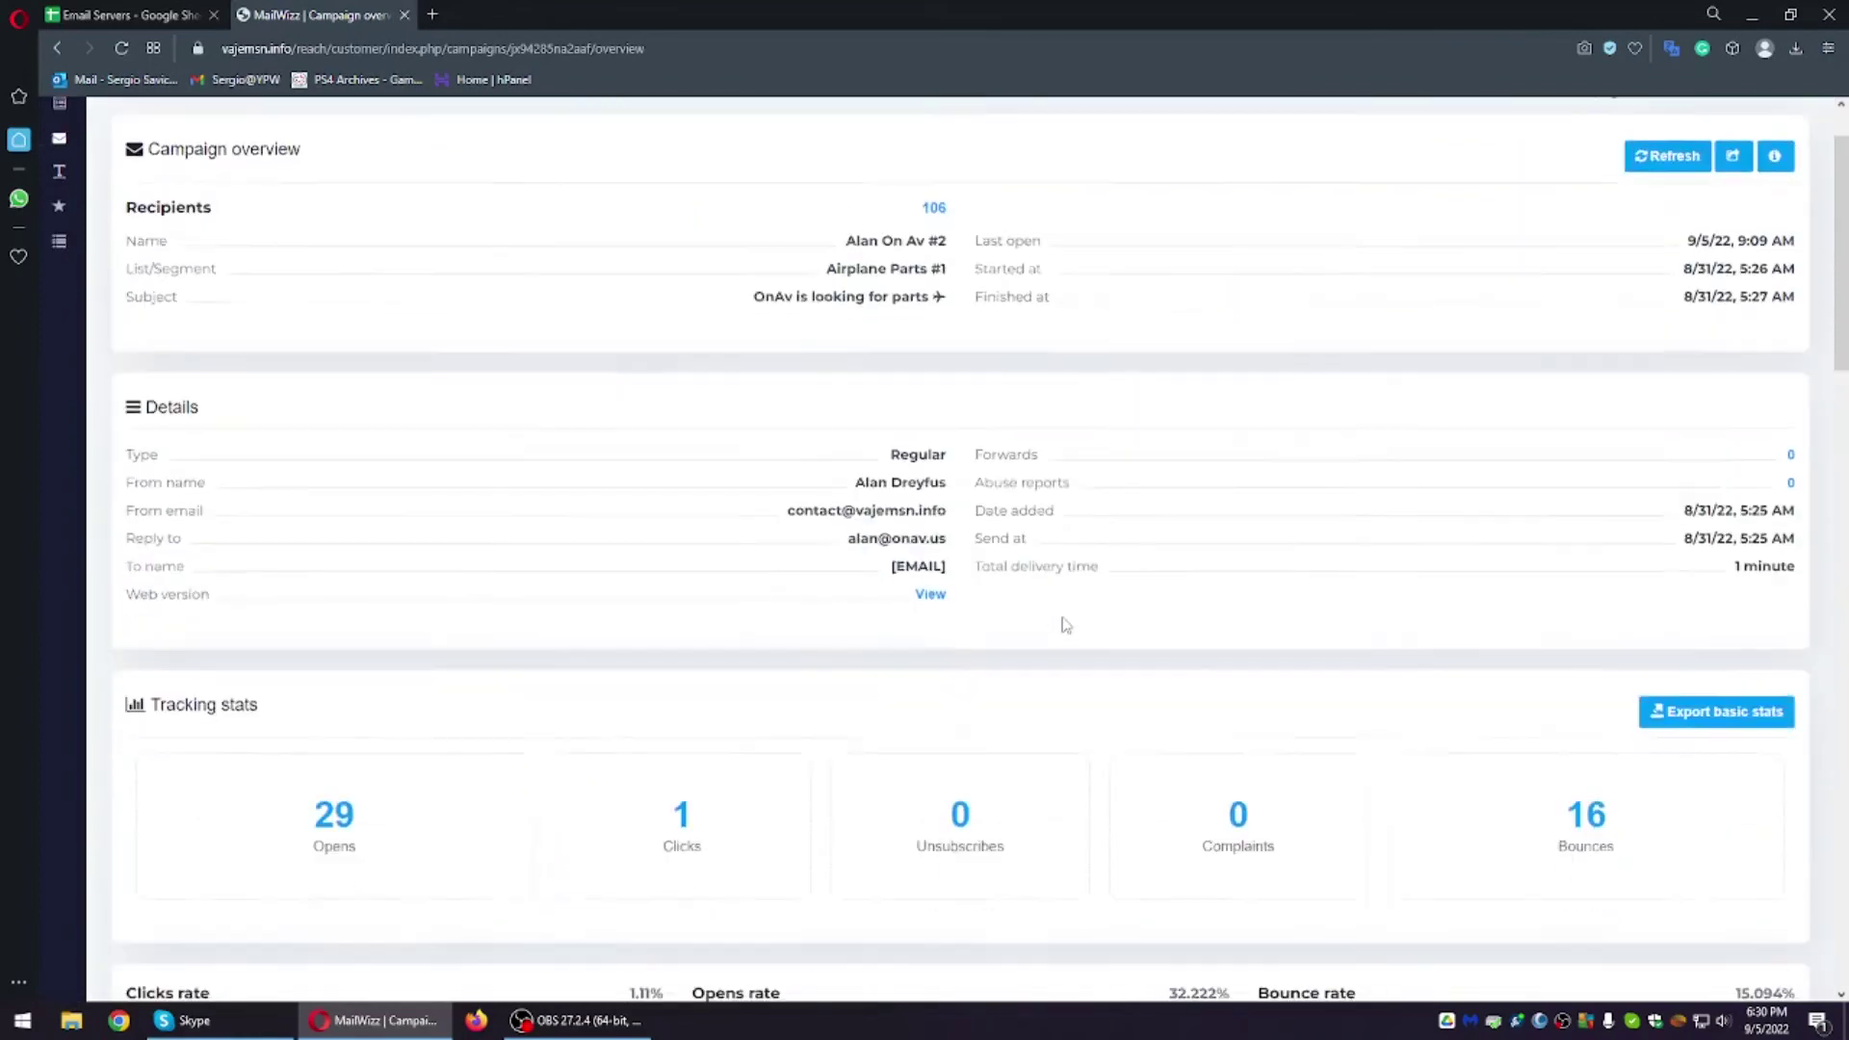
{"action": "scroll", "coordinate": [1065, 624], "scroll_direction": "down", "scroll_amount": 1}
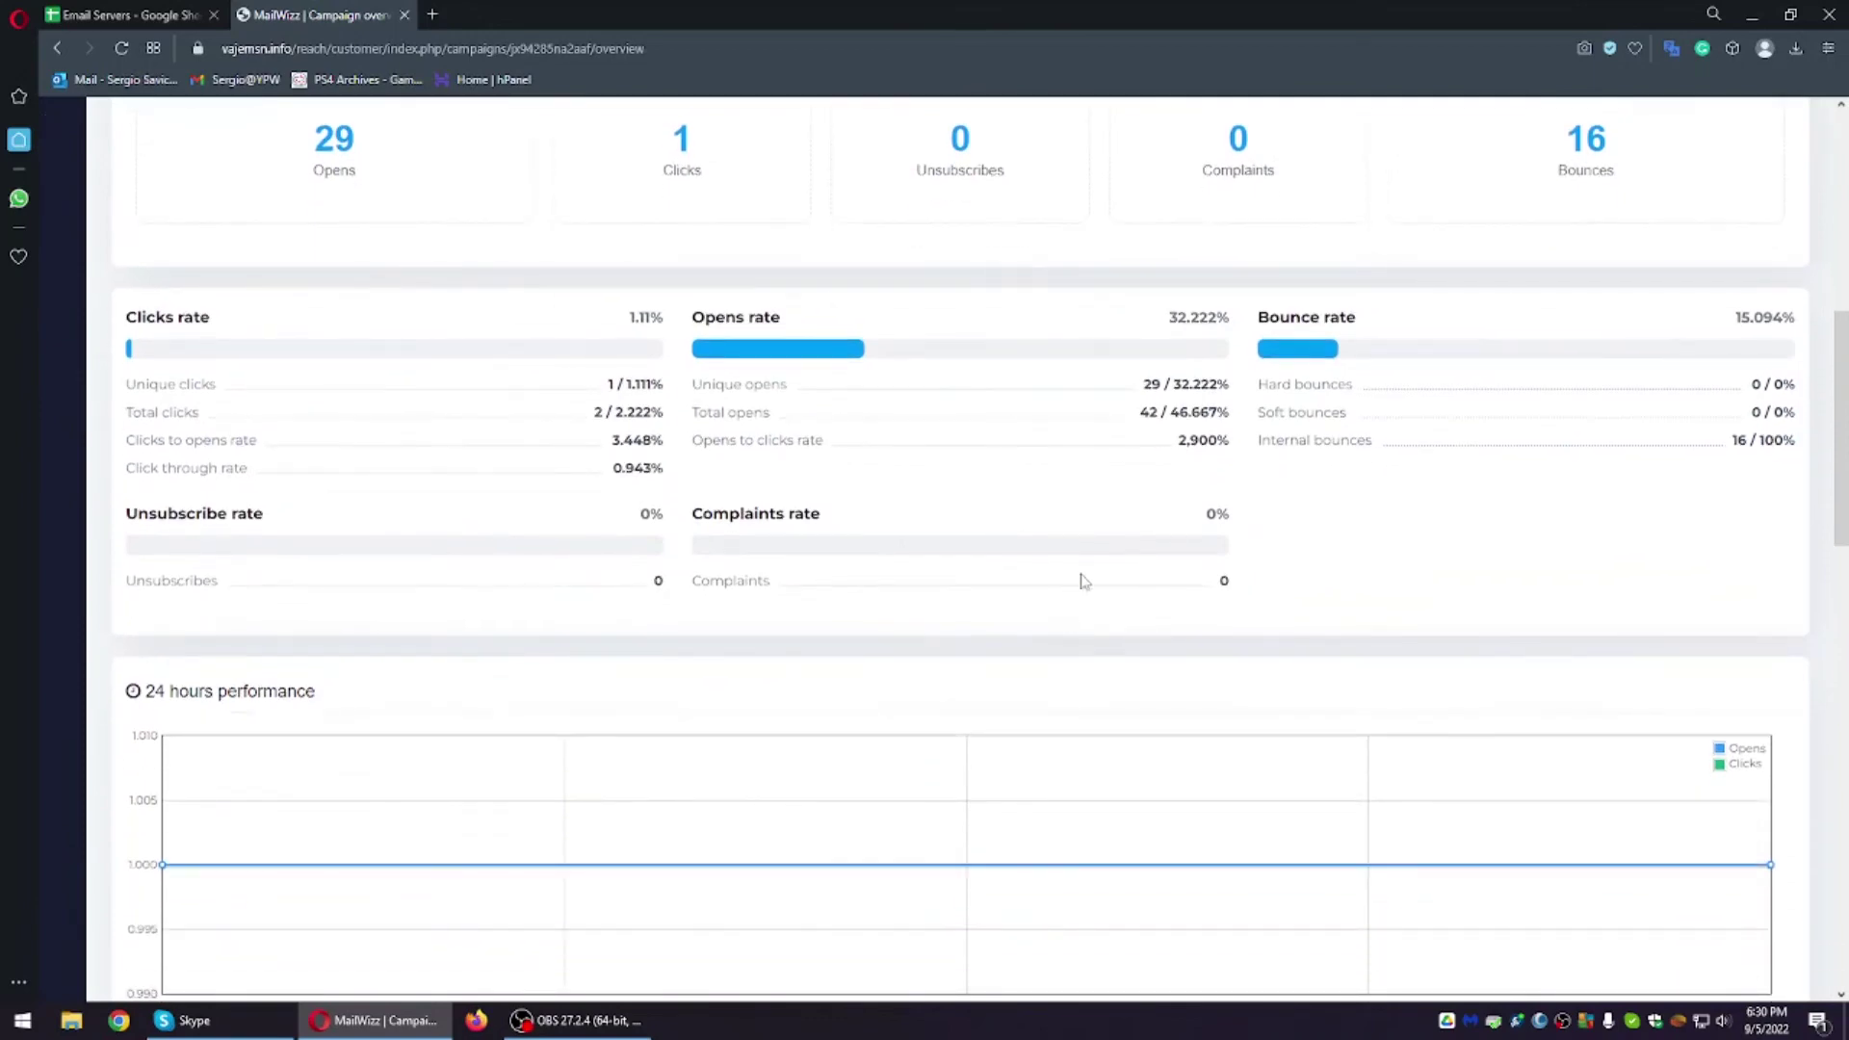
{"action": "scroll", "coordinate": [930, 789], "scroll_direction": "down", "scroll_amount": 8}
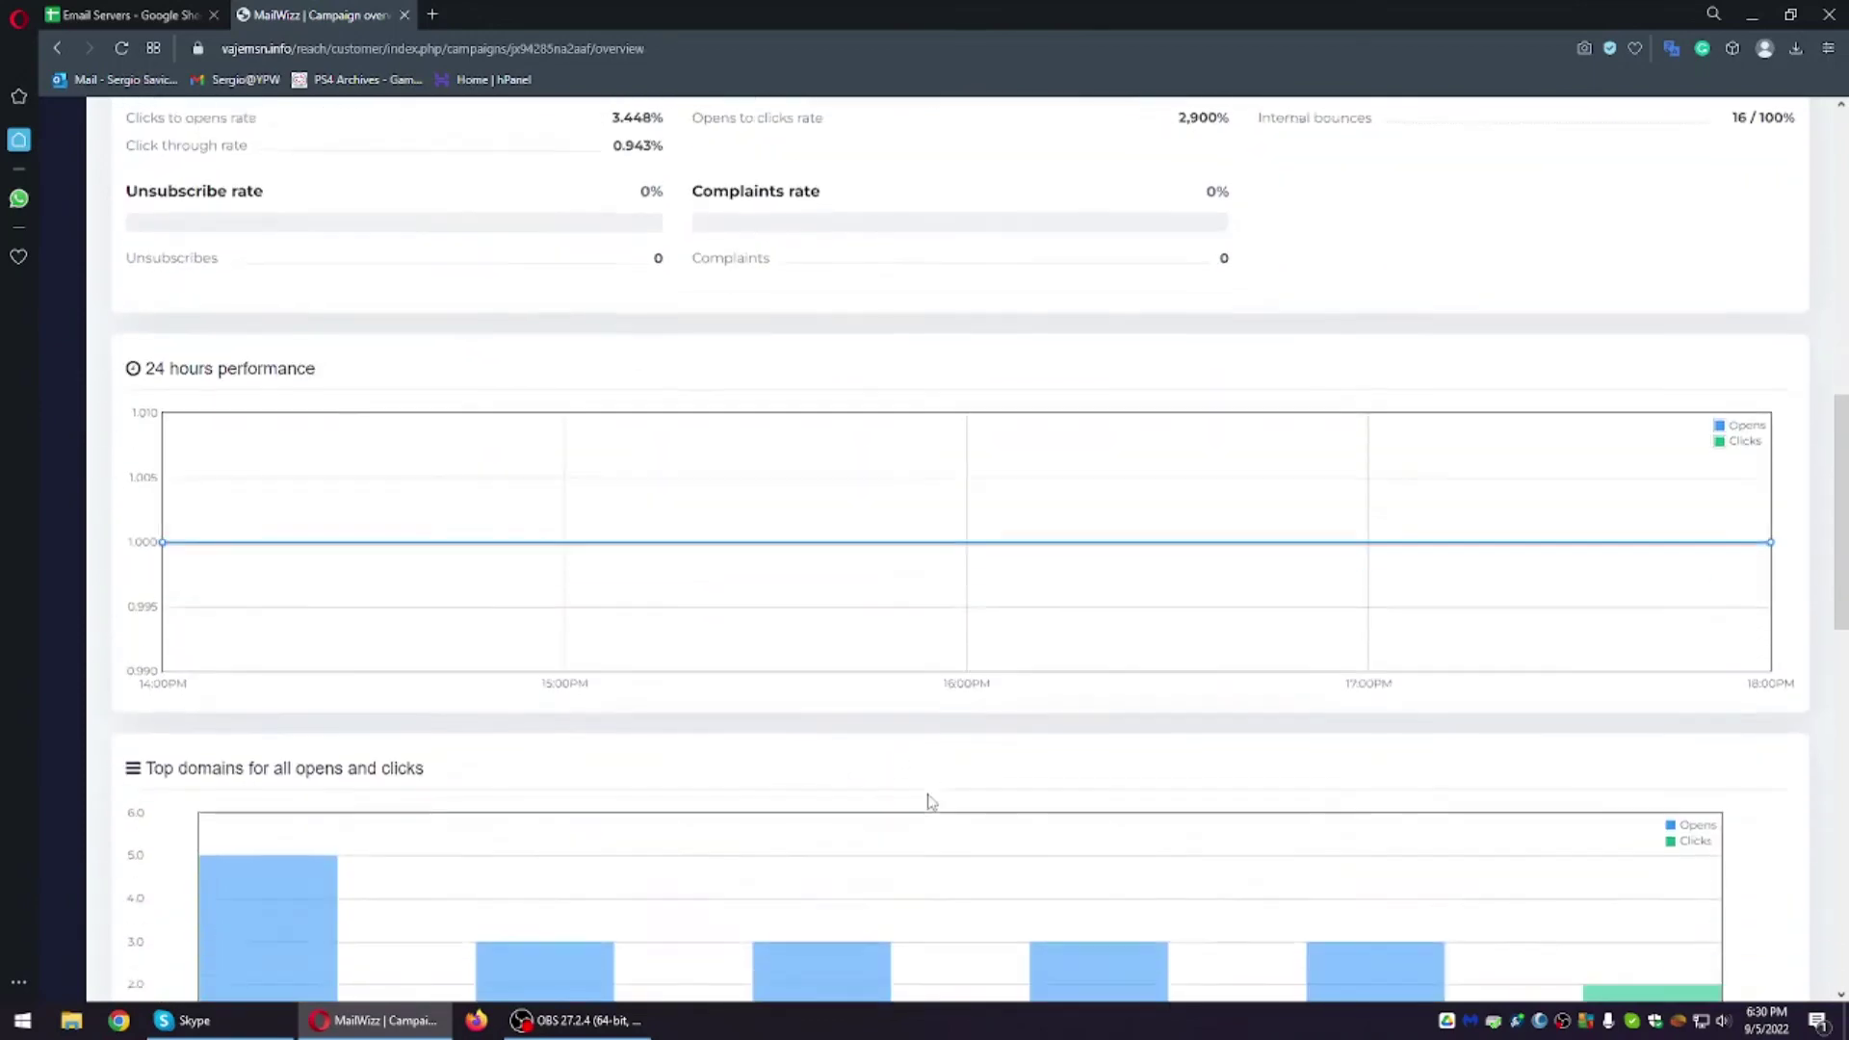
{"action": "scroll", "coordinate": [929, 784], "scroll_direction": "down", "scroll_amount": 2}
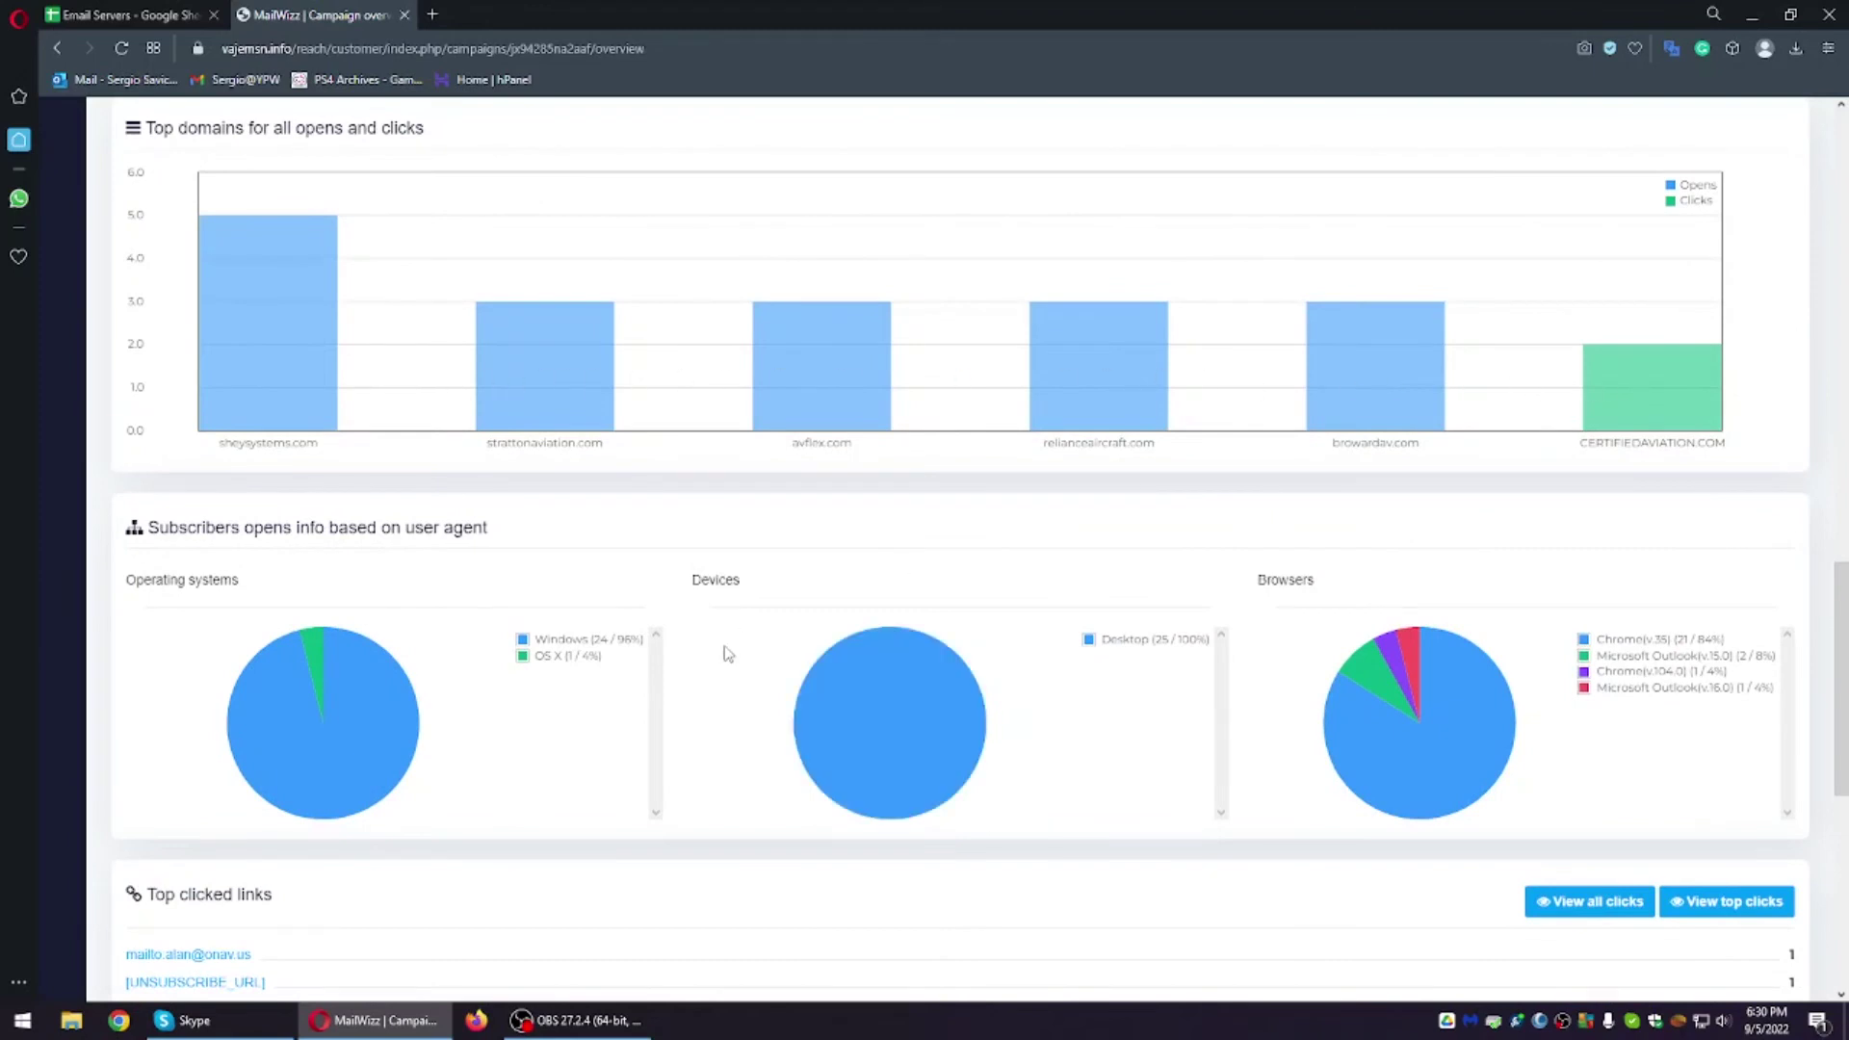
{"action": "scroll", "coordinate": [726, 650], "scroll_direction": "down", "scroll_amount": 3}
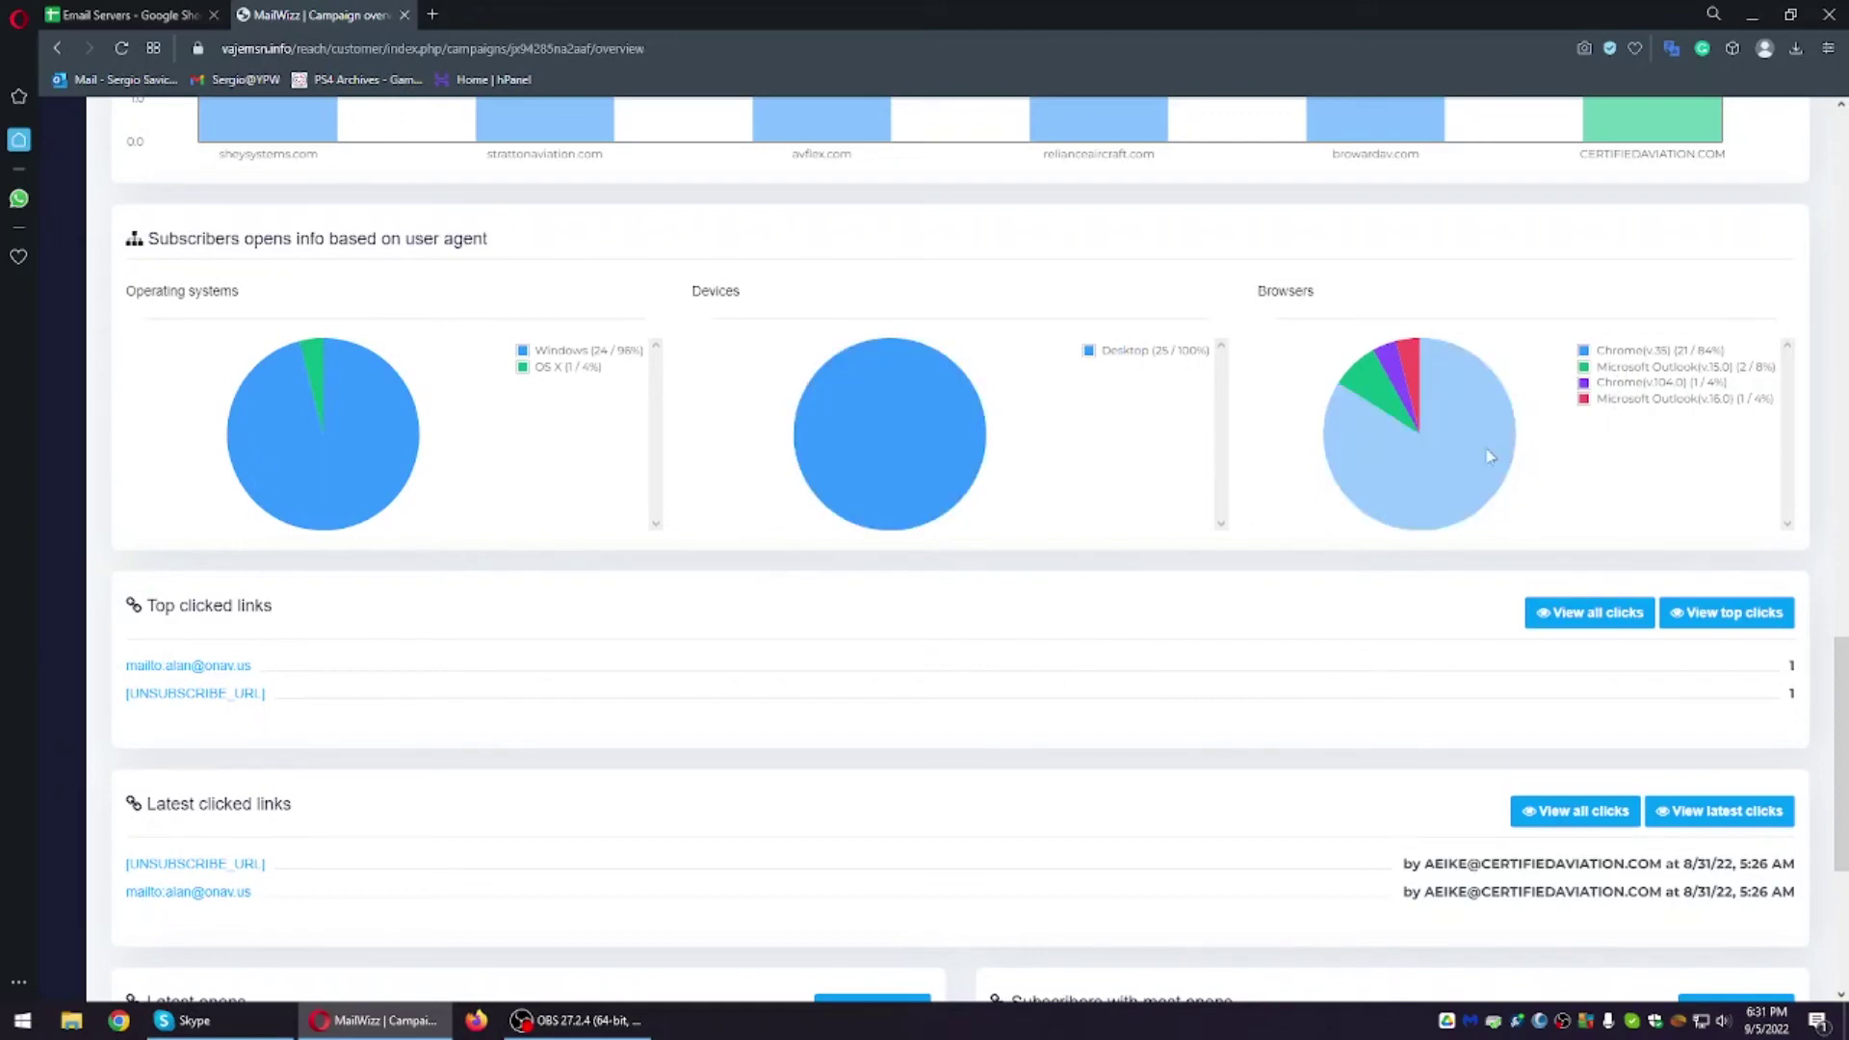
{"action": "scroll", "coordinate": [790, 701], "scroll_direction": "down", "scroll_amount": 1}
{"action": "scroll", "coordinate": [786, 704], "scroll_direction": "down", "scroll_amount": 4}
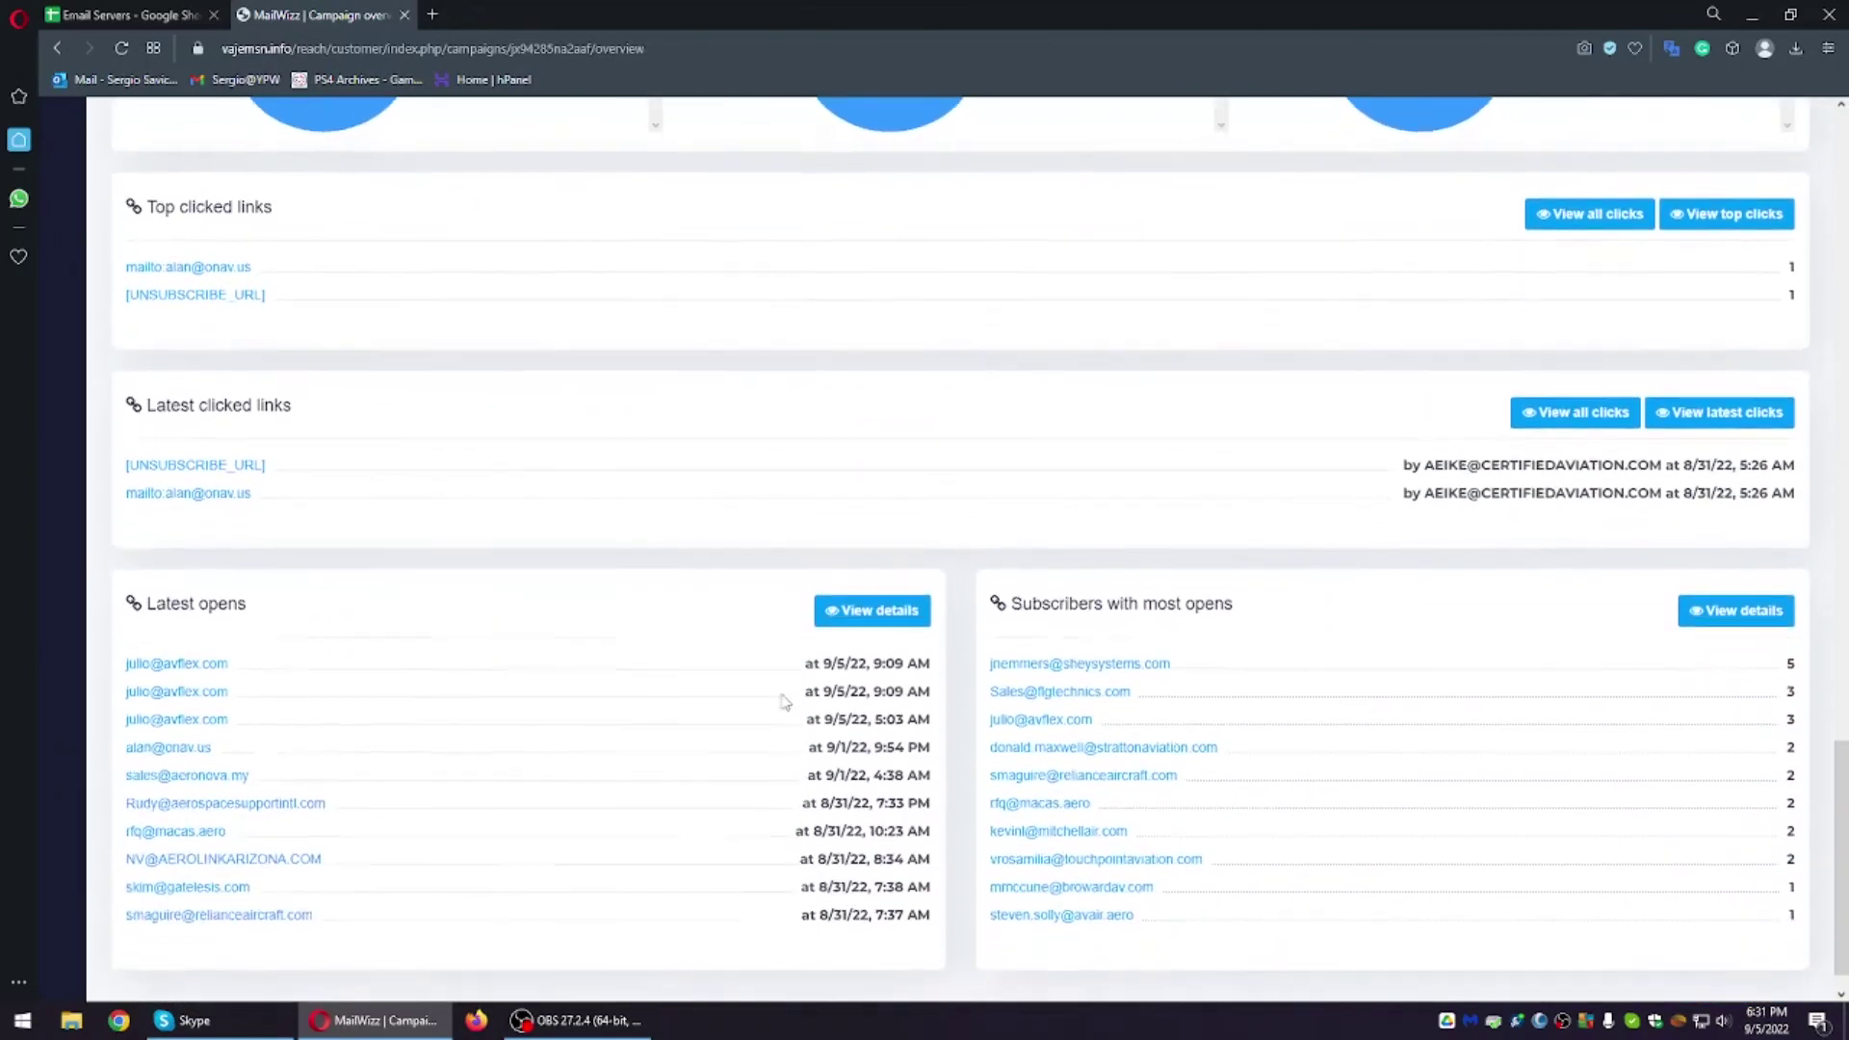
{"action": "scroll", "coordinate": [669, 689], "scroll_direction": "up", "scroll_amount": 12}
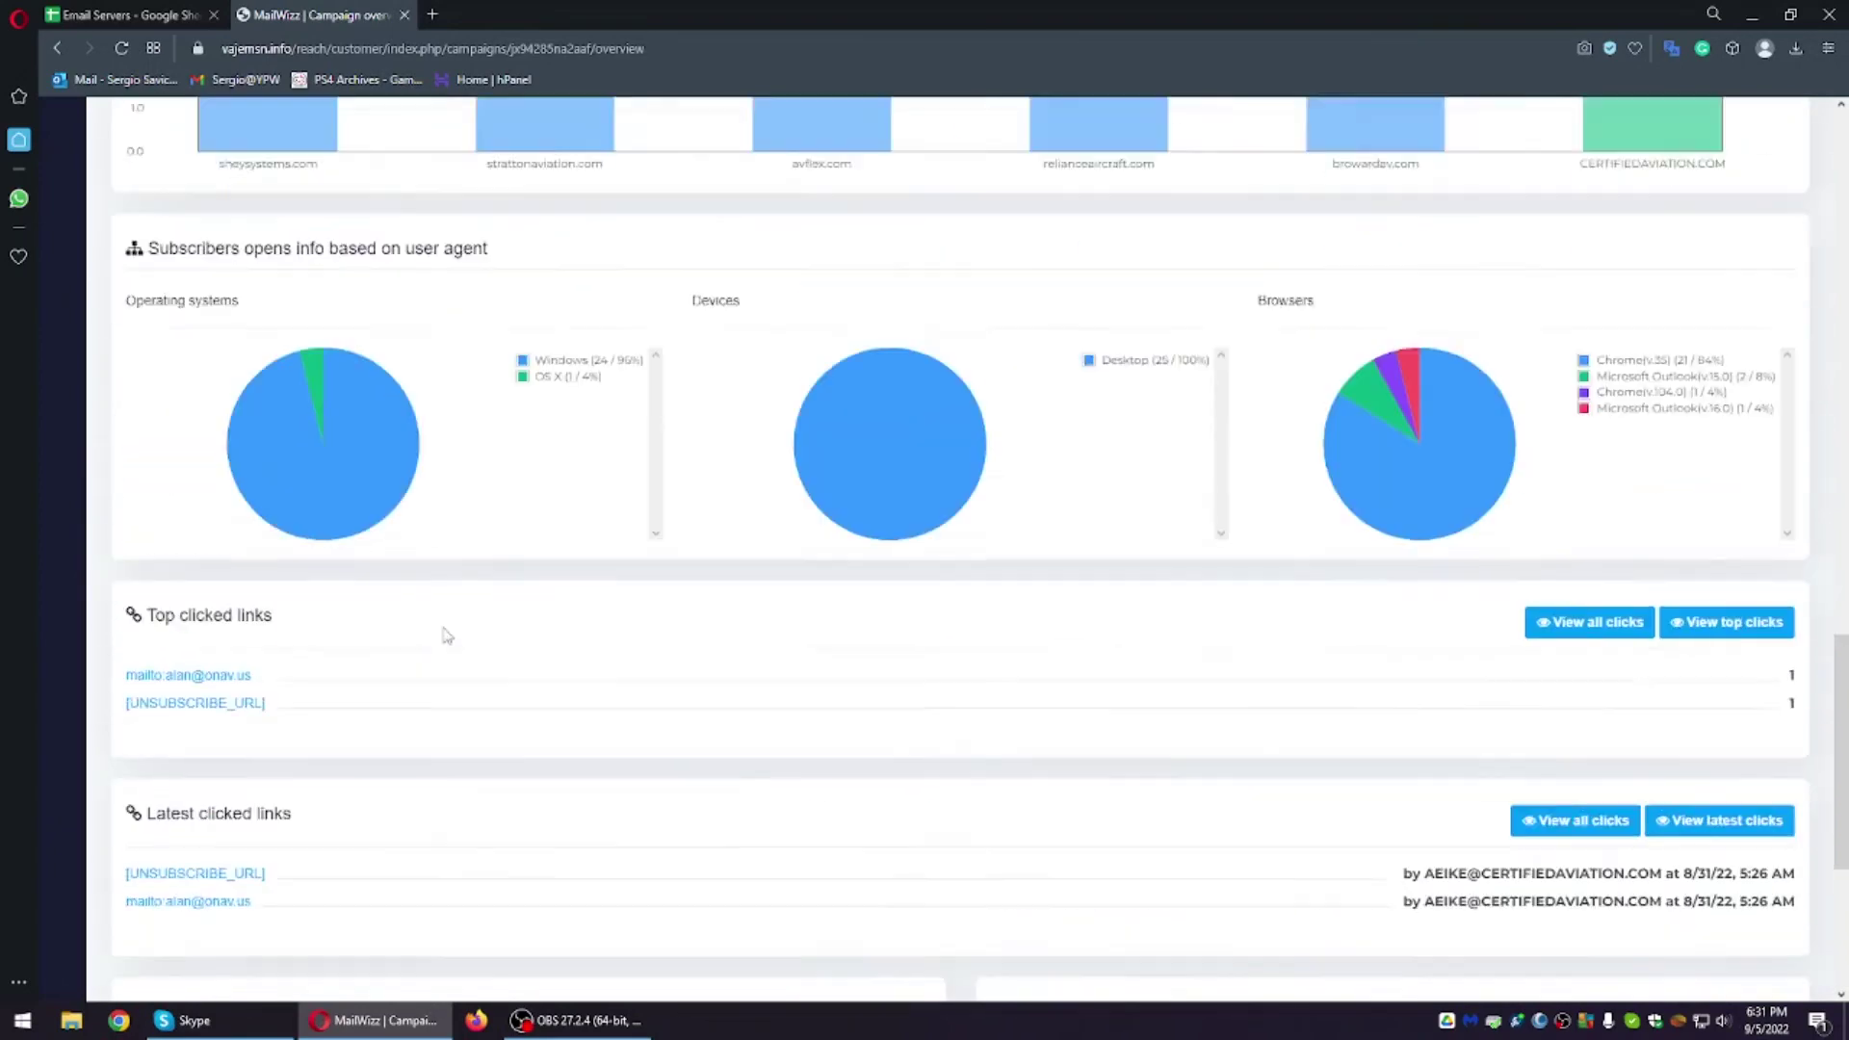
{"action": "scroll", "coordinate": [514, 653], "scroll_direction": "up", "scroll_amount": 2}
{"action": "key", "text": "alt+Left"}
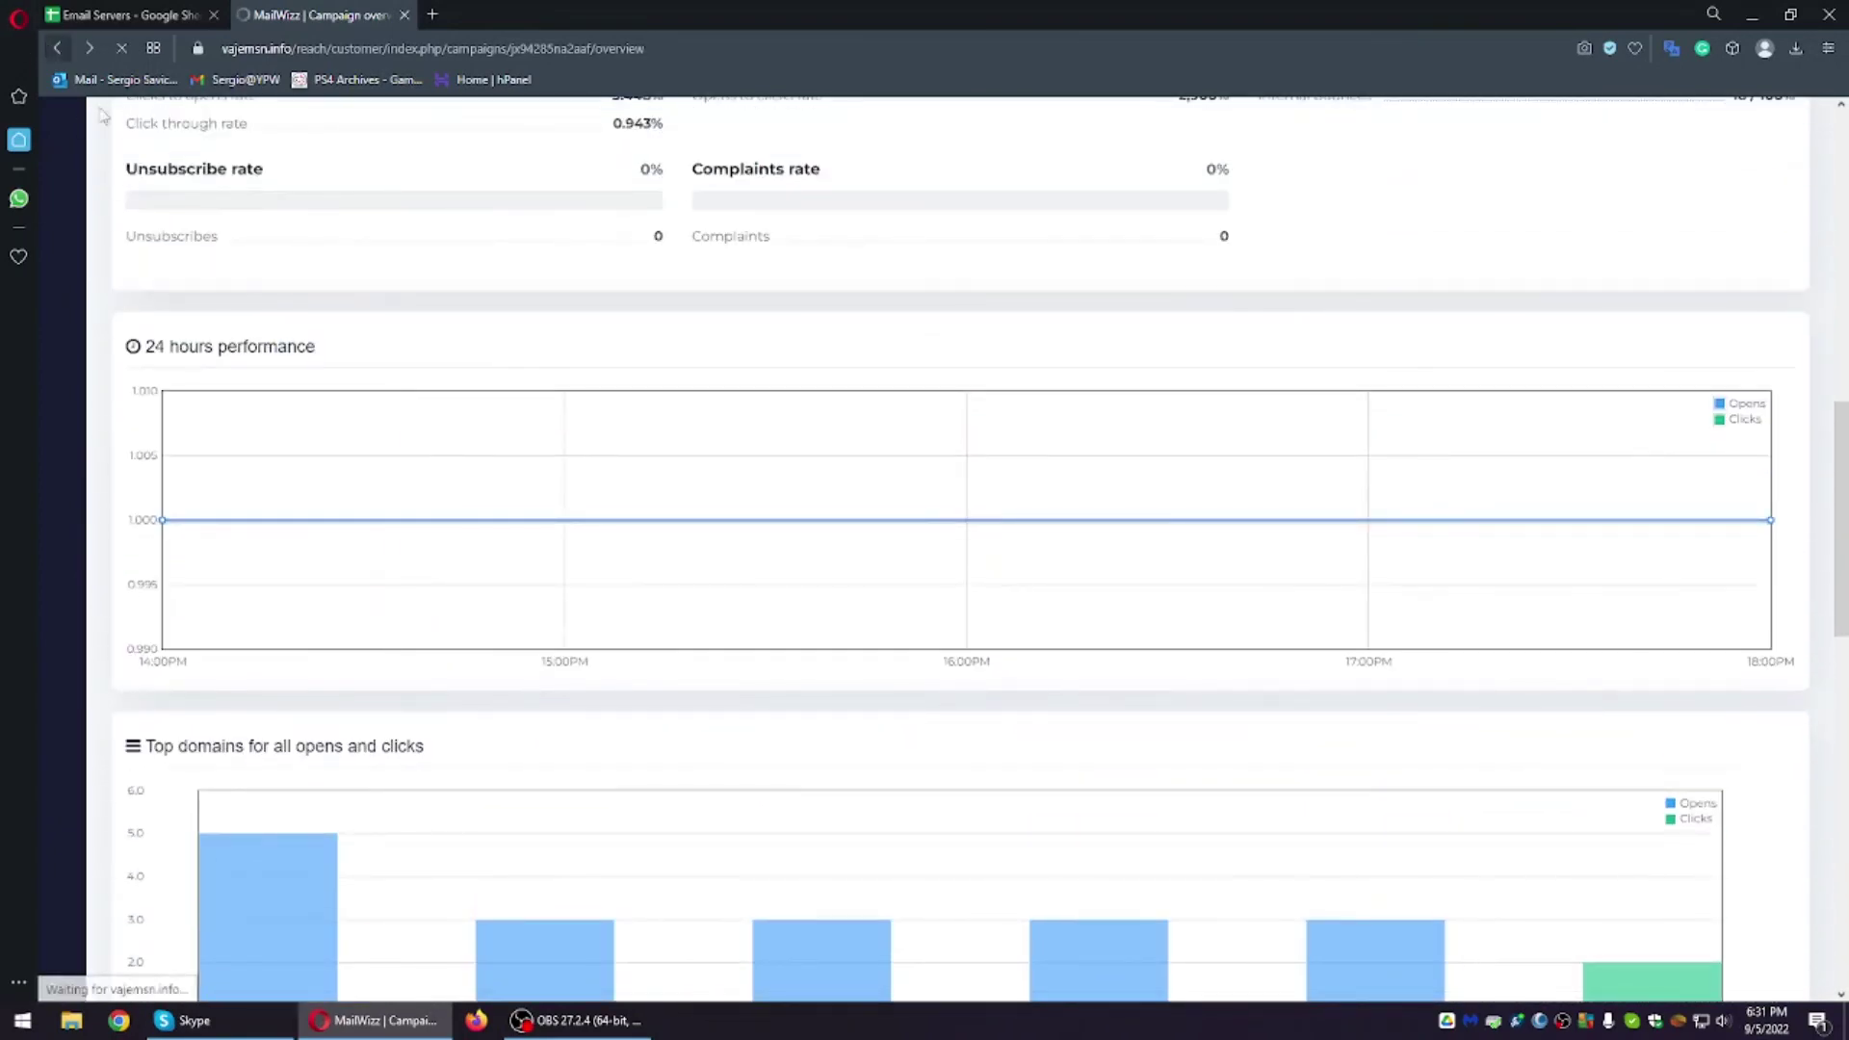
Step: Open the overview of the sent campaign with ID 43, examine its tracking stats and rates, and return to the campaign list
{"action": "left_click", "coordinate": [232, 570]}
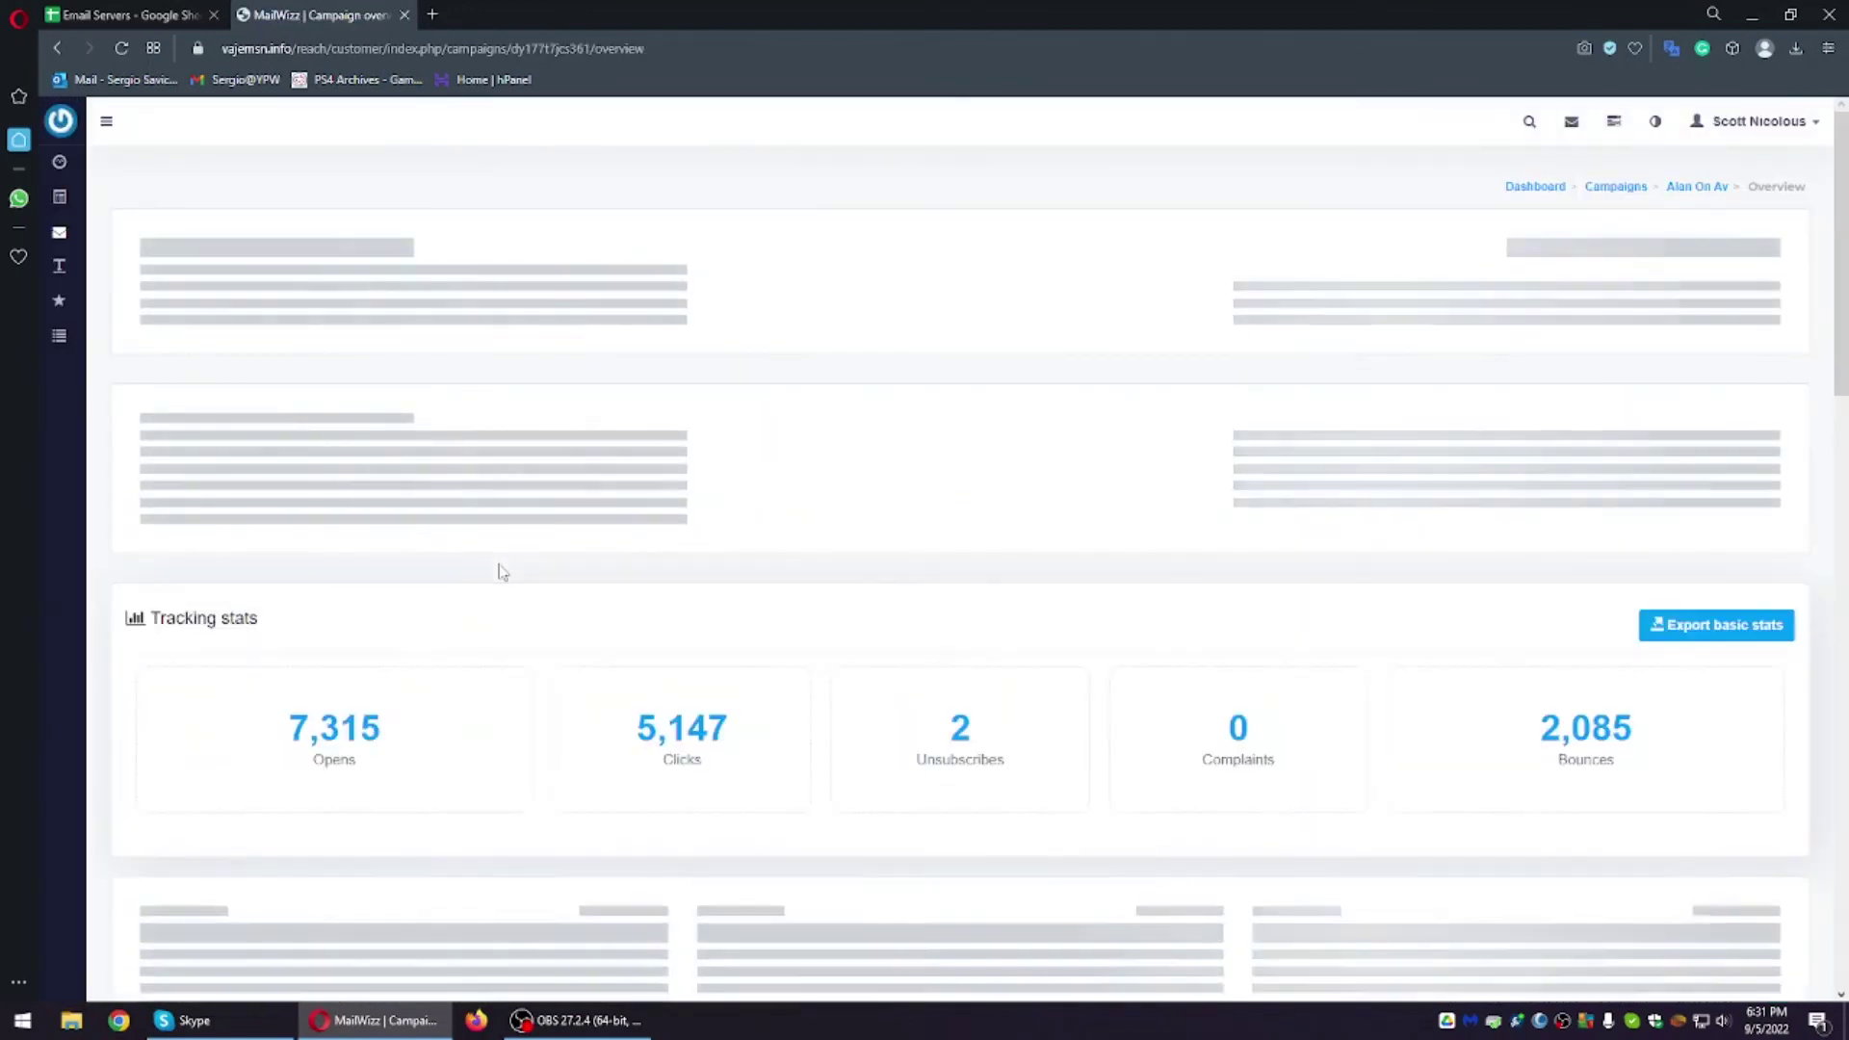
{"action": "scroll", "coordinate": [500, 572], "scroll_direction": "down", "scroll_amount": 1}
{"action": "scroll", "coordinate": [500, 572], "scroll_direction": "up", "scroll_amount": 1}
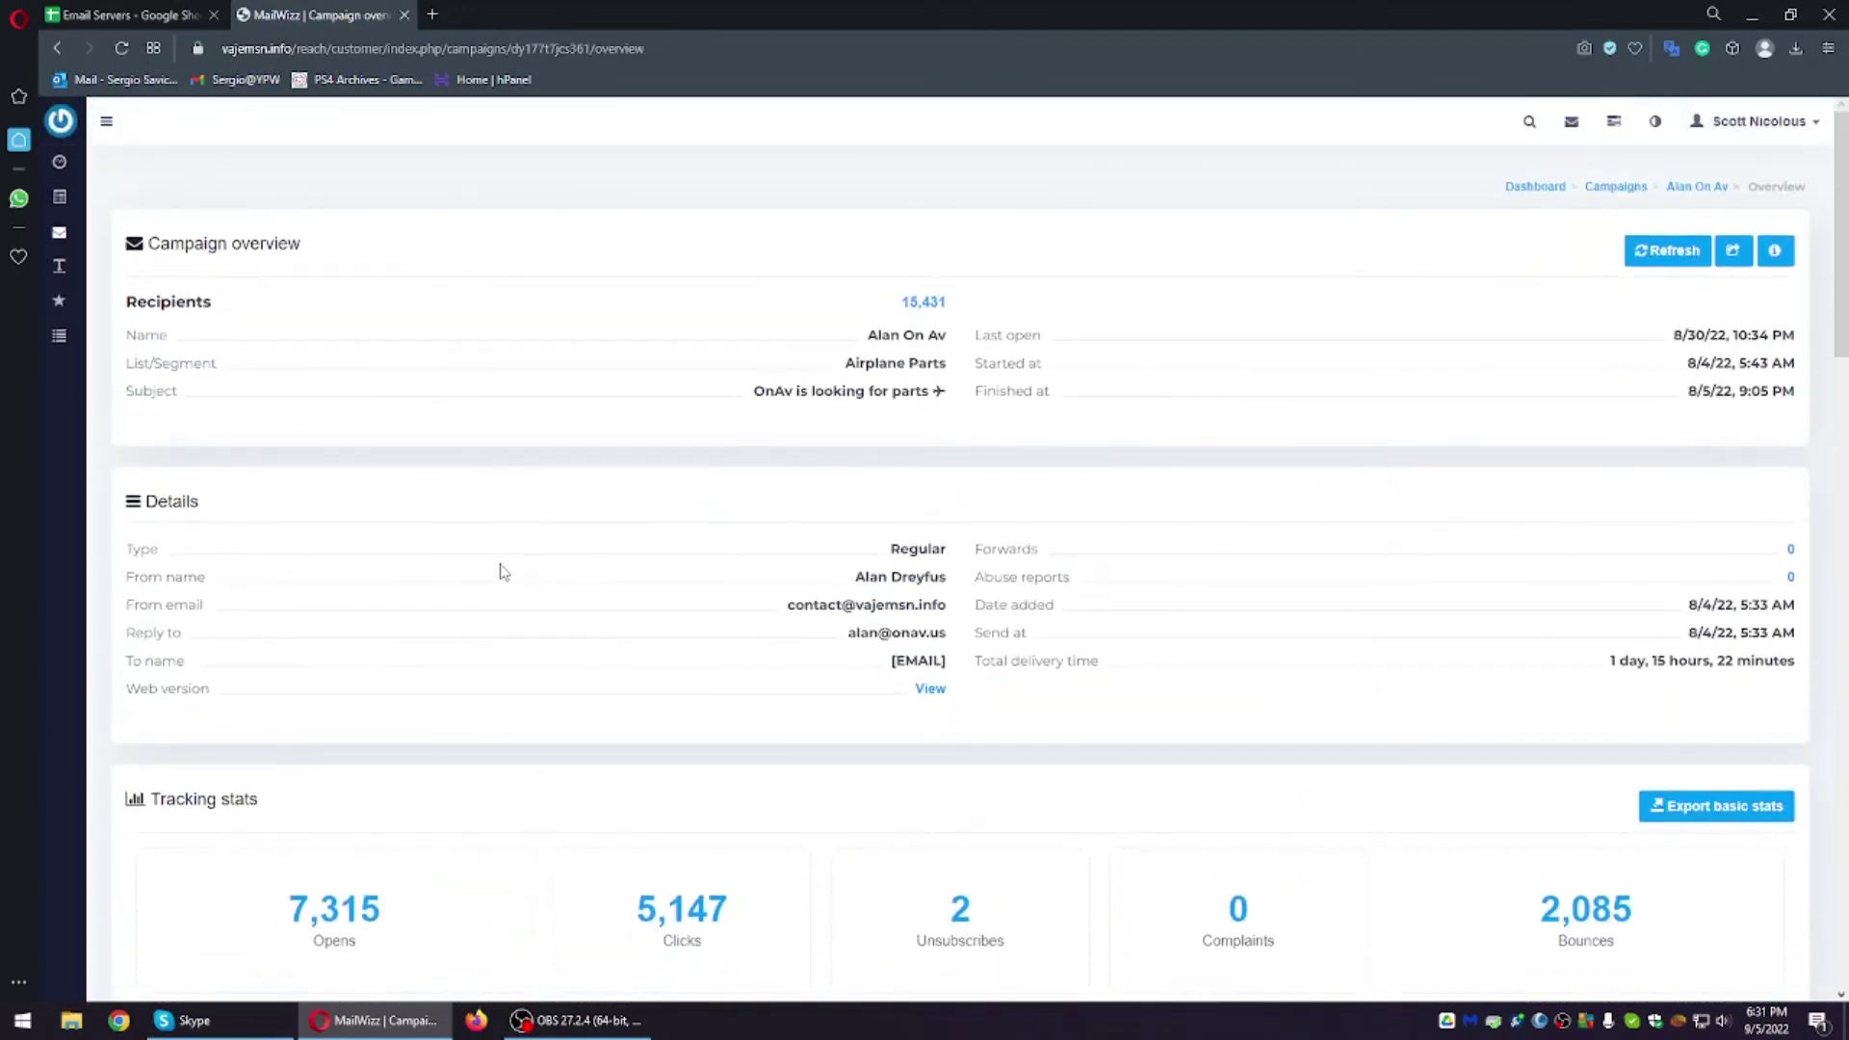
{"action": "scroll", "coordinate": [500, 572], "scroll_direction": "down", "scroll_amount": 5}
{"action": "scroll", "coordinate": [499, 572], "scroll_direction": "down", "scroll_amount": 1}
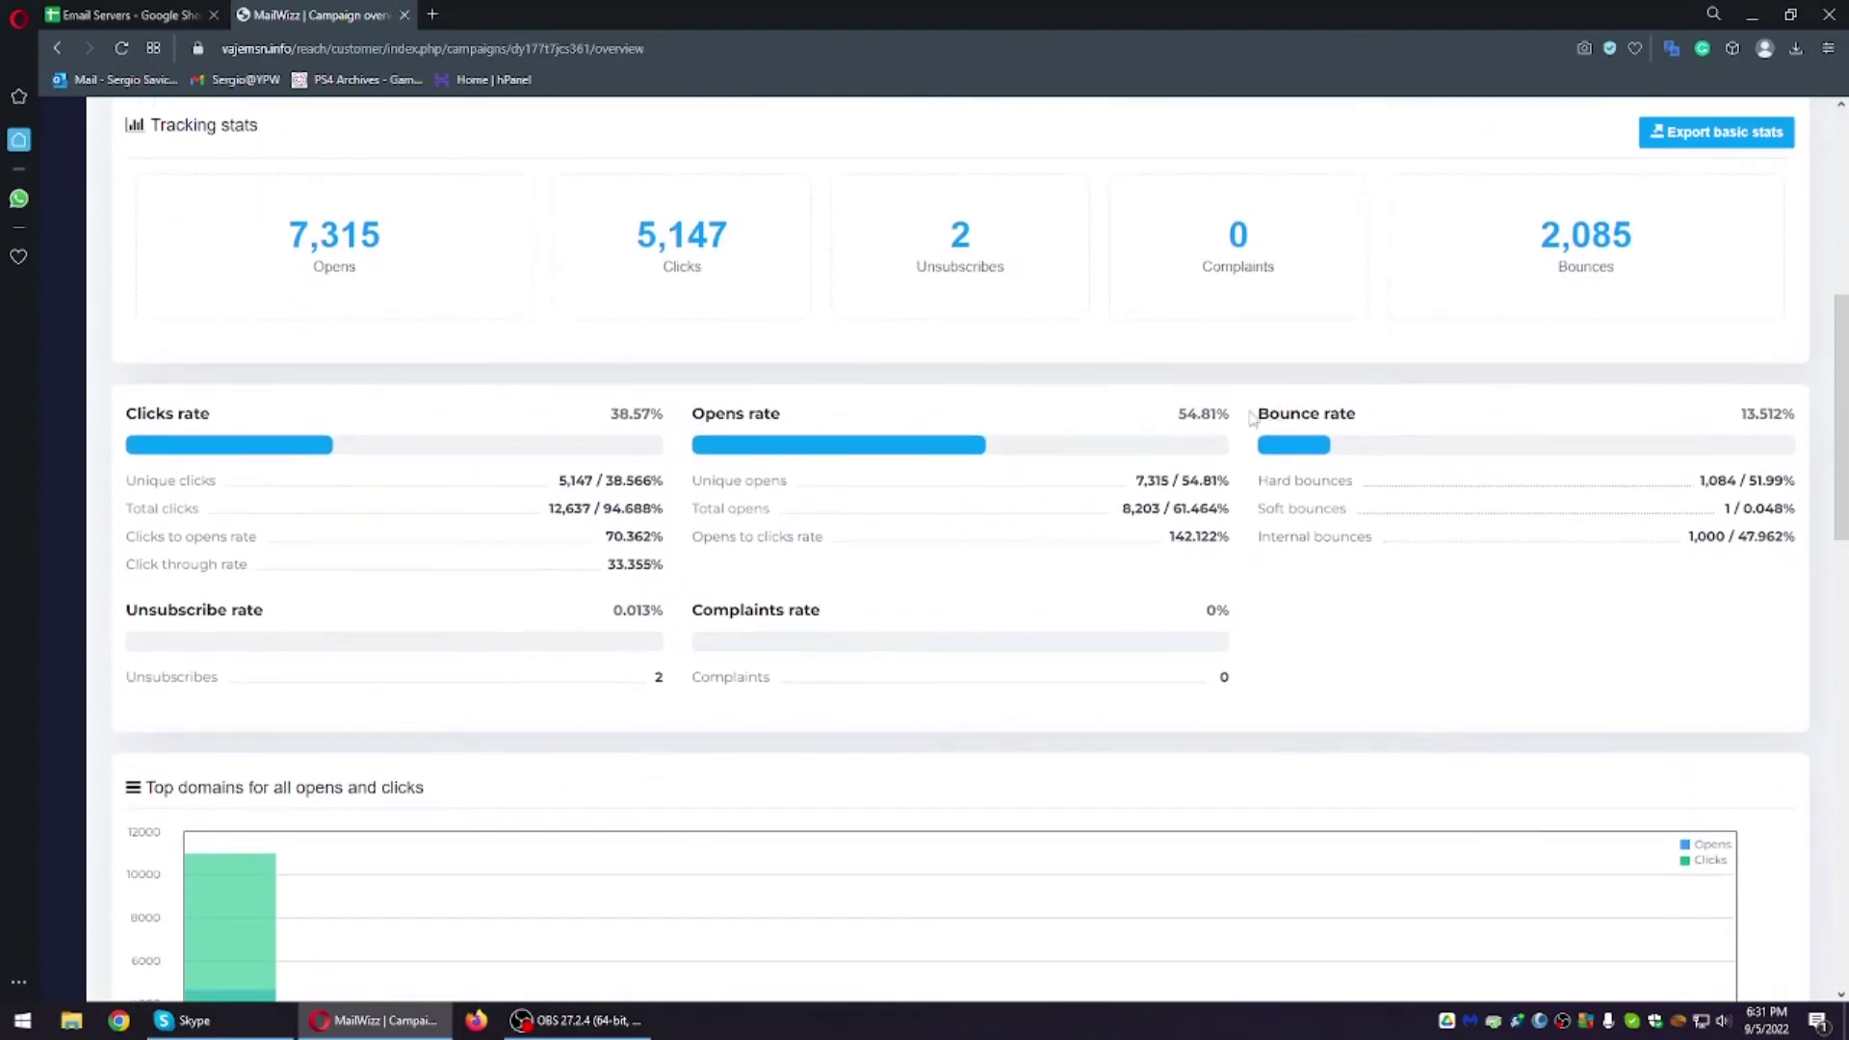
{"action": "left_click", "coordinate": [57, 47]}
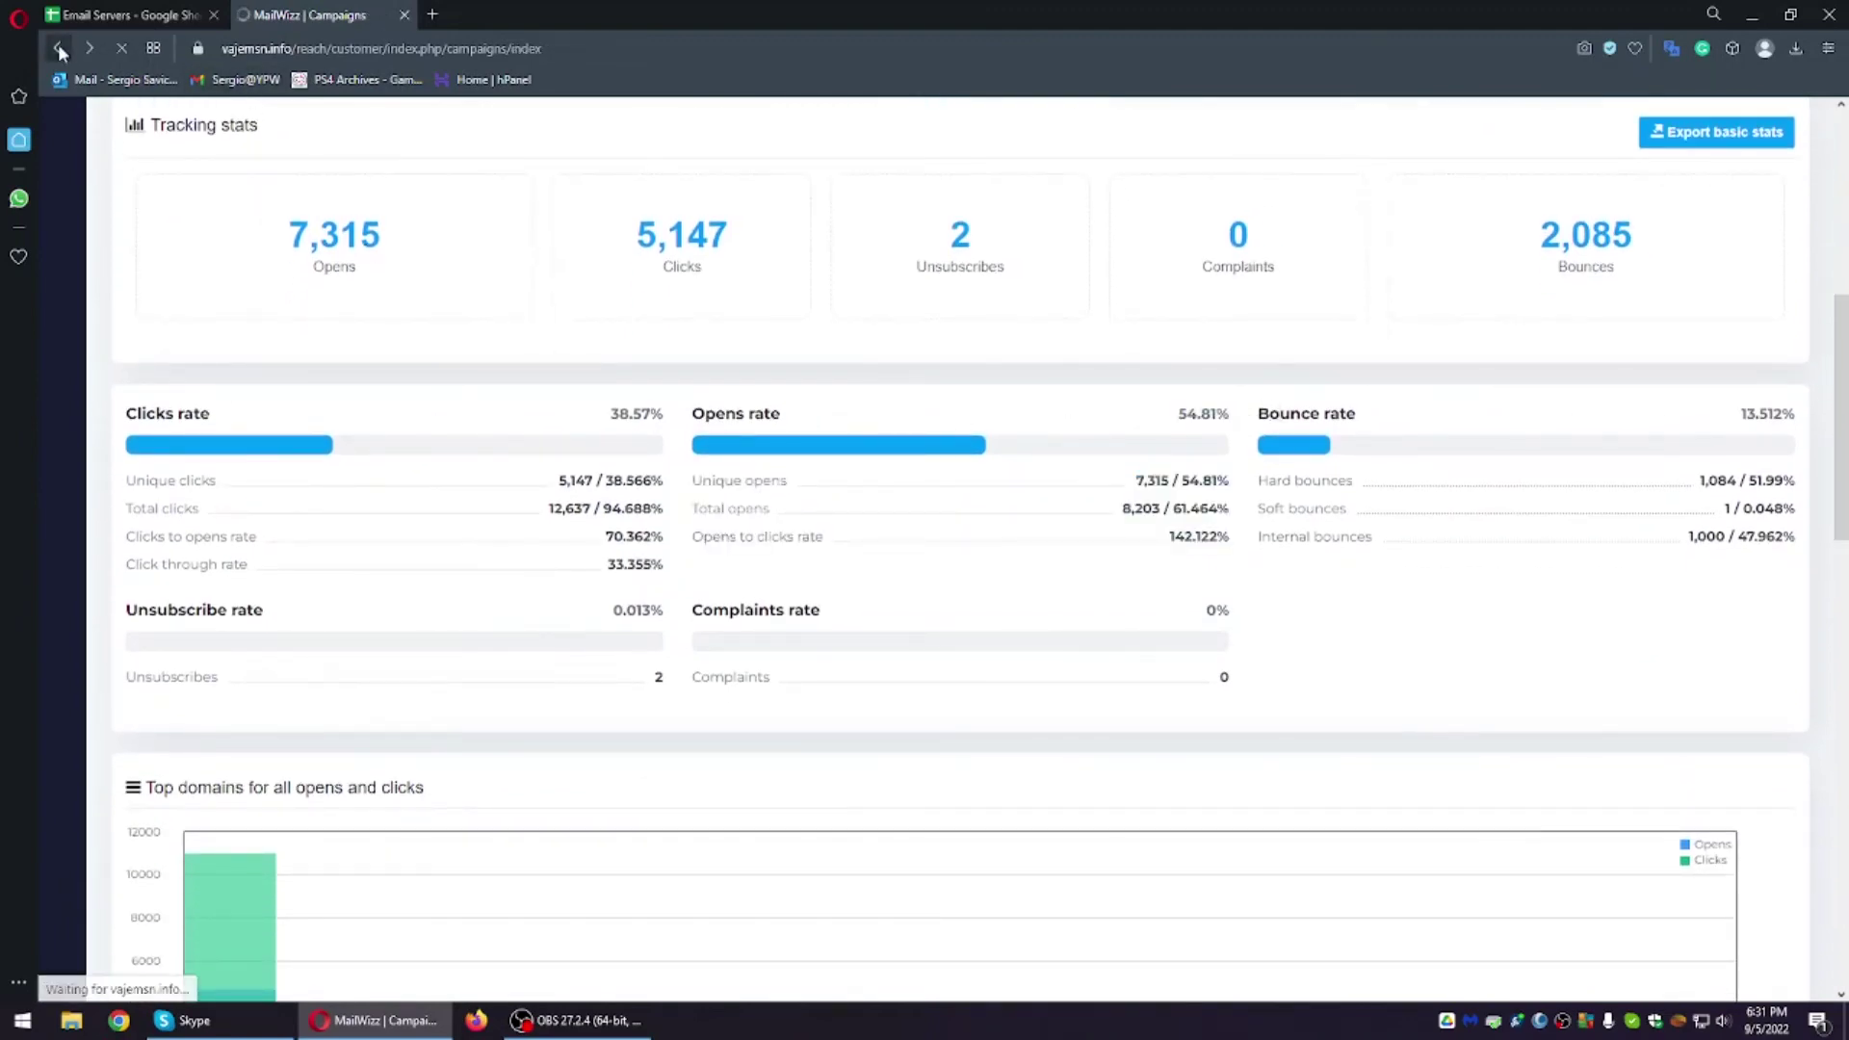
Step: Open the overview of the paused Banks campaign with ID 37 and bring up its bounce report
{"action": "left_click", "coordinate": [247, 661]}
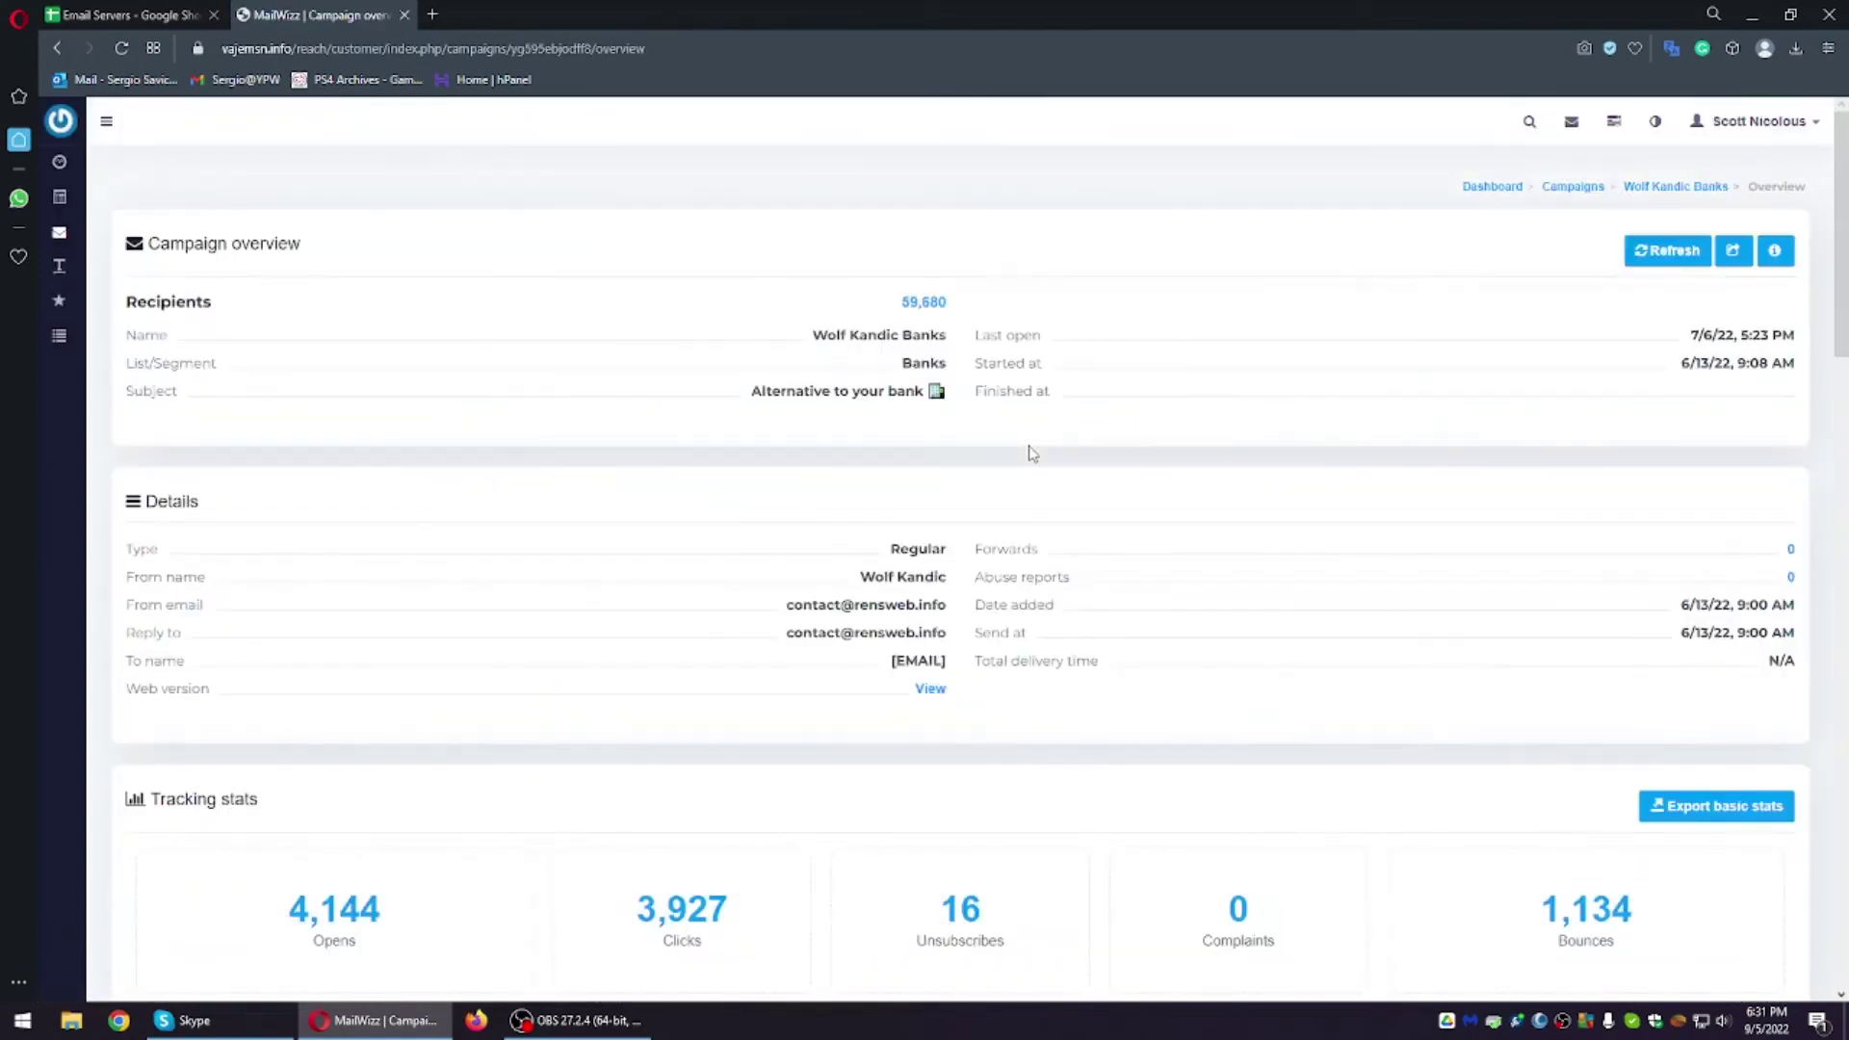
{"action": "scroll", "coordinate": [1032, 454], "scroll_direction": "down", "scroll_amount": 2}
{"action": "left_click", "coordinate": [1603, 729]}
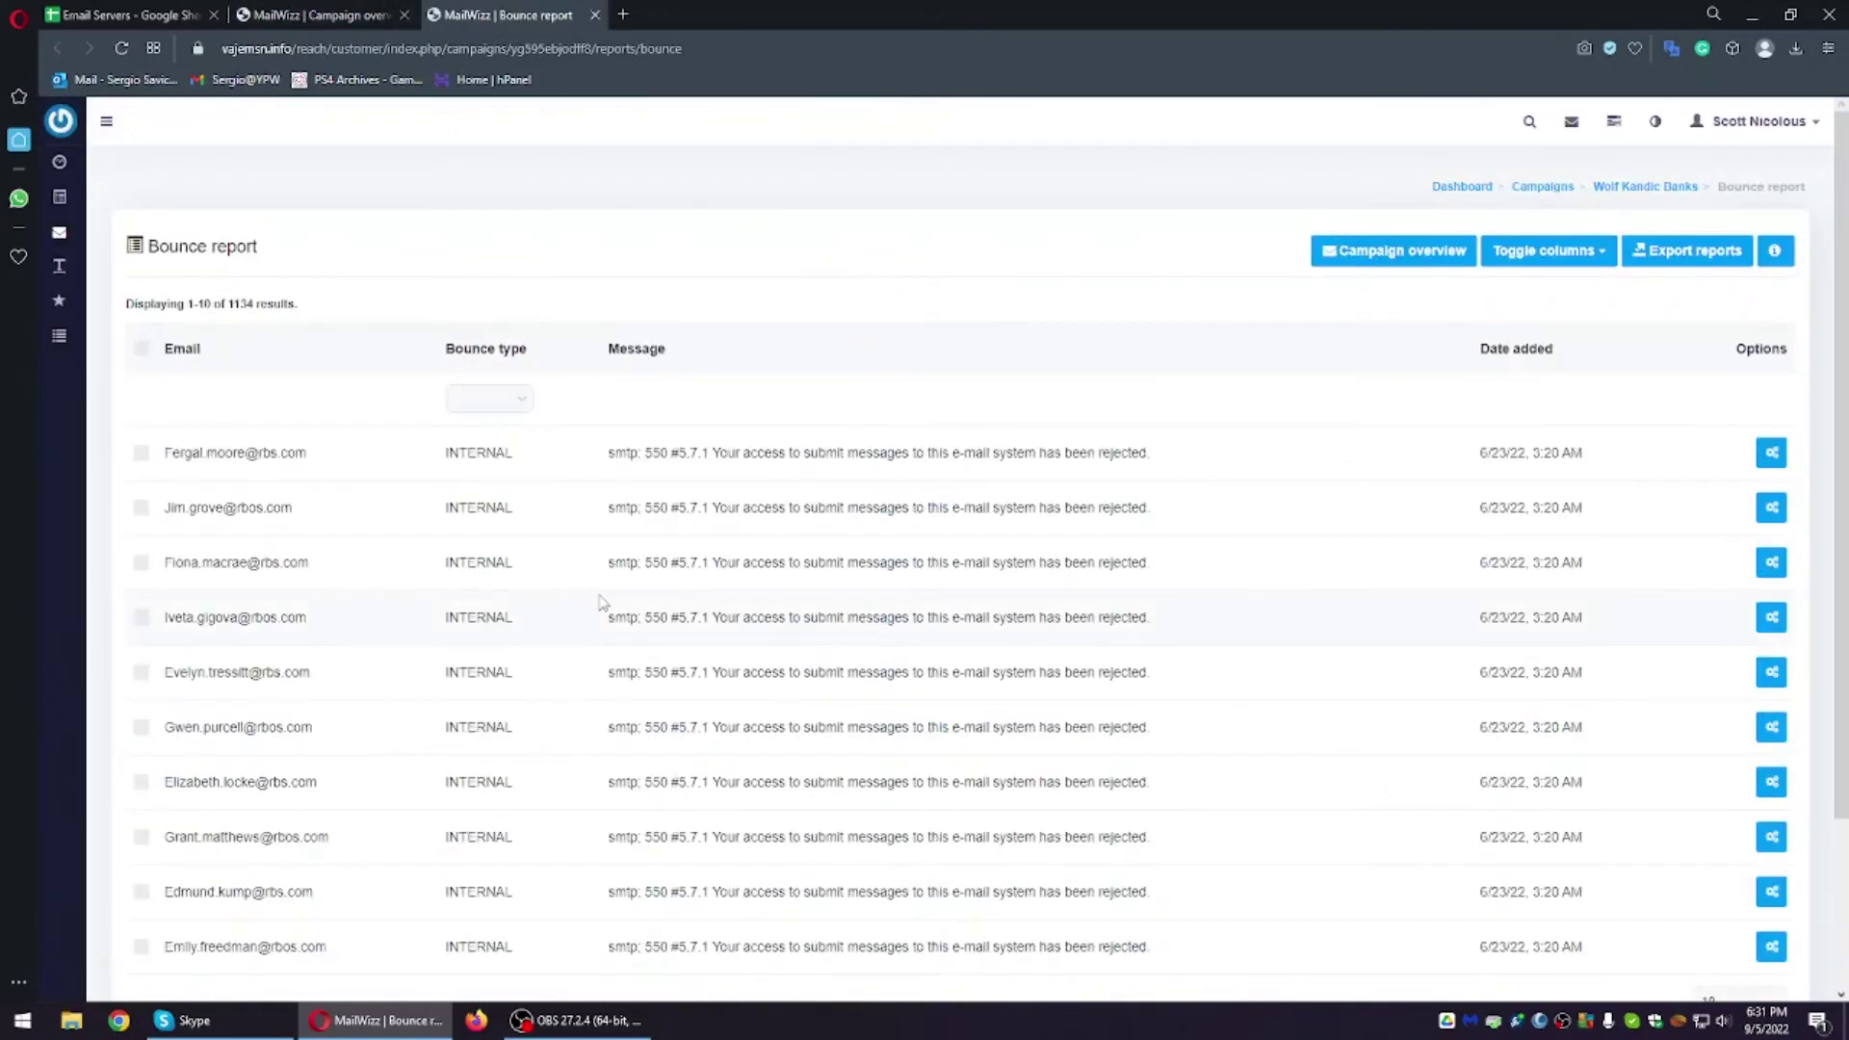
Step: Examine the bounce types and rejection messages in the bounce report, and close the report to return to the campaign overview
{"action": "left_click_drag", "start_coordinate": [604, 455], "coordinate": [875, 449]}
{"action": "left_click", "coordinate": [795, 475]}
{"action": "left_click_drag", "start_coordinate": [445, 458], "coordinate": [556, 459]}
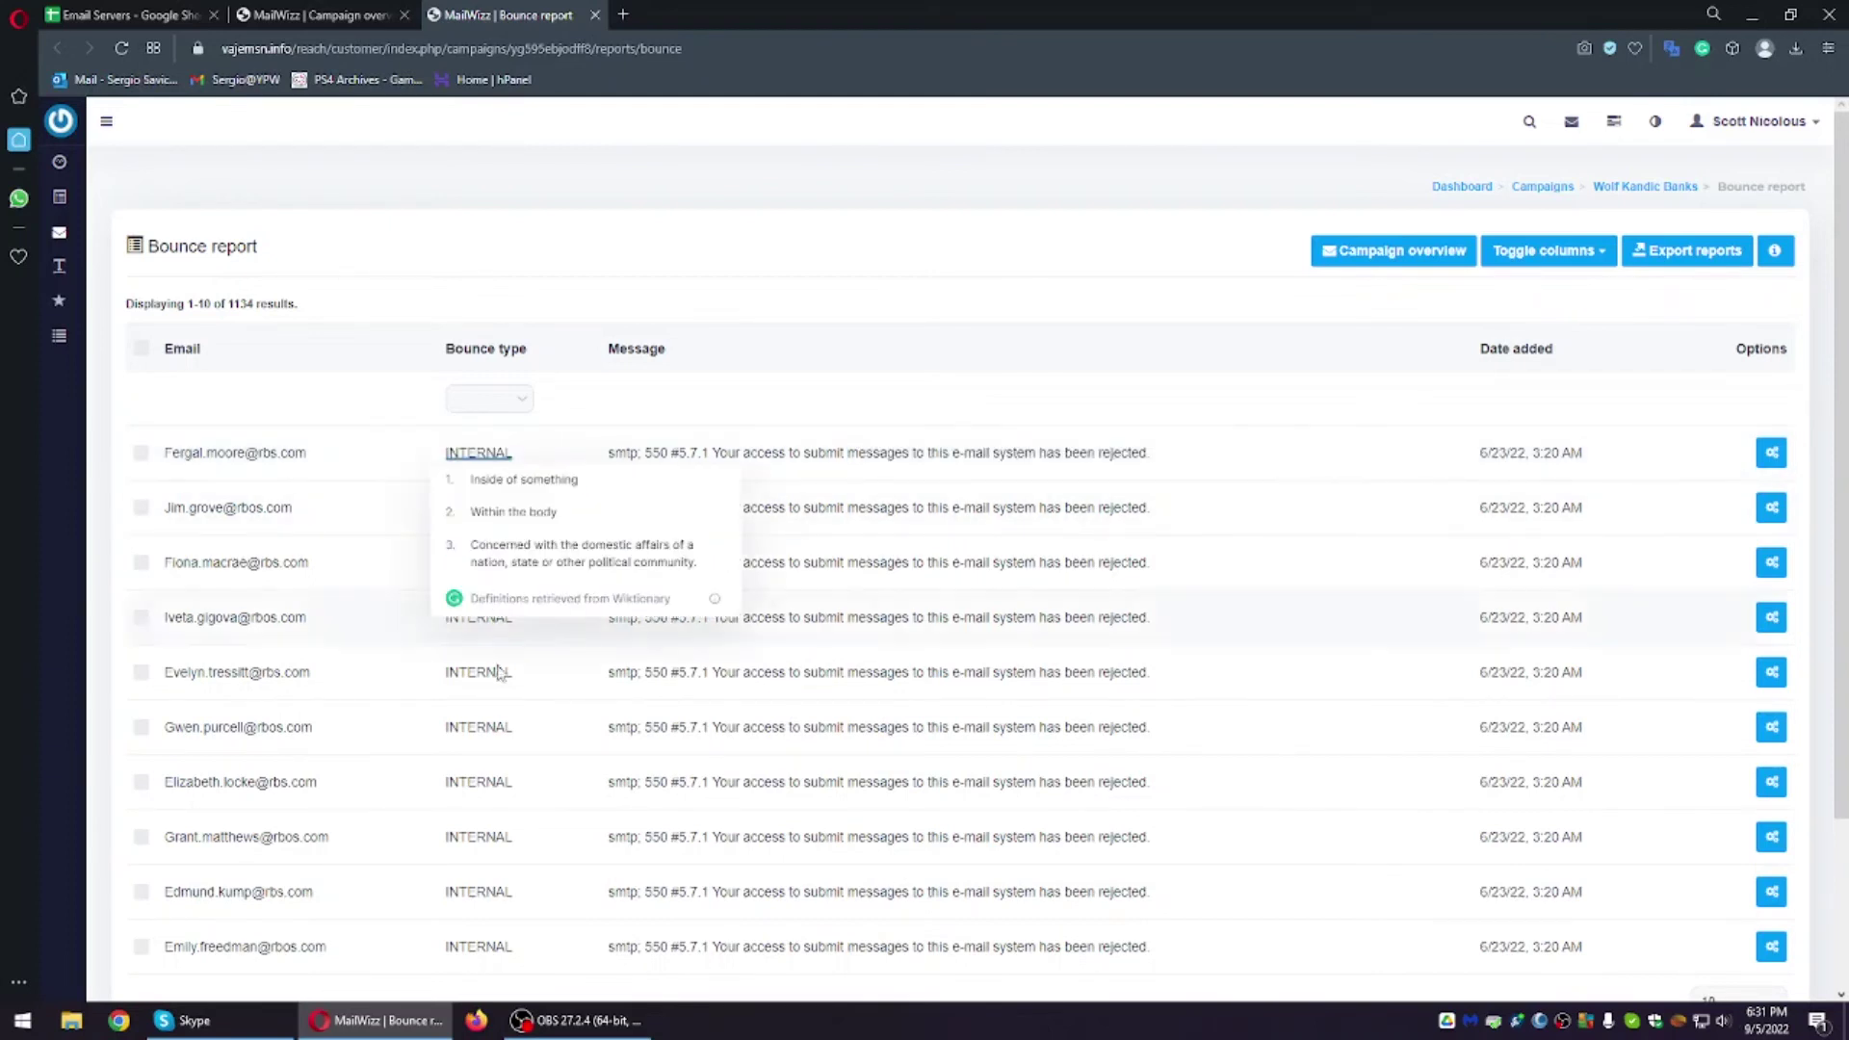
{"action": "scroll", "coordinate": [973, 847], "scroll_direction": "down", "scroll_amount": 3}
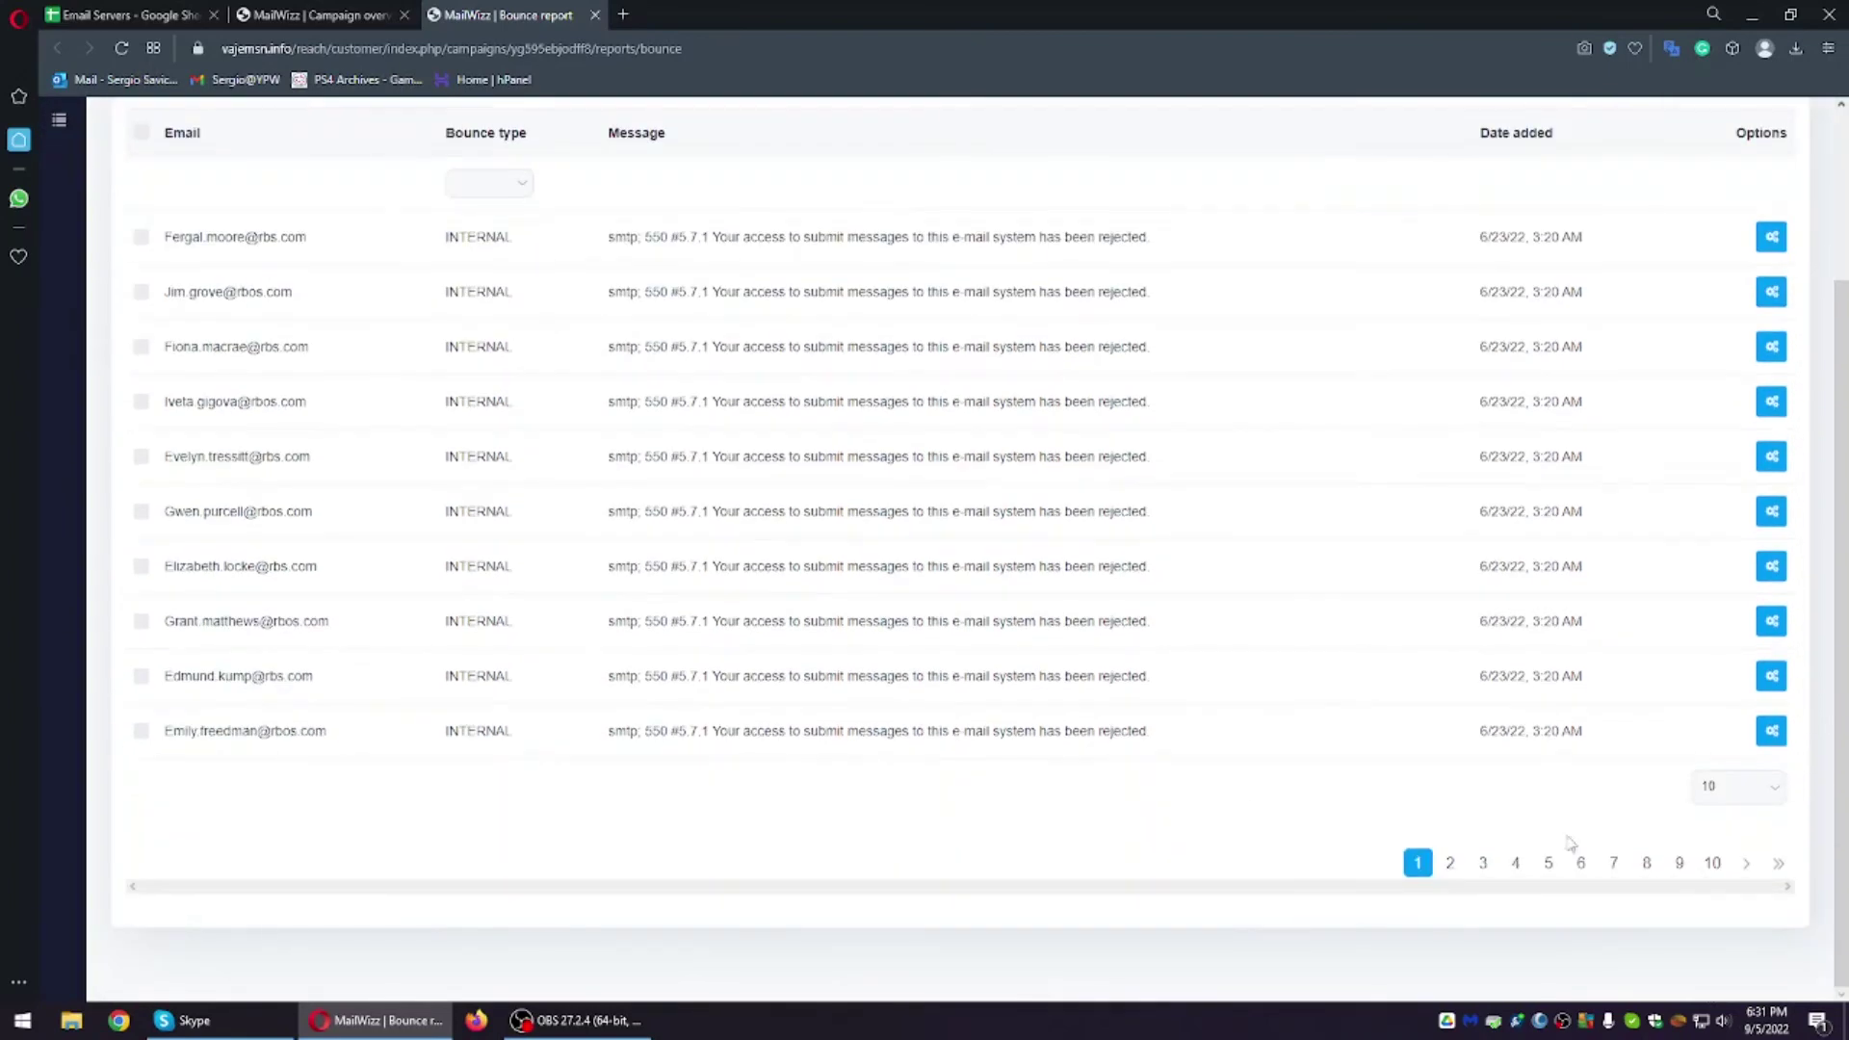
{"action": "left_click", "coordinate": [1712, 863]}
{"action": "key", "text": "ctrl+shift+Tab"}
{"action": "middle_click", "coordinate": [547, 11]}
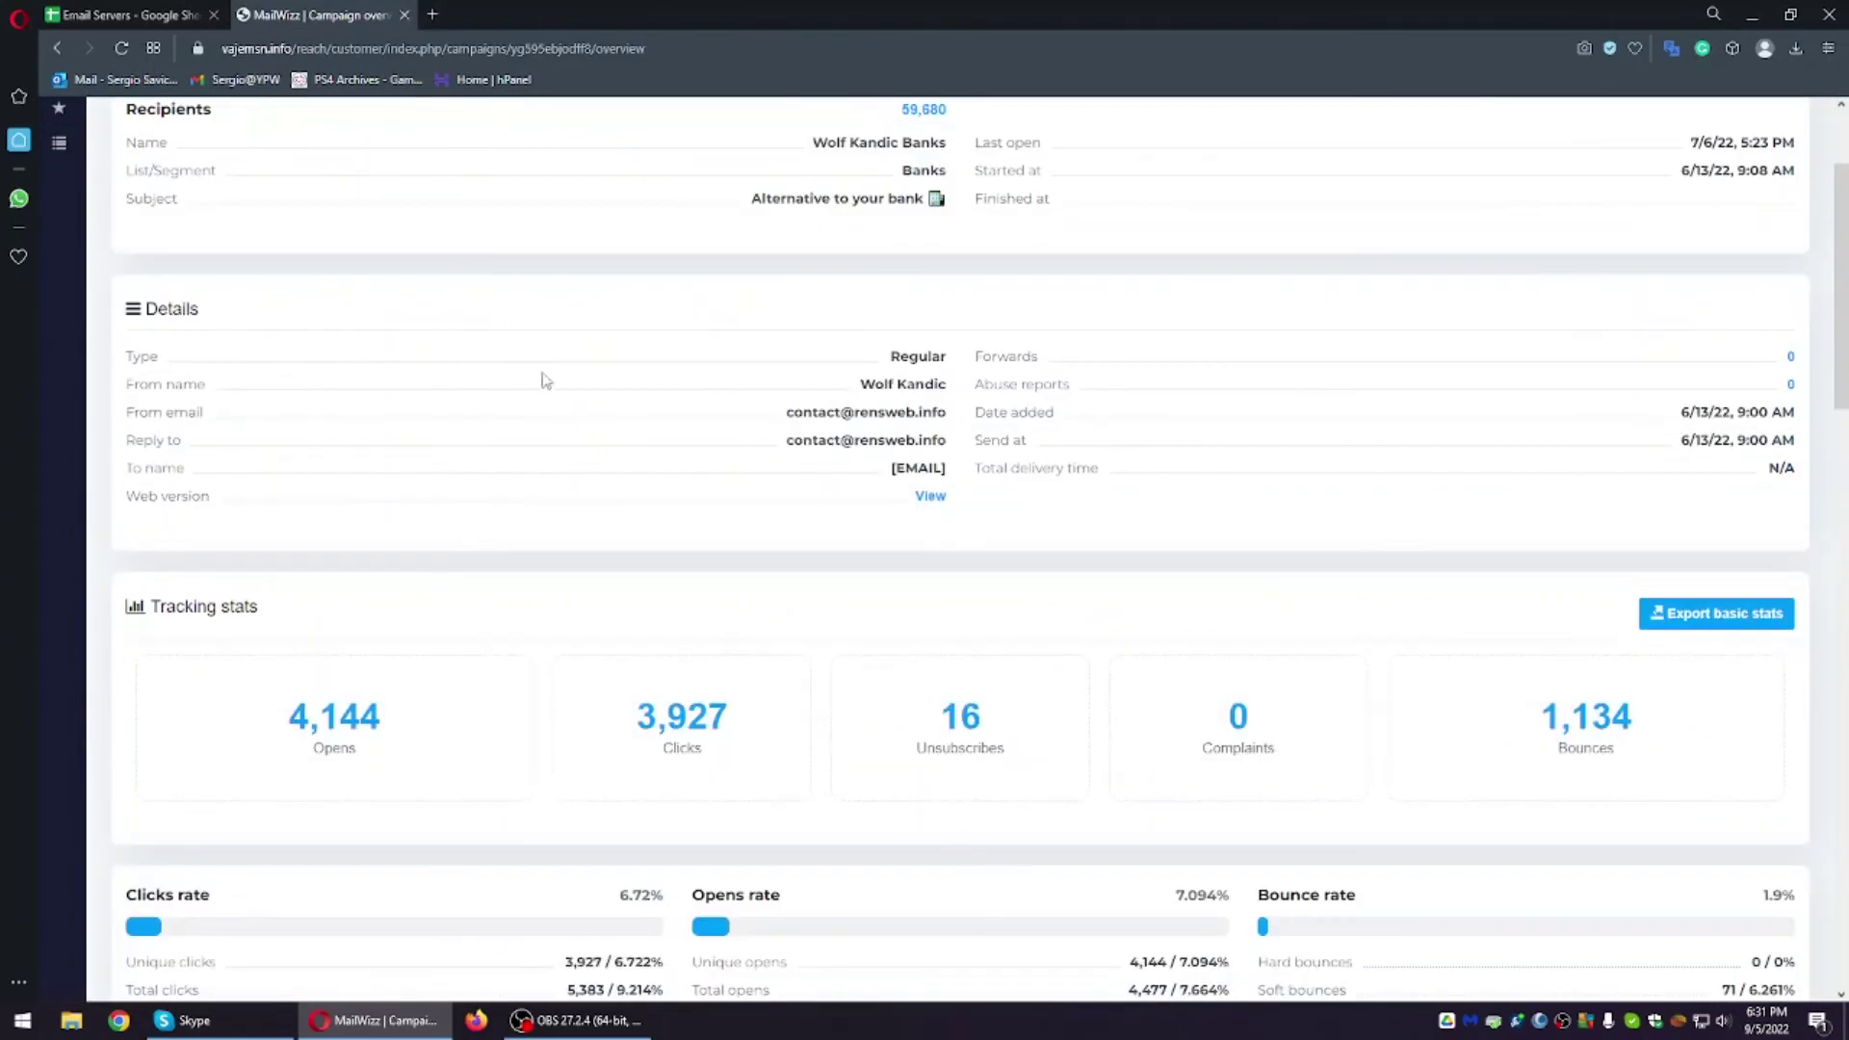
Step: Examine the sending domain in the campaign's From email and go back to the list of all campaigns
{"action": "scroll", "coordinate": [554, 404], "scroll_direction": "up", "scroll_amount": 3}
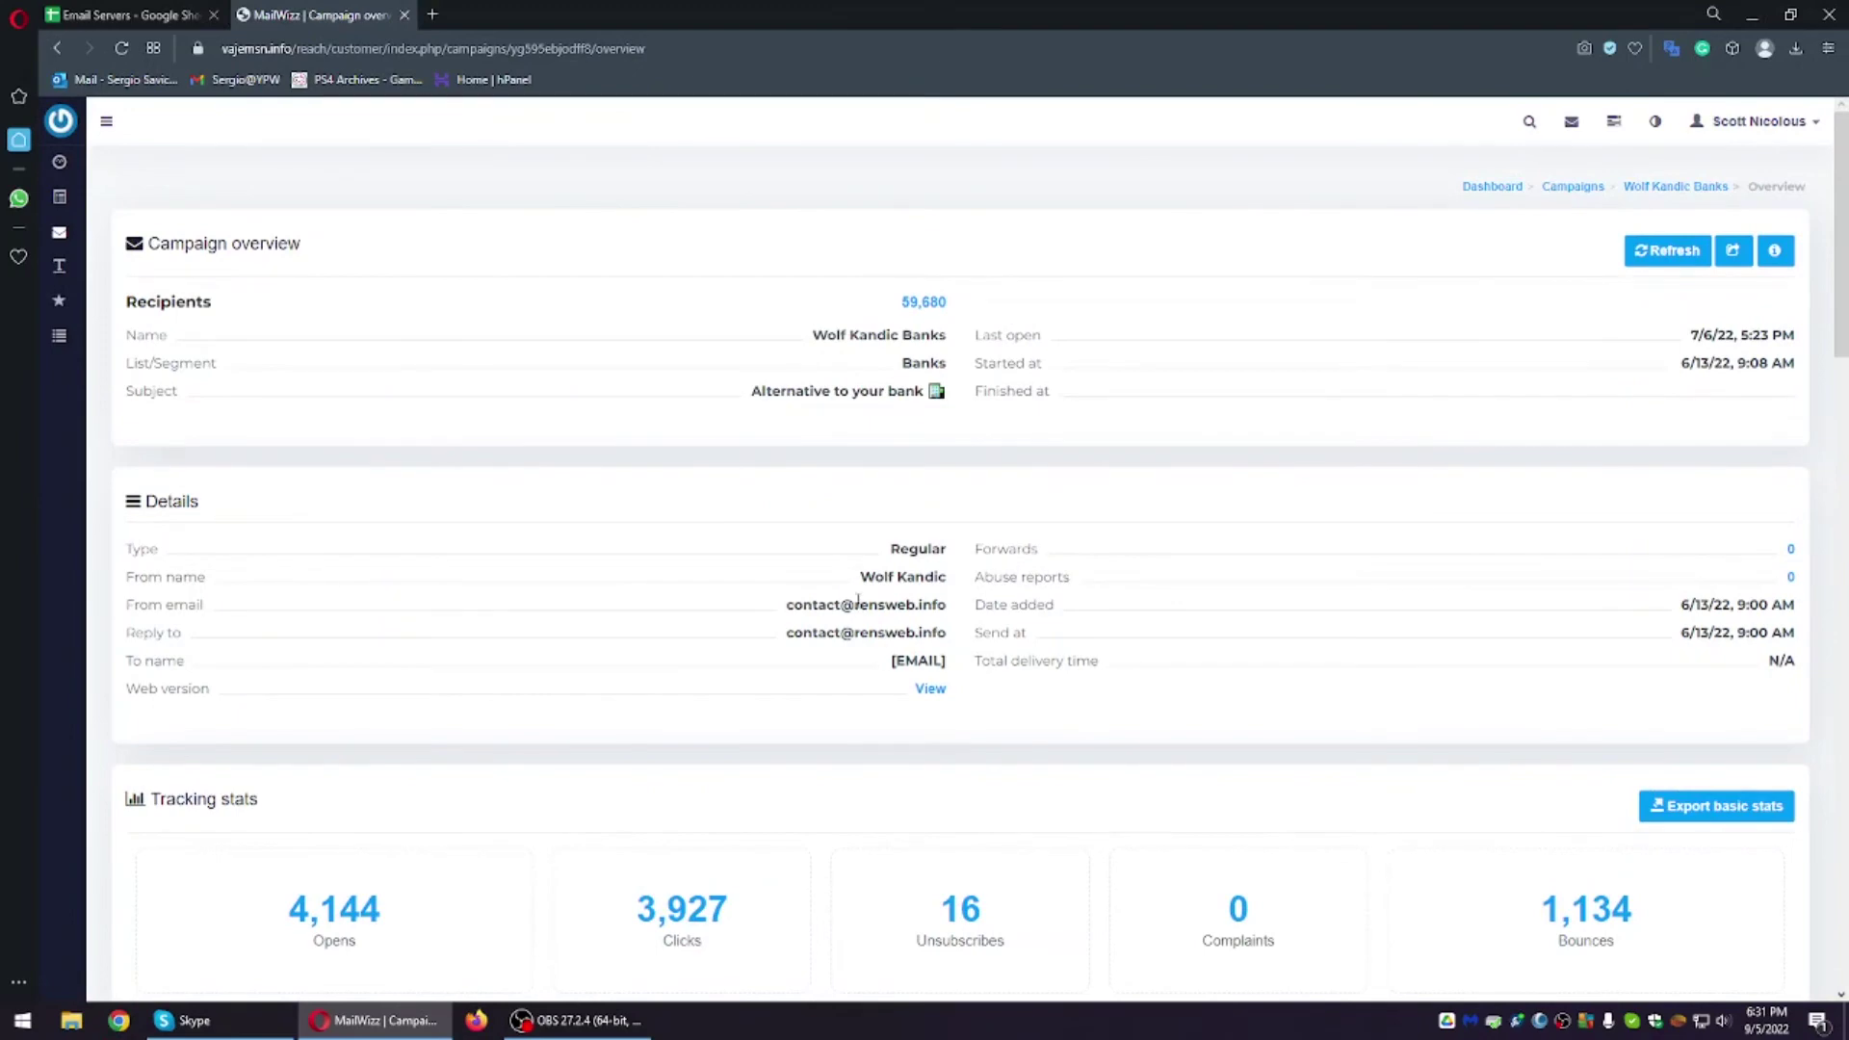
{"action": "left_click_drag", "start_coordinate": [857, 605], "coordinate": [948, 605]}
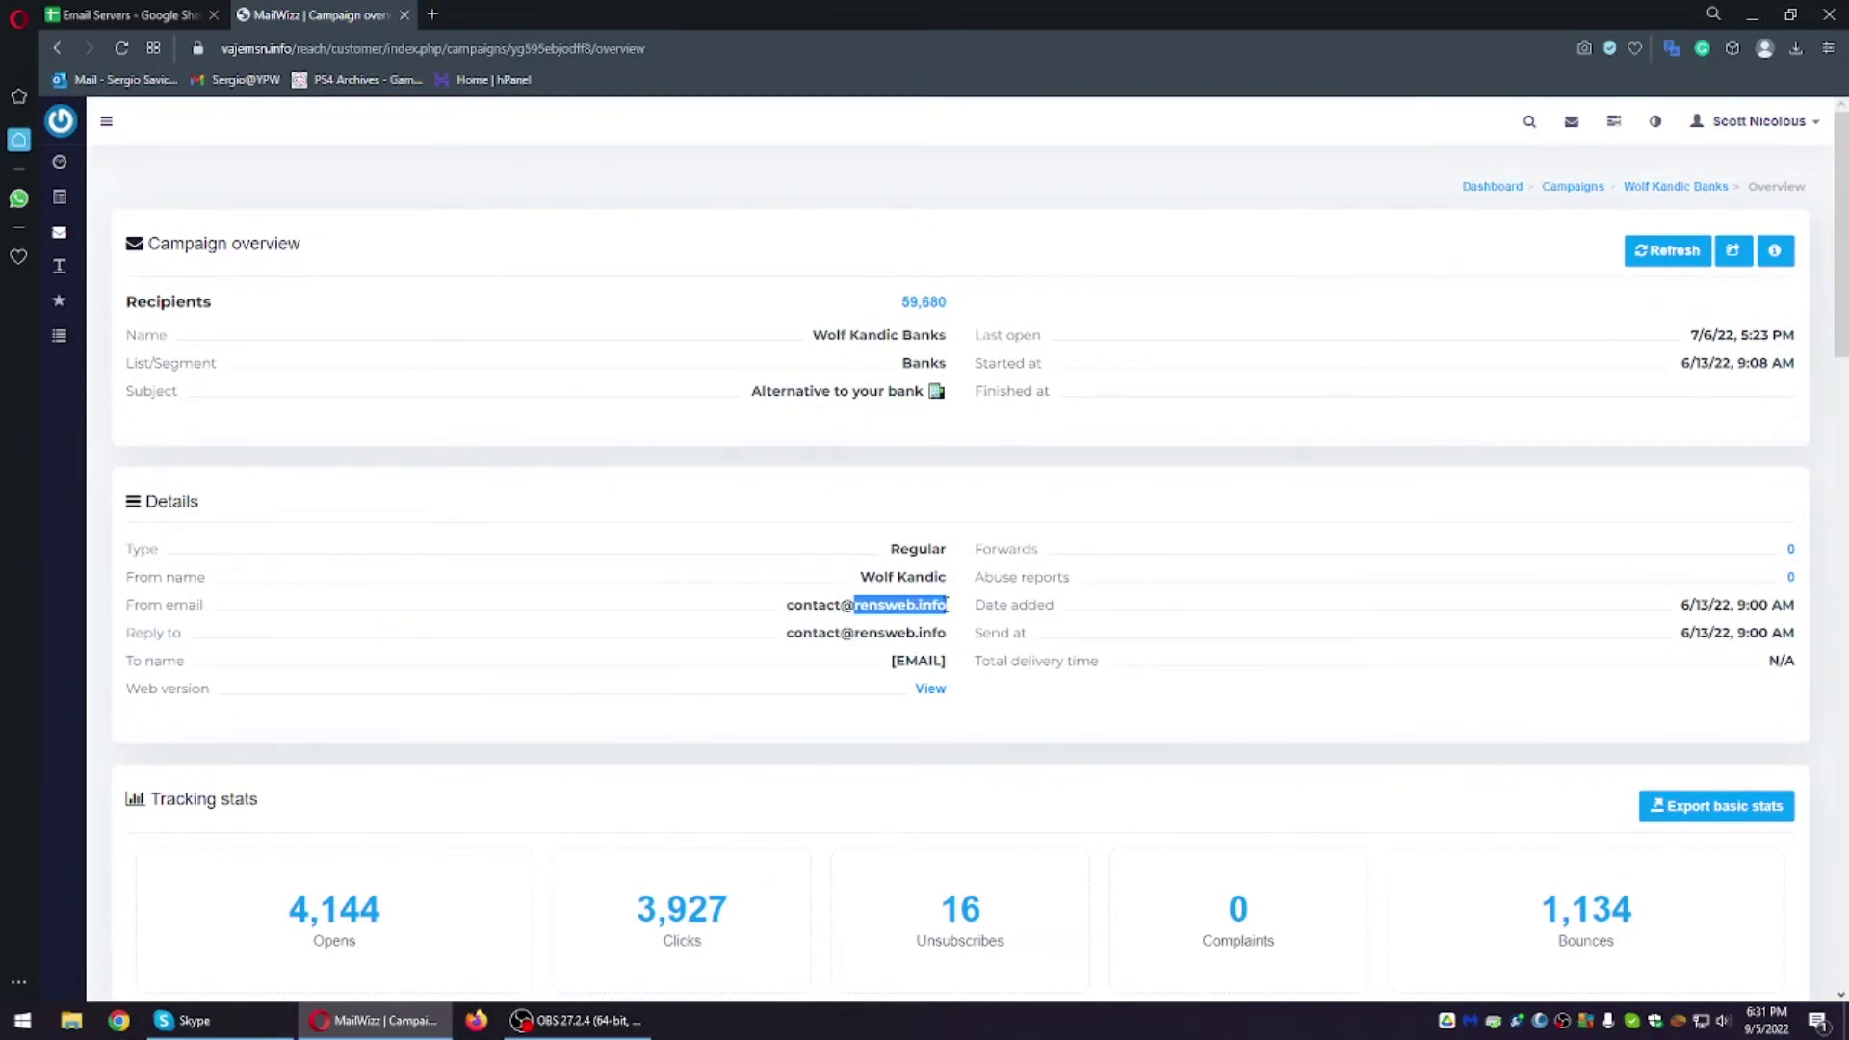
{"action": "left_click", "coordinate": [57, 48]}
{"action": "scroll", "coordinate": [713, 429], "scroll_direction": "up", "scroll_amount": 3}
{"action": "left_click", "coordinate": [246, 470]}
{"action": "scroll", "coordinate": [540, 565], "scroll_direction": "down", "scroll_amount": 1}
{"action": "left_click", "coordinate": [58, 48]}
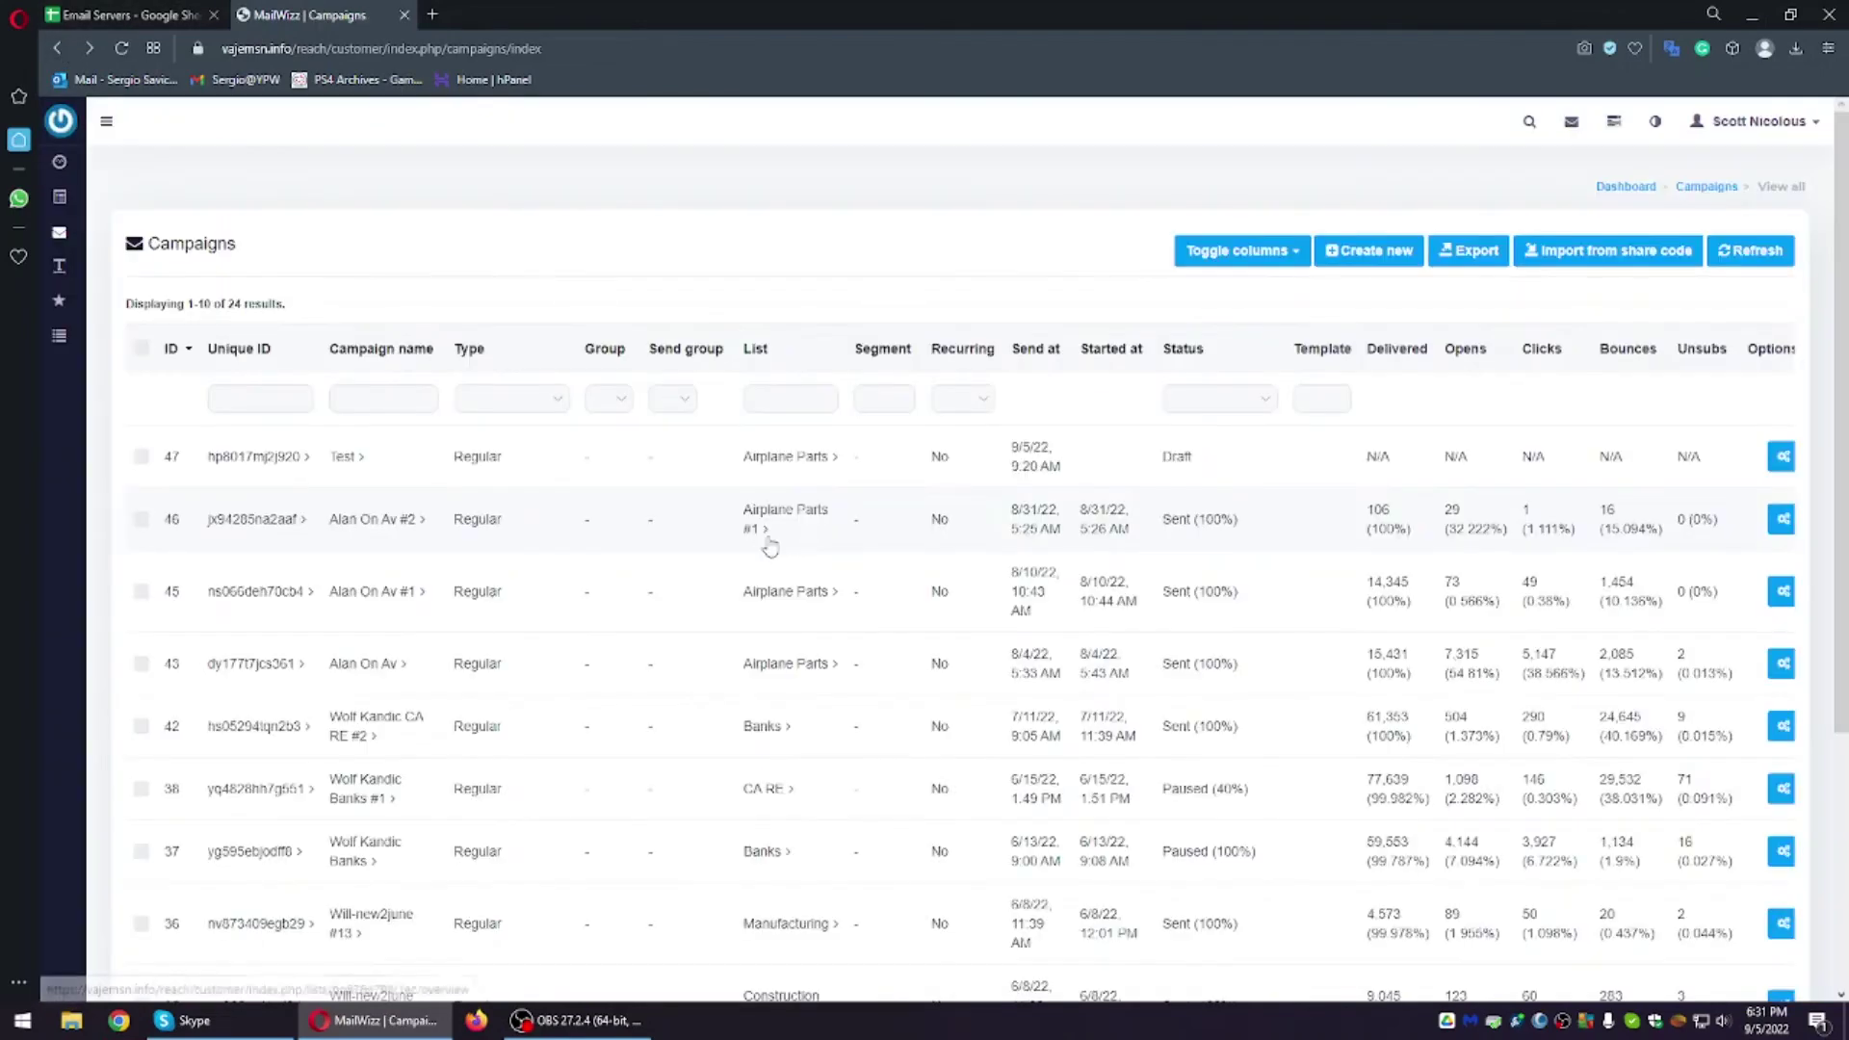
Step: Open the overview of the sent campaign with ID 45 and select the domain part of its From email
{"action": "left_click", "coordinate": [257, 495]}
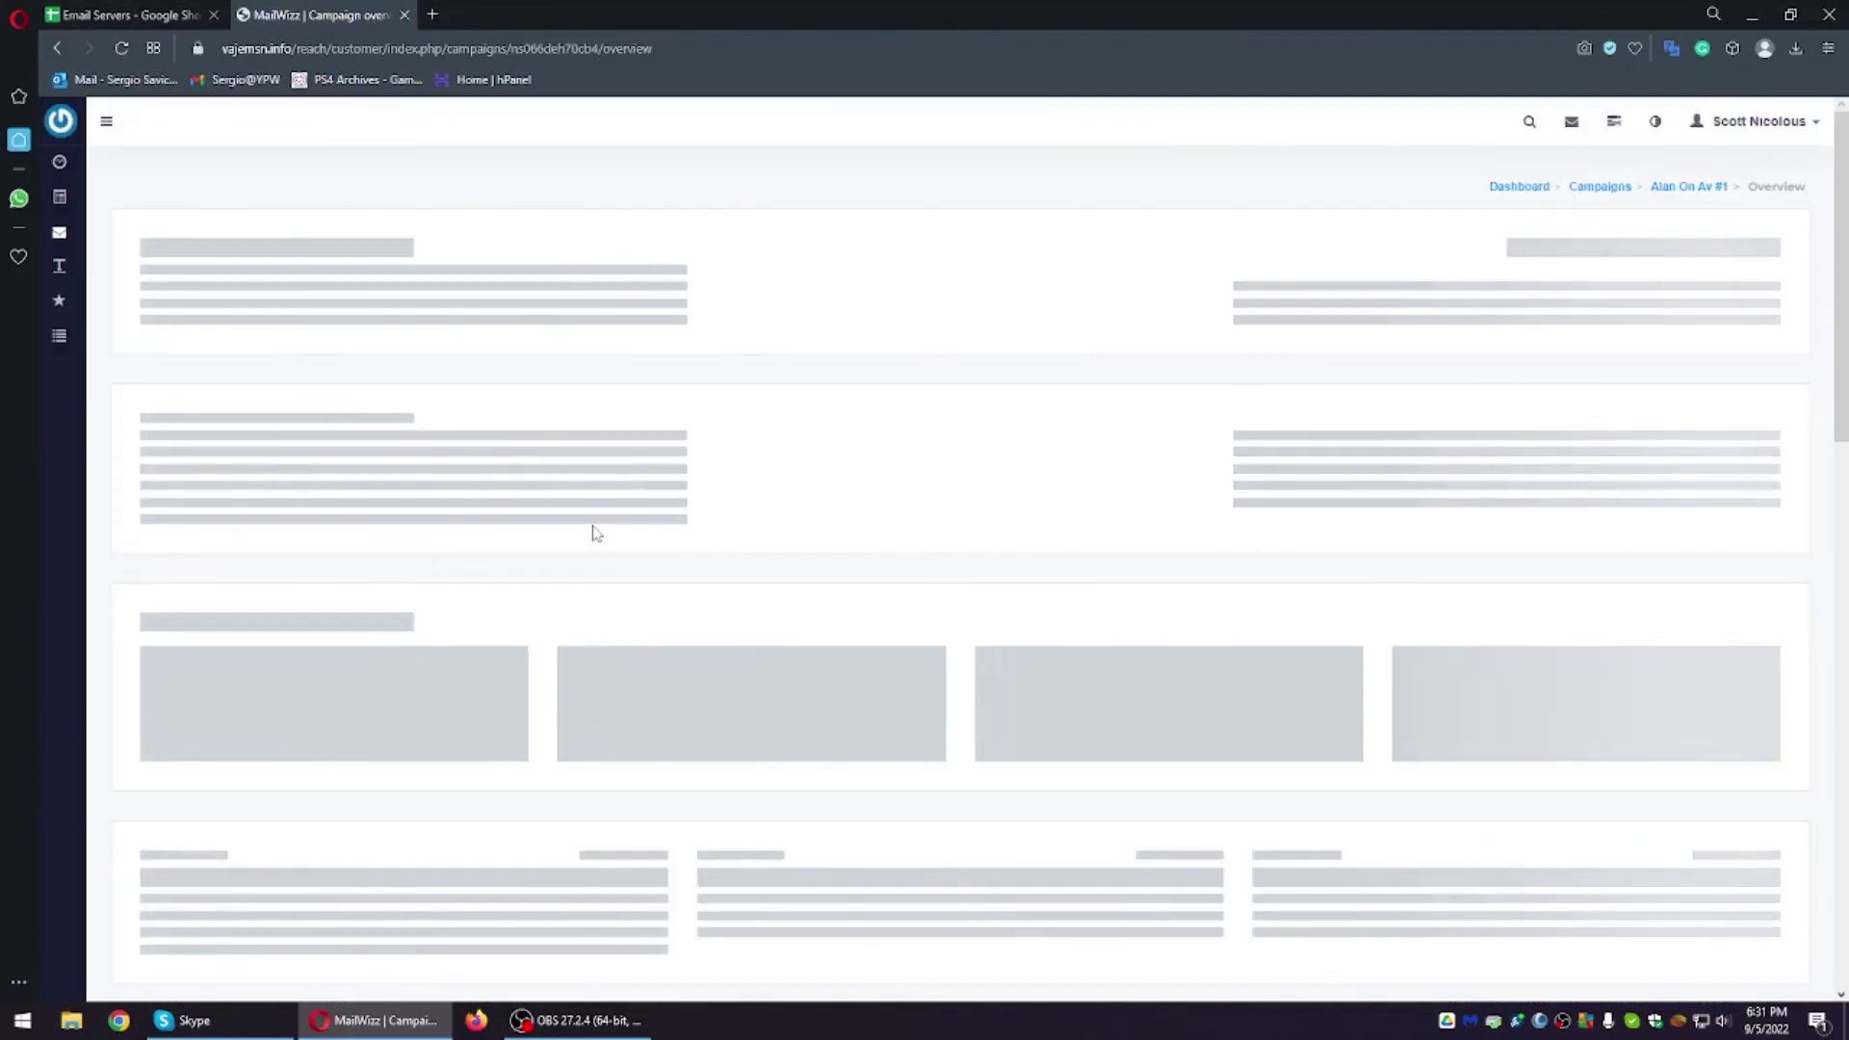
{"action": "scroll", "coordinate": [594, 534], "scroll_direction": "down", "scroll_amount": 1}
{"action": "scroll", "coordinate": [619, 536], "scroll_direction": "up", "scroll_amount": 1}
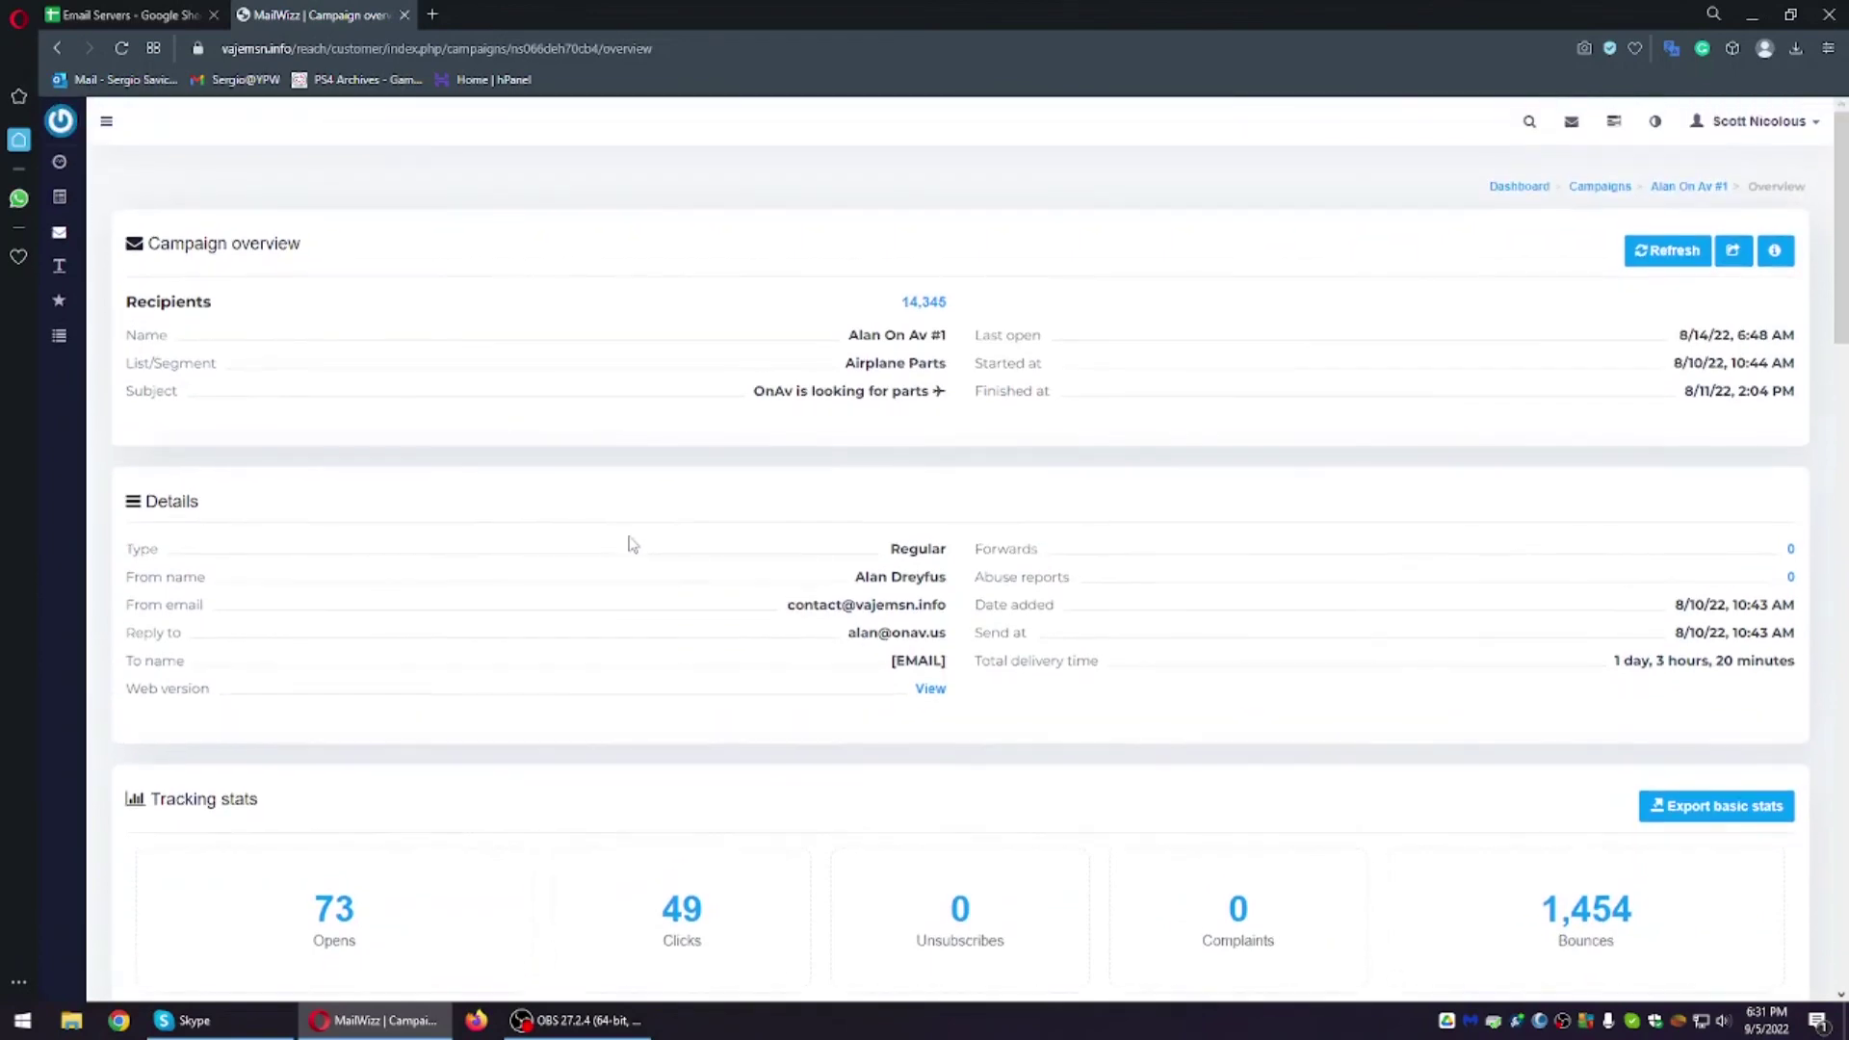
{"action": "left_click_drag", "start_coordinate": [876, 605], "coordinate": [949, 607]}
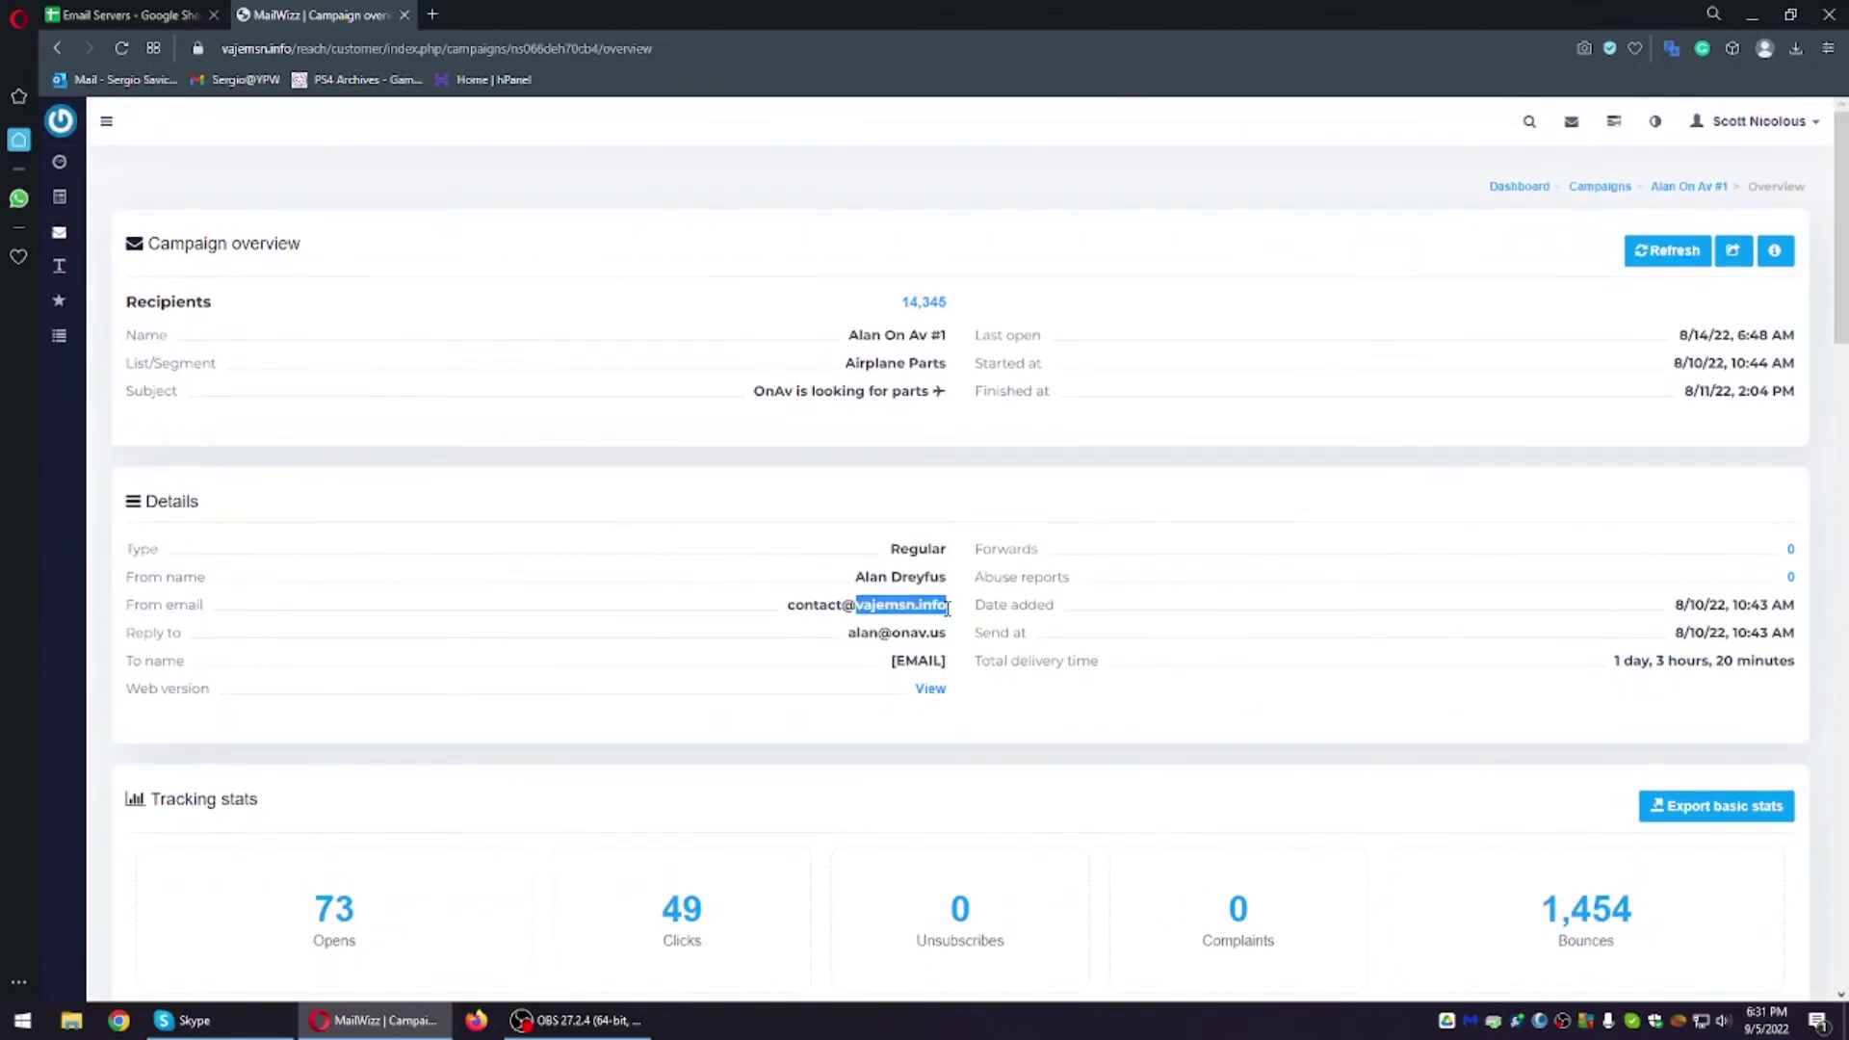
Step: Search Google for mxtoolbox in a new browser tab and open the MxToolbox blacklist check page
{"action": "left_click", "coordinate": [432, 14]}
{"action": "type", "text": "mx"}
{"action": "key", "text": "Return"}
{"action": "left_click", "coordinate": [342, 147]}
{"action": "type", "text": "t"}
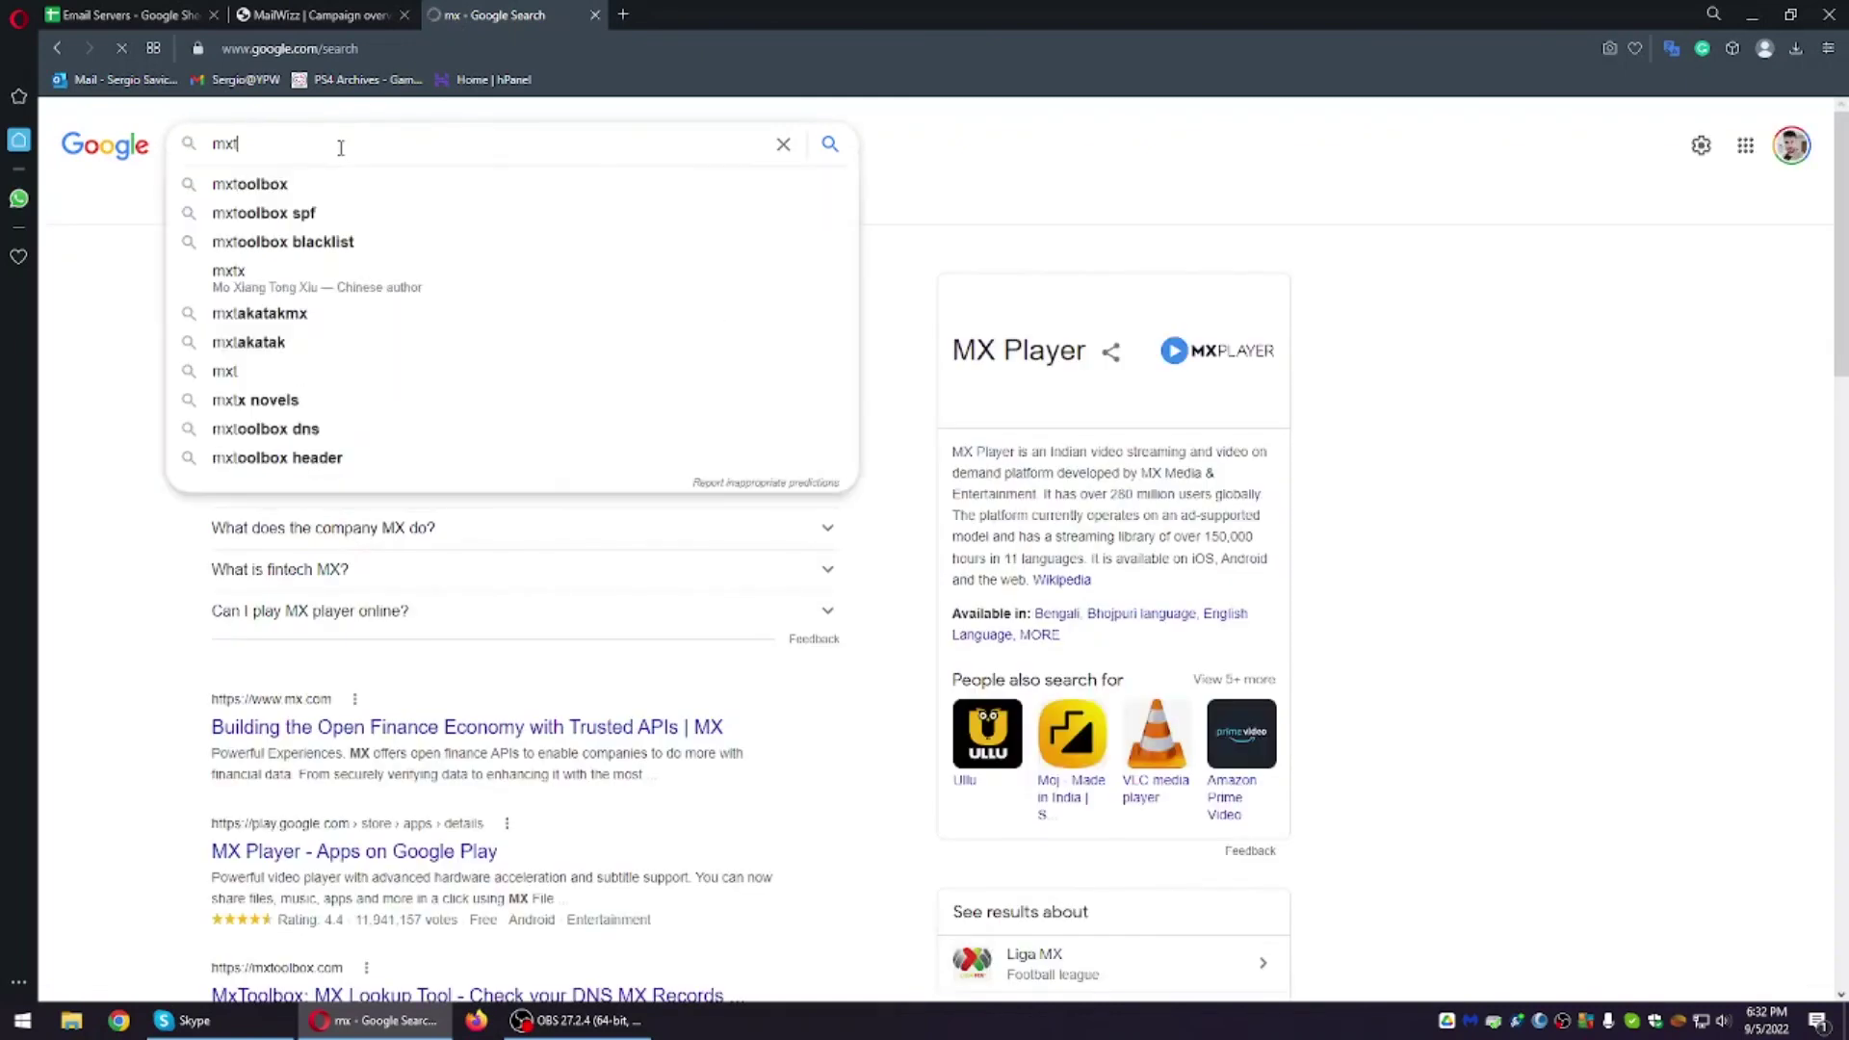
{"action": "left_click", "coordinate": [330, 186]}
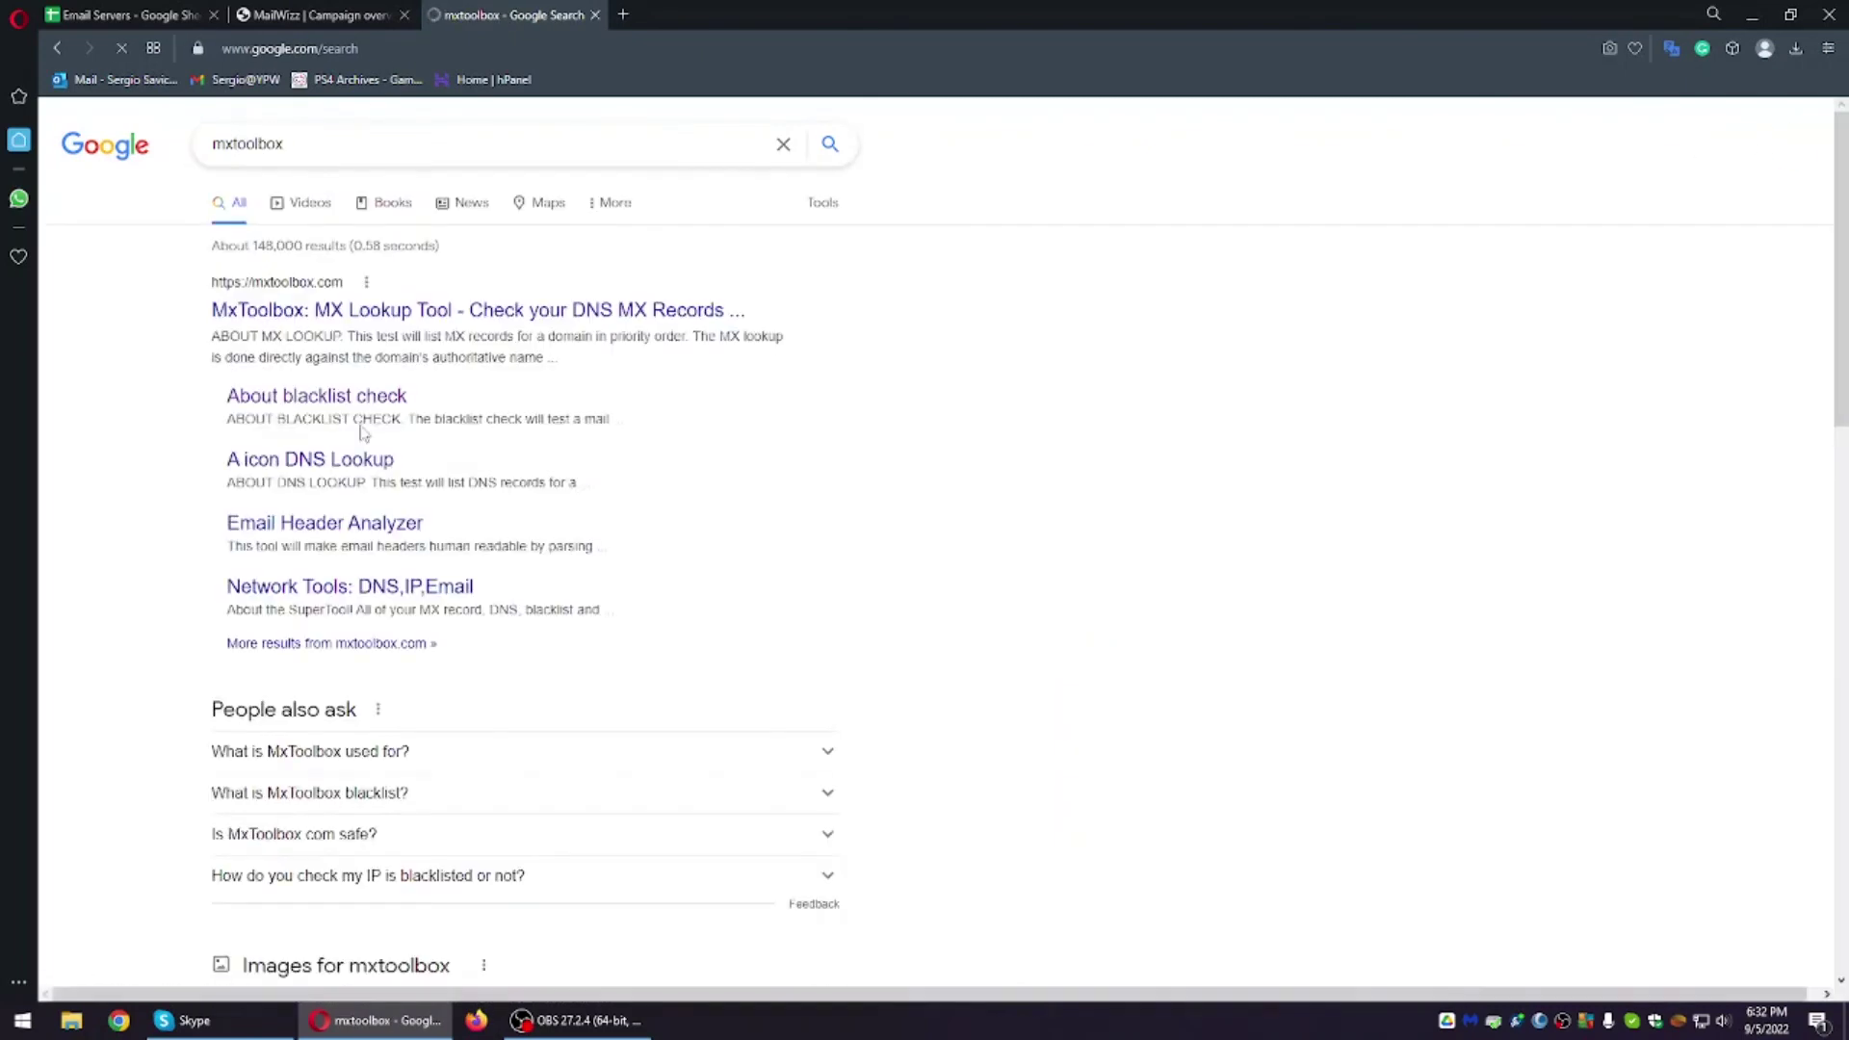
{"action": "left_click", "coordinate": [288, 403]}
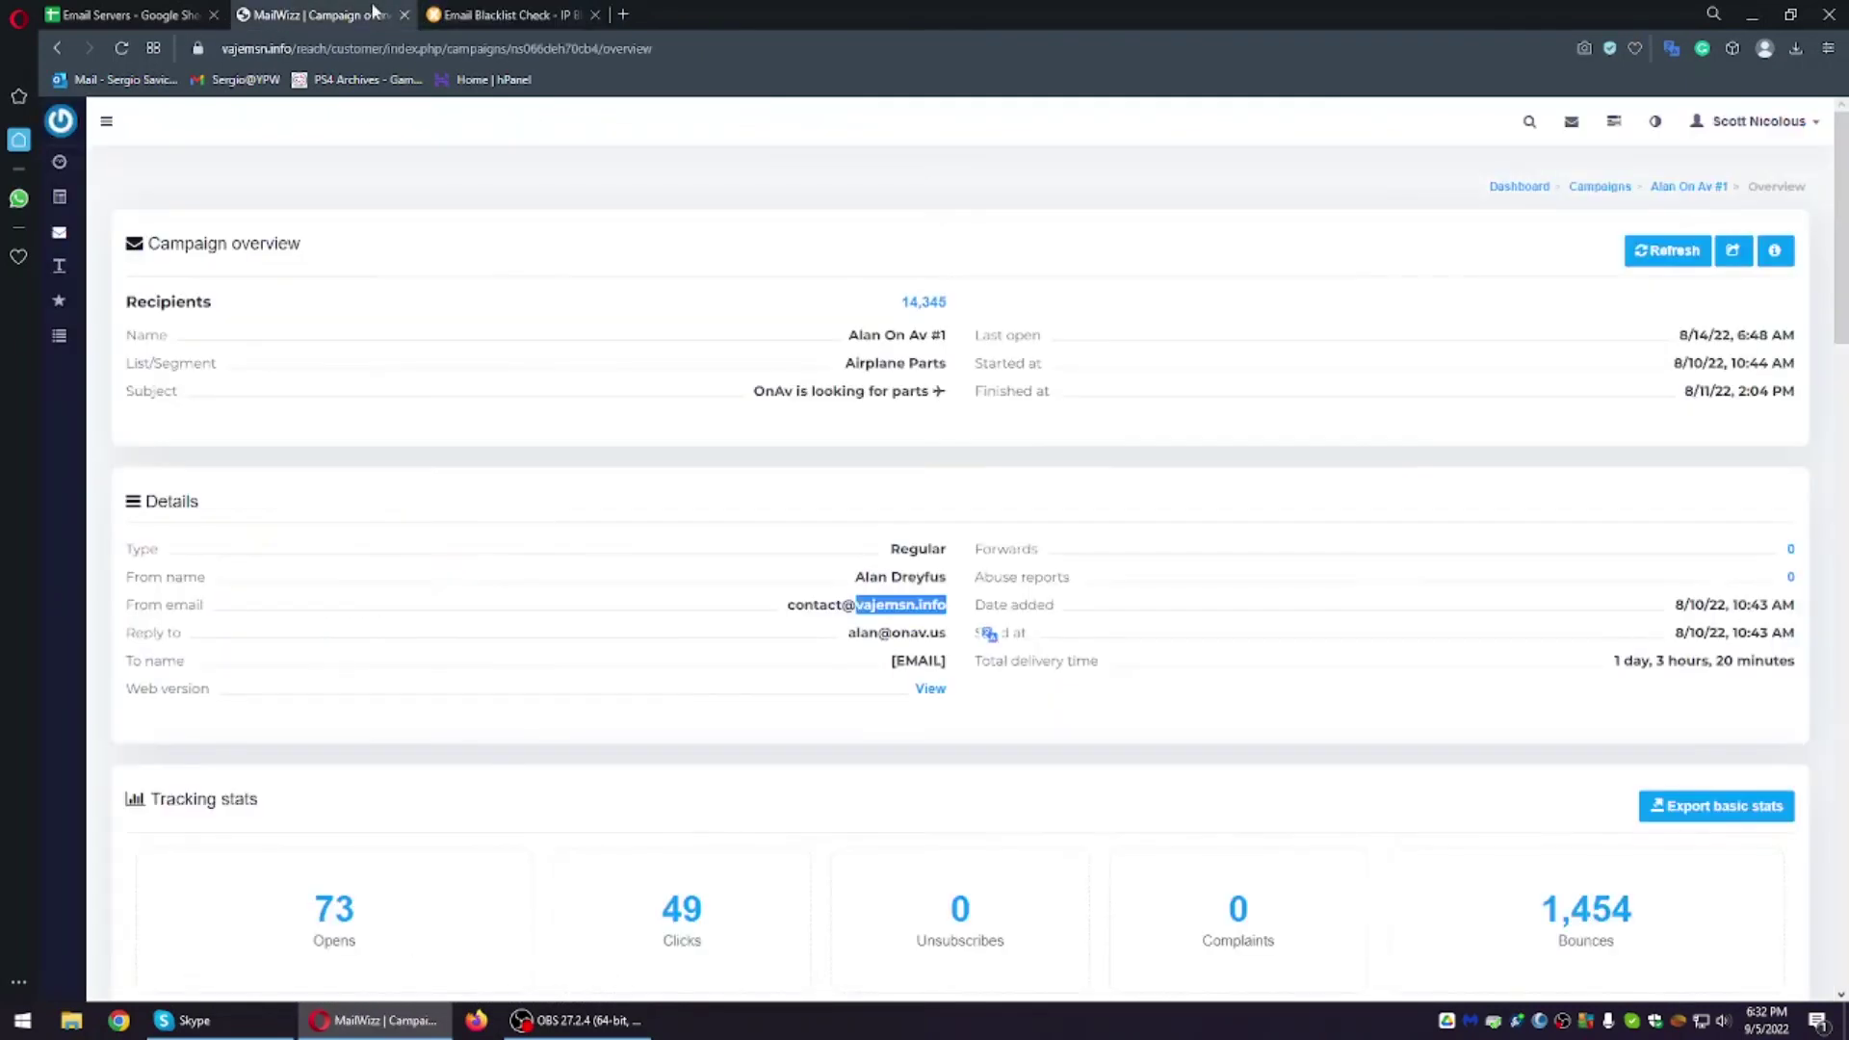
Step: Run an MxToolbox blacklist check on the domain vajemsn.info
{"action": "key", "text": "ctrl+v"}
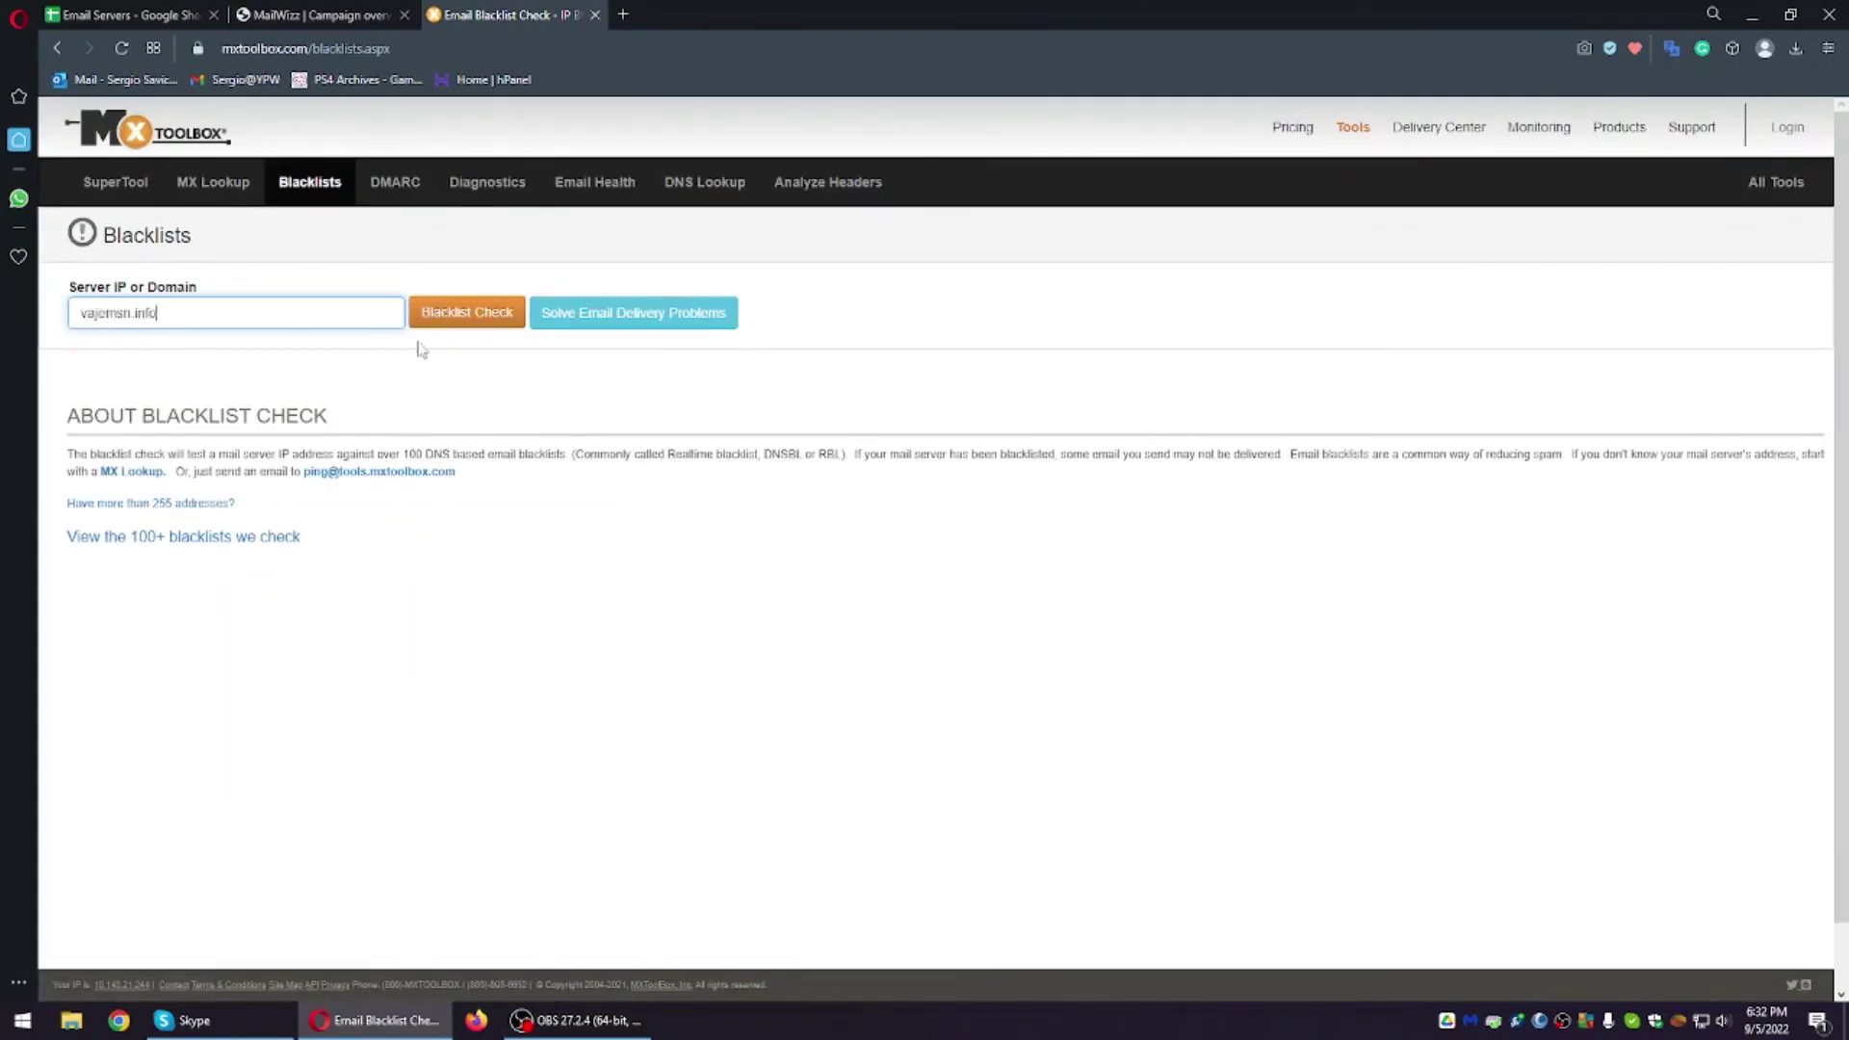
{"action": "left_click", "coordinate": [450, 316]}
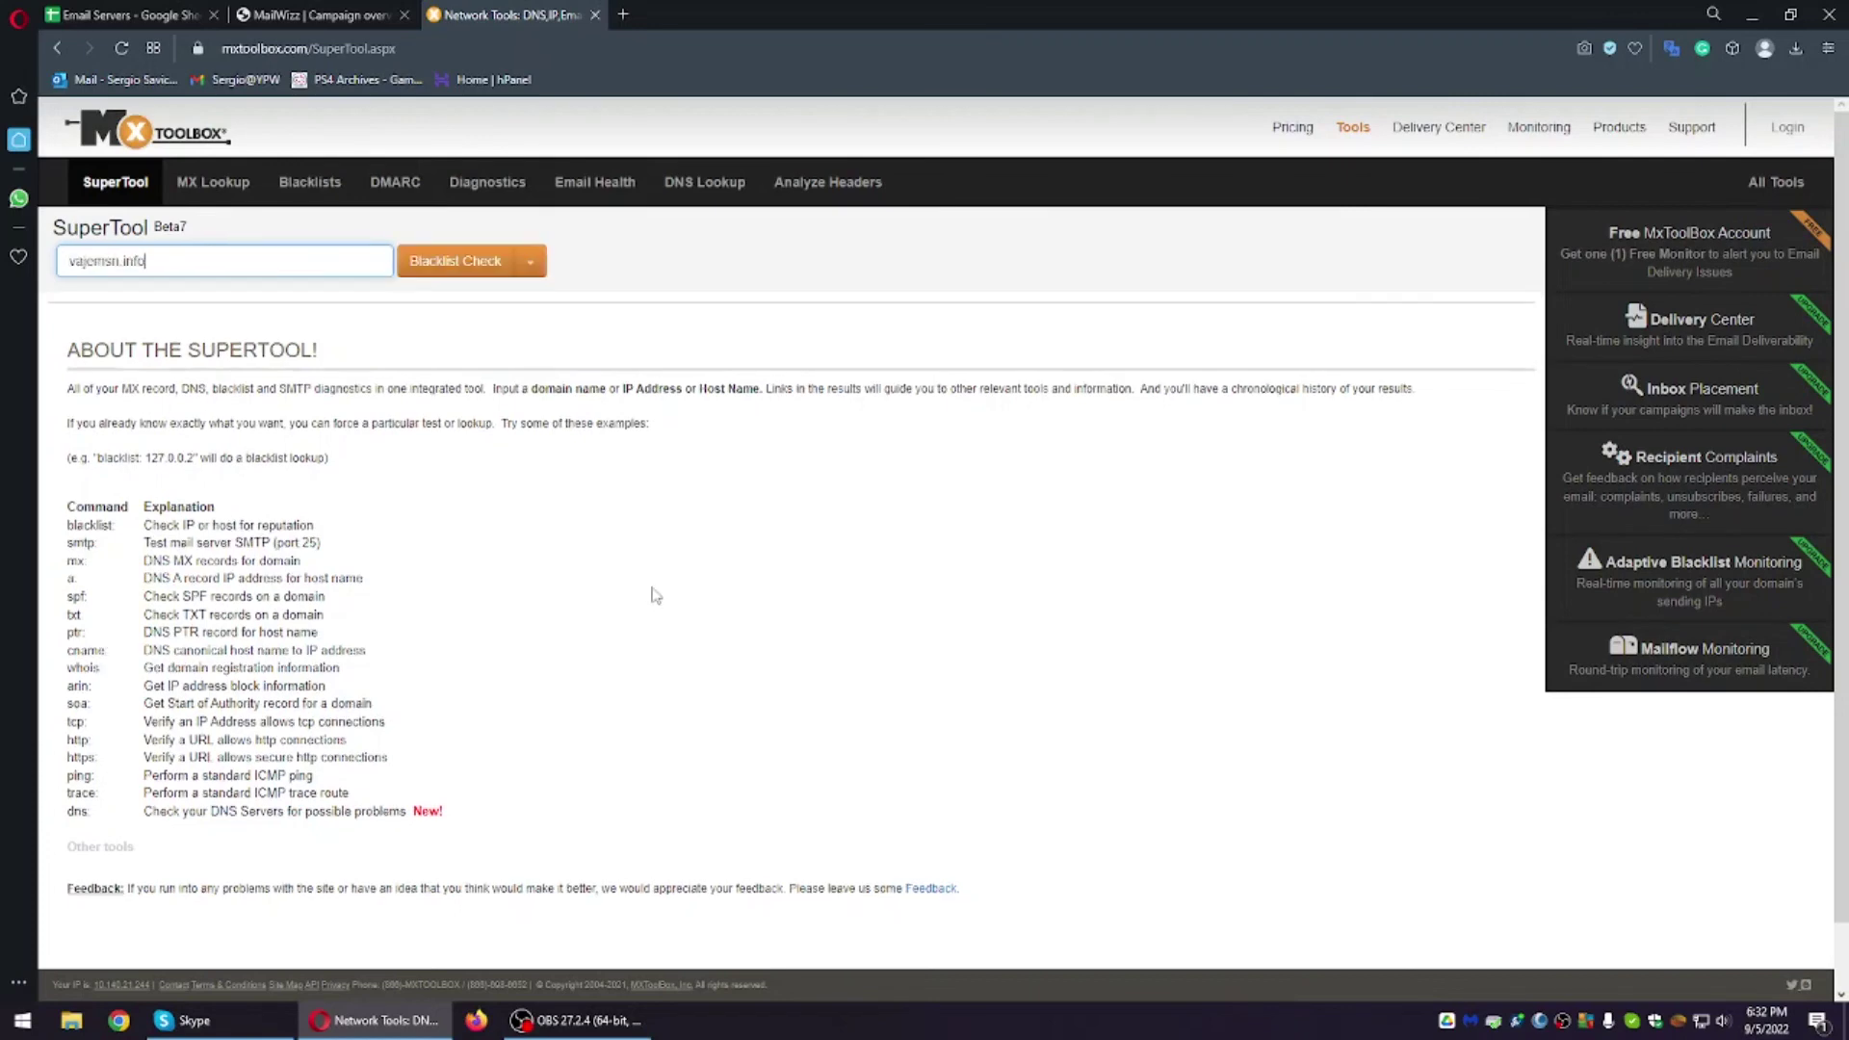
{"action": "scroll", "coordinate": [525, 511], "scroll_direction": "down", "scroll_amount": 1}
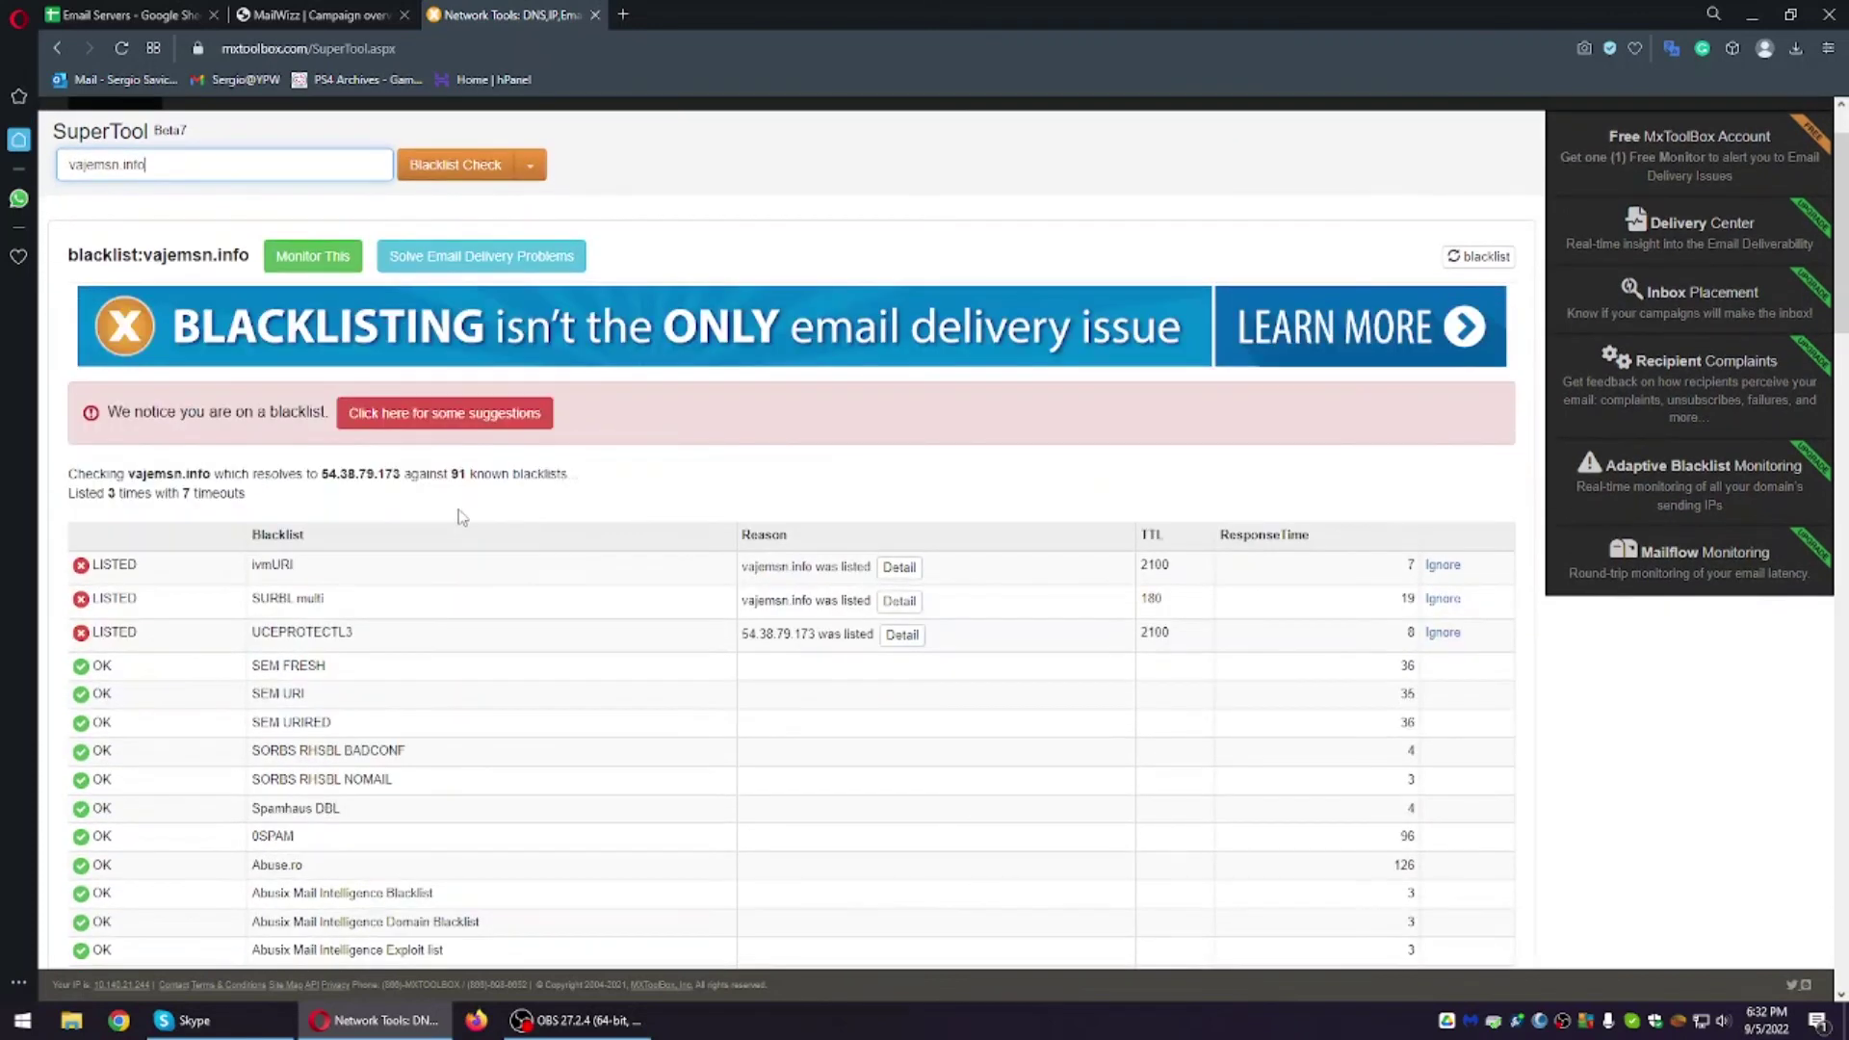
{"action": "scroll", "coordinate": [461, 517], "scroll_direction": "down", "scroll_amount": 1}
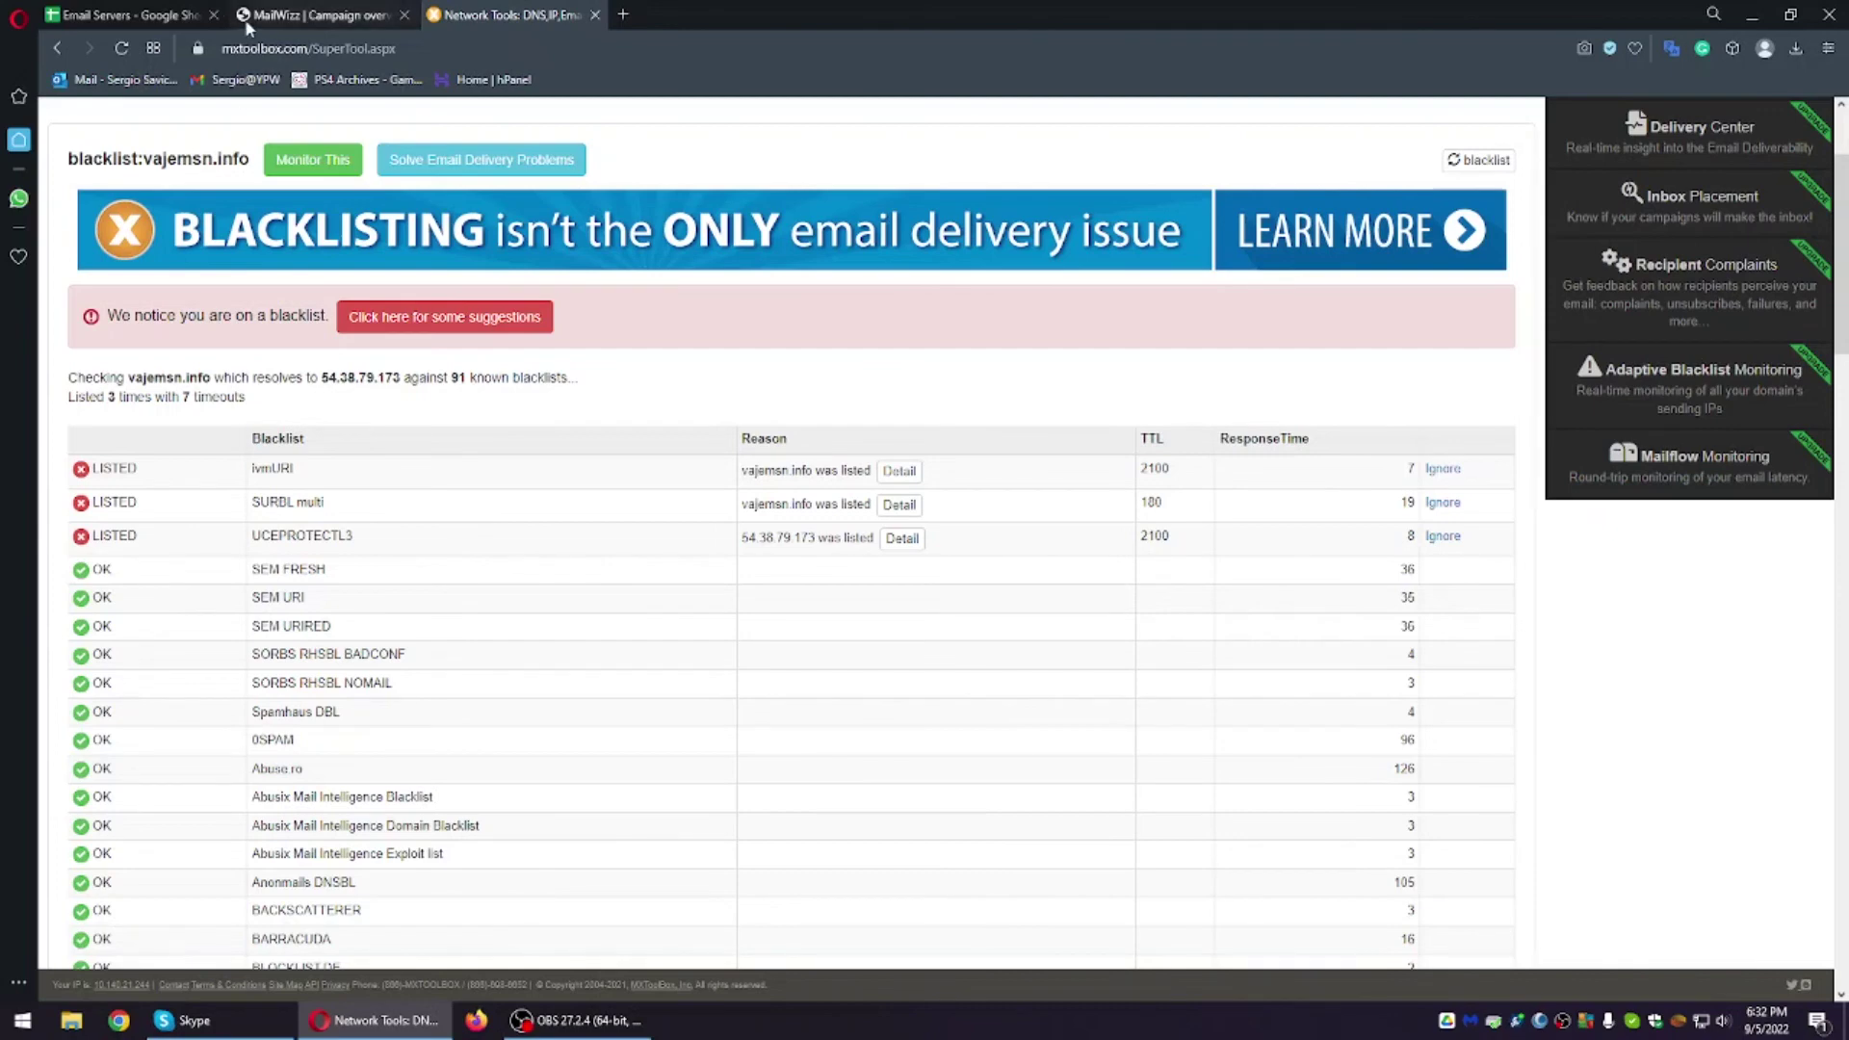
Step: Examine the check summary and the blacklists marked as LISTED, along with their reasons
{"action": "left_click_drag", "start_coordinate": [419, 543], "coordinate": [63, 387]}
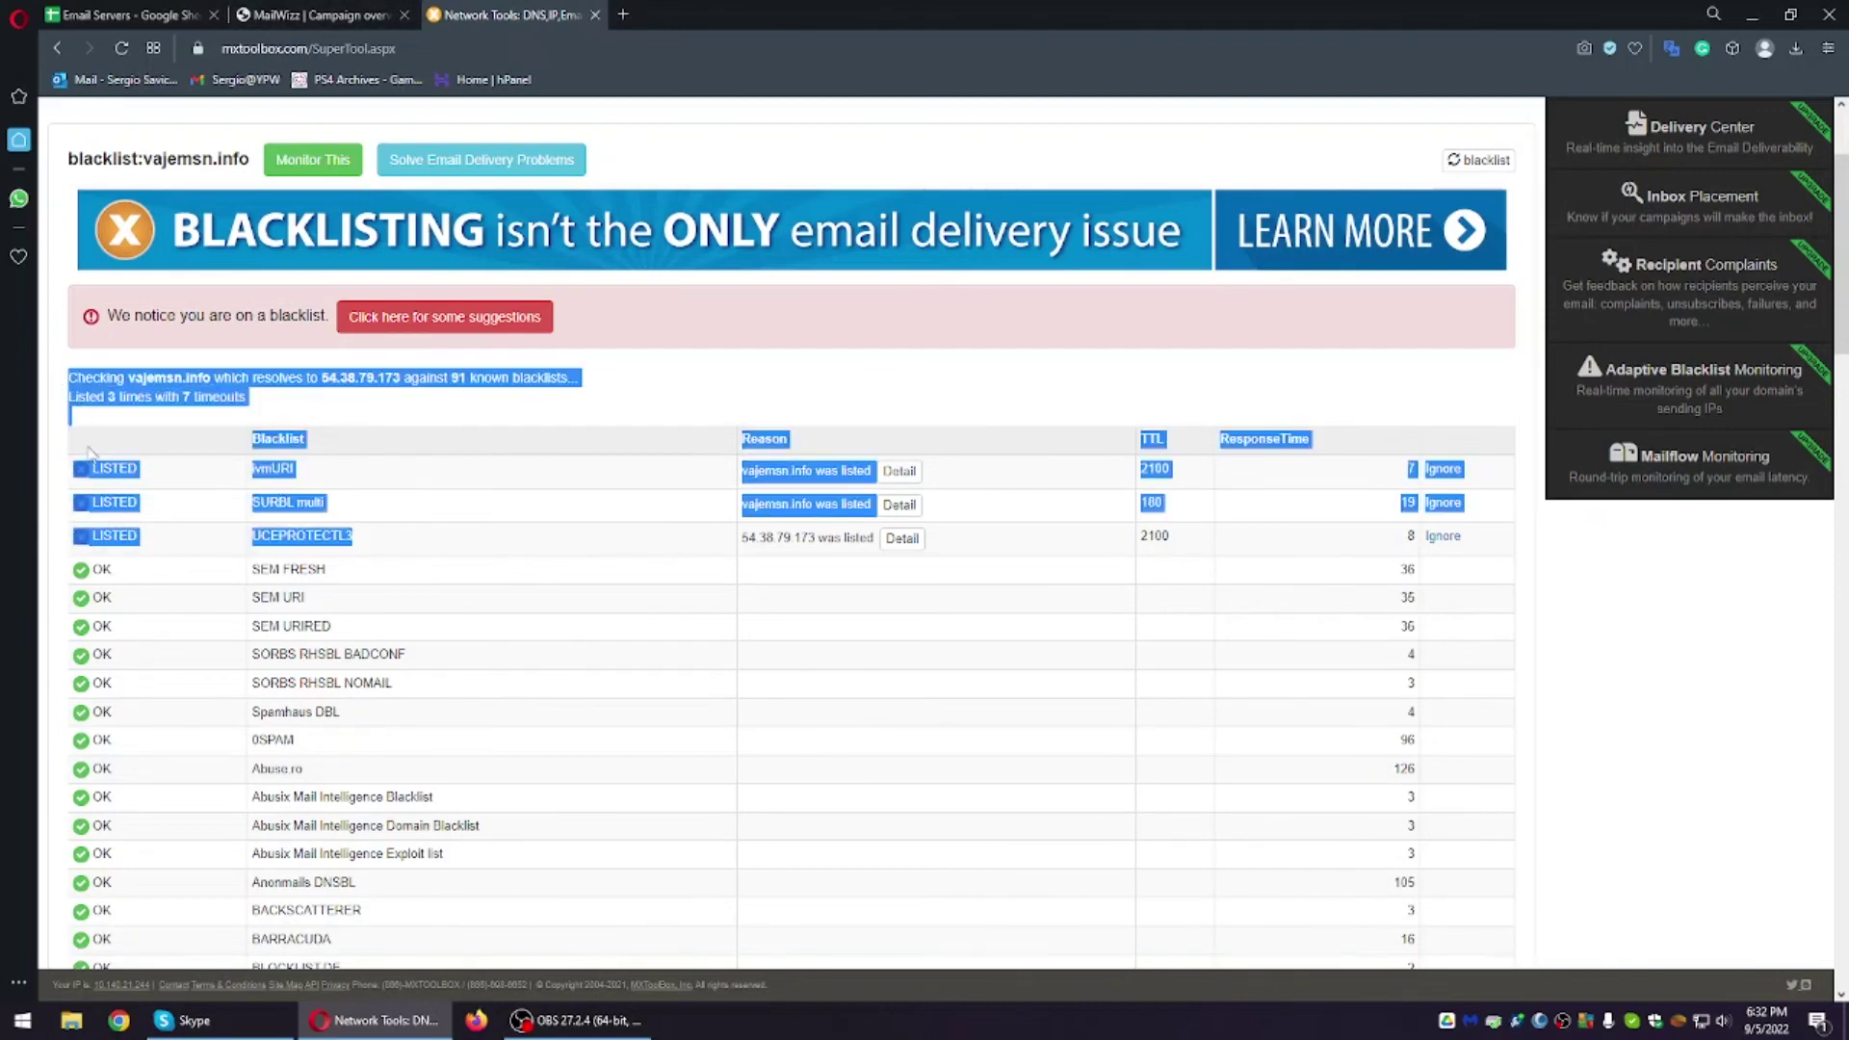
{"action": "left_click_drag", "start_coordinate": [77, 459], "coordinate": [166, 451]}
{"action": "left_click", "coordinate": [337, 493]}
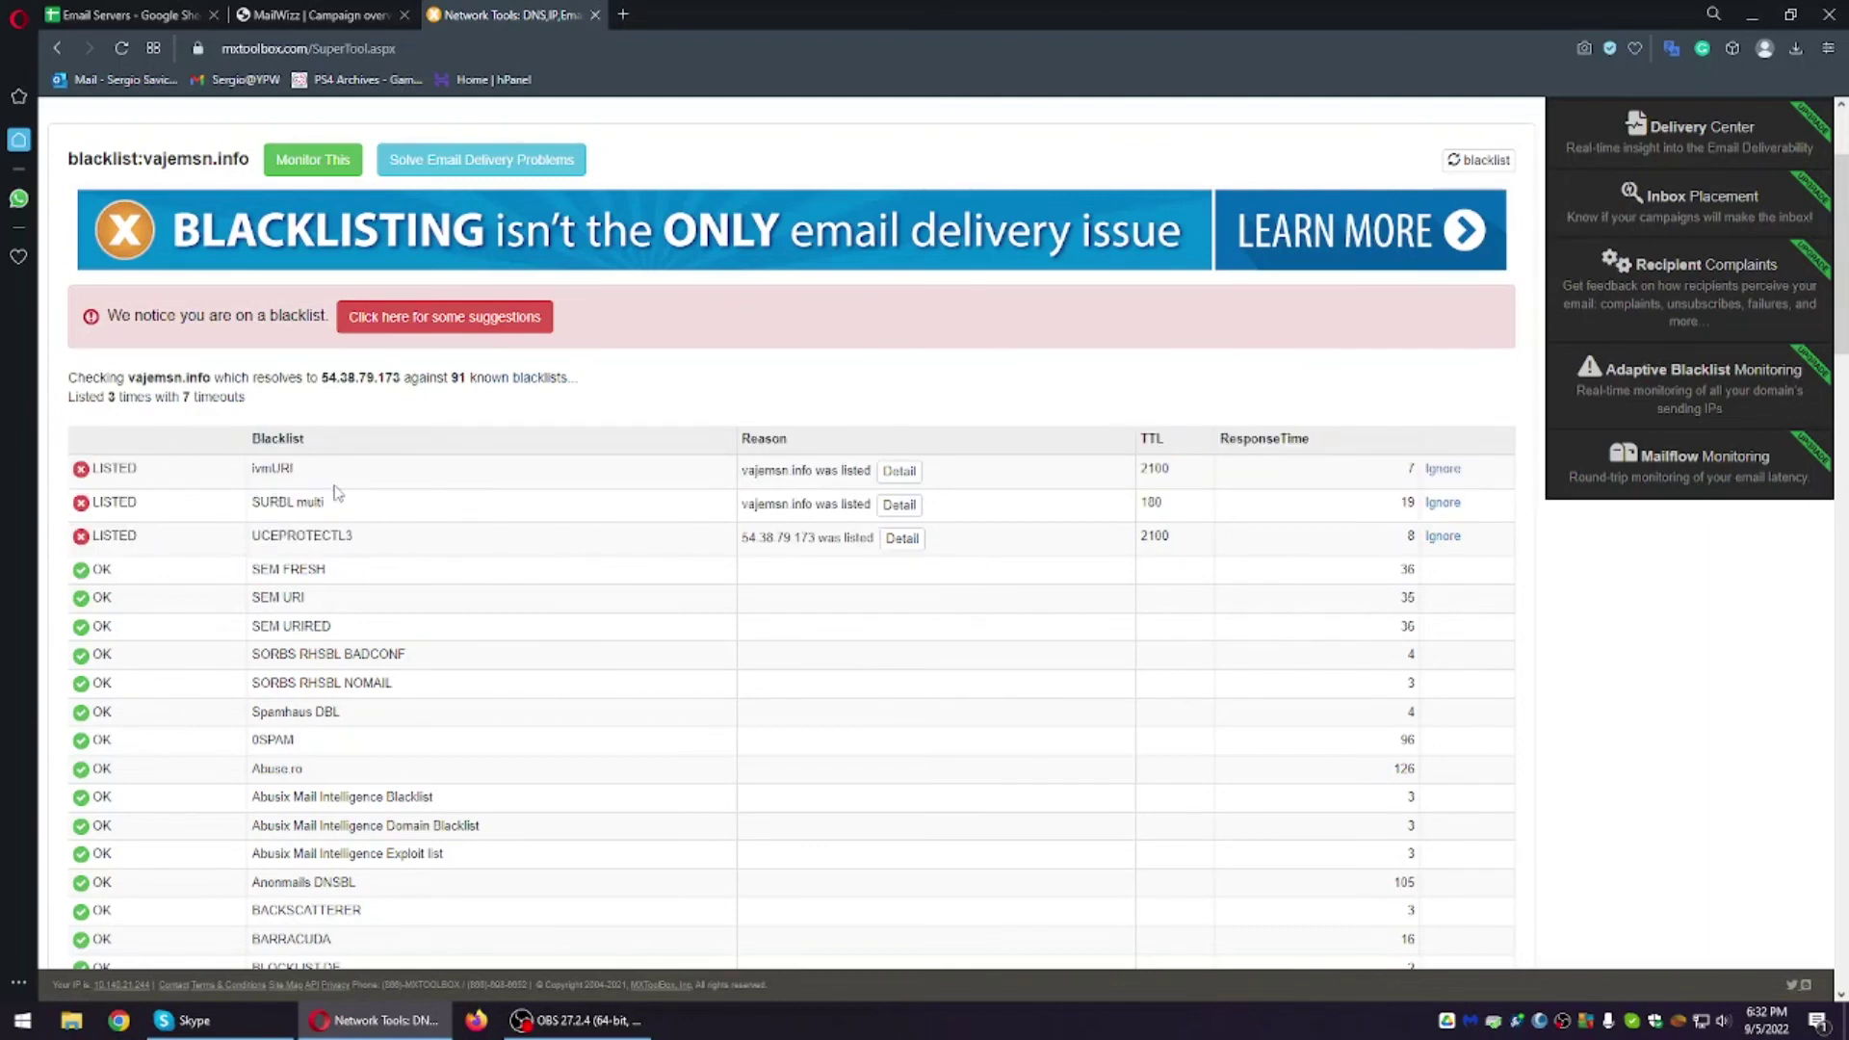
{"action": "left_click_drag", "start_coordinate": [939, 544], "coordinate": [162, 435]}
{"action": "left_click", "coordinate": [162, 435]}
Step: Examine the remaining blacklist results, including BARRACUDA and the SORBS, SPAMCOP and Spamhaus entries, and return to the listed ones
{"action": "scroll", "coordinate": [128, 553], "scroll_direction": "down", "scroll_amount": 4}
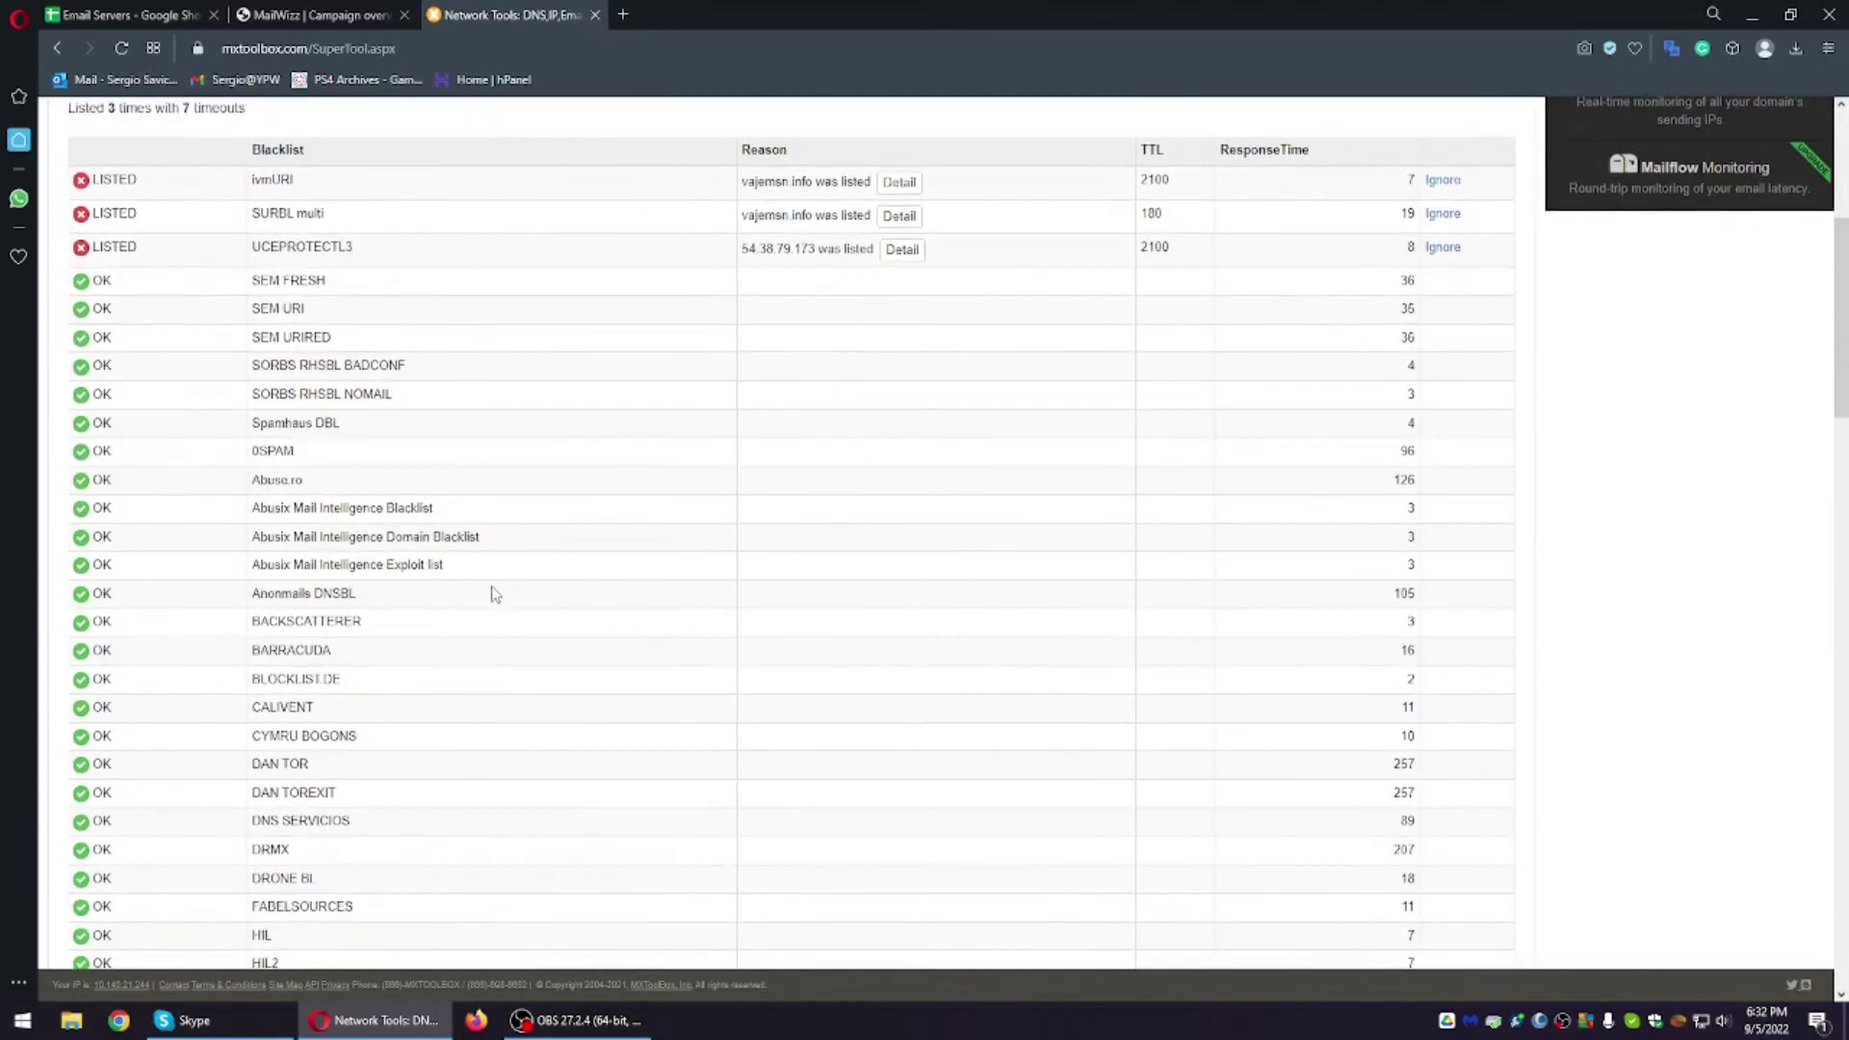
{"action": "left_click_drag", "start_coordinate": [249, 556], "coordinate": [346, 565]}
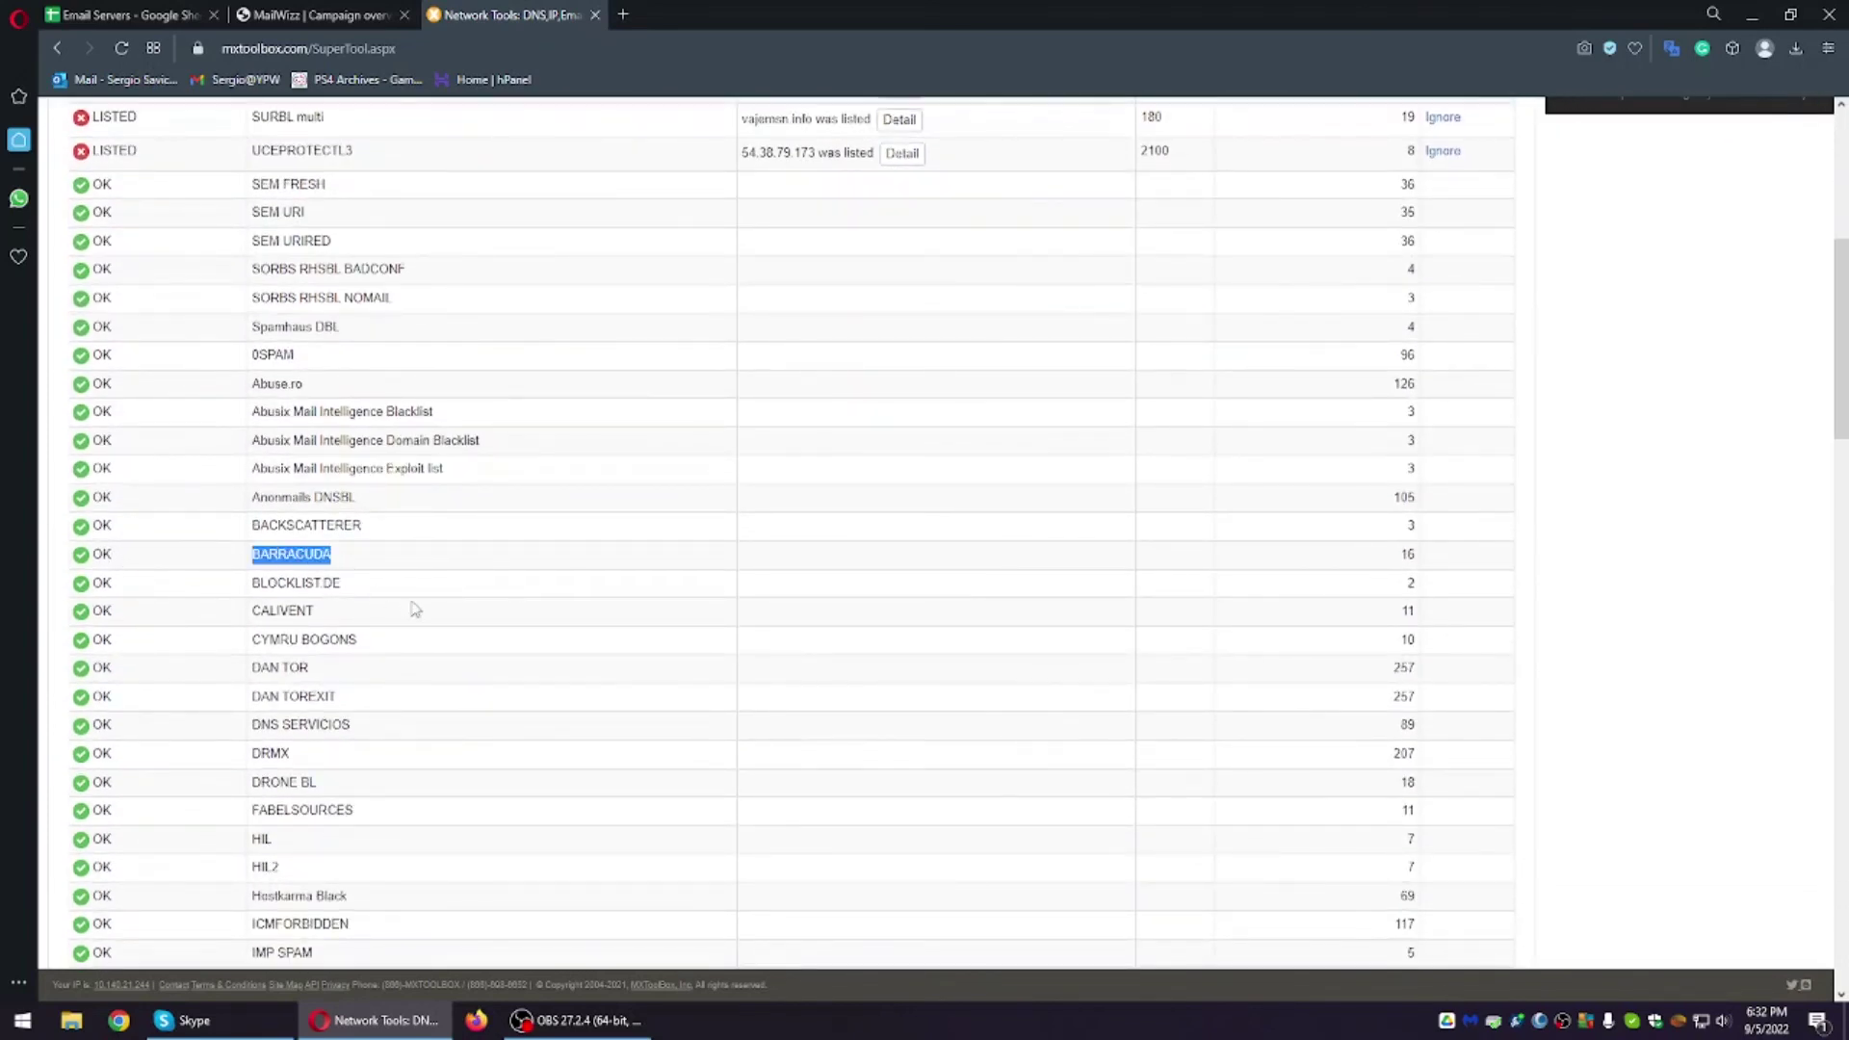
{"action": "scroll", "coordinate": [414, 609], "scroll_direction": "down", "scroll_amount": 8}
{"action": "scroll", "coordinate": [420, 631], "scroll_direction": "down", "scroll_amount": 7}
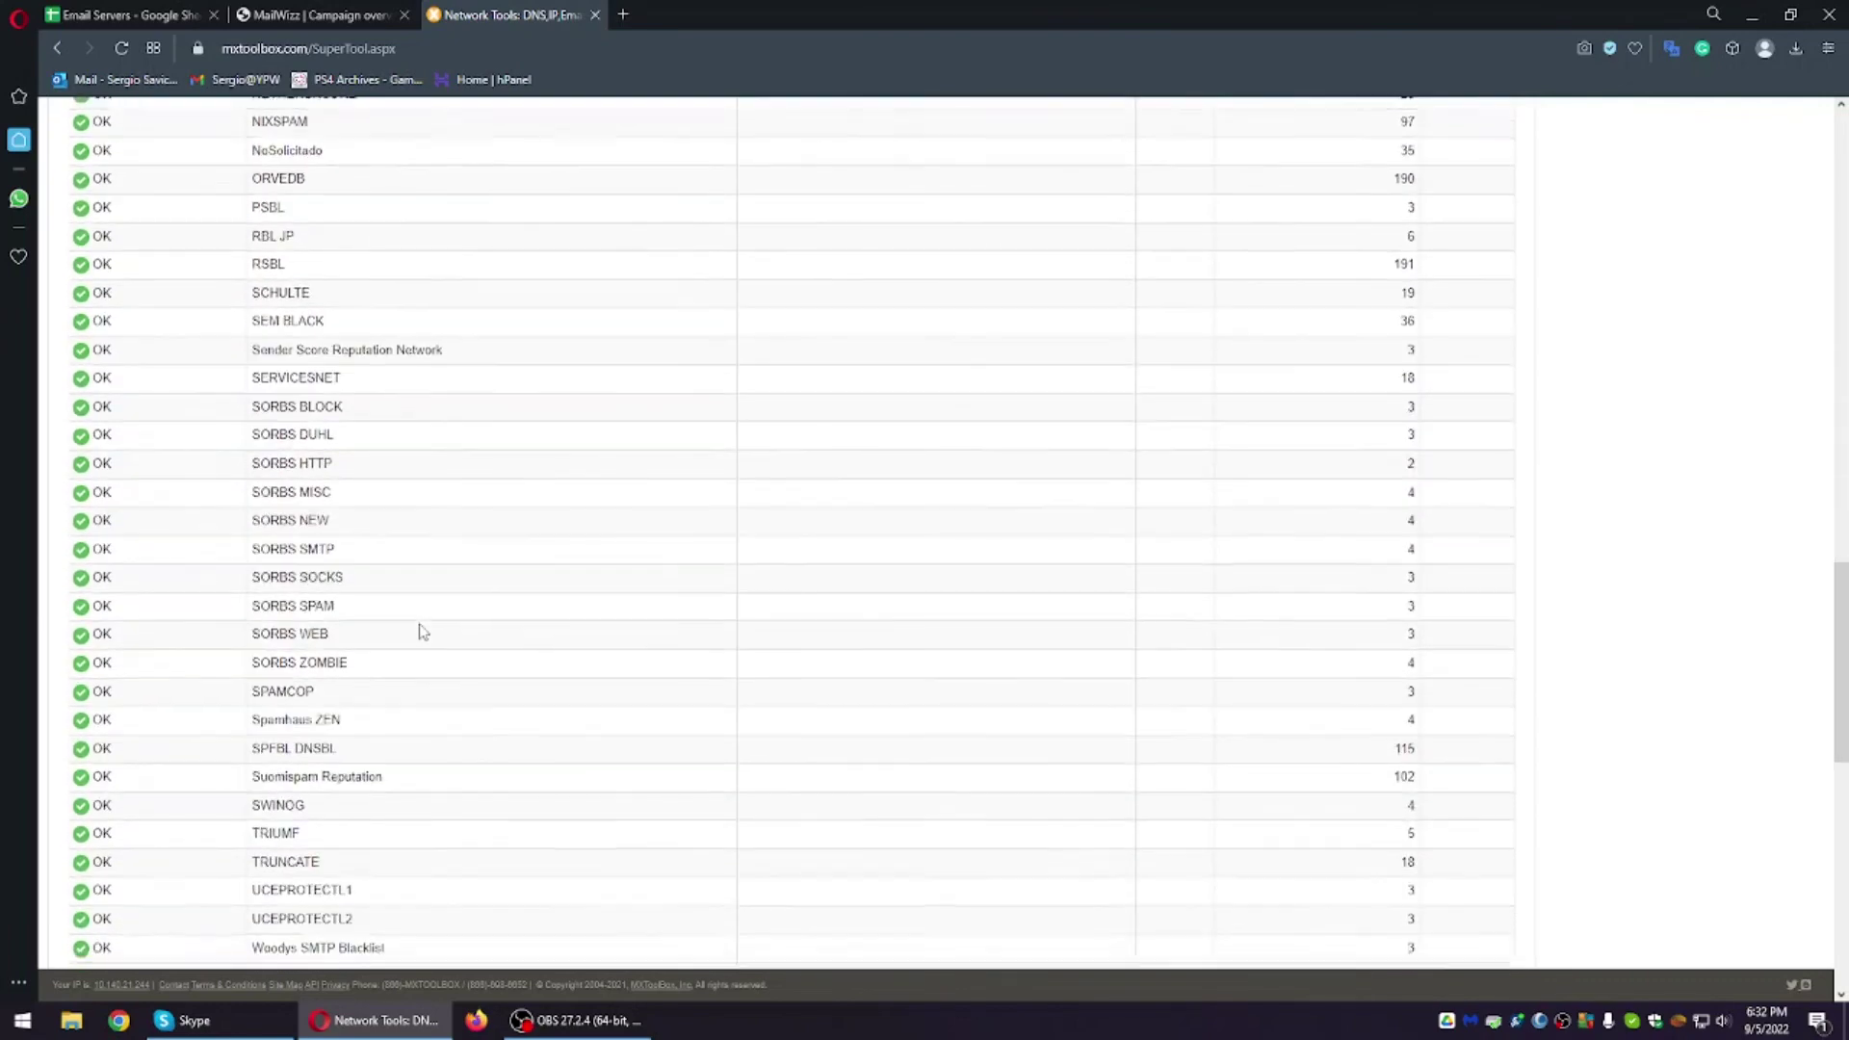
{"action": "scroll", "coordinate": [421, 631], "scroll_direction": "down", "scroll_amount": 1}
{"action": "left_click_drag", "start_coordinate": [253, 551], "coordinate": [499, 880]}
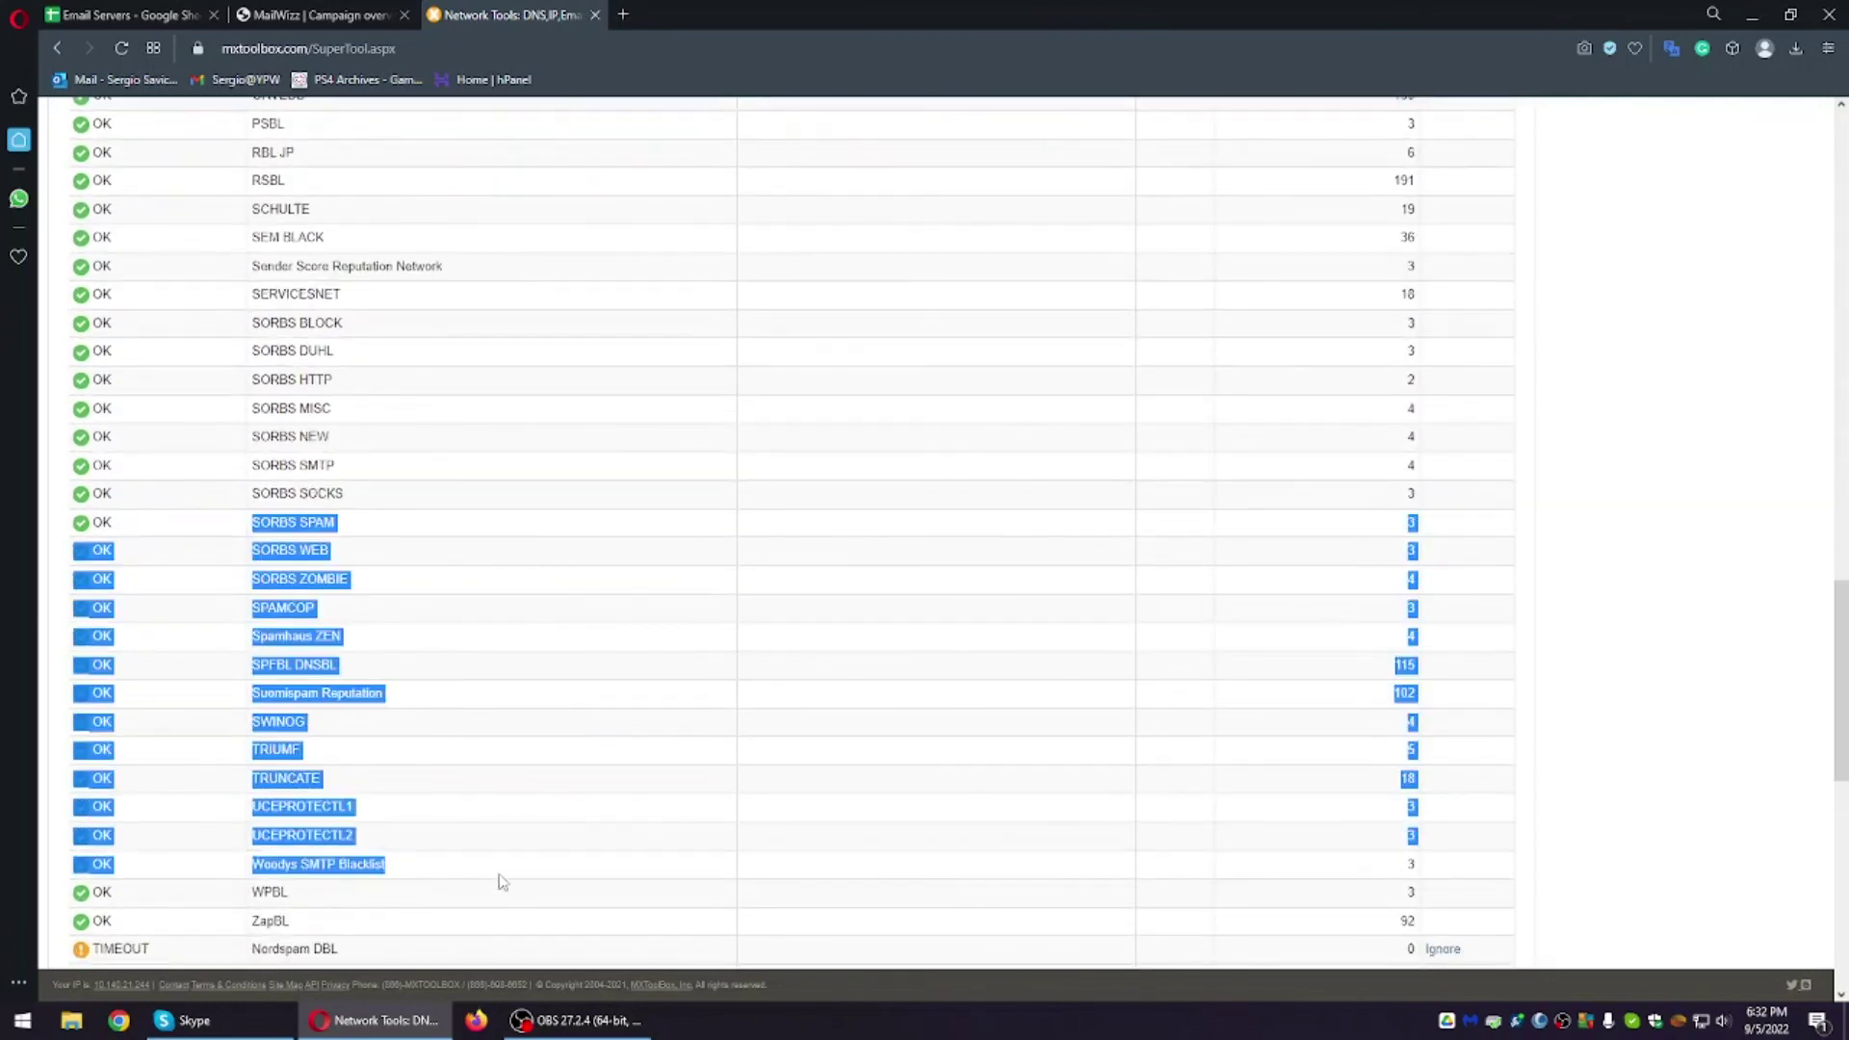
{"action": "scroll", "coordinate": [494, 701], "scroll_direction": "down", "scroll_amount": 3}
{"action": "left_click", "coordinate": [501, 633]}
{"action": "scroll", "coordinate": [503, 711], "scroll_direction": "up", "scroll_amount": 20}
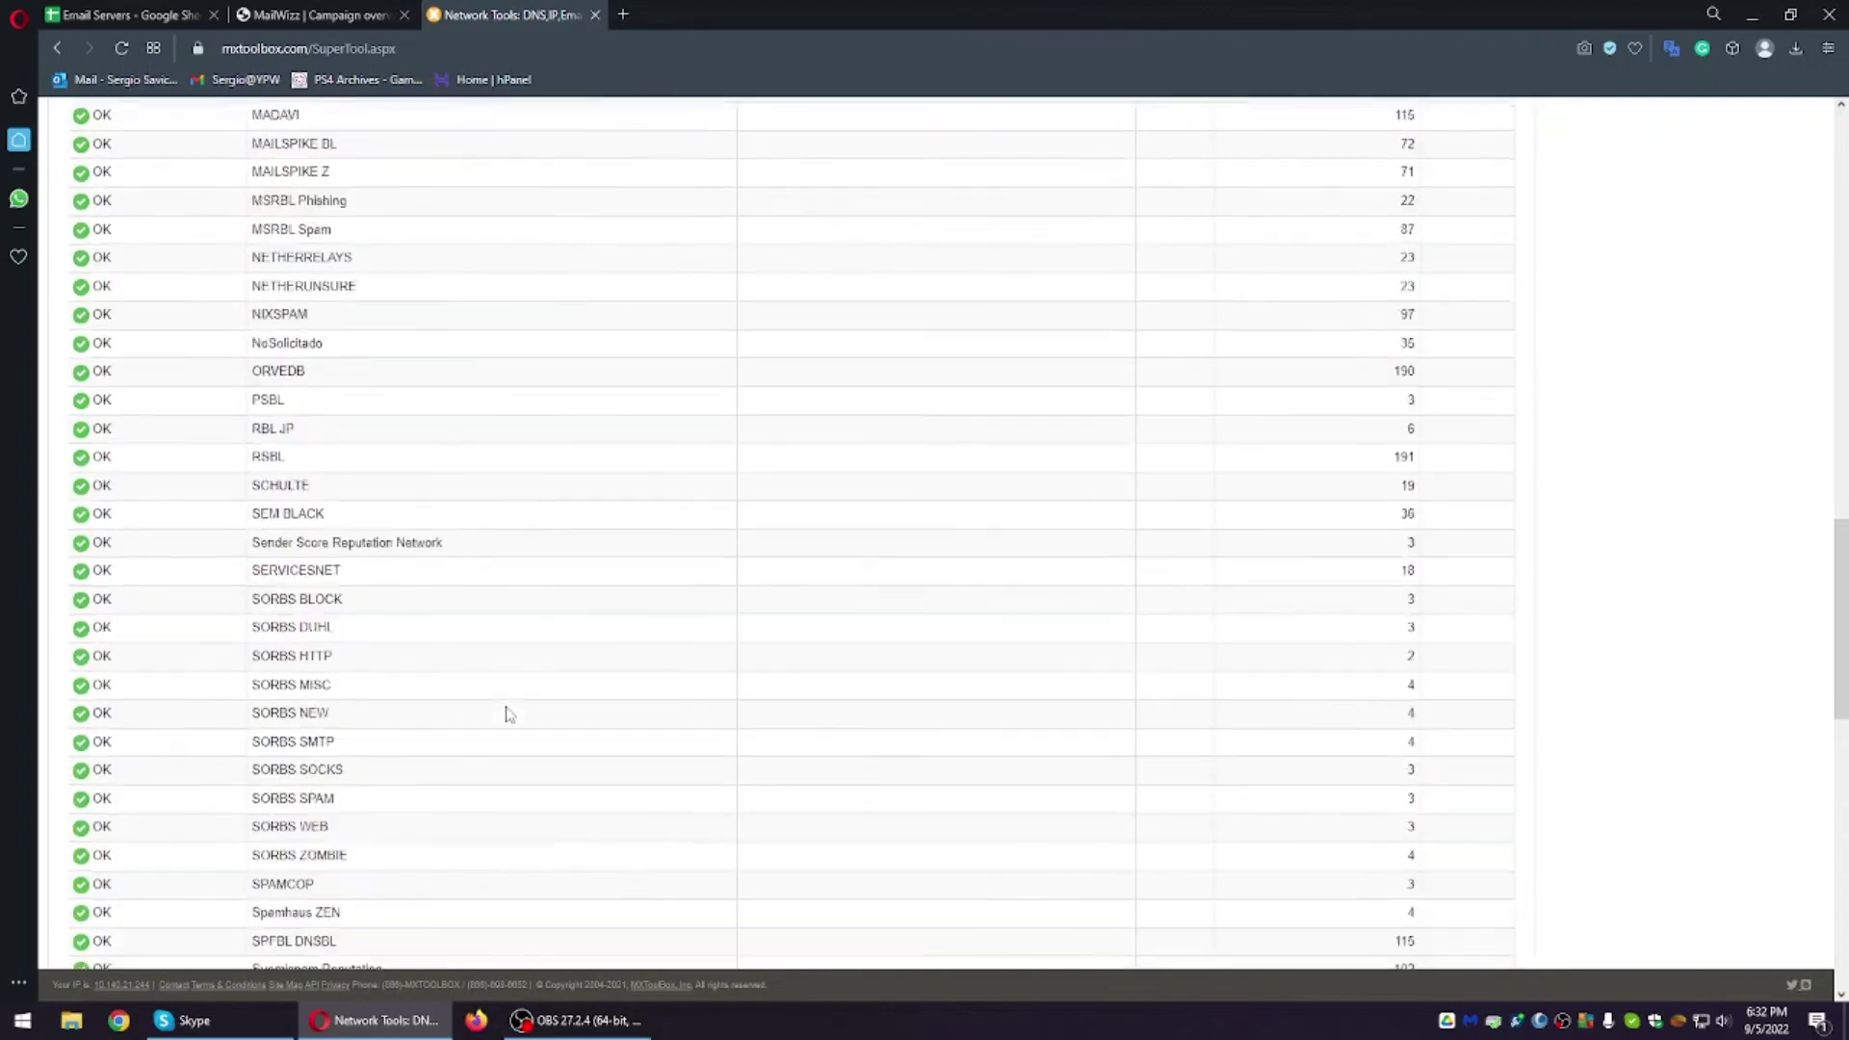
{"action": "scroll", "coordinate": [331, 624], "scroll_direction": "down", "scroll_amount": 3}
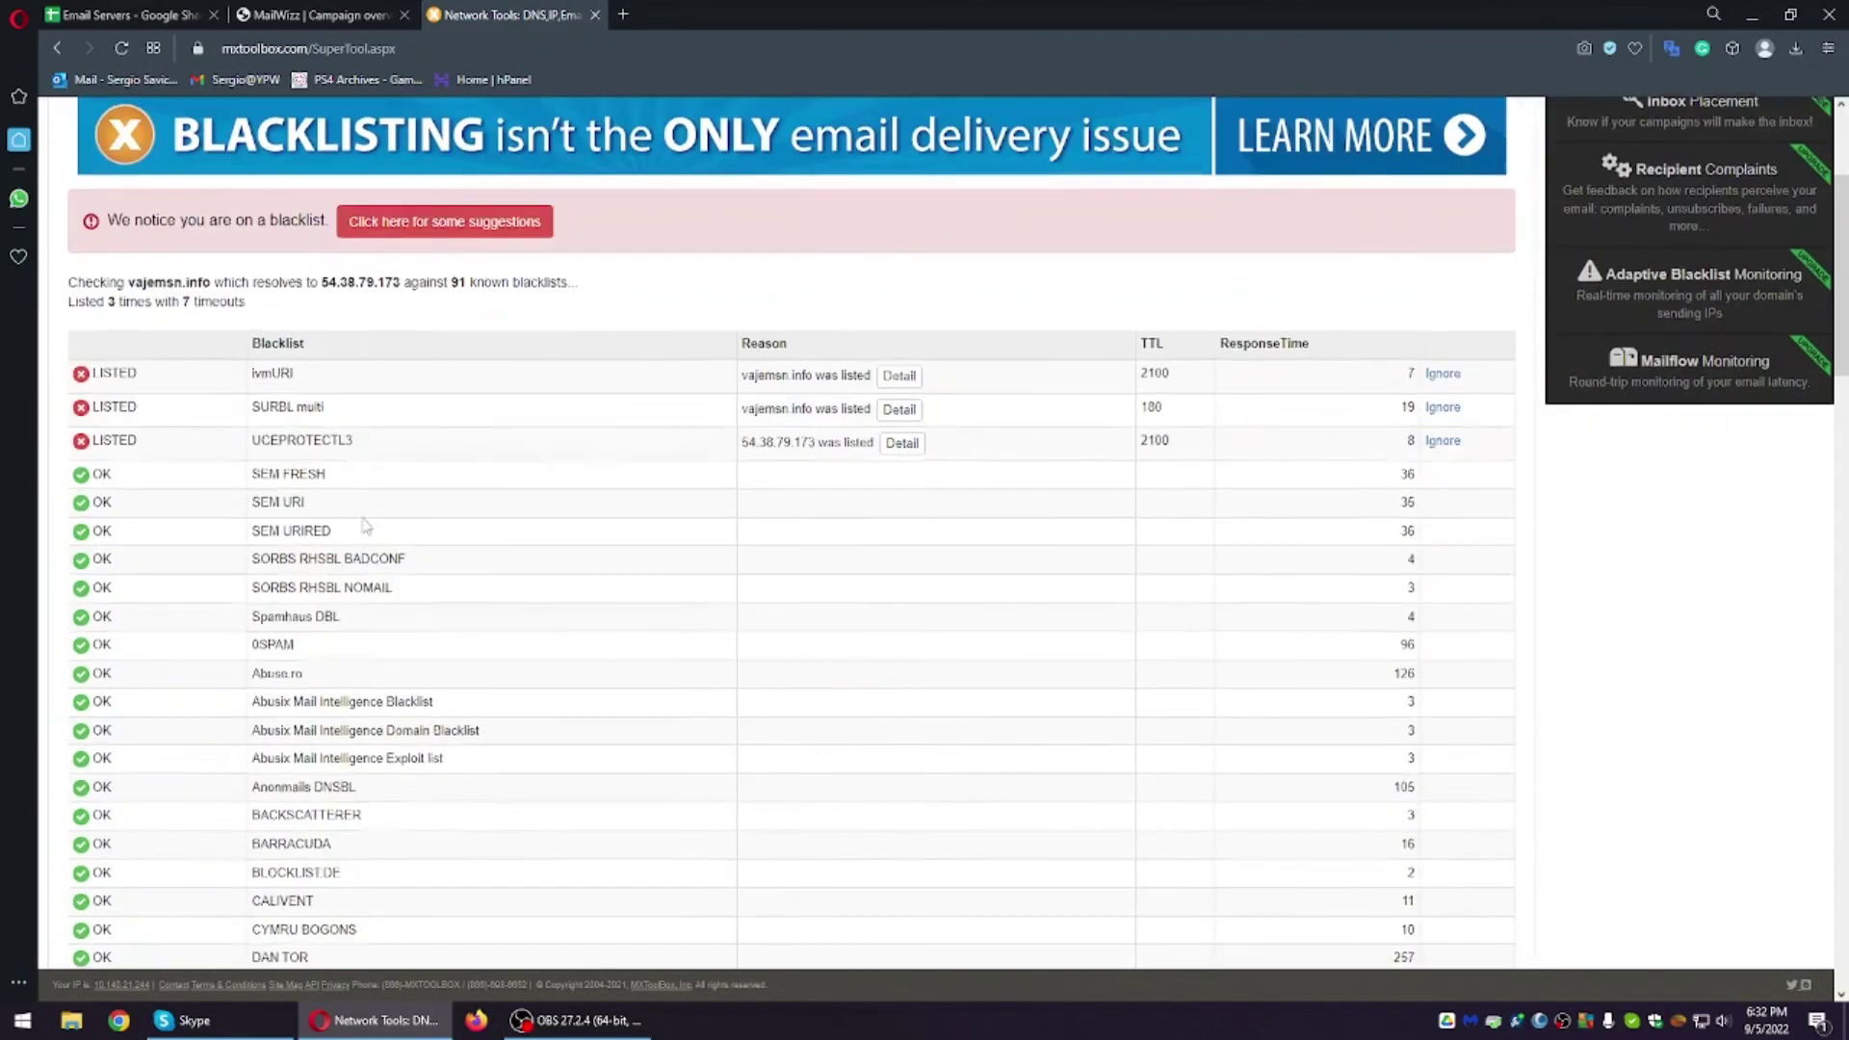
Step: Revisit the MailWizz campaign overview and return to the MxToolbox blacklist results
{"action": "left_click", "coordinate": [304, 14]}
{"action": "left_click", "coordinate": [516, 523]}
{"action": "key", "text": "ctrl+Tab"}
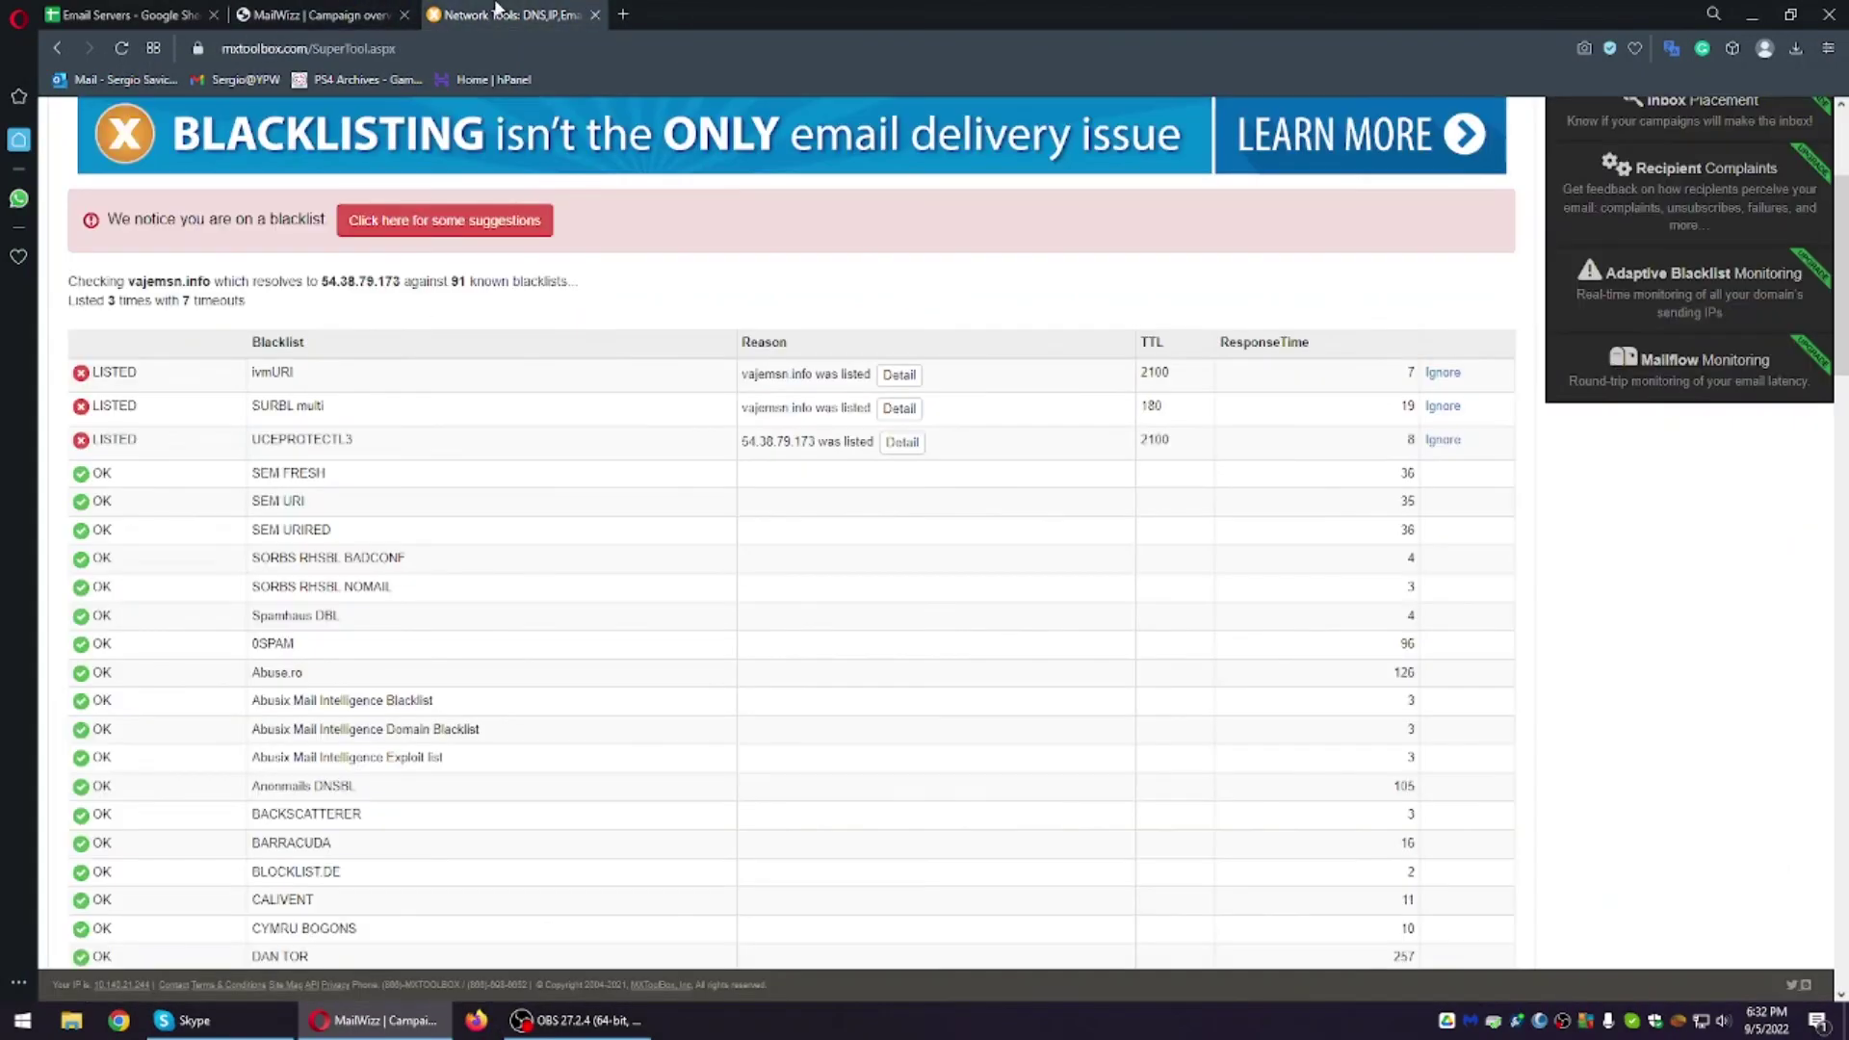